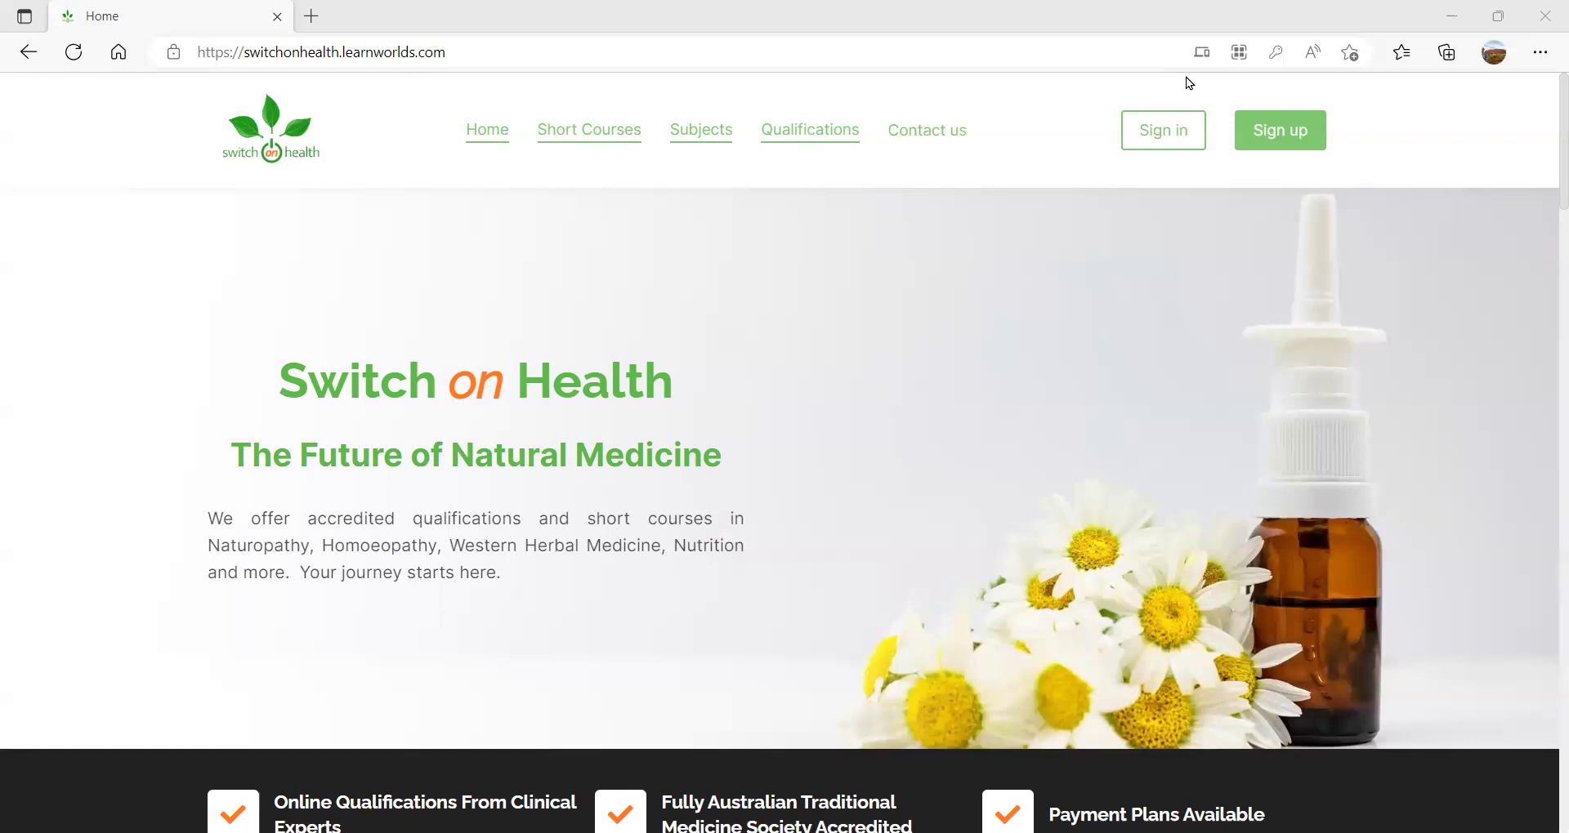
- Open the sign-up form, review the details it asks for, and close it without registering
{"action": "left_click", "coordinate": [493, 51]}
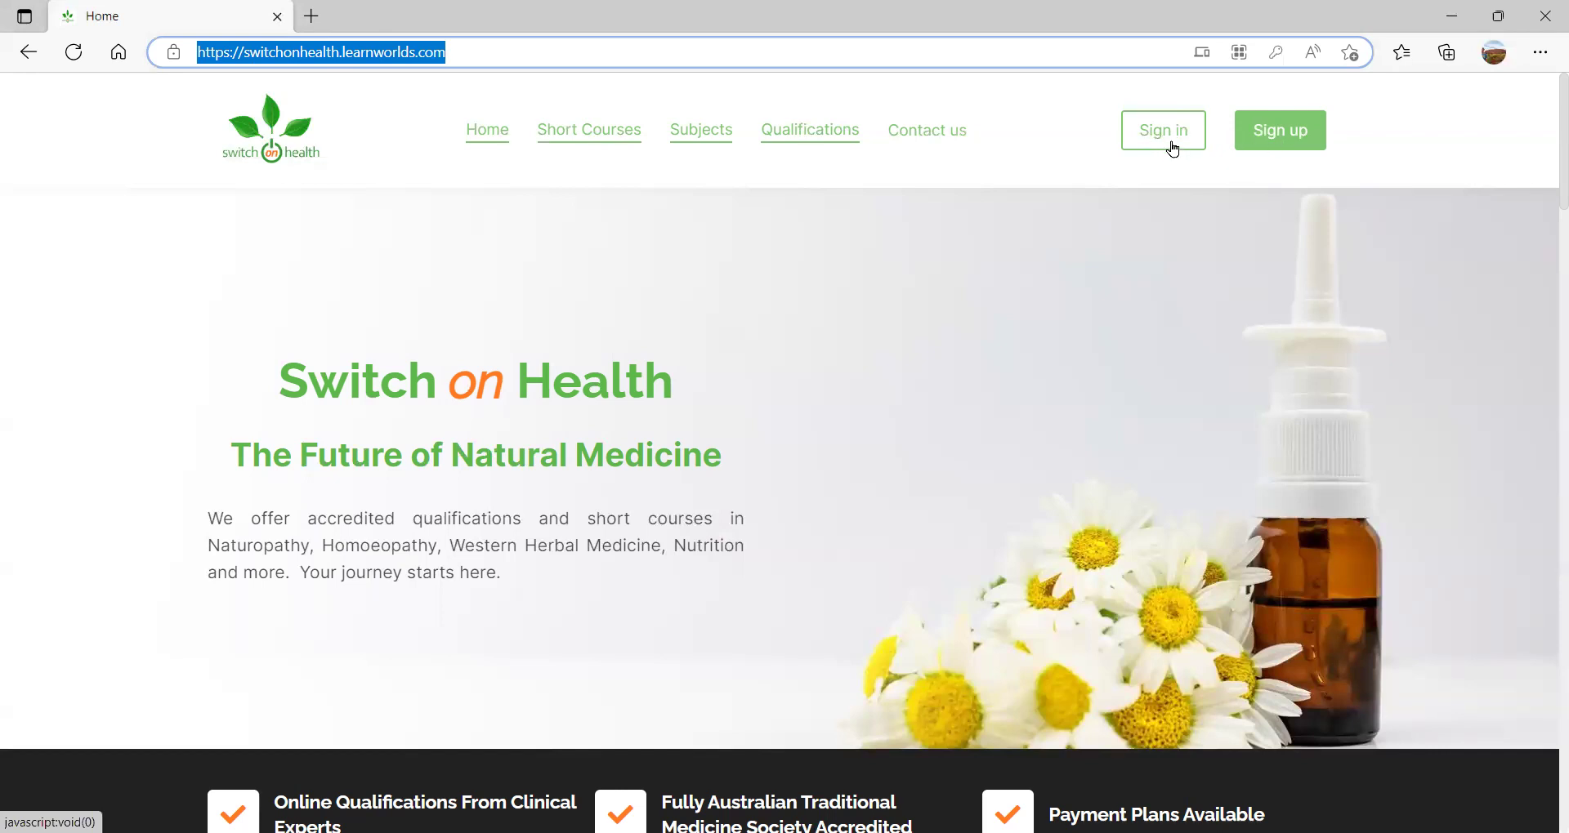
{"action": "left_click", "coordinate": [1300, 147]}
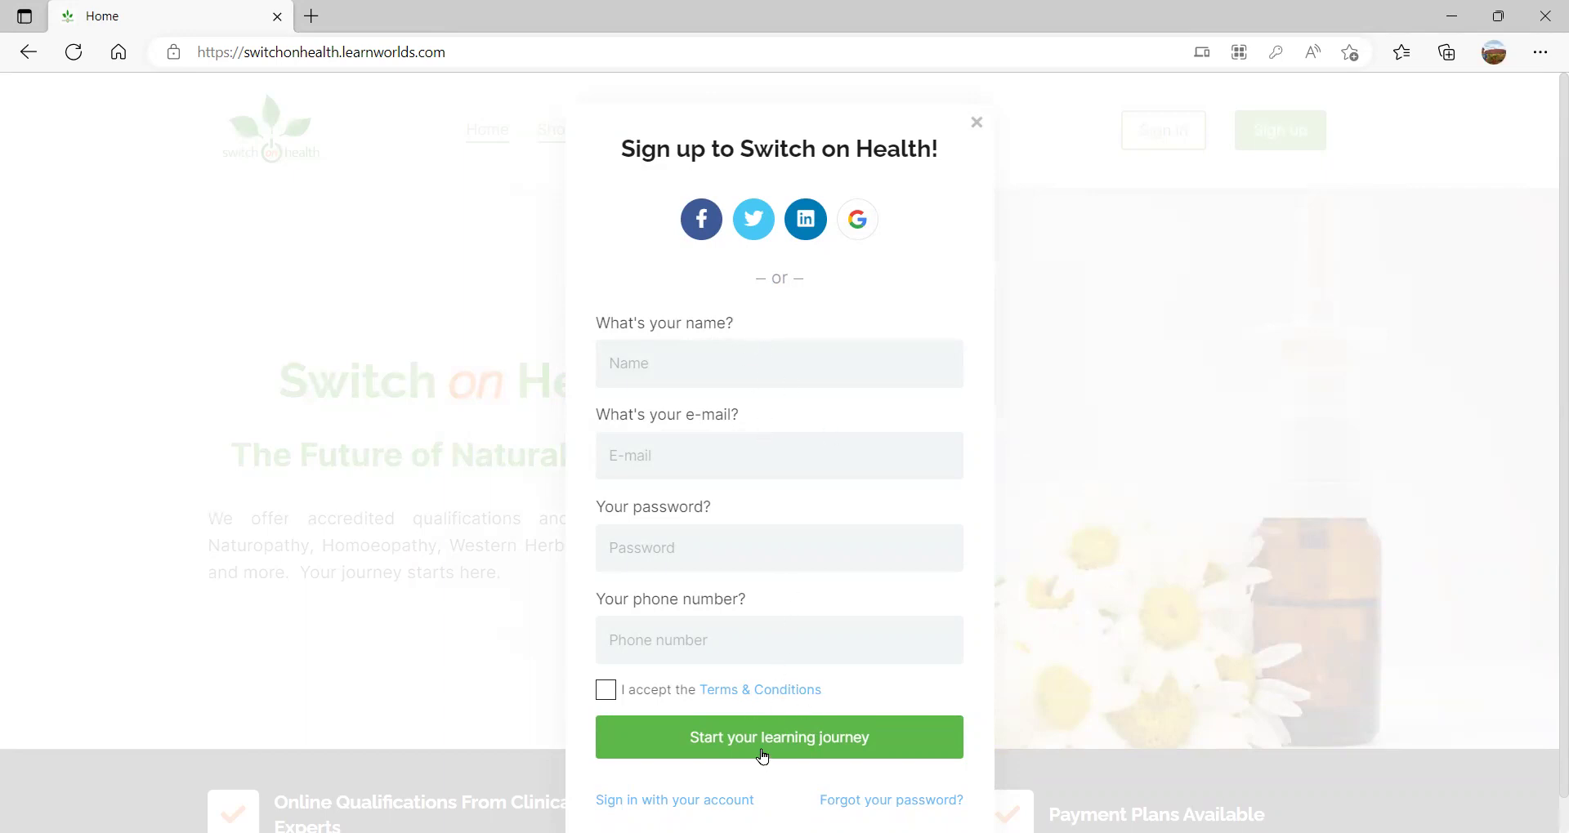
{"action": "left_click", "coordinate": [978, 124]}
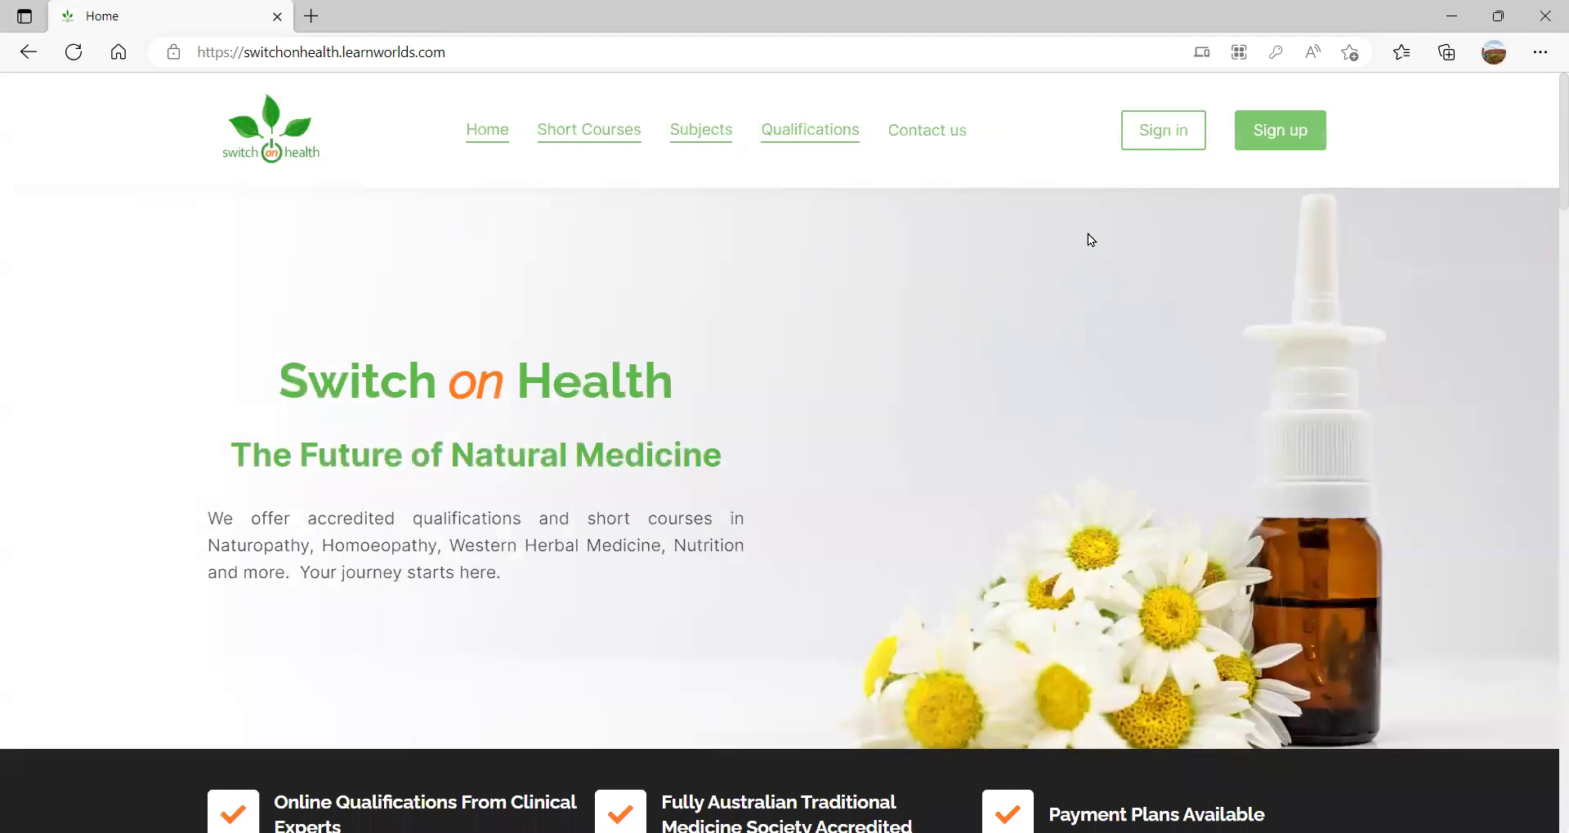
- Sign in to the existing Switch on Health student account
{"action": "left_click", "coordinate": [1162, 137]}
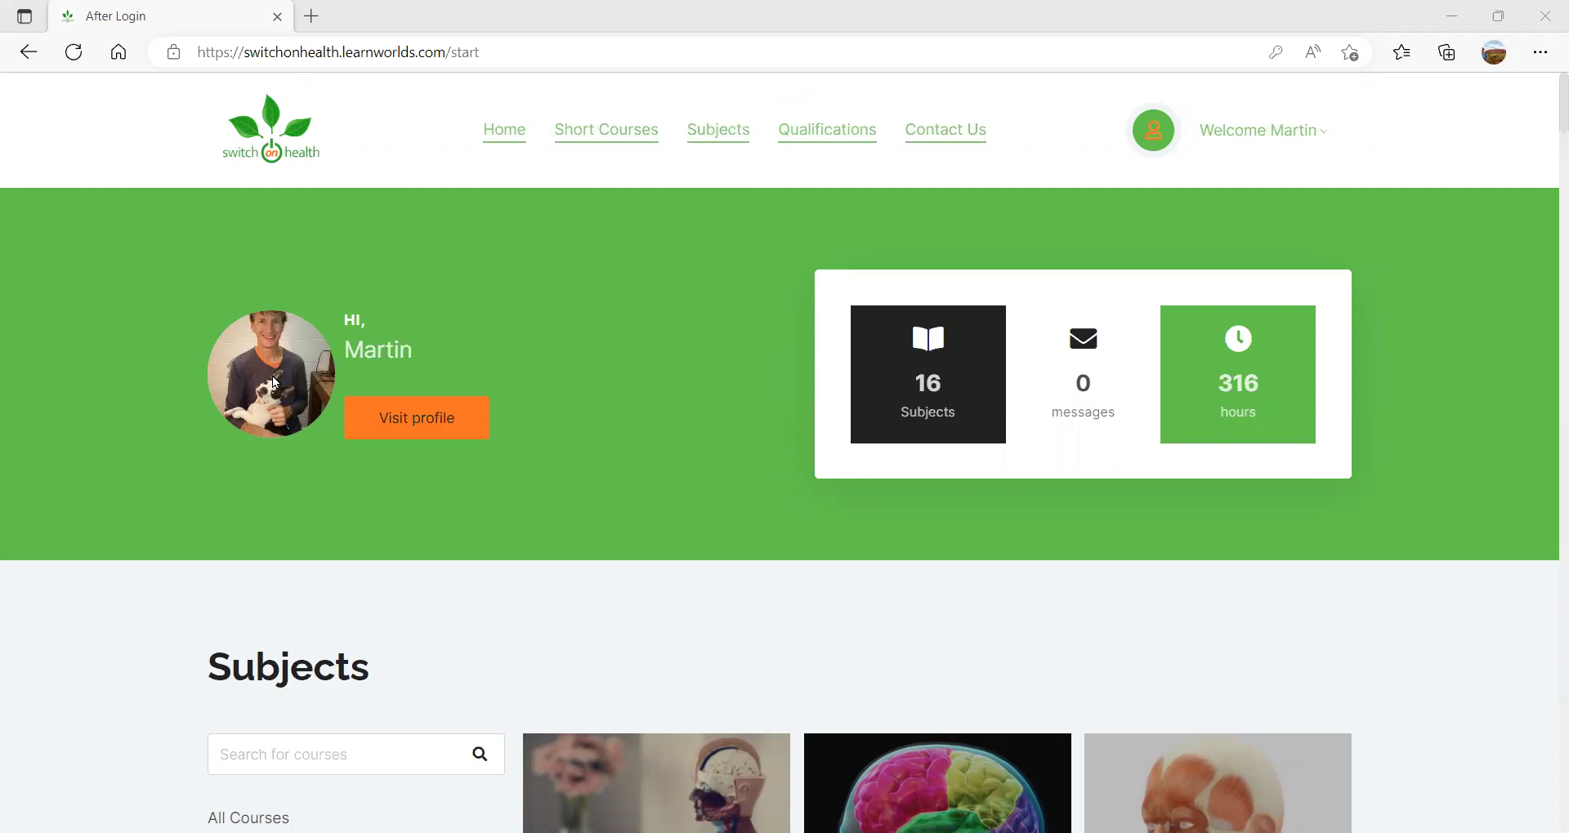
{"action": "left_click", "coordinate": [1306, 132]}
- Look through the Subjects catalogue and its course categories on the start page
{"action": "scroll", "coordinate": [135, 389], "scroll_direction": "down", "scroll_amount": 4}
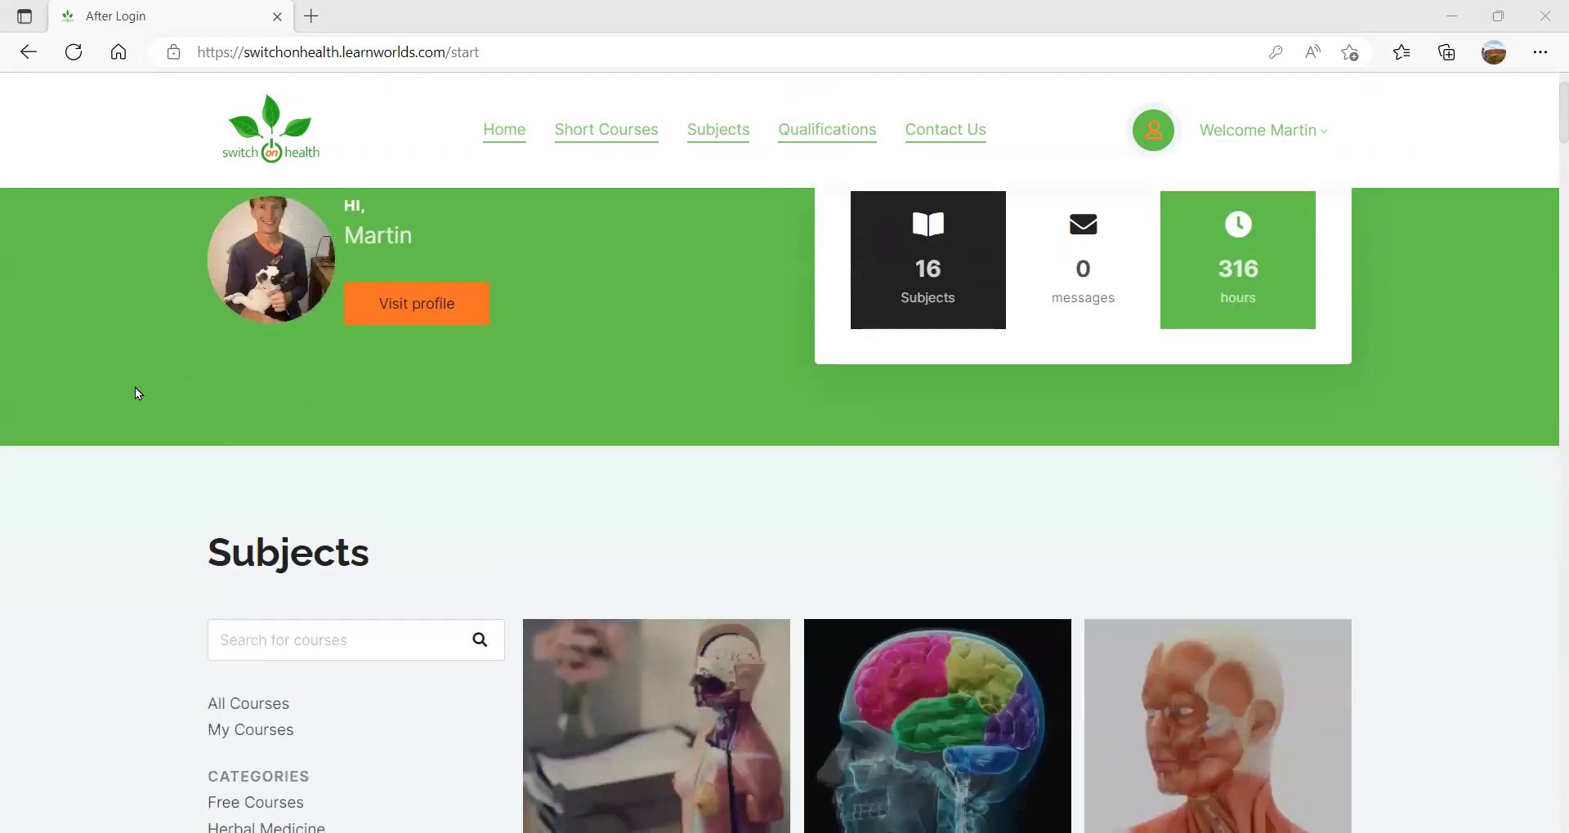
{"action": "scroll", "coordinate": [138, 393], "scroll_direction": "down", "scroll_amount": 1}
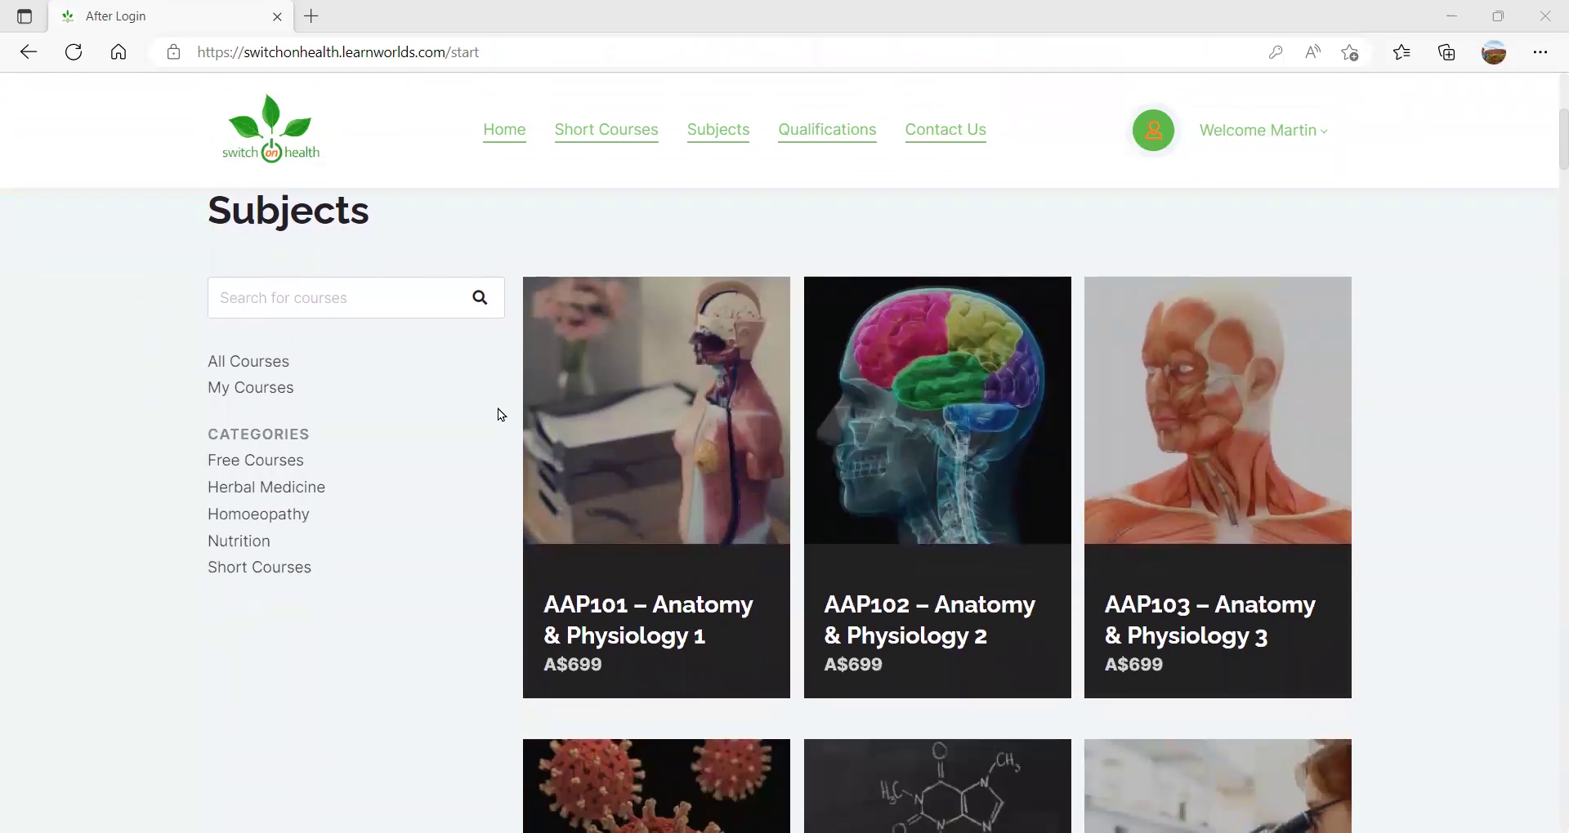
{"action": "scroll", "coordinate": [497, 412], "scroll_direction": "down", "scroll_amount": 4}
{"action": "scroll", "coordinate": [497, 417], "scroll_direction": "down", "scroll_amount": 9}
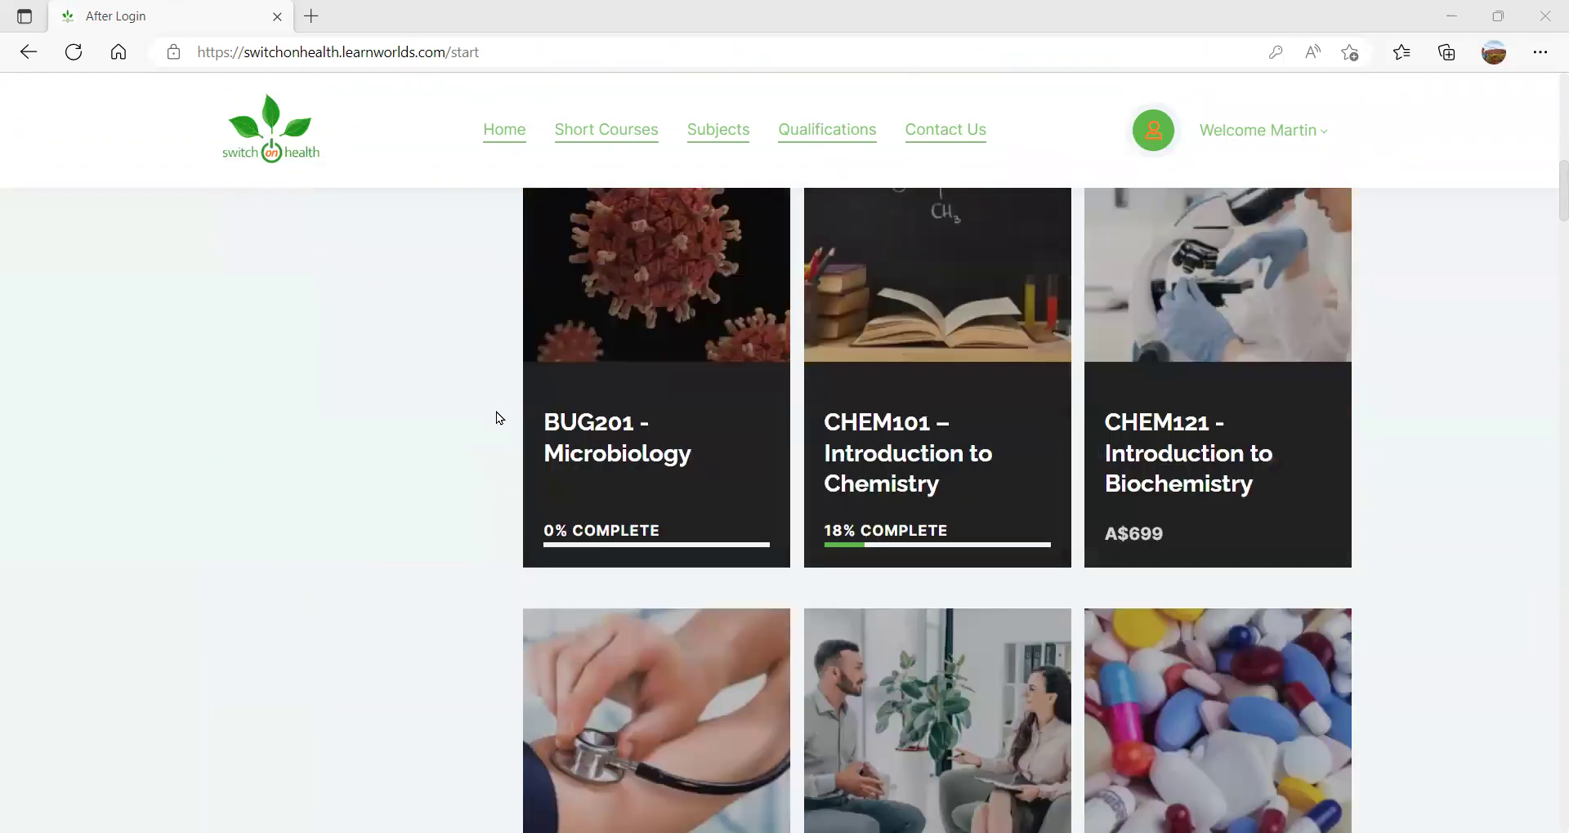
{"action": "scroll", "coordinate": [497, 416], "scroll_direction": "up", "scroll_amount": 10}
{"action": "scroll", "coordinate": [497, 411], "scroll_direction": "up", "scroll_amount": 7}
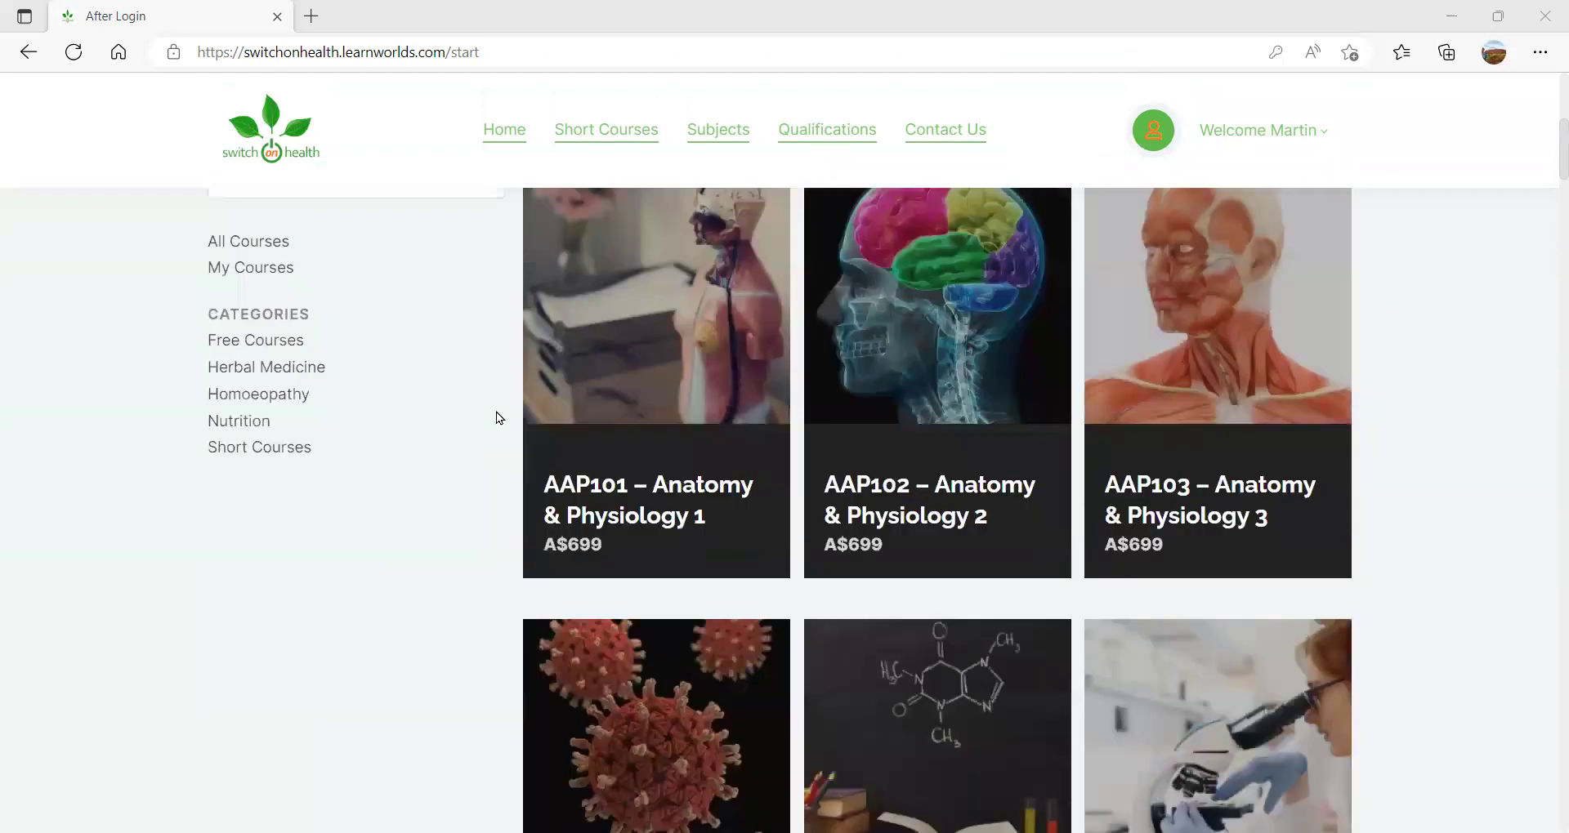
{"action": "scroll", "coordinate": [150, 416], "scroll_direction": "down", "scroll_amount": 2}
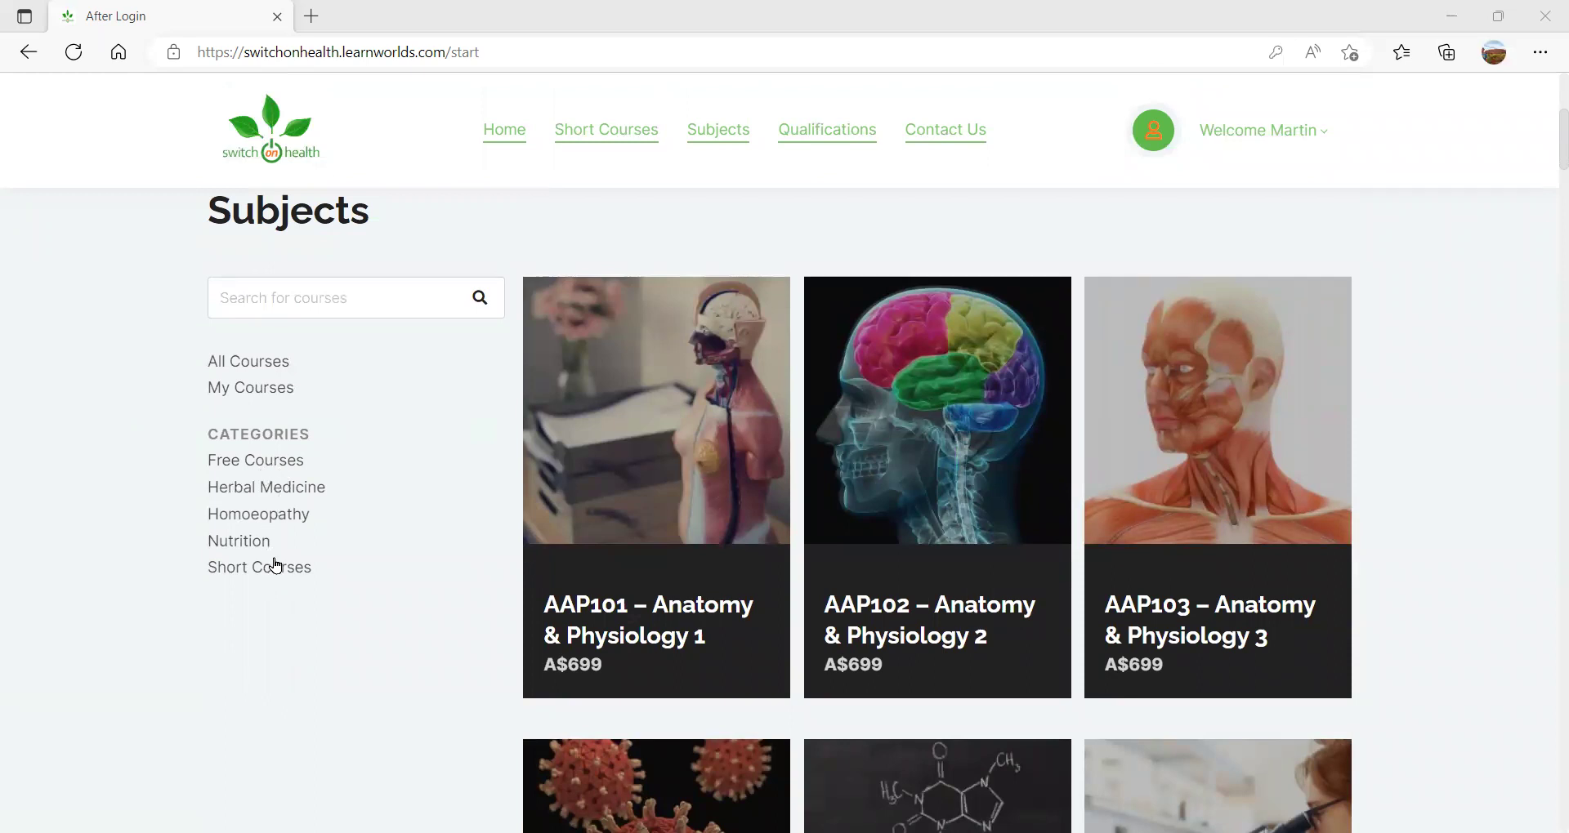
- Filter the subjects by the Herbal Medicine category and look through the courses listed
{"action": "left_click", "coordinate": [304, 492]}
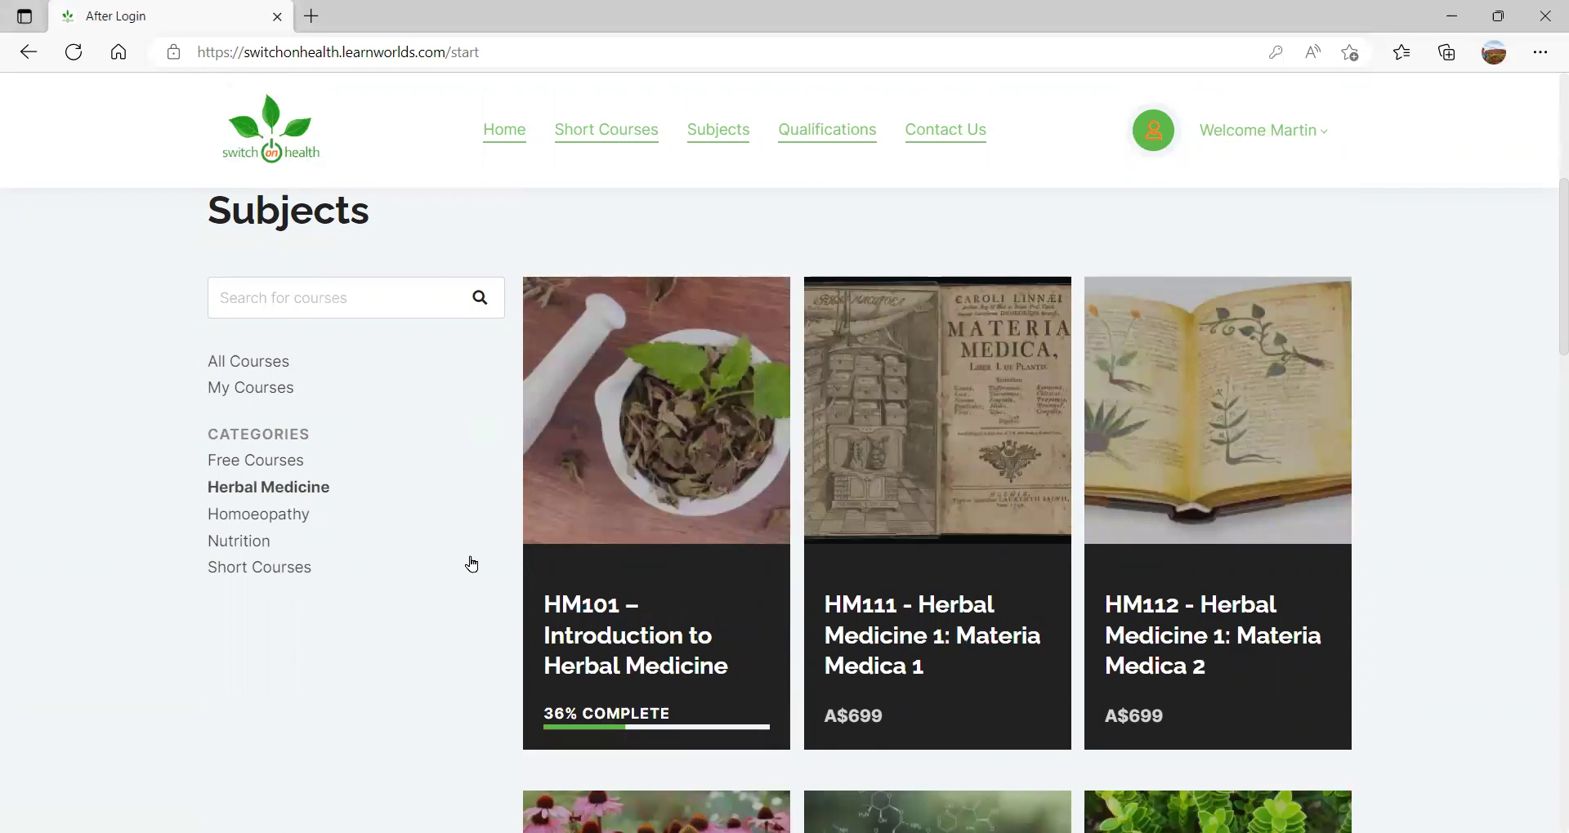
{"action": "scroll", "coordinate": [463, 556], "scroll_direction": "down", "scroll_amount": 5}
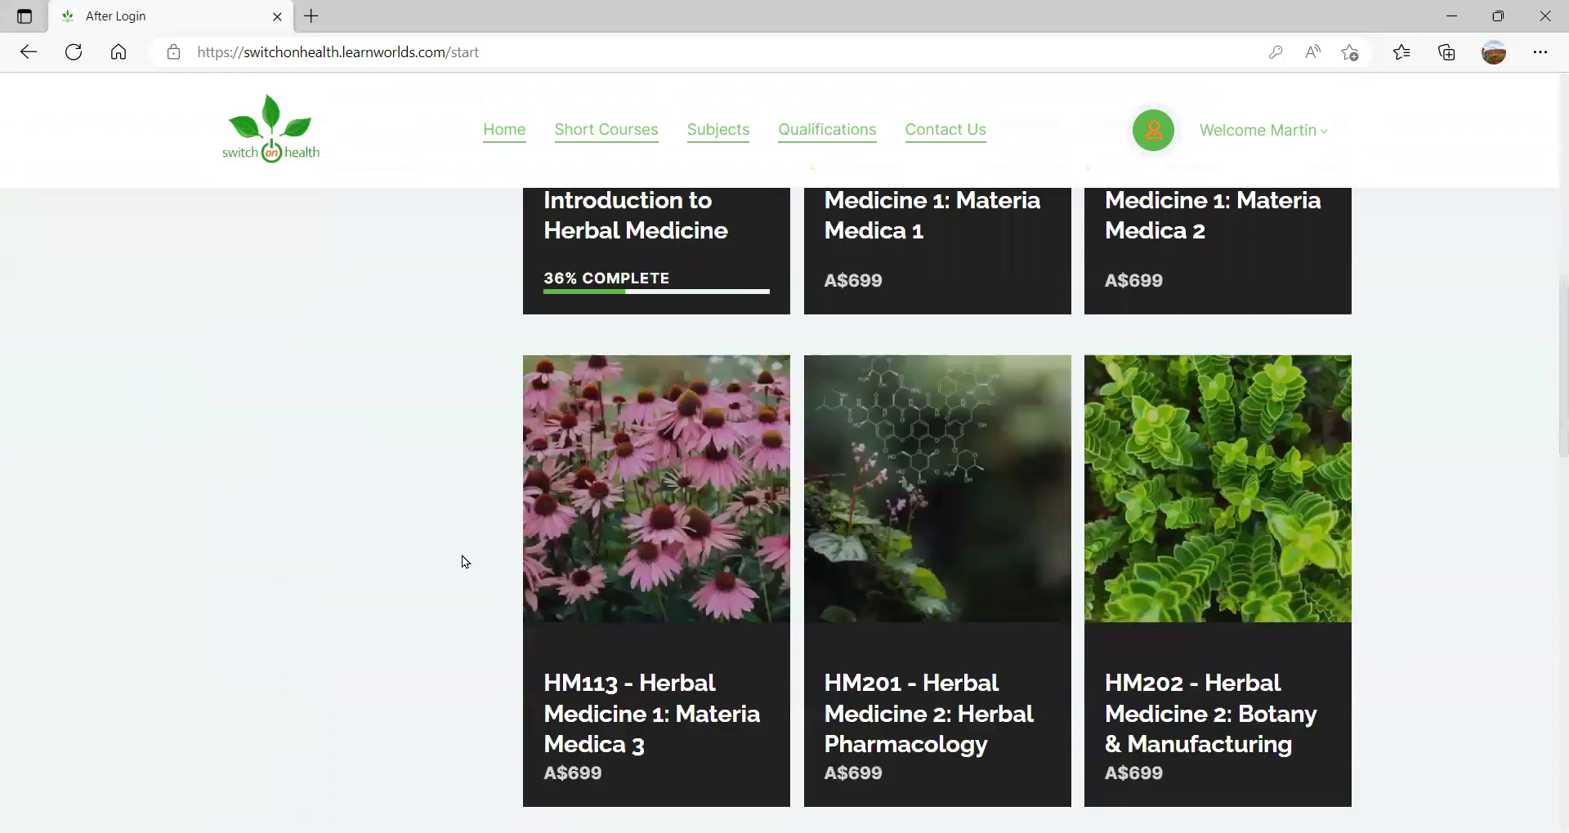
{"action": "scroll", "coordinate": [462, 556], "scroll_direction": "down", "scroll_amount": 4}
{"action": "scroll", "coordinate": [459, 556], "scroll_direction": "up", "scroll_amount": 7}
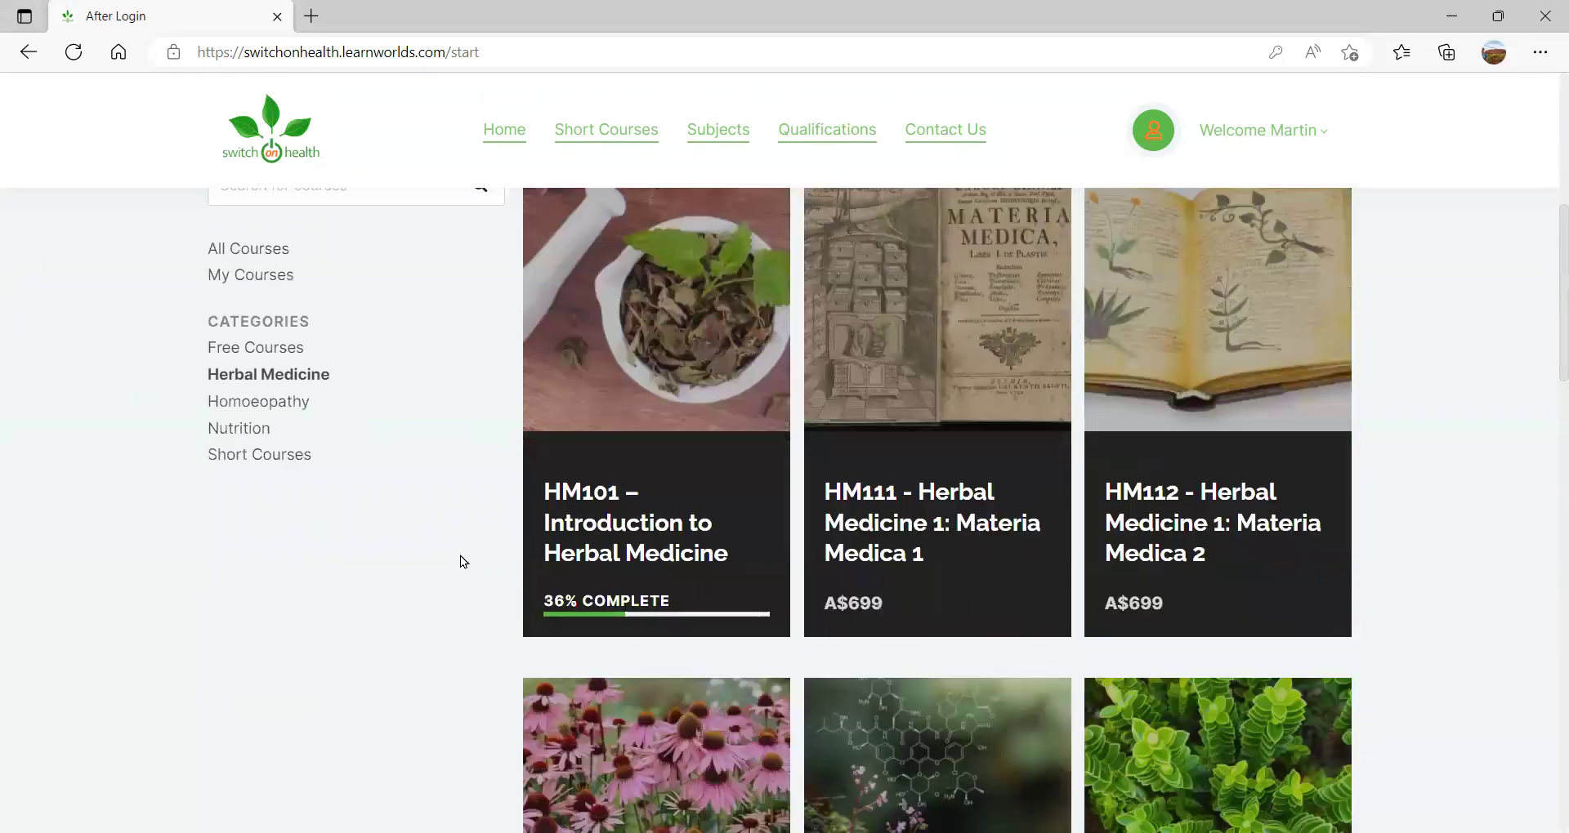
{"action": "scroll", "coordinate": [459, 555], "scroll_direction": "up", "scroll_amount": 3}
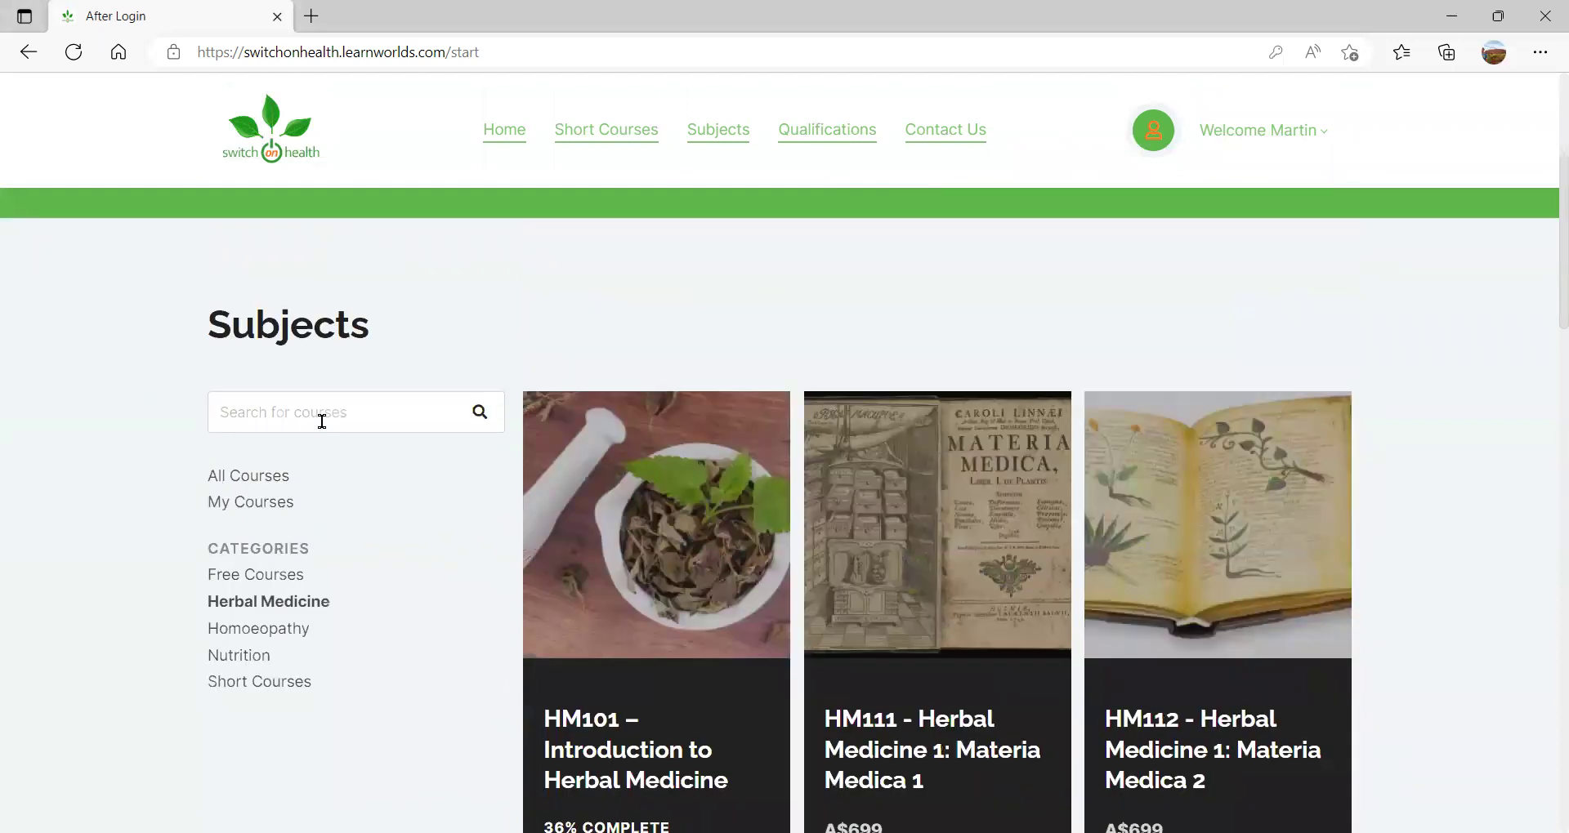
{"action": "type", "text": "hom"}
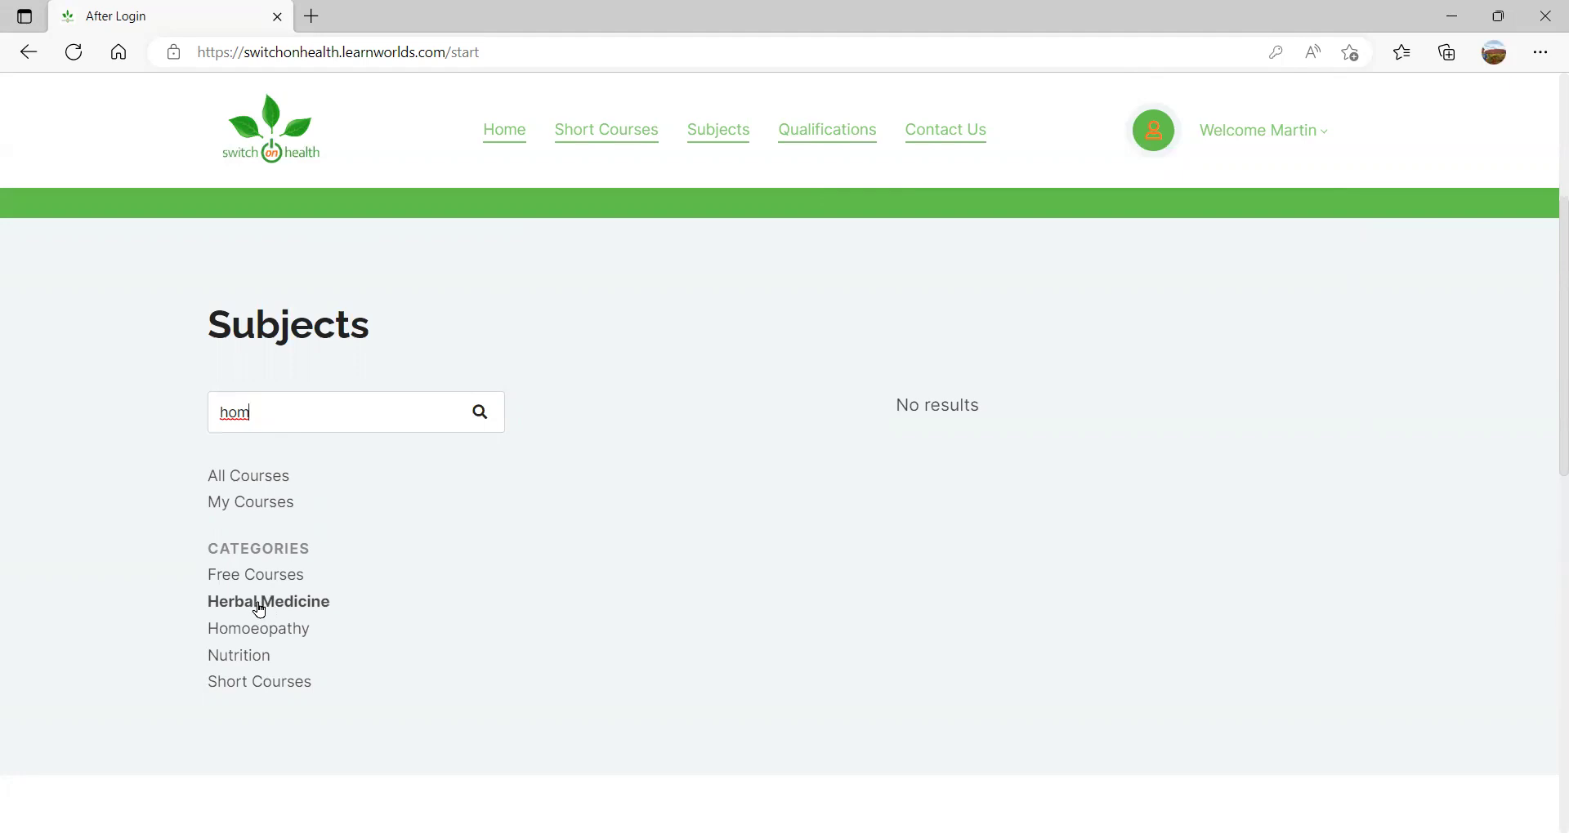
{"action": "key", "text": "BackSpace"}
{"action": "key", "text": "BackSpace"}
{"action": "key", "text": "BackSpace"}
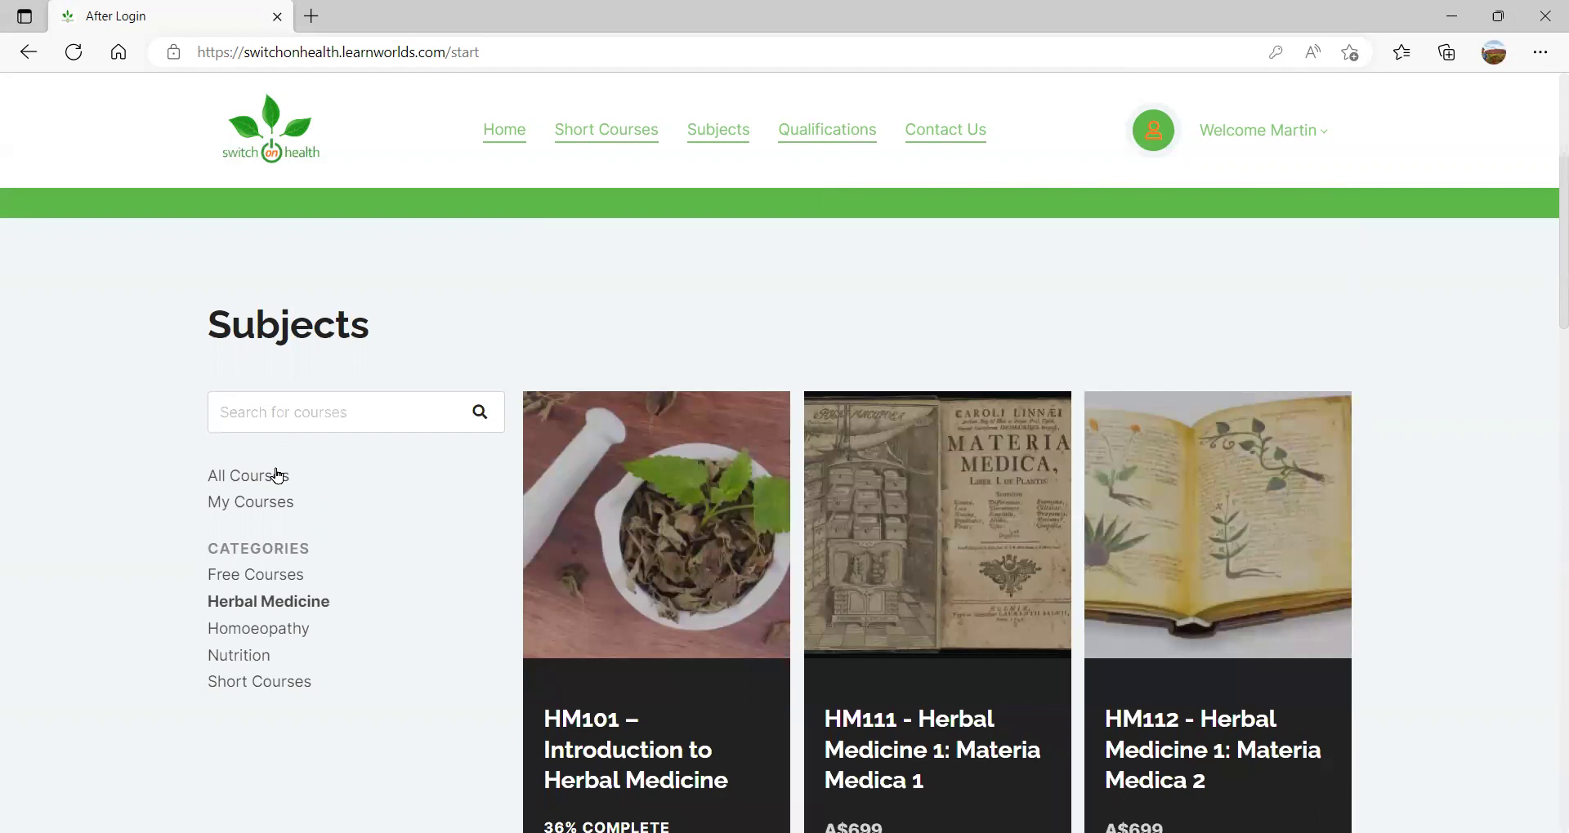
- Switch the subject list to All Courses and search it for "hom"
{"action": "left_click", "coordinate": [268, 482]}
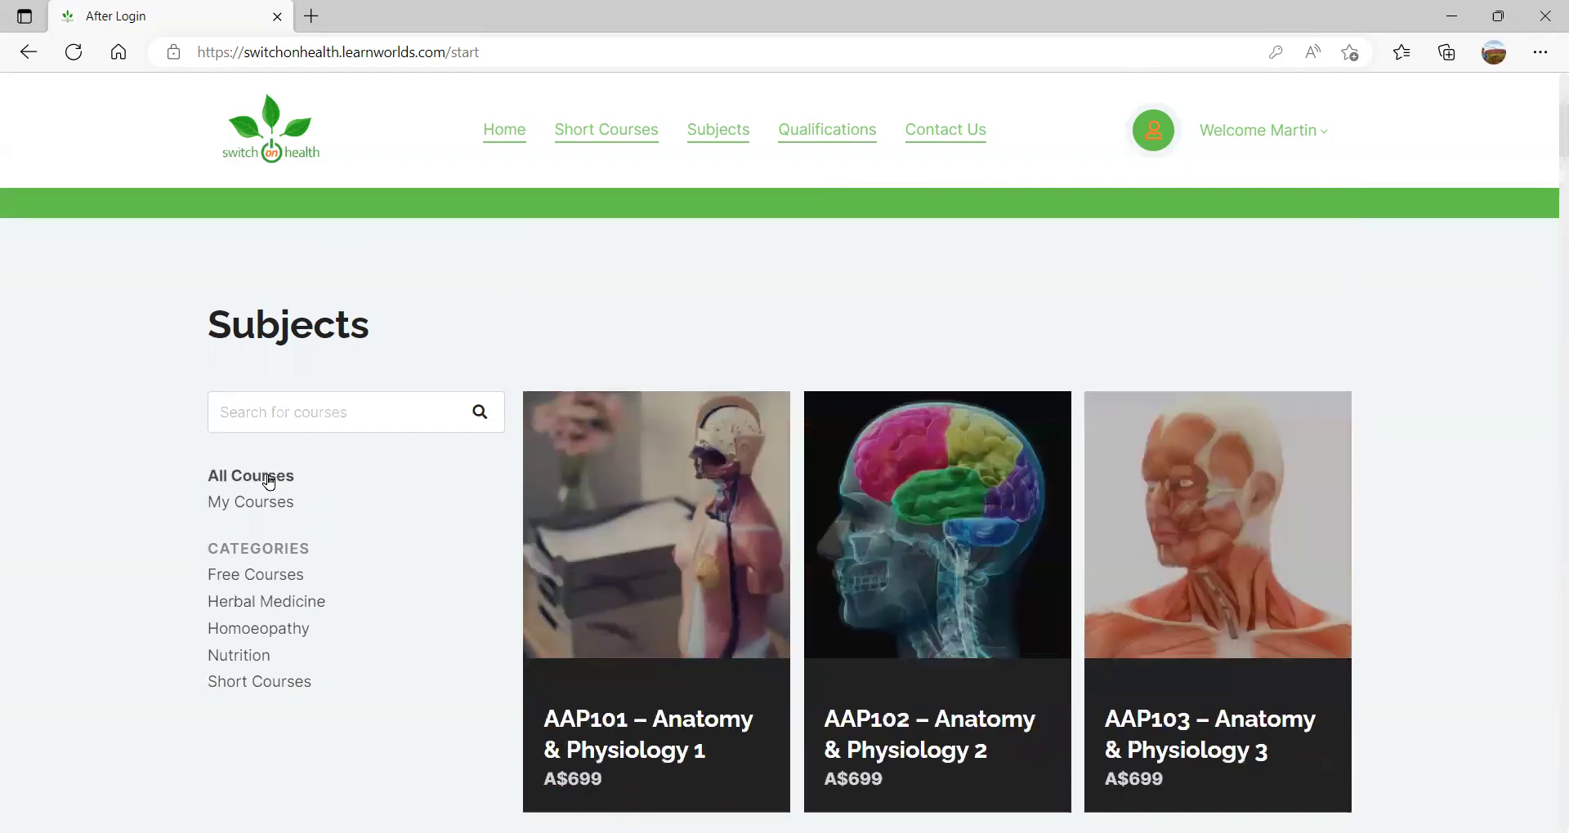
{"action": "left_click", "coordinate": [258, 414]}
{"action": "type", "text": "hom"}
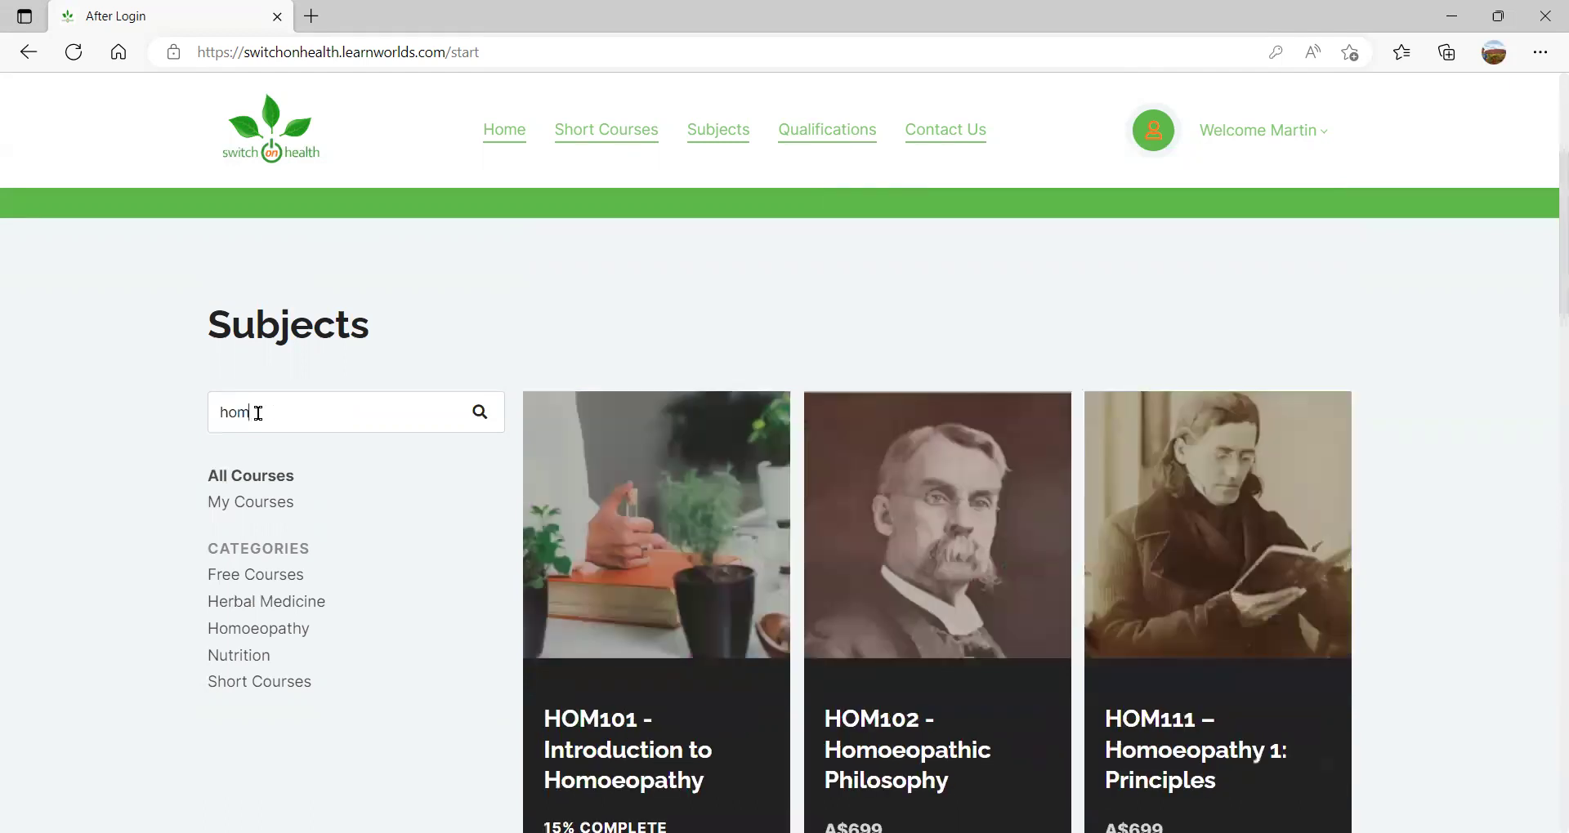
- Look through the matching subjects and open HOM101 - Introduction to Homoeopathy
{"action": "scroll", "coordinate": [446, 590], "scroll_direction": "down", "scroll_amount": 1}
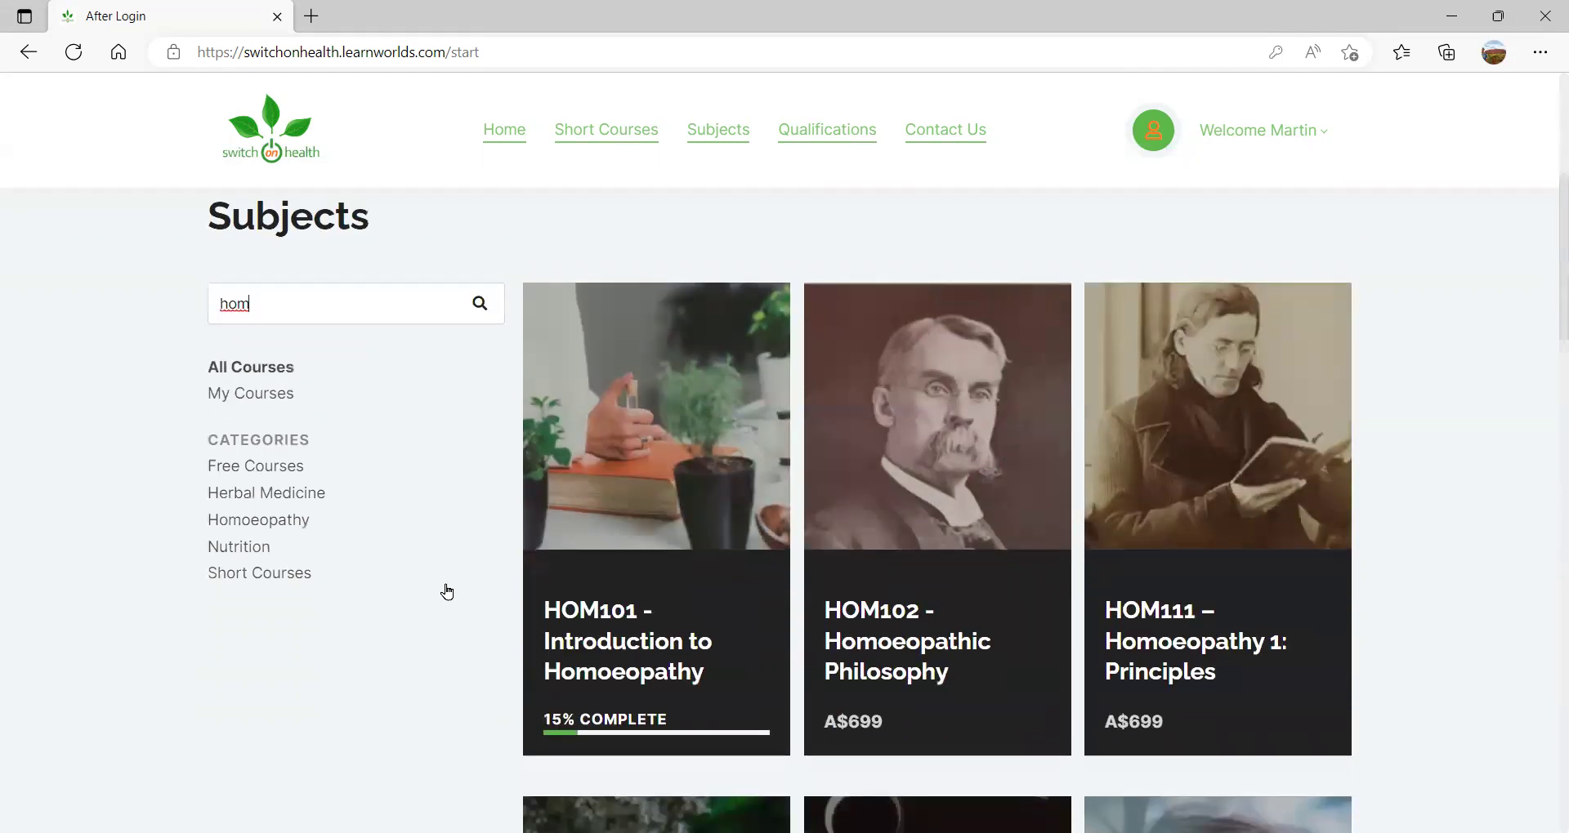
{"action": "scroll", "coordinate": [446, 588], "scroll_direction": "down", "scroll_amount": 1}
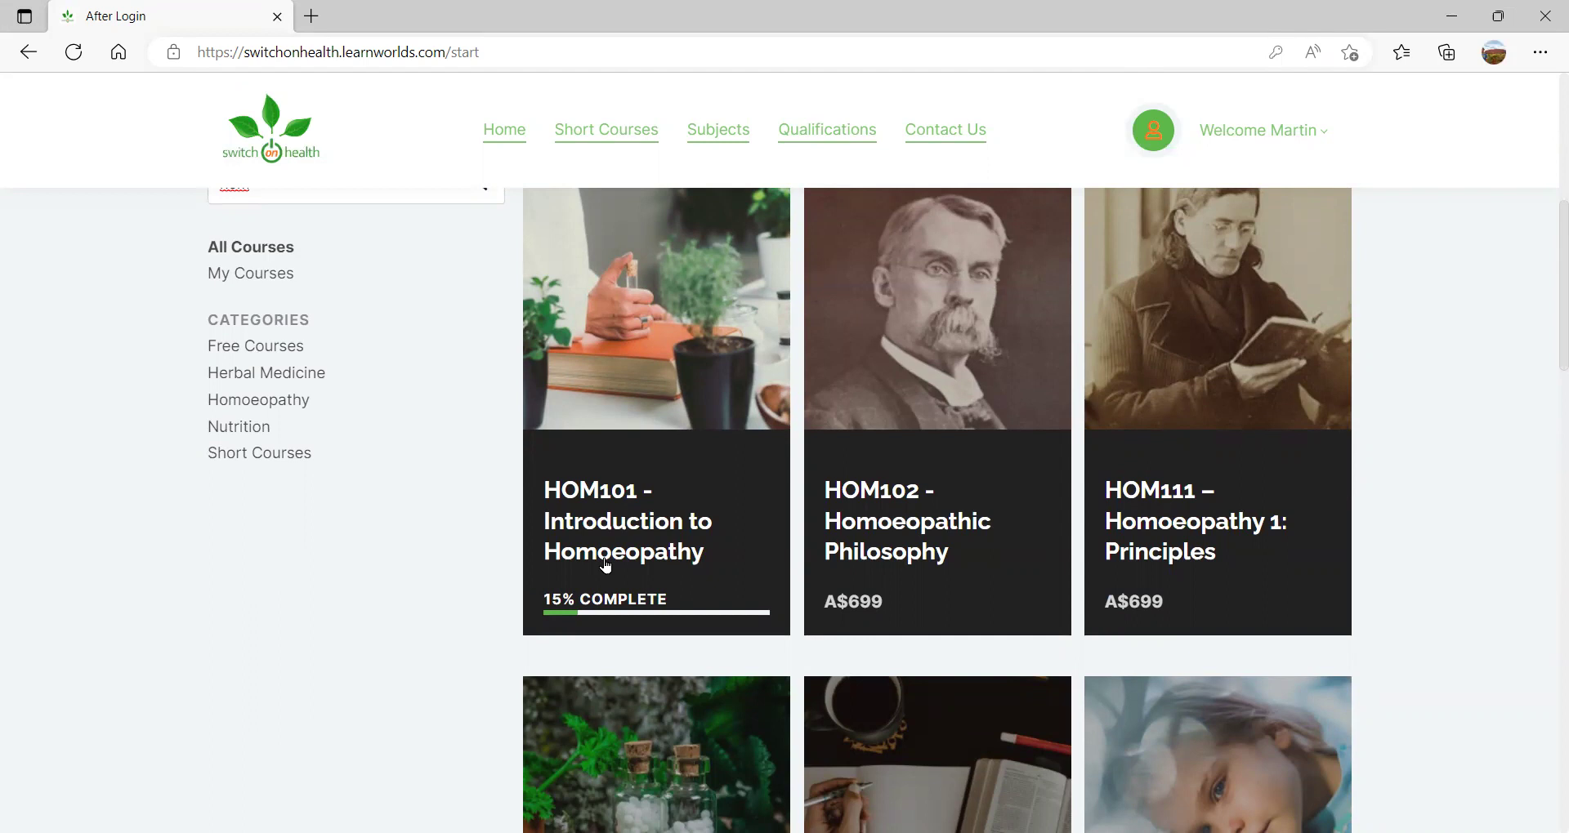
{"action": "scroll", "coordinate": [472, 528], "scroll_direction": "up", "scroll_amount": 2}
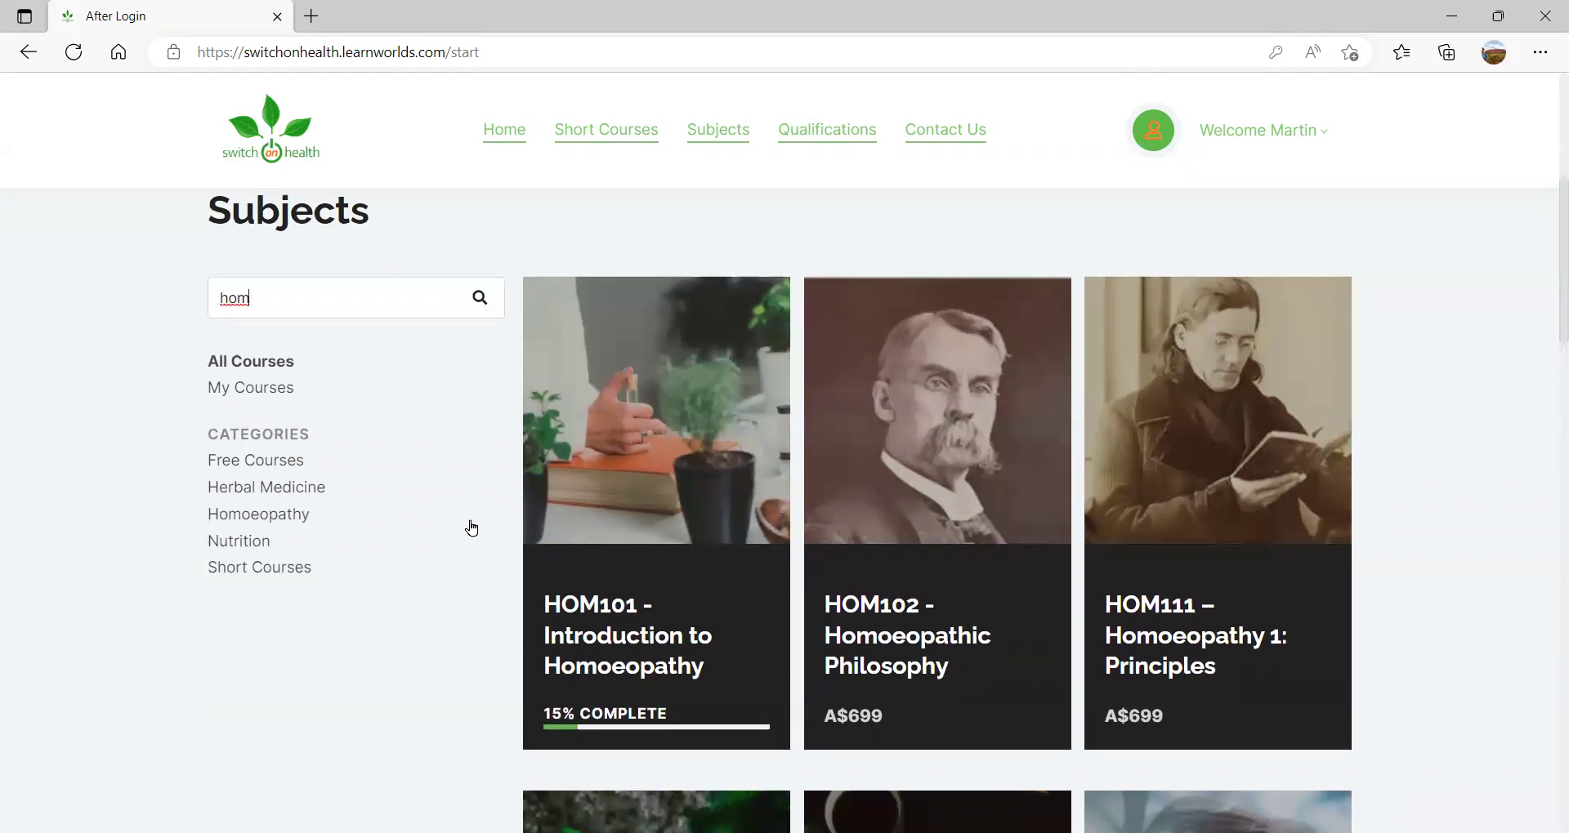
{"action": "scroll", "coordinate": [471, 528], "scroll_direction": "down", "scroll_amount": 7}
{"action": "scroll", "coordinate": [472, 528], "scroll_direction": "up", "scroll_amount": 7}
{"action": "left_click", "coordinate": [635, 505]}
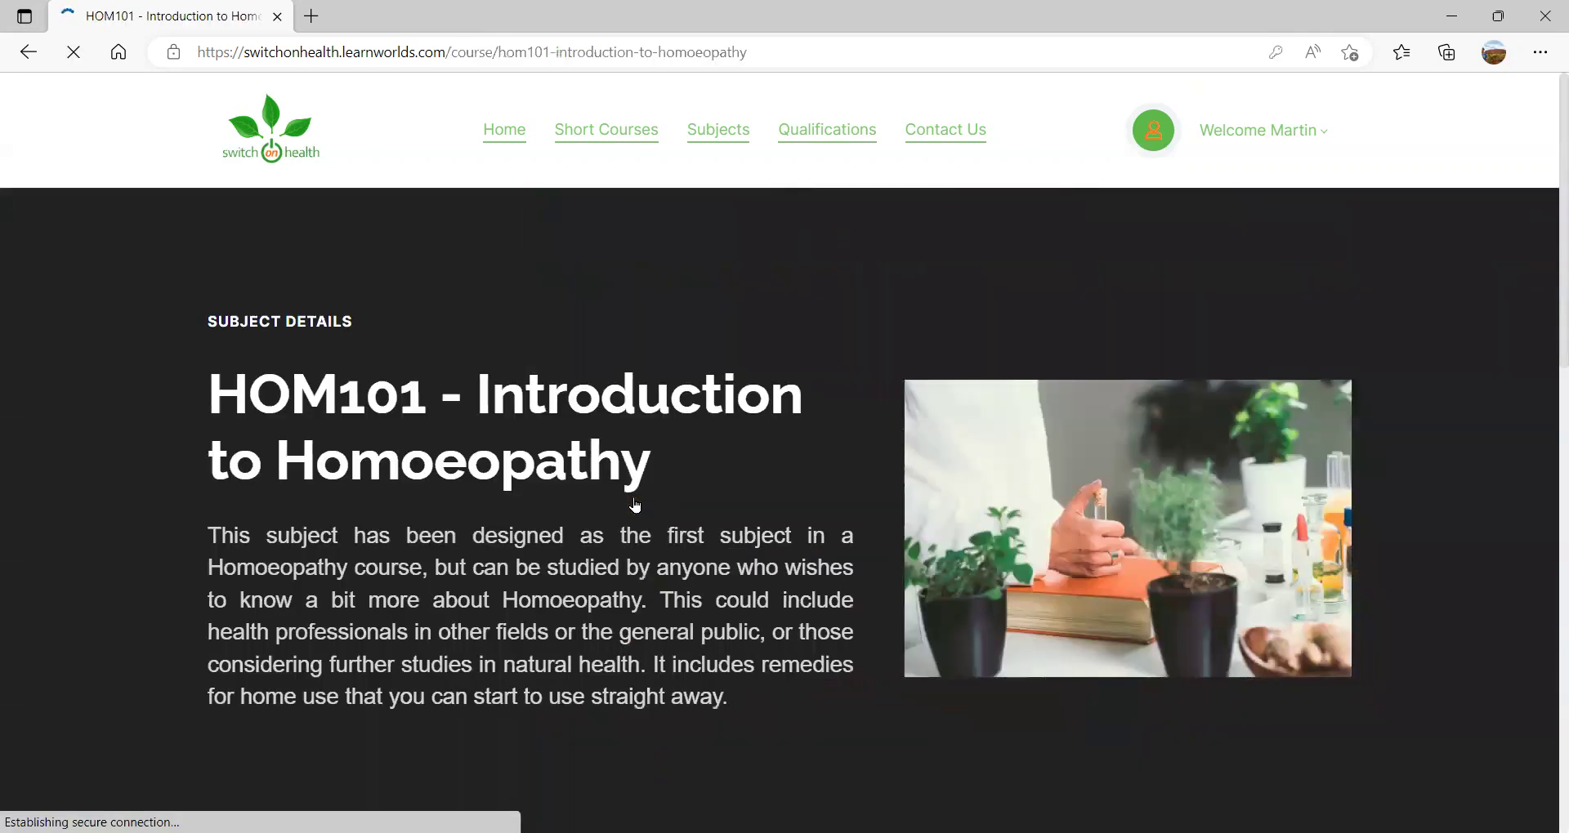
- Examine the HOM101 course contents, checking the lesson list and which sections are marked free
{"action": "scroll", "coordinate": [827, 523], "scroll_direction": "down", "scroll_amount": 8}
{"action": "scroll", "coordinate": [826, 524], "scroll_direction": "down", "scroll_amount": 10}
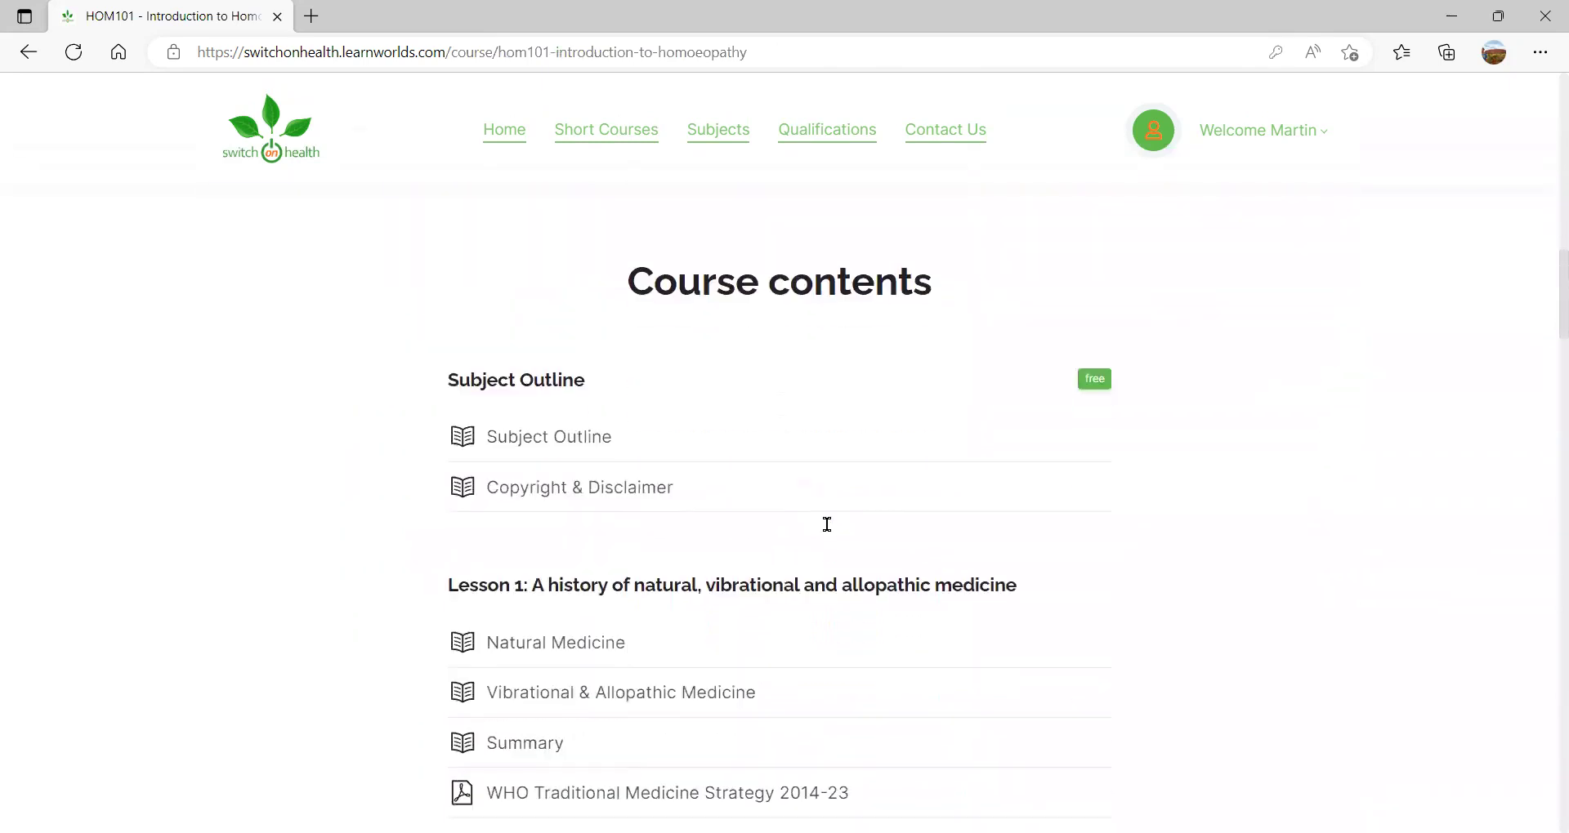
{"action": "left_click_drag", "start_coordinate": [627, 282], "coordinate": [939, 288]}
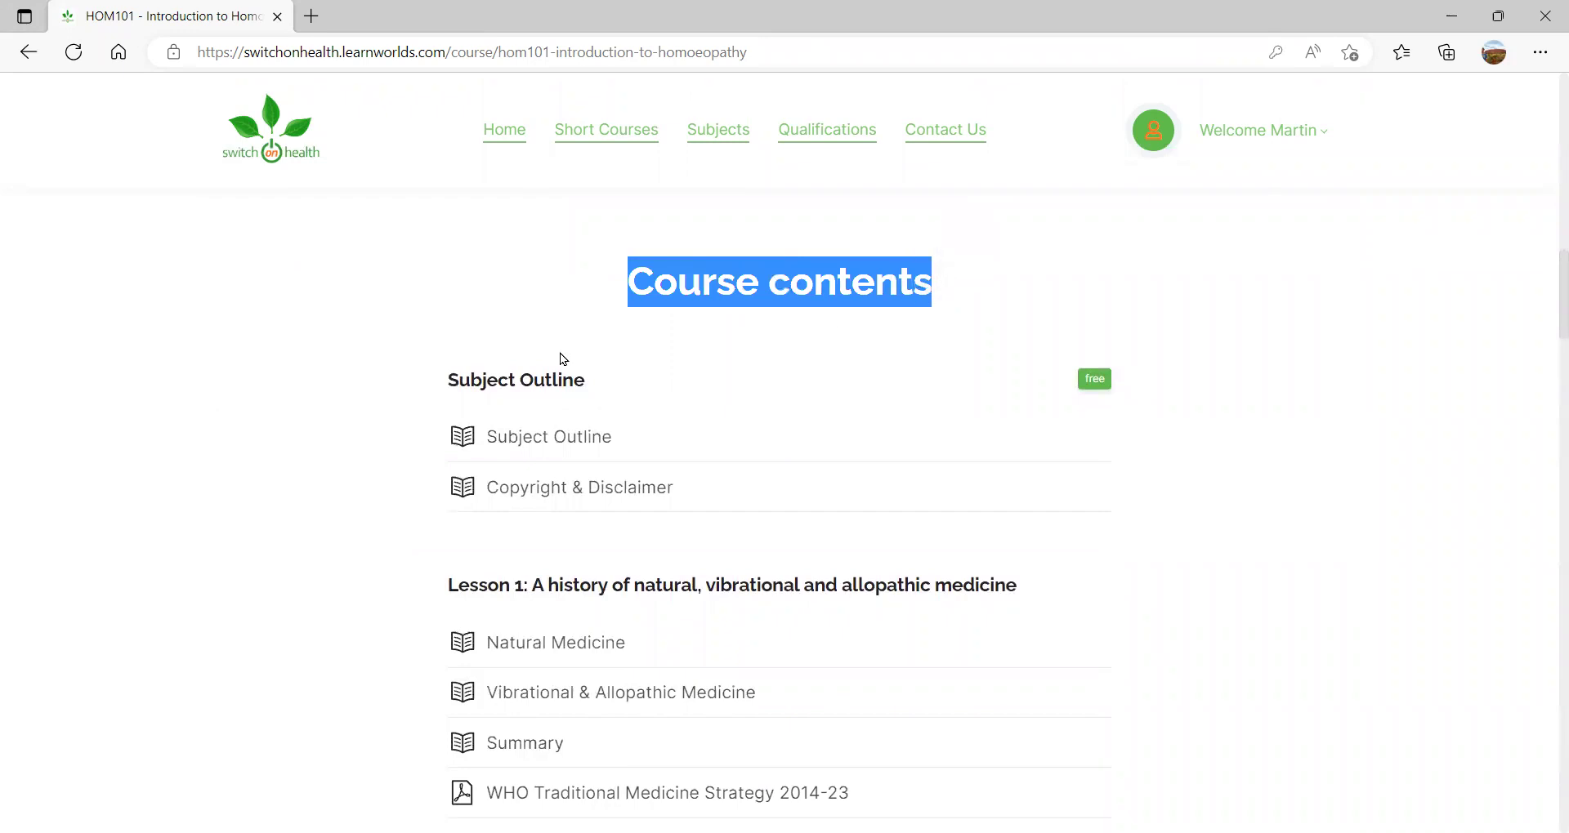
{"action": "left_click", "coordinate": [327, 365]}
{"action": "scroll", "coordinate": [376, 402], "scroll_direction": "down", "scroll_amount": 15}
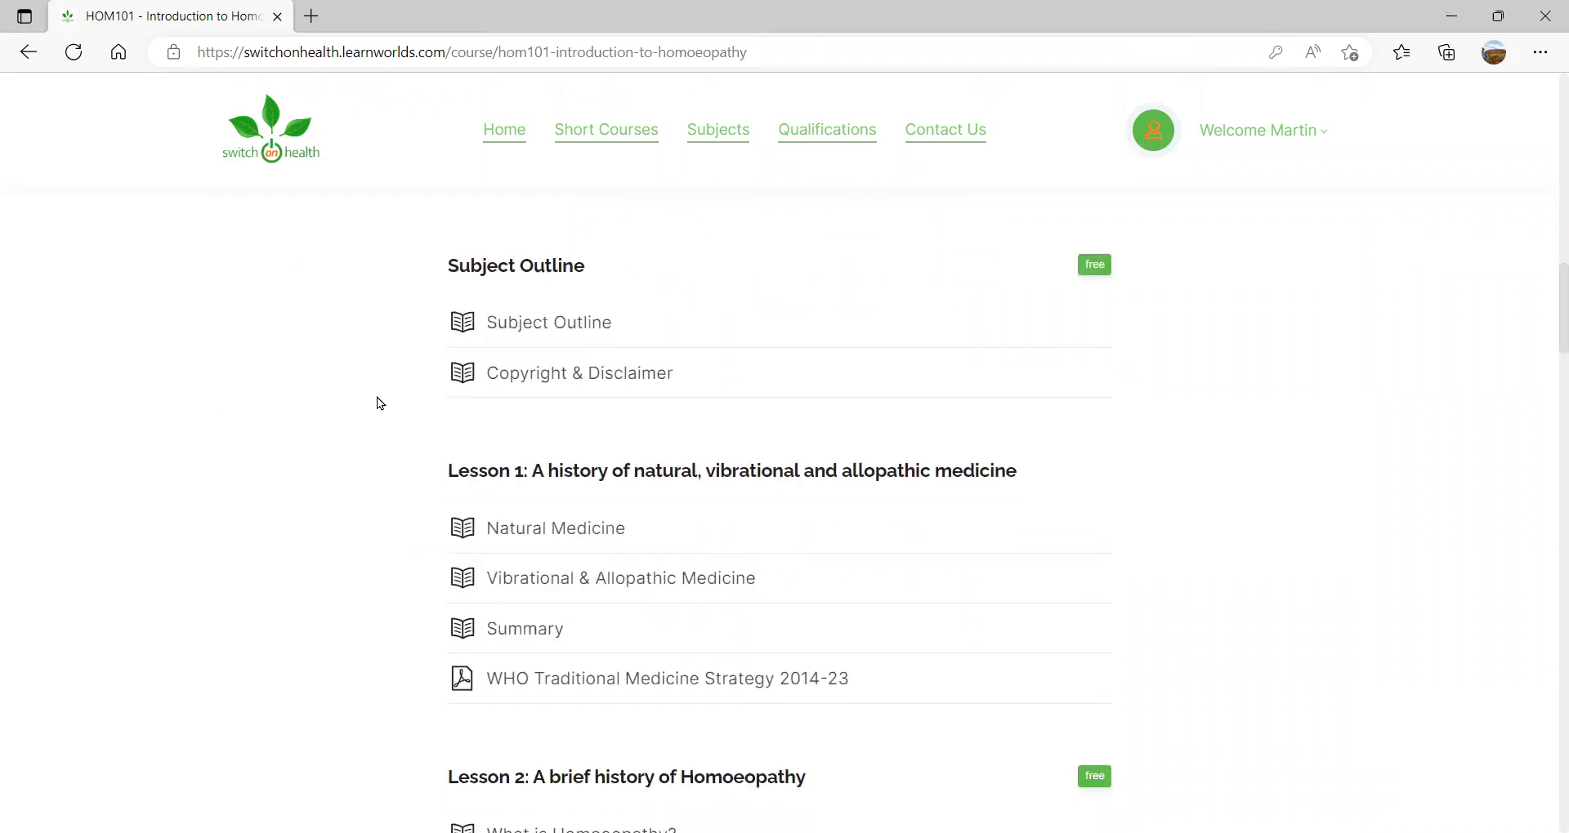
{"action": "scroll", "coordinate": [378, 402], "scroll_direction": "up", "scroll_amount": 13}
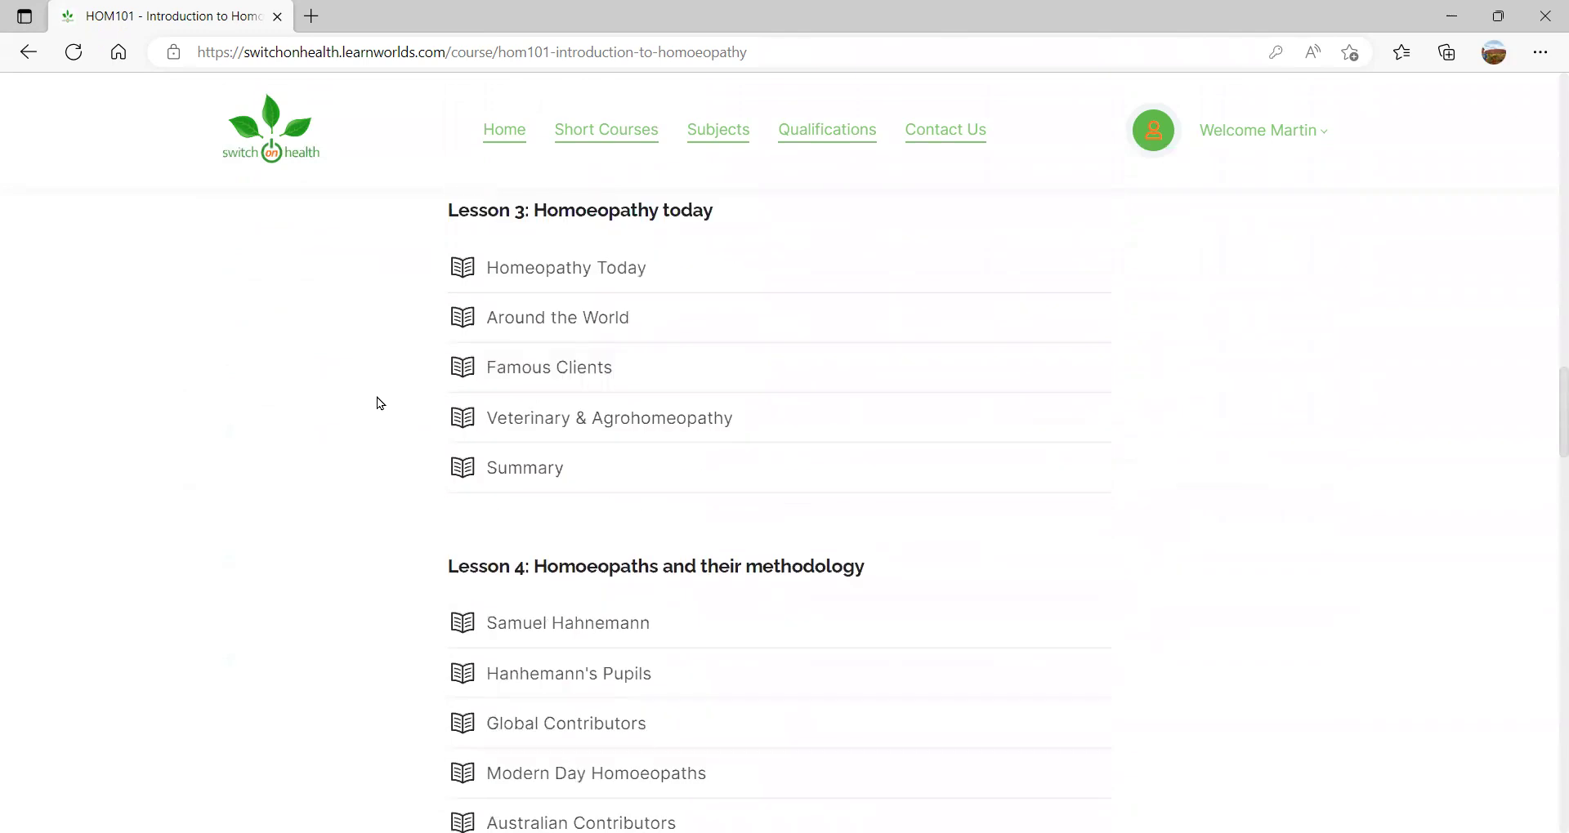
{"action": "scroll", "coordinate": [378, 402], "scroll_direction": "up", "scroll_amount": 1}
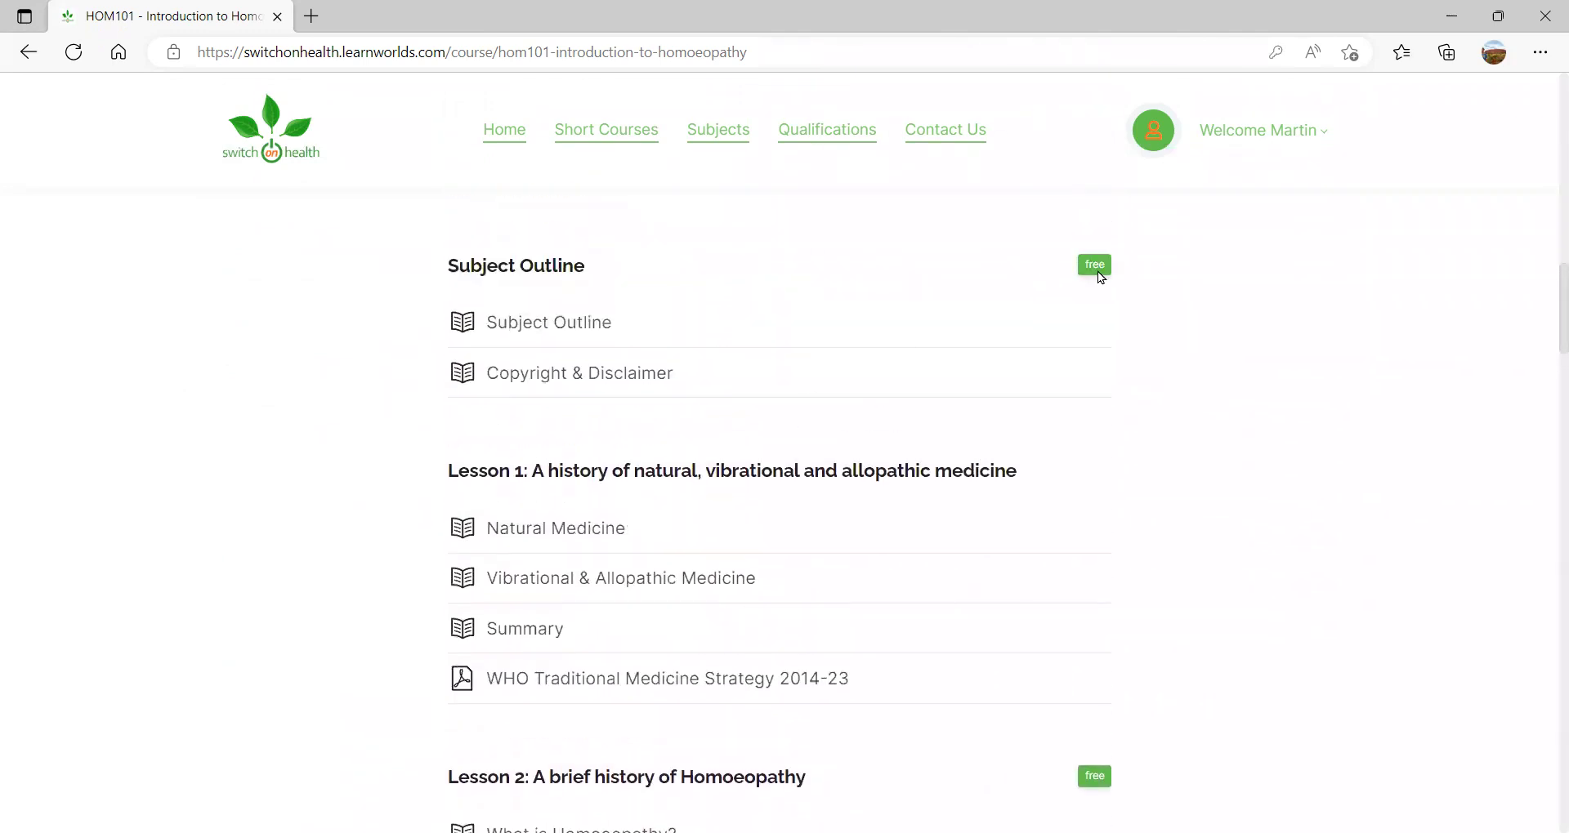
{"action": "scroll", "coordinate": [1100, 278], "scroll_direction": "down", "scroll_amount": 1}
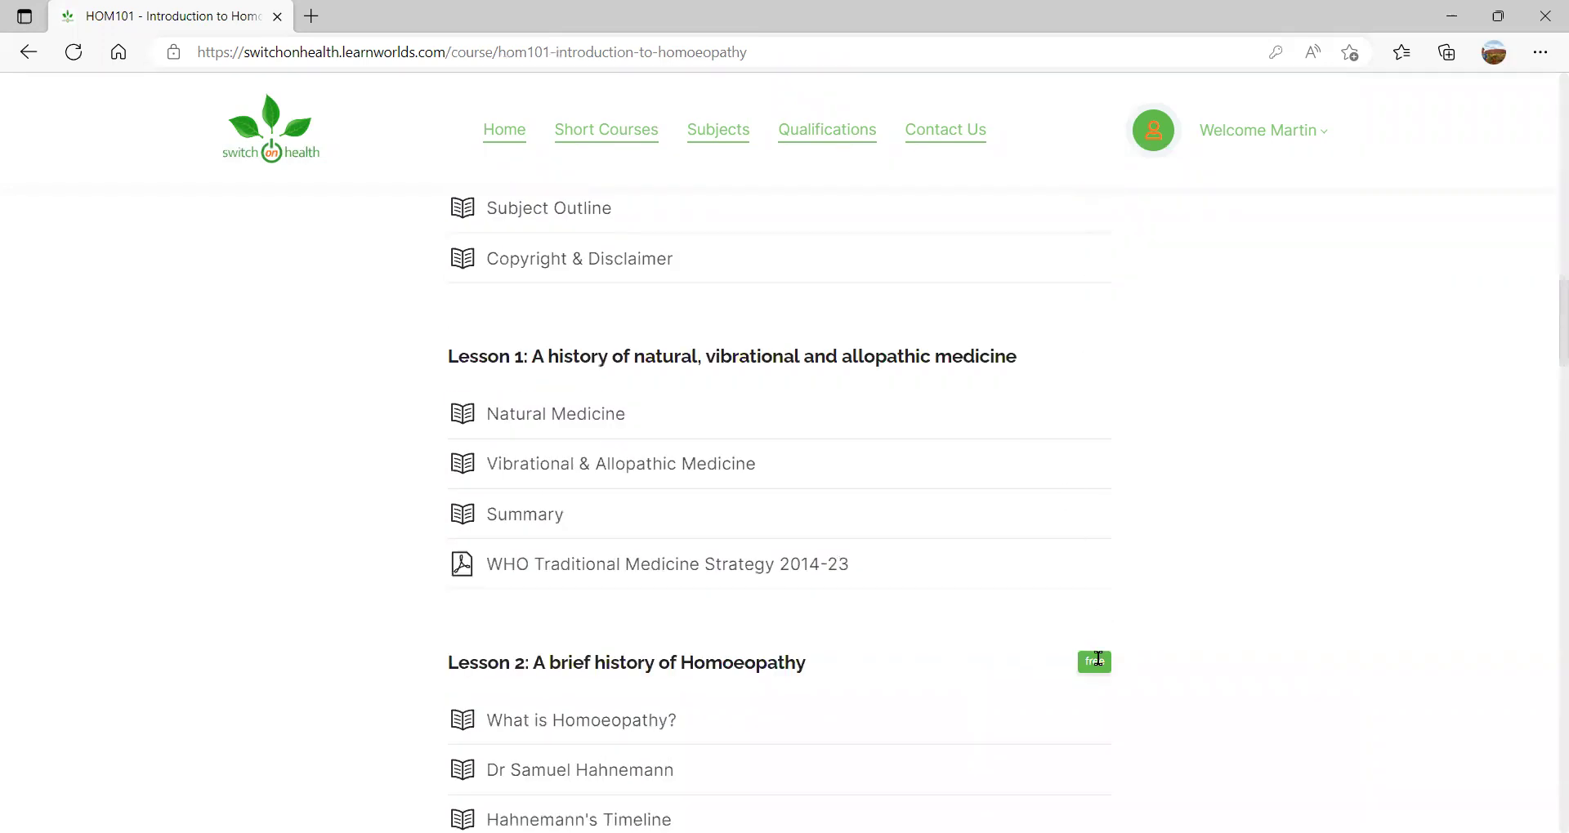
{"action": "scroll", "coordinate": [1109, 670], "scroll_direction": "down", "scroll_amount": 3}
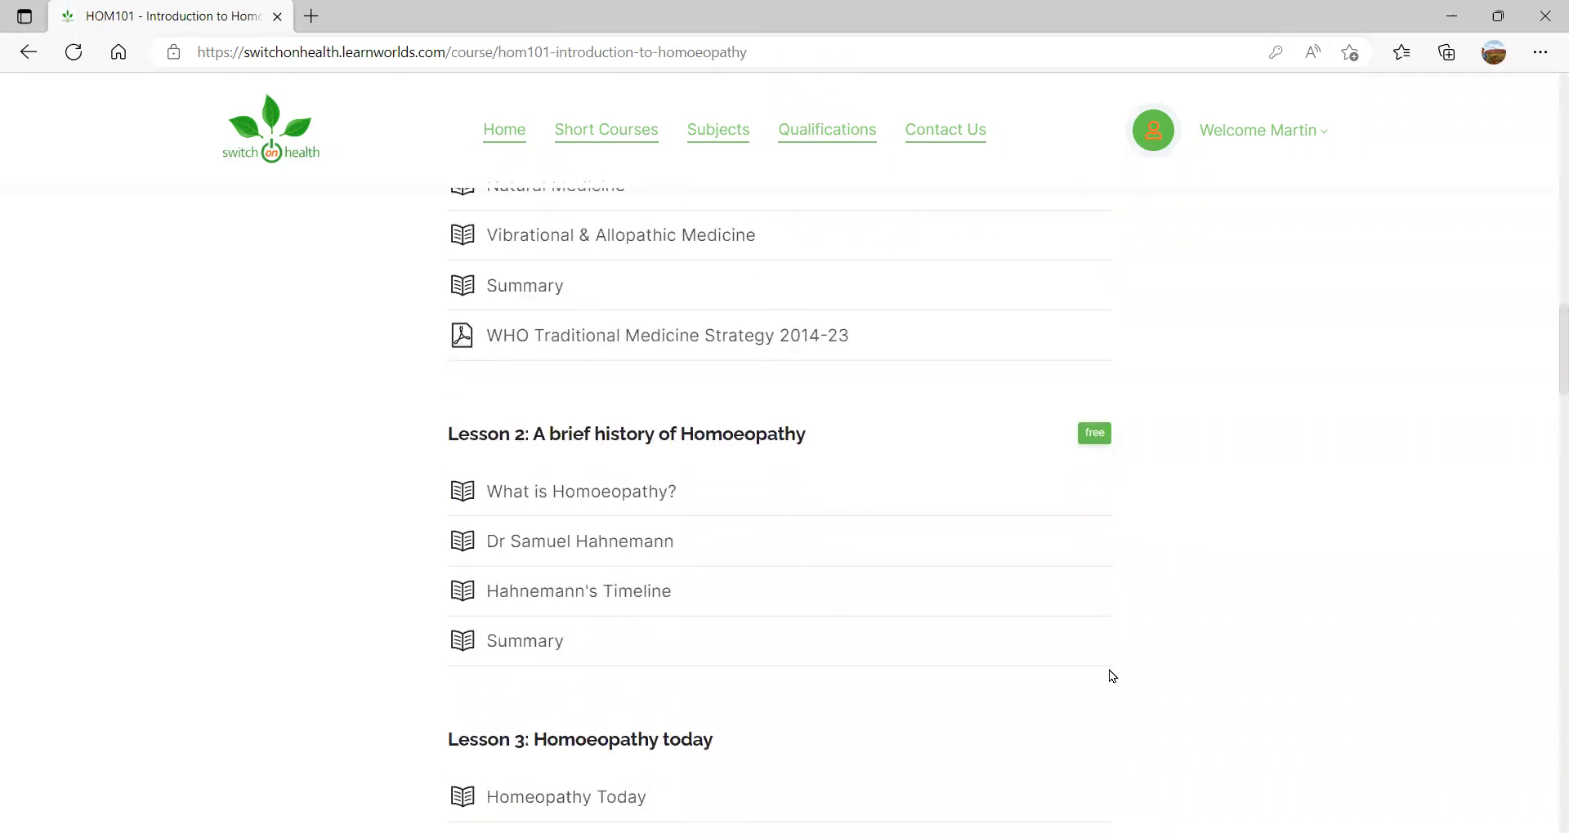
{"action": "scroll", "coordinate": [1092, 331], "scroll_direction": "up", "scroll_amount": 4}
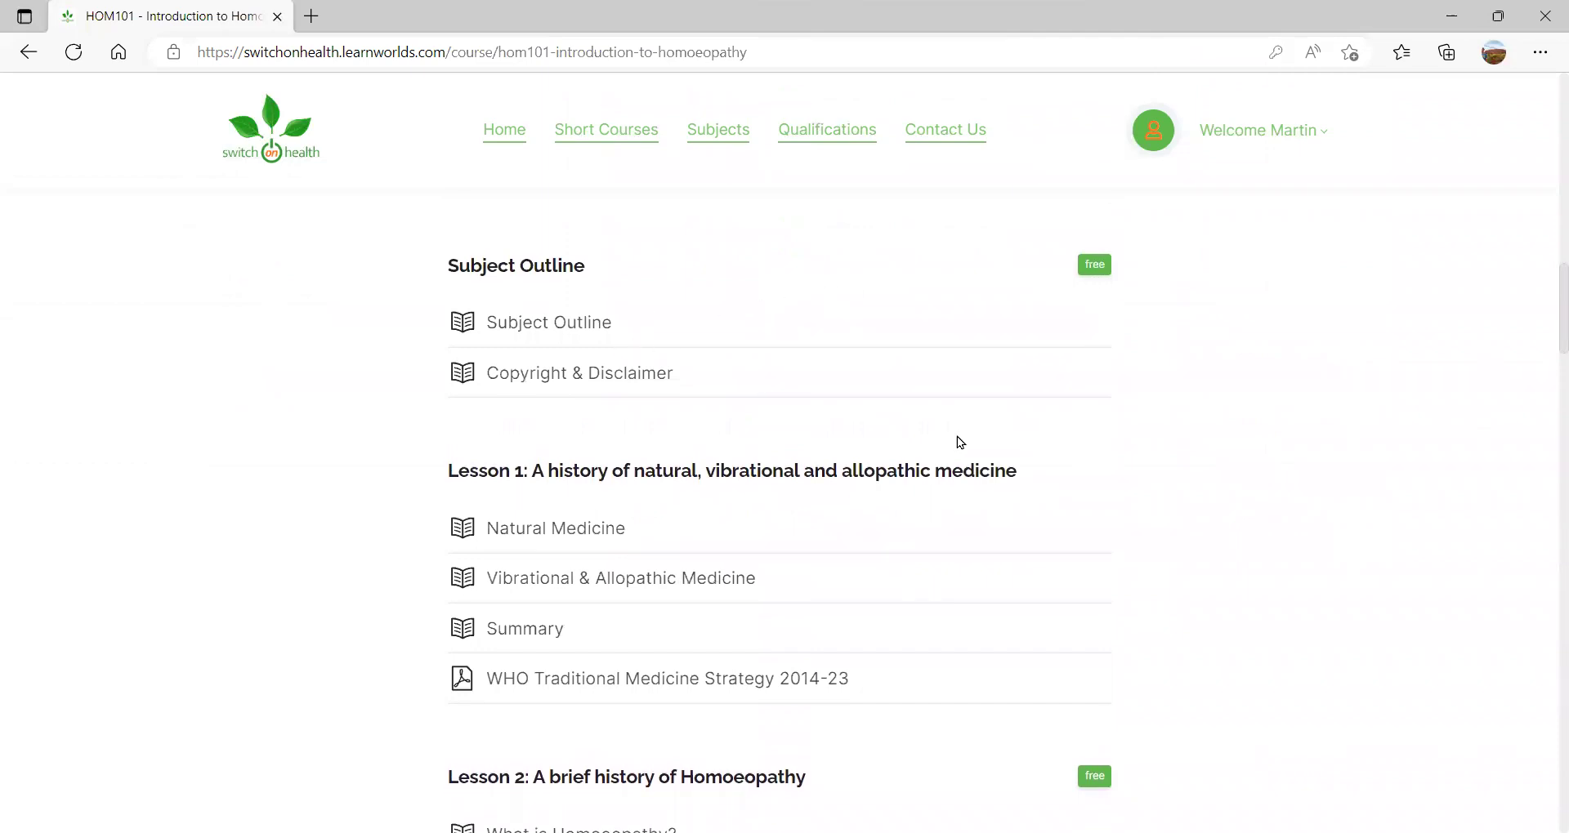
- Open the "What is Homoeopathy?" unit in Lesson 2: A brief history of Homoeopathy
{"action": "scroll", "coordinate": [957, 436], "scroll_direction": "down", "scroll_amount": 3}
{"action": "scroll", "coordinate": [957, 443], "scroll_direction": "down", "scroll_amount": 1}
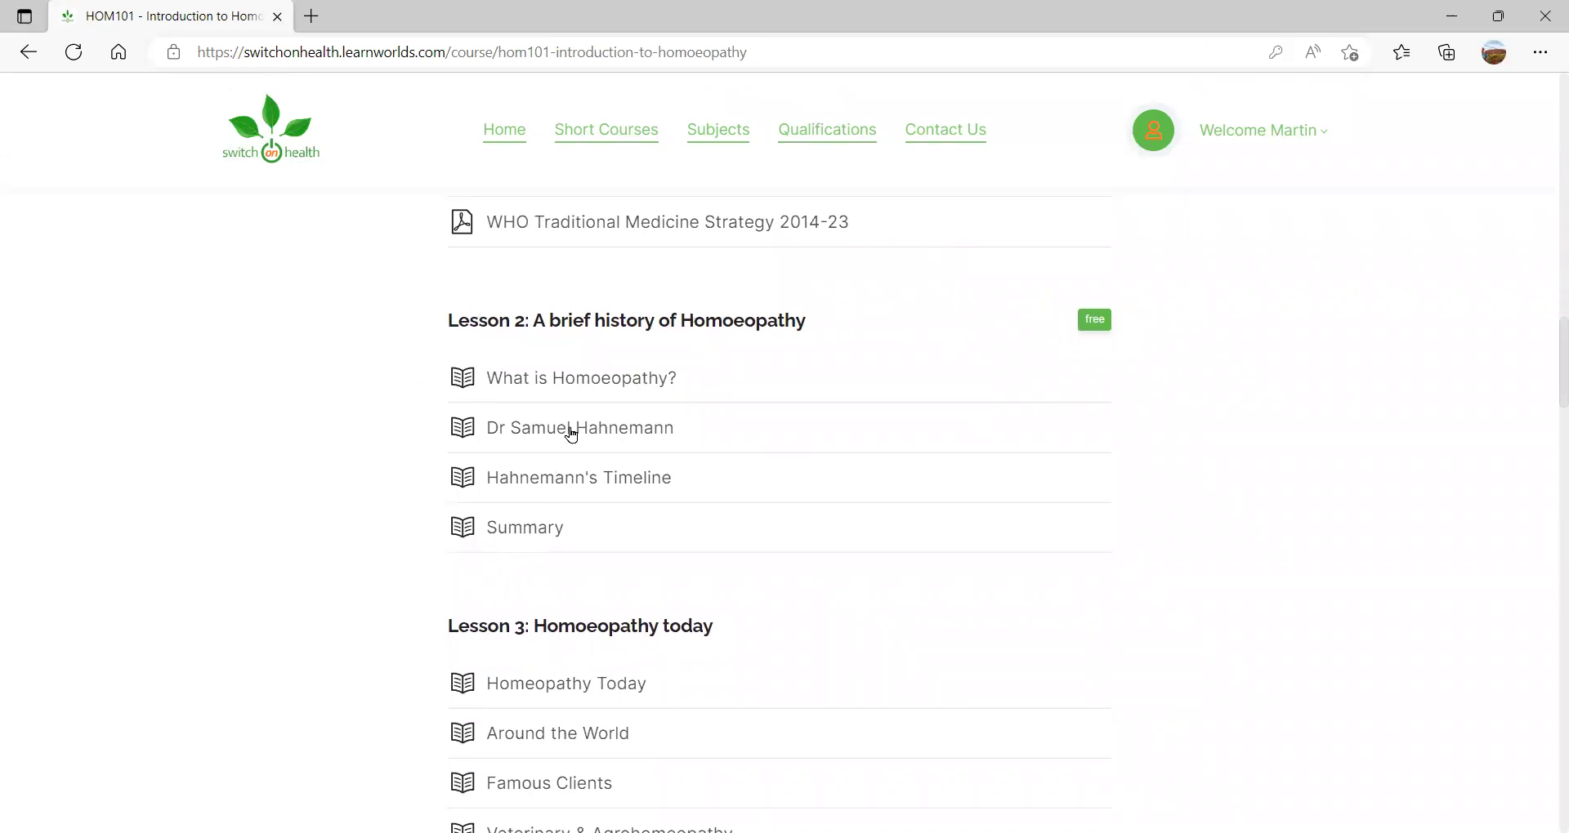
{"action": "left_click", "coordinate": [574, 382]}
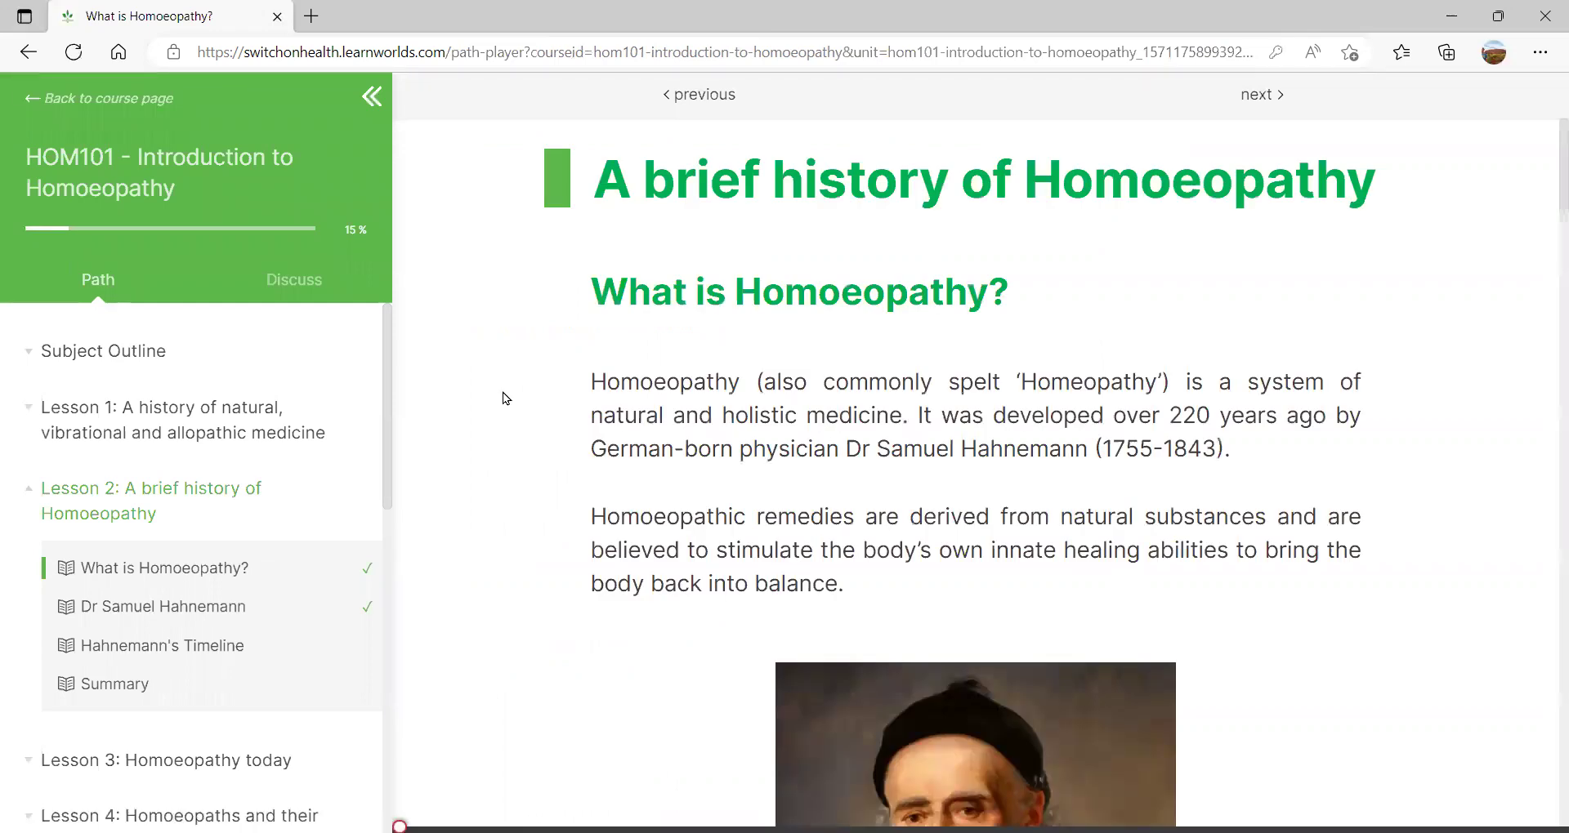
- Read through the "What is Homoeopathy?" unit and open the "Dr Samuel Hahnemann" unit in the same lesson
{"action": "scroll", "coordinate": [502, 394], "scroll_direction": "down", "scroll_amount": 4}
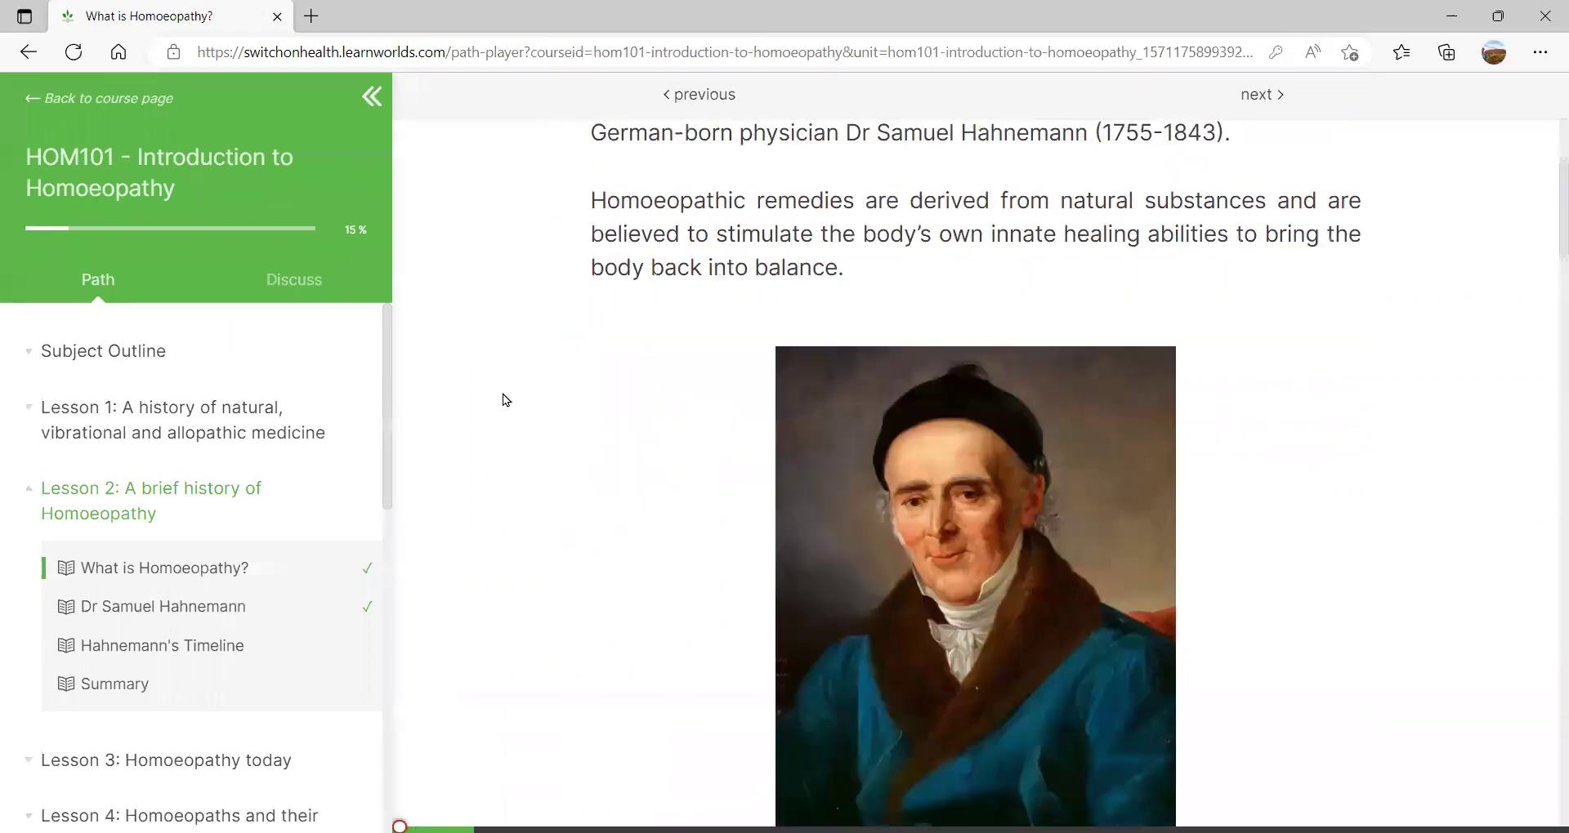
{"action": "scroll", "coordinate": [502, 394], "scroll_direction": "down", "scroll_amount": 7}
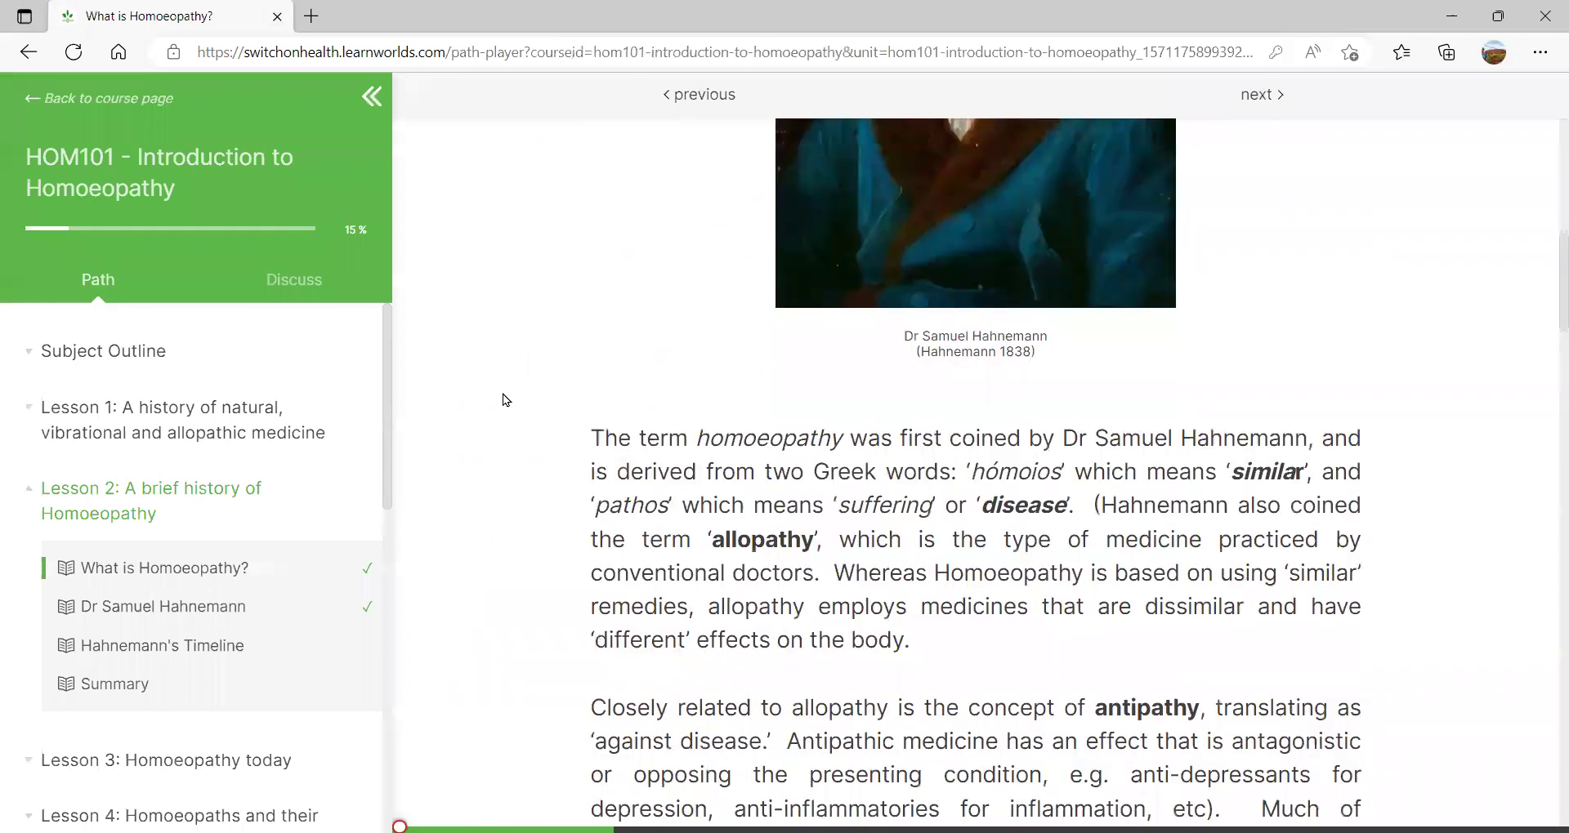
{"action": "scroll", "coordinate": [502, 394], "scroll_direction": "down", "scroll_amount": 3}
{"action": "scroll", "coordinate": [503, 393], "scroll_direction": "down", "scroll_amount": 3}
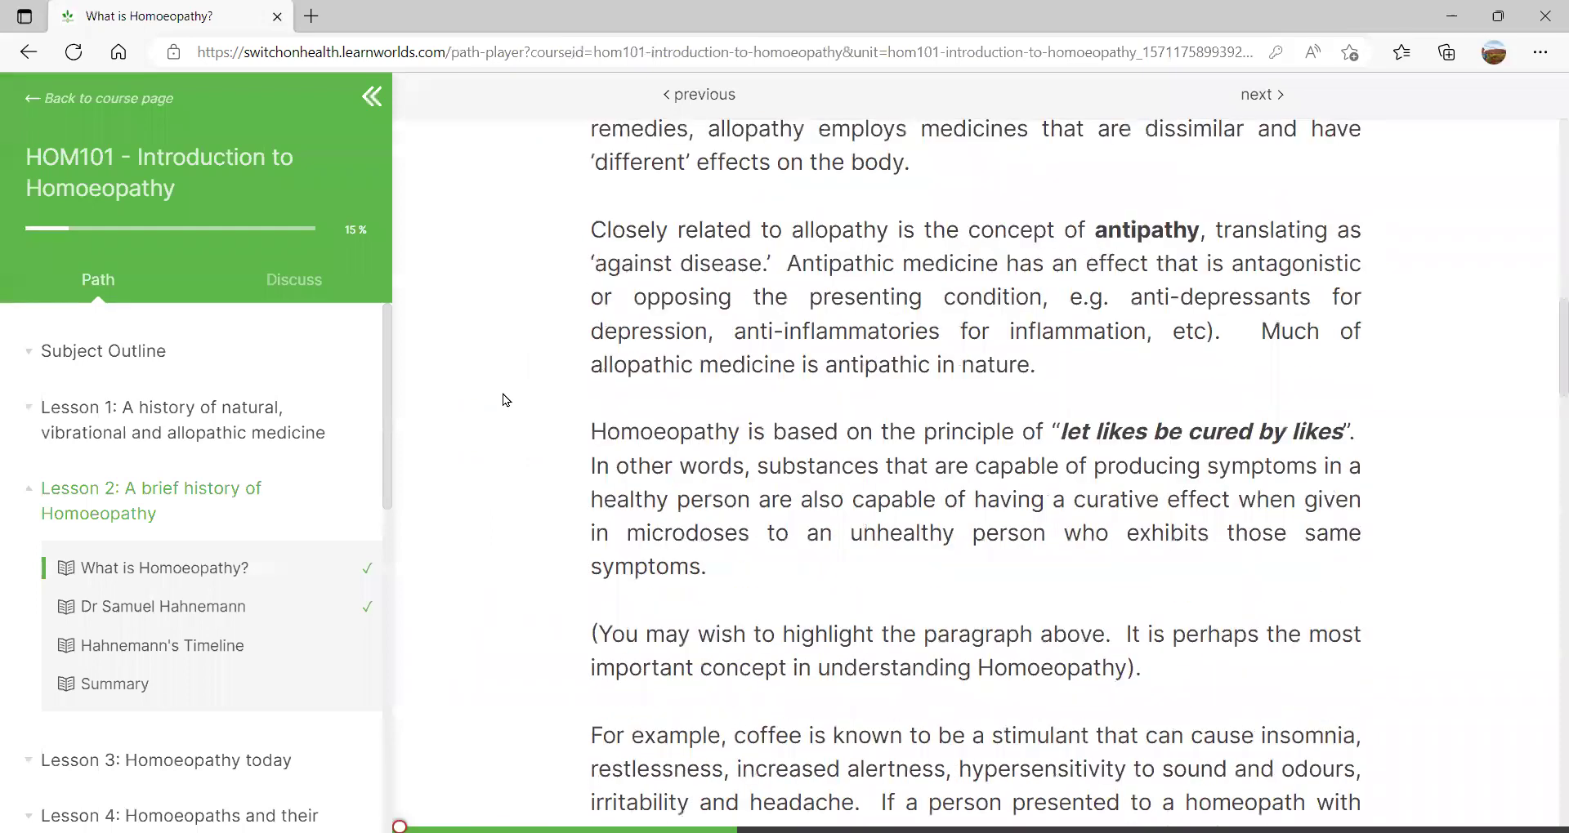
{"action": "scroll", "coordinate": [502, 393], "scroll_direction": "down", "scroll_amount": 1}
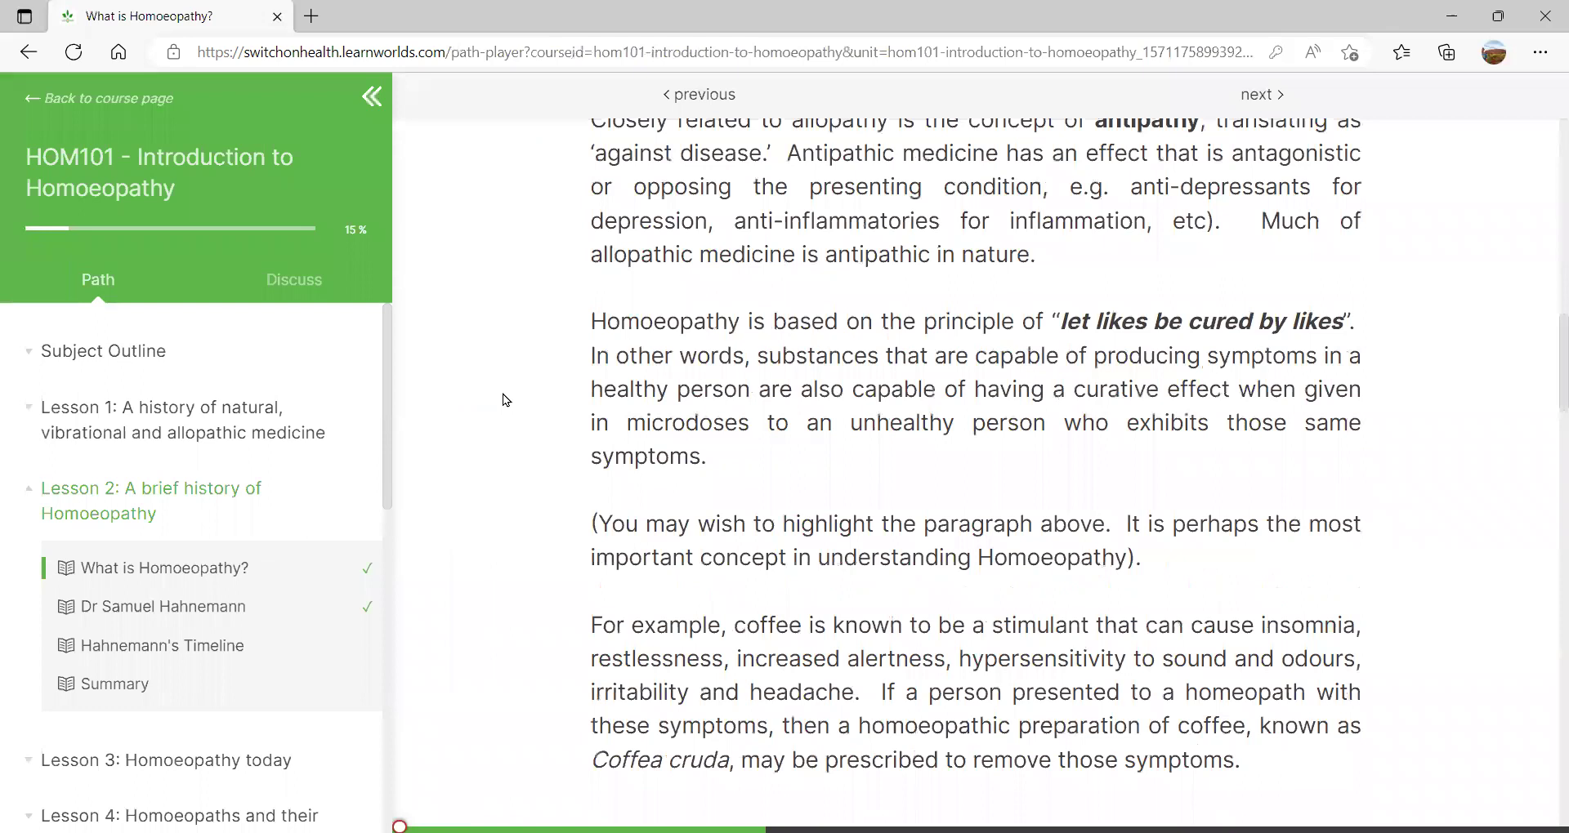
{"action": "key", "text": "Home"}
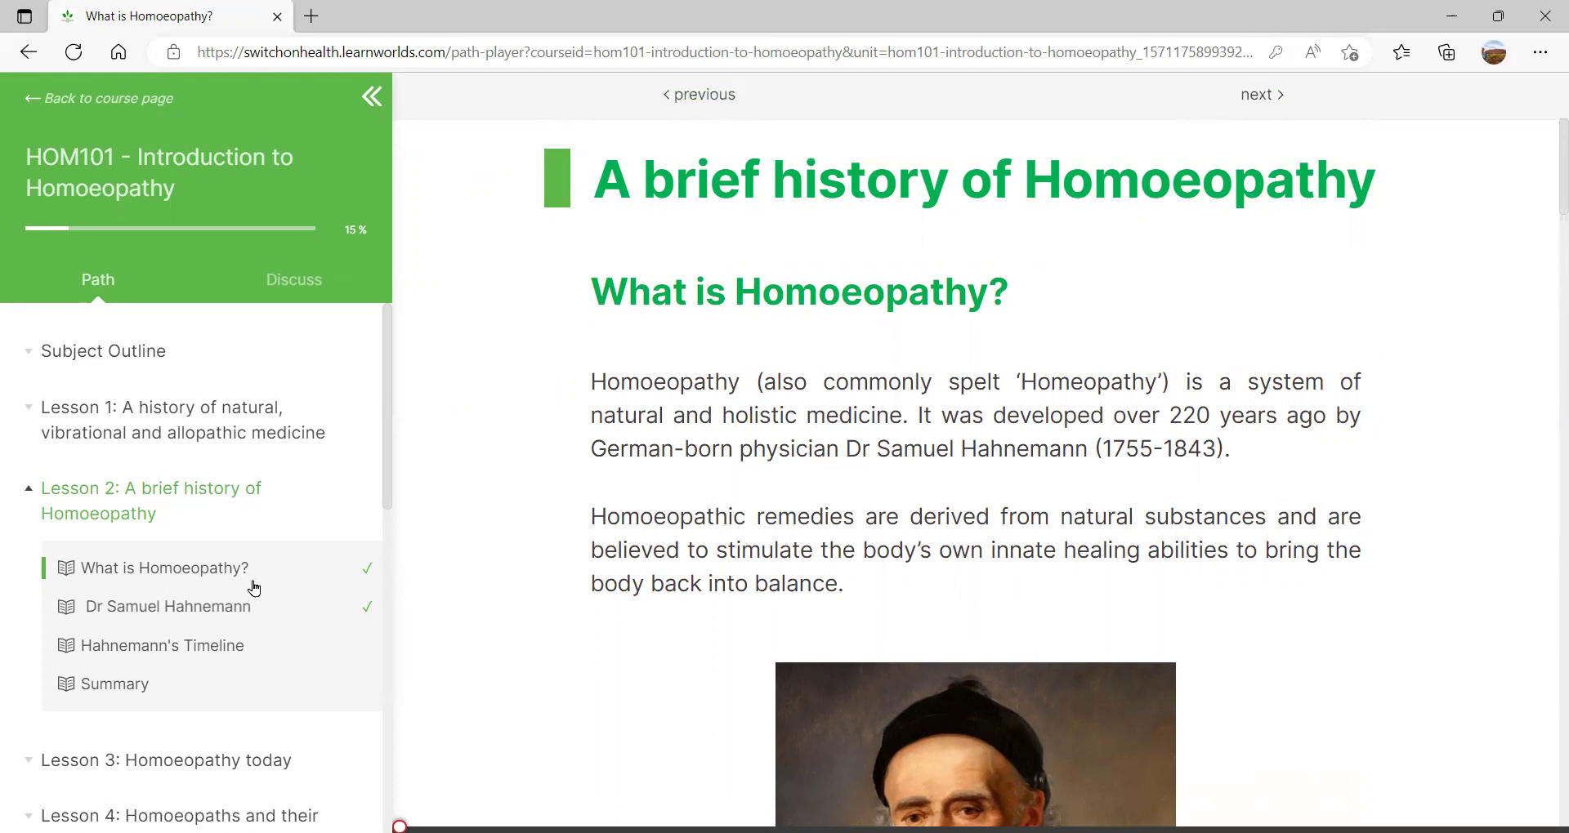
{"action": "left_click", "coordinate": [174, 608]}
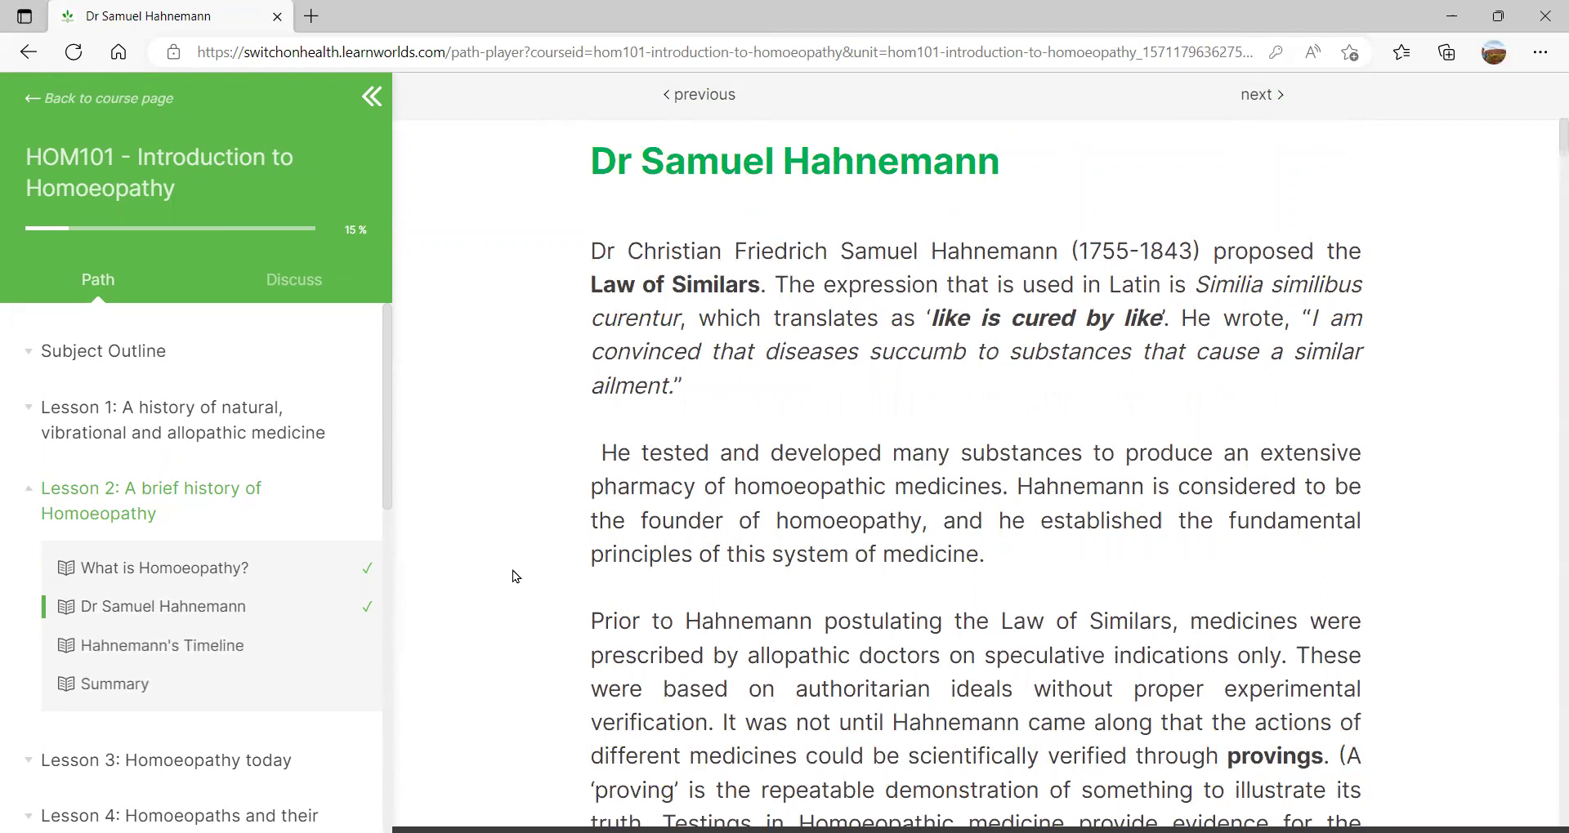
- Leave the HOM101 course for the site's home page and open the AAP101 – Anatomy & Physiology 1 subject
{"action": "left_click", "coordinate": [137, 103]}
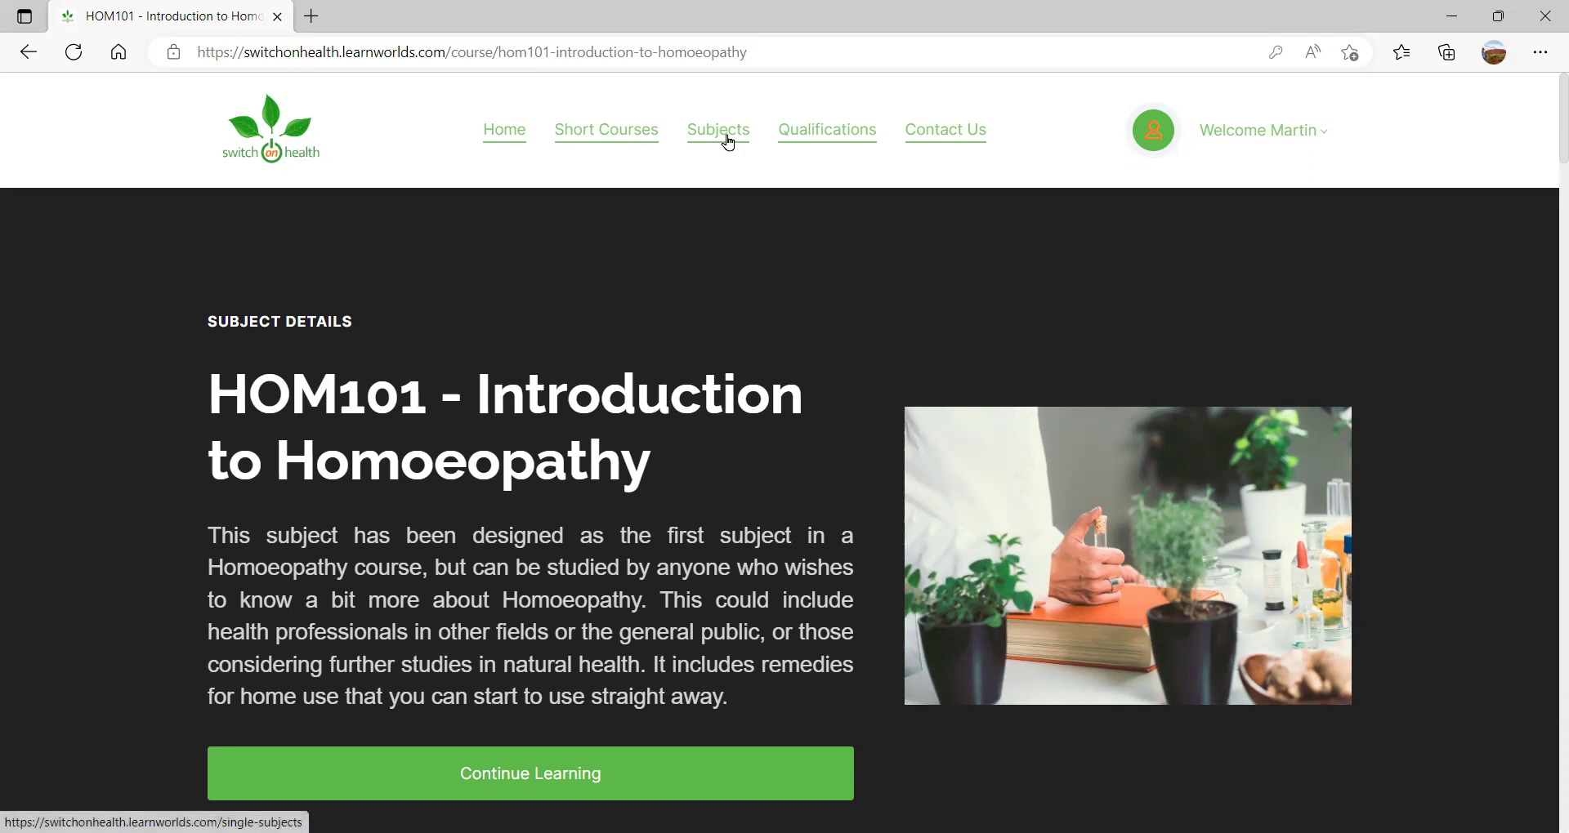
{"action": "left_click", "coordinate": [508, 134]}
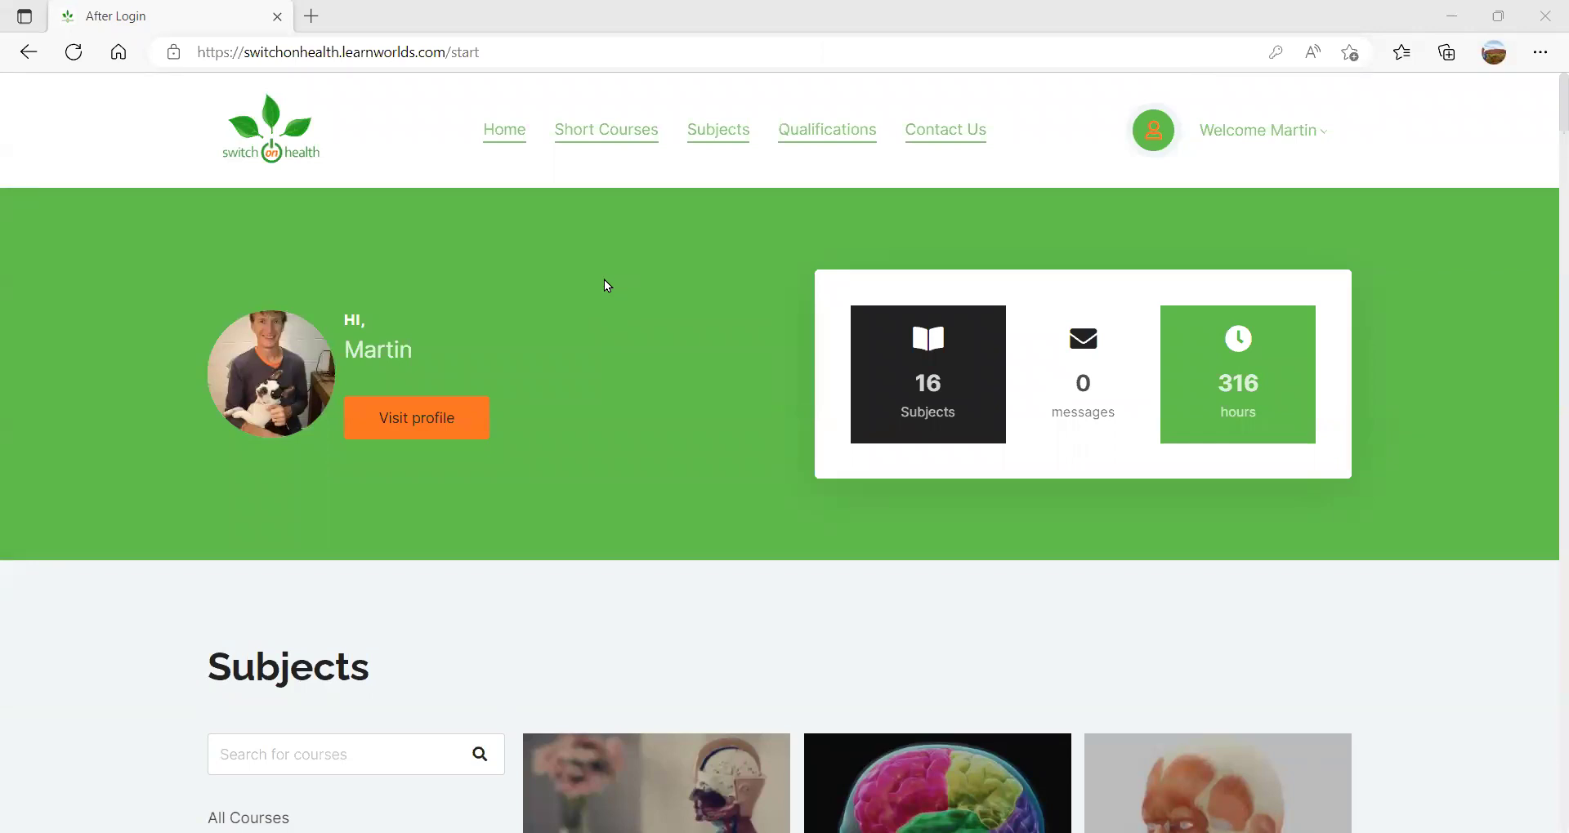
{"action": "scroll", "coordinate": [615, 240], "scroll_direction": "down", "scroll_amount": 5}
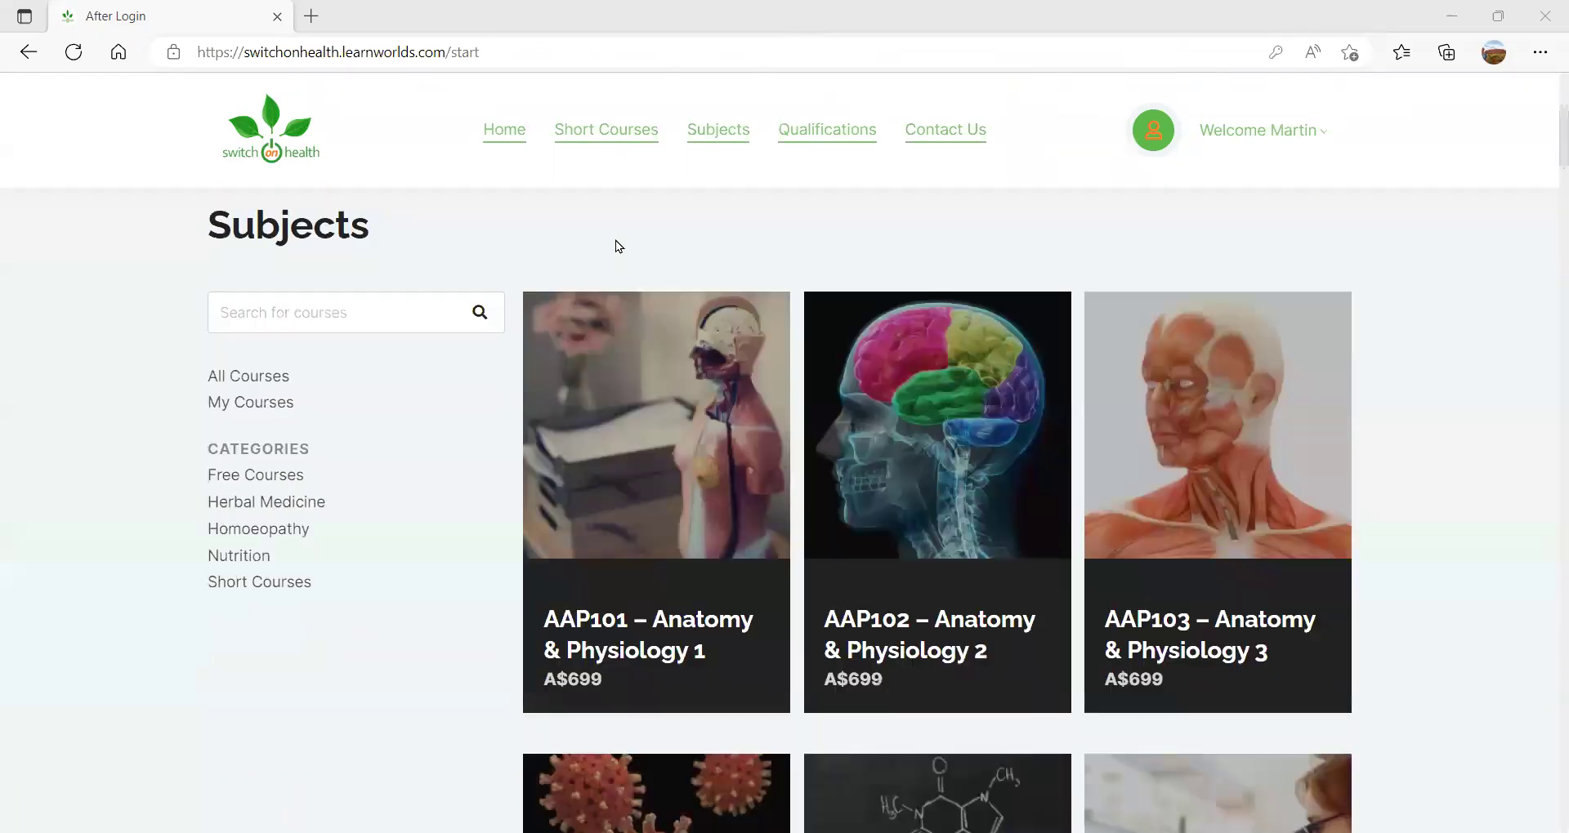
{"action": "scroll", "coordinate": [494, 536], "scroll_direction": "down", "scroll_amount": 1}
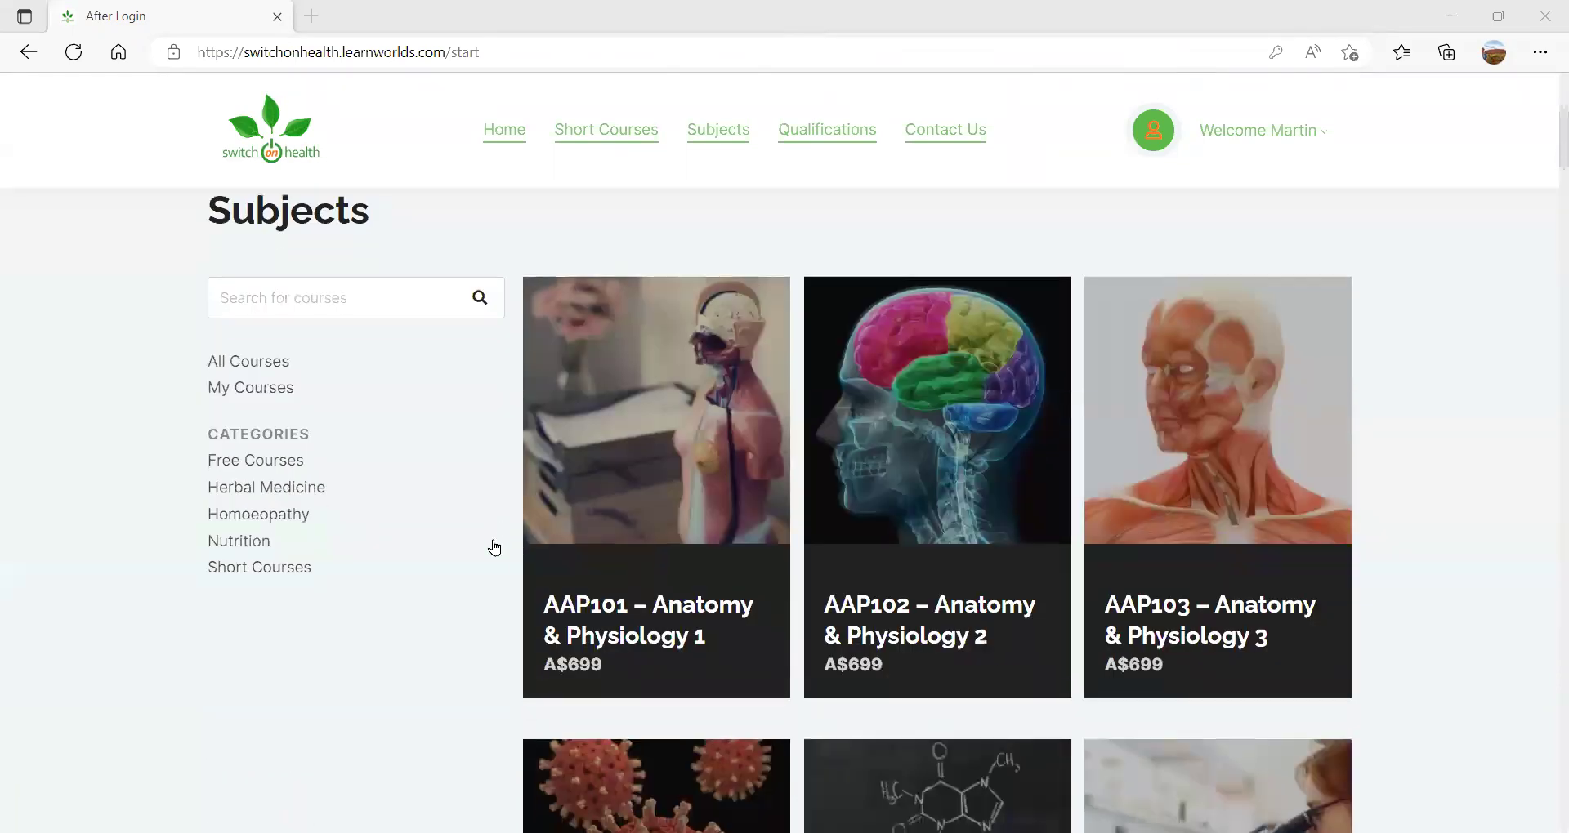
{"action": "left_click", "coordinate": [641, 510]}
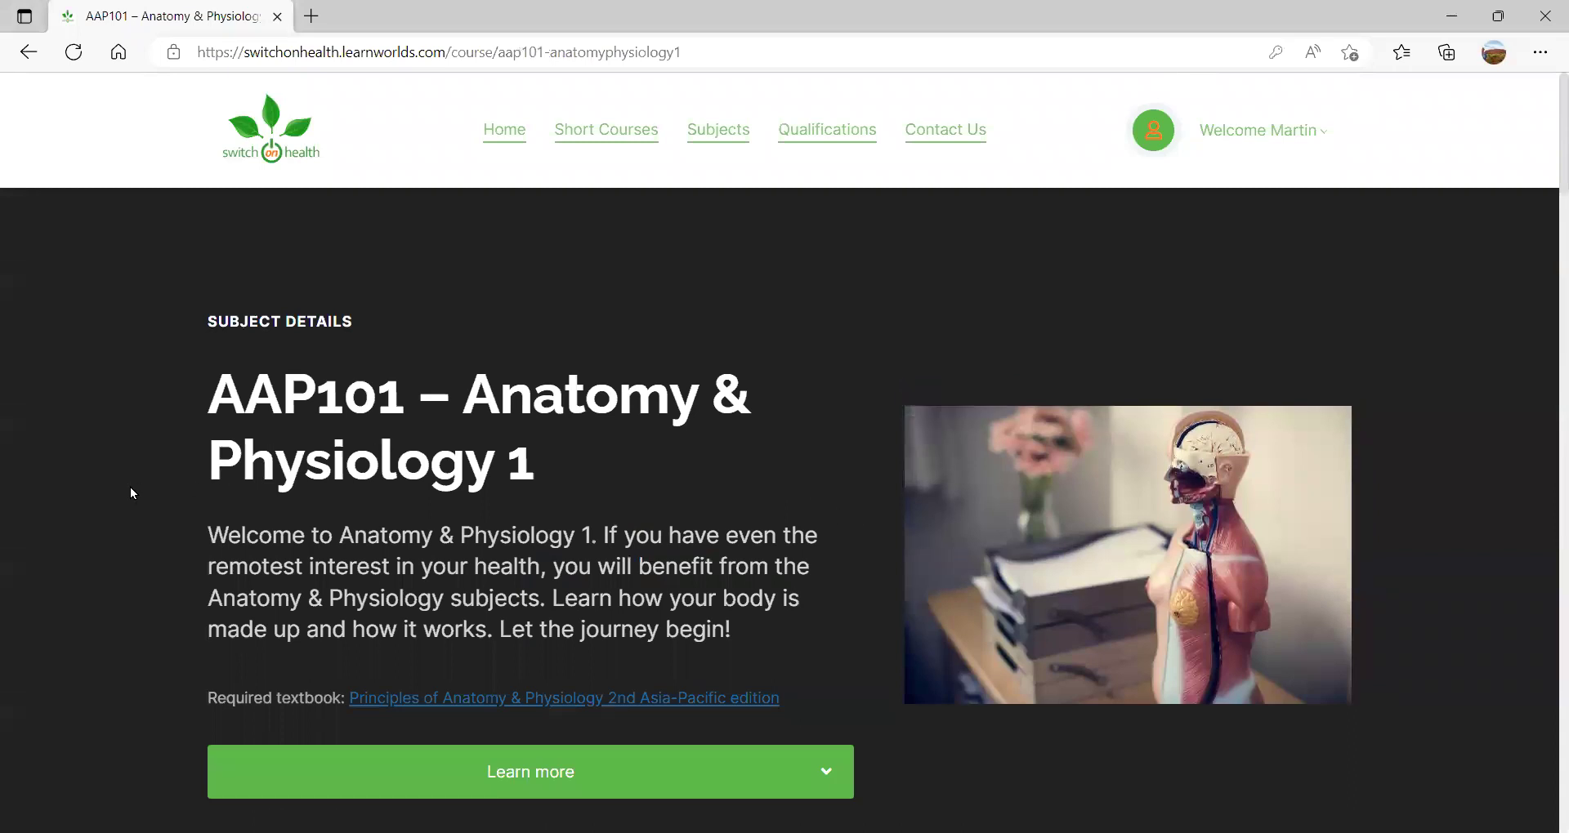
- Examine the AAP101 subject page, checking the course features, the lesson list and which sections are free
{"action": "scroll", "coordinate": [165, 489], "scroll_direction": "down", "scroll_amount": 2}
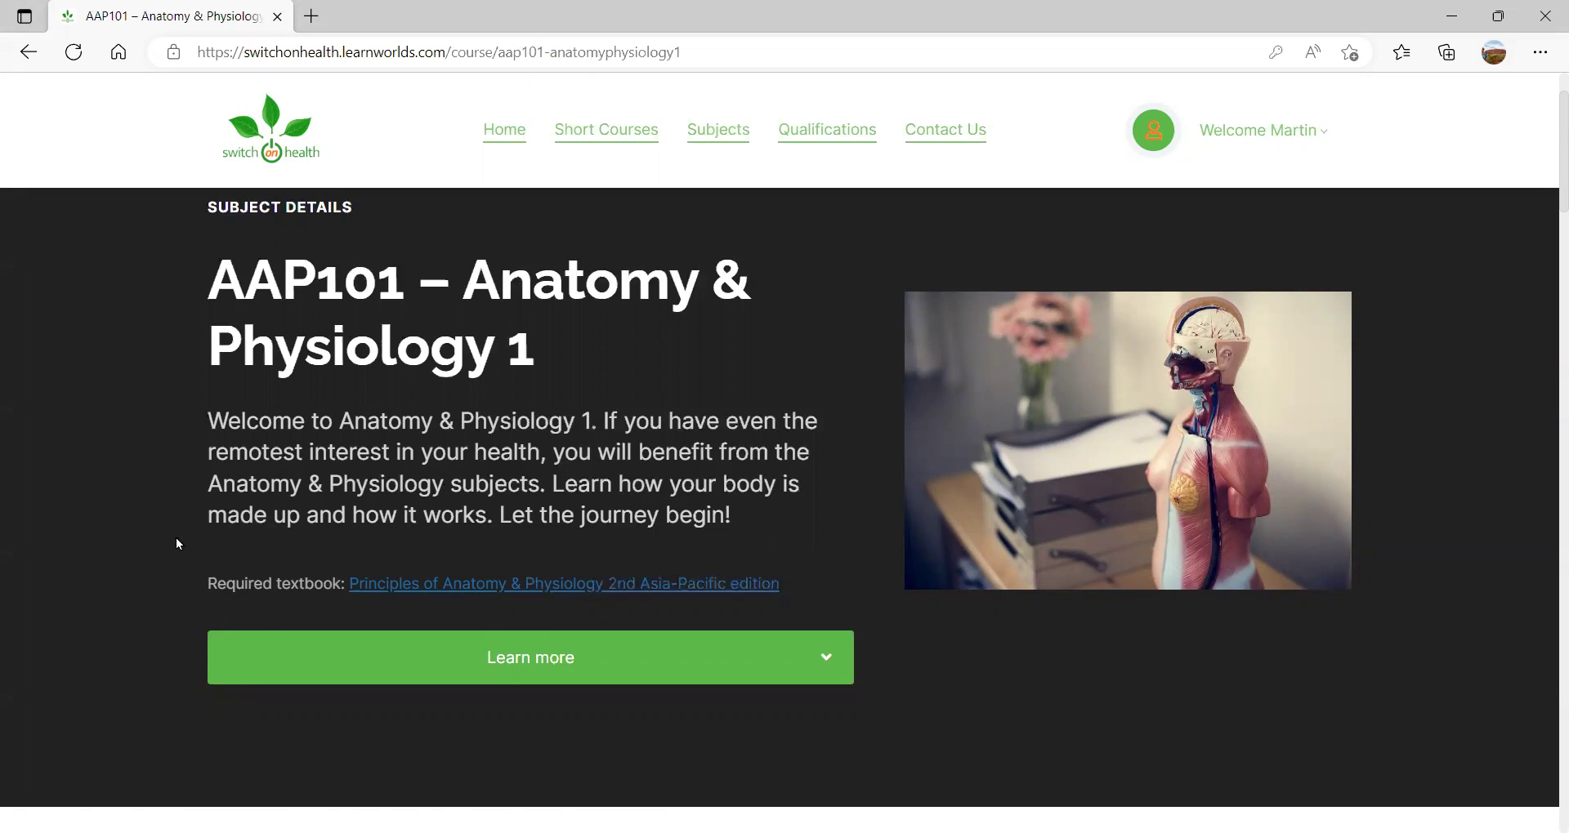
{"action": "scroll", "coordinate": [177, 541], "scroll_direction": "down", "scroll_amount": 4}
{"action": "scroll", "coordinate": [174, 544], "scroll_direction": "down", "scroll_amount": 12}
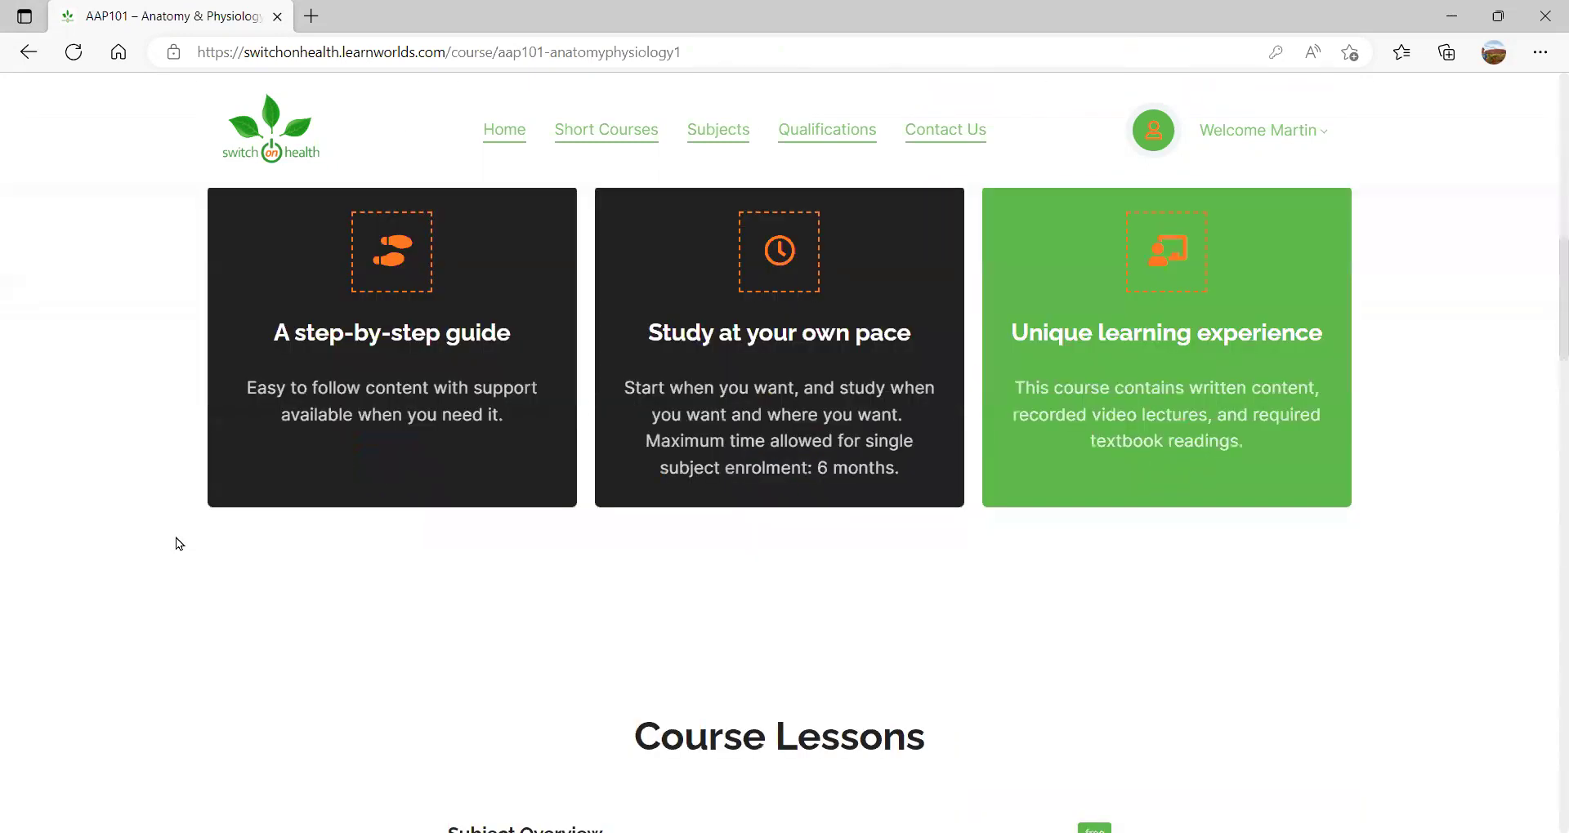
{"action": "scroll", "coordinate": [589, 523], "scroll_direction": "down", "scroll_amount": 11}
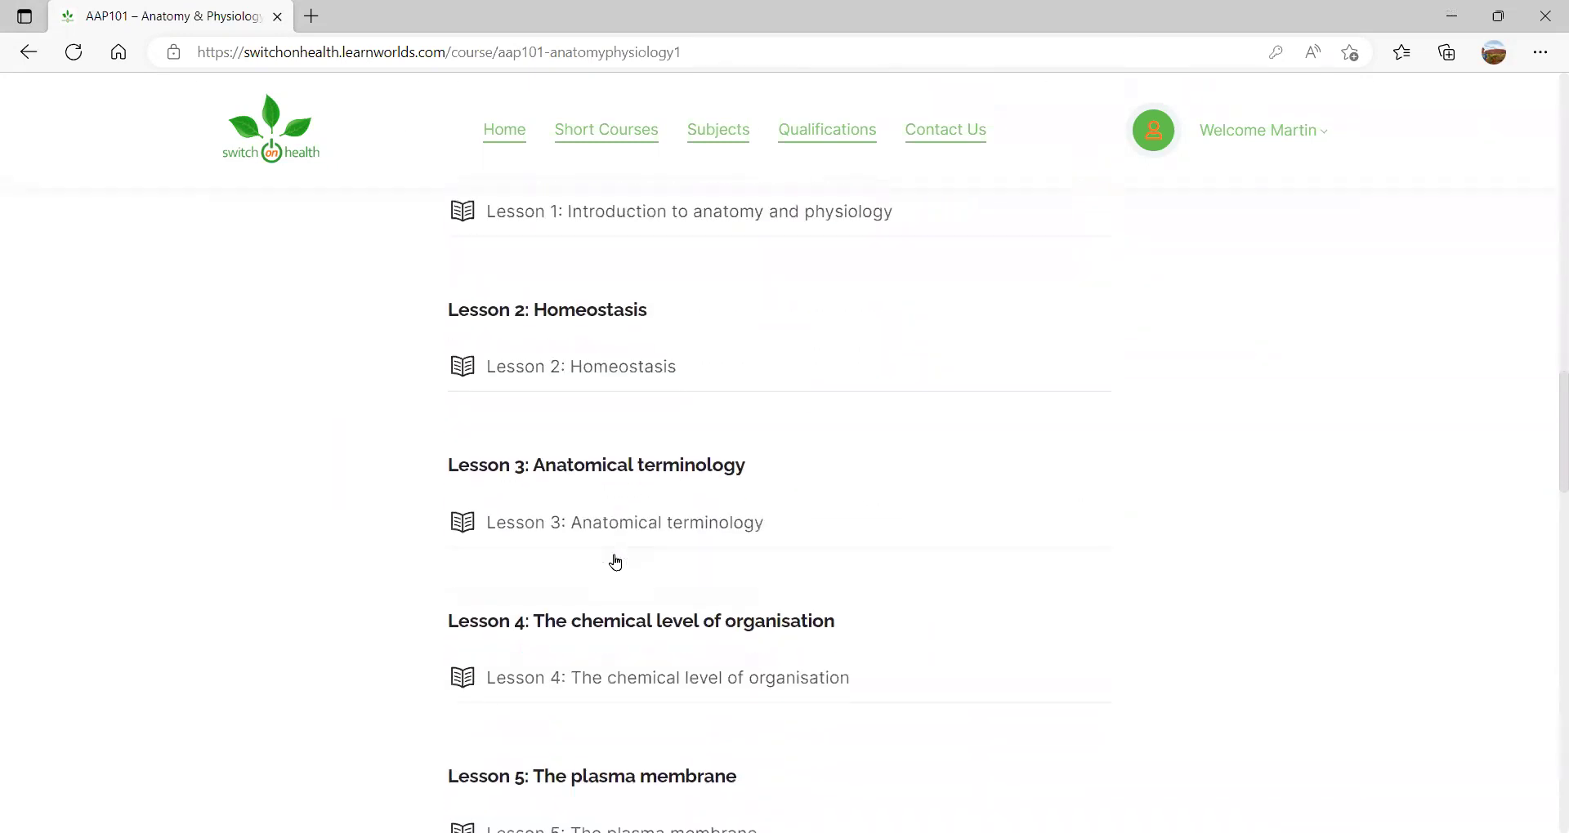
{"action": "scroll", "coordinate": [616, 553], "scroll_direction": "up", "scroll_amount": 9}
{"action": "scroll", "coordinate": [614, 554], "scroll_direction": "up", "scroll_amount": 10}
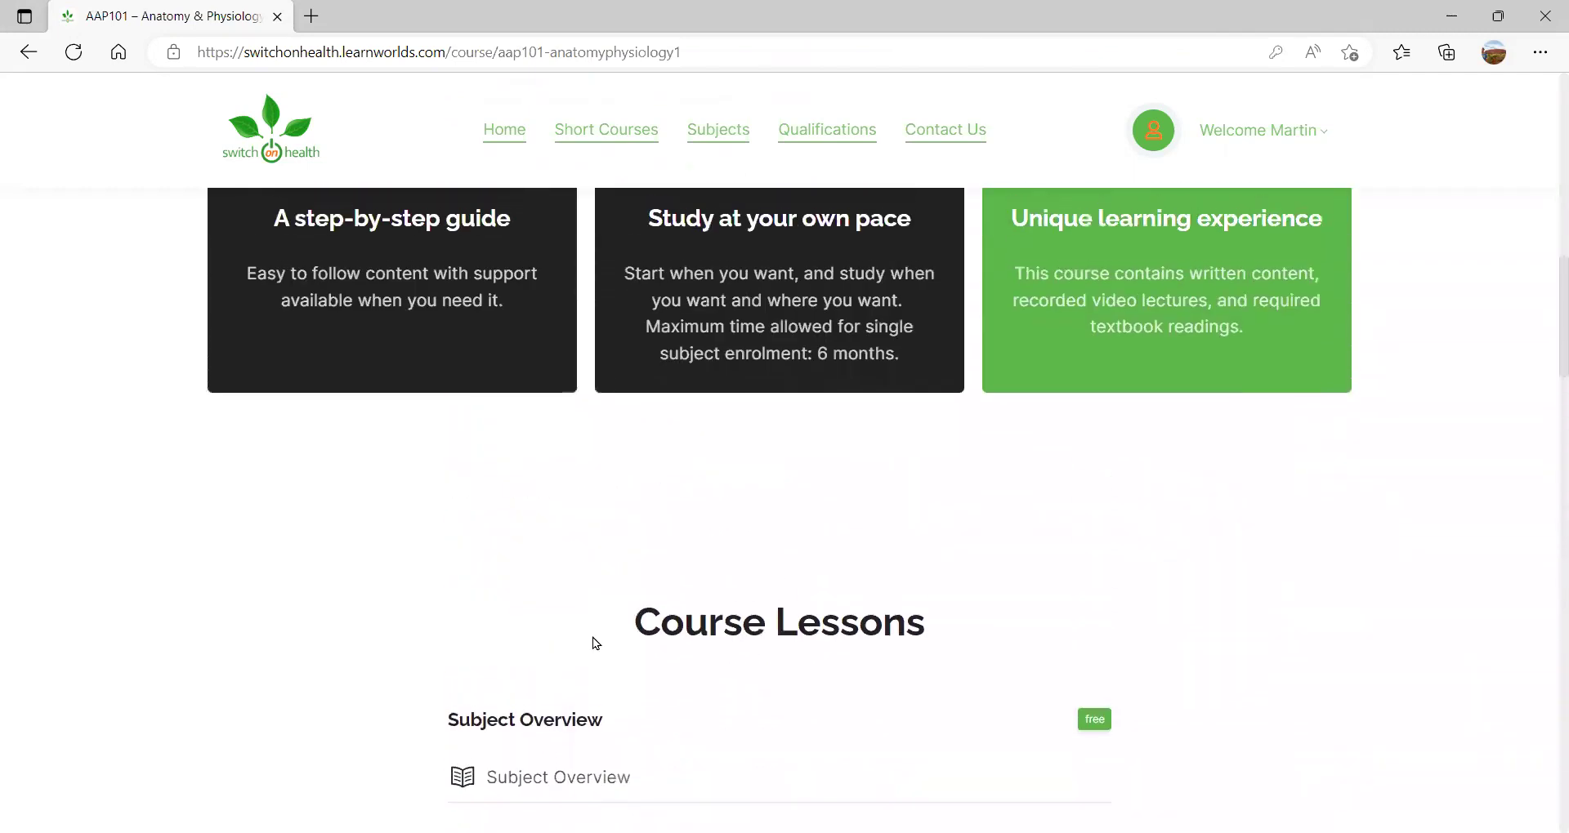
{"action": "scroll", "coordinate": [592, 637], "scroll_direction": "up", "scroll_amount": 7}
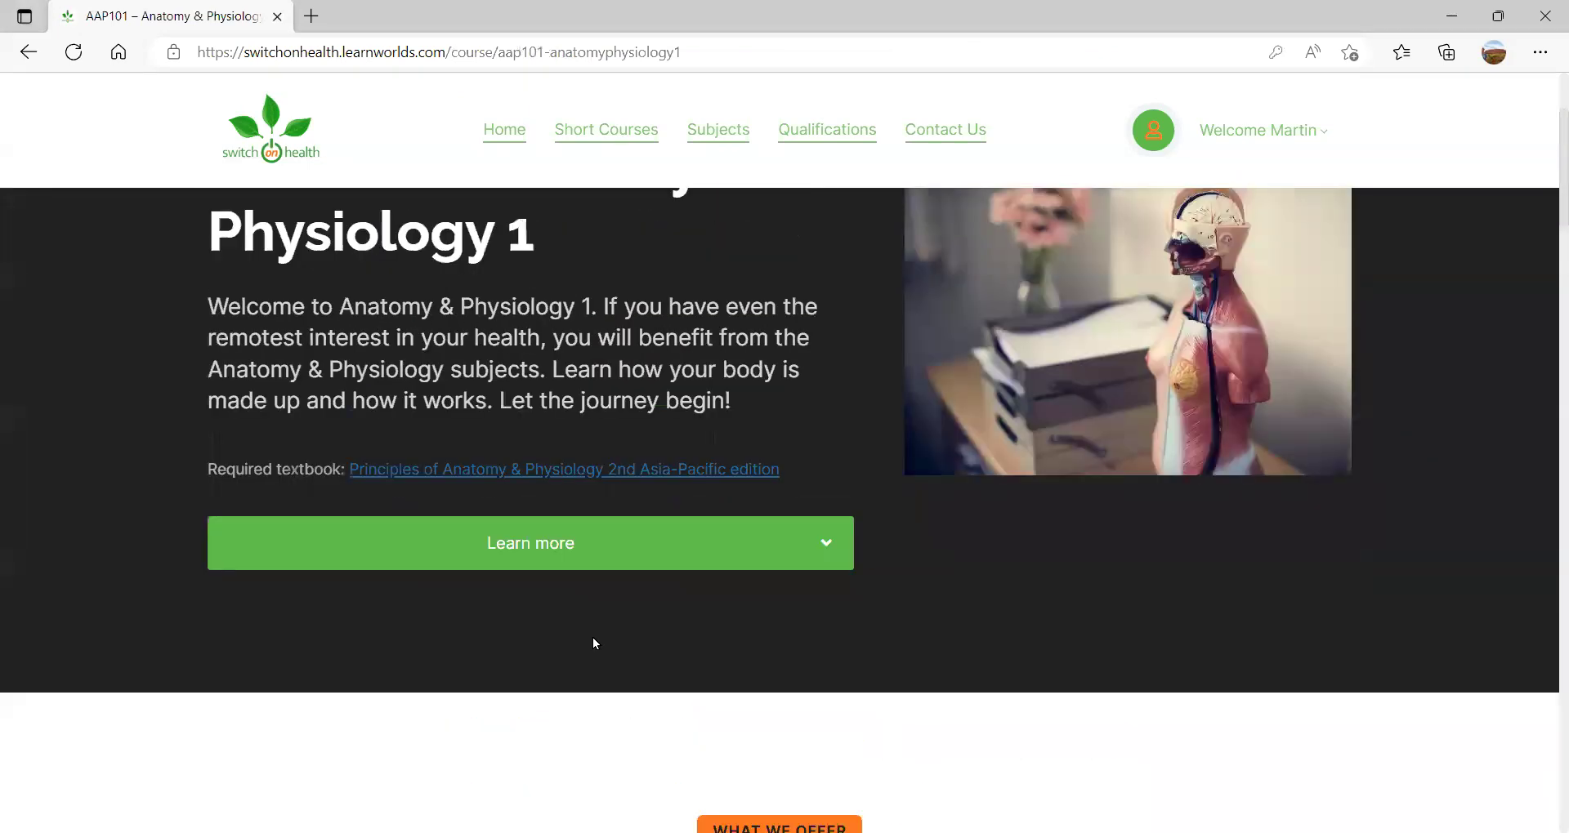
{"action": "scroll", "coordinate": [827, 443], "scroll_direction": "down", "scroll_amount": 1}
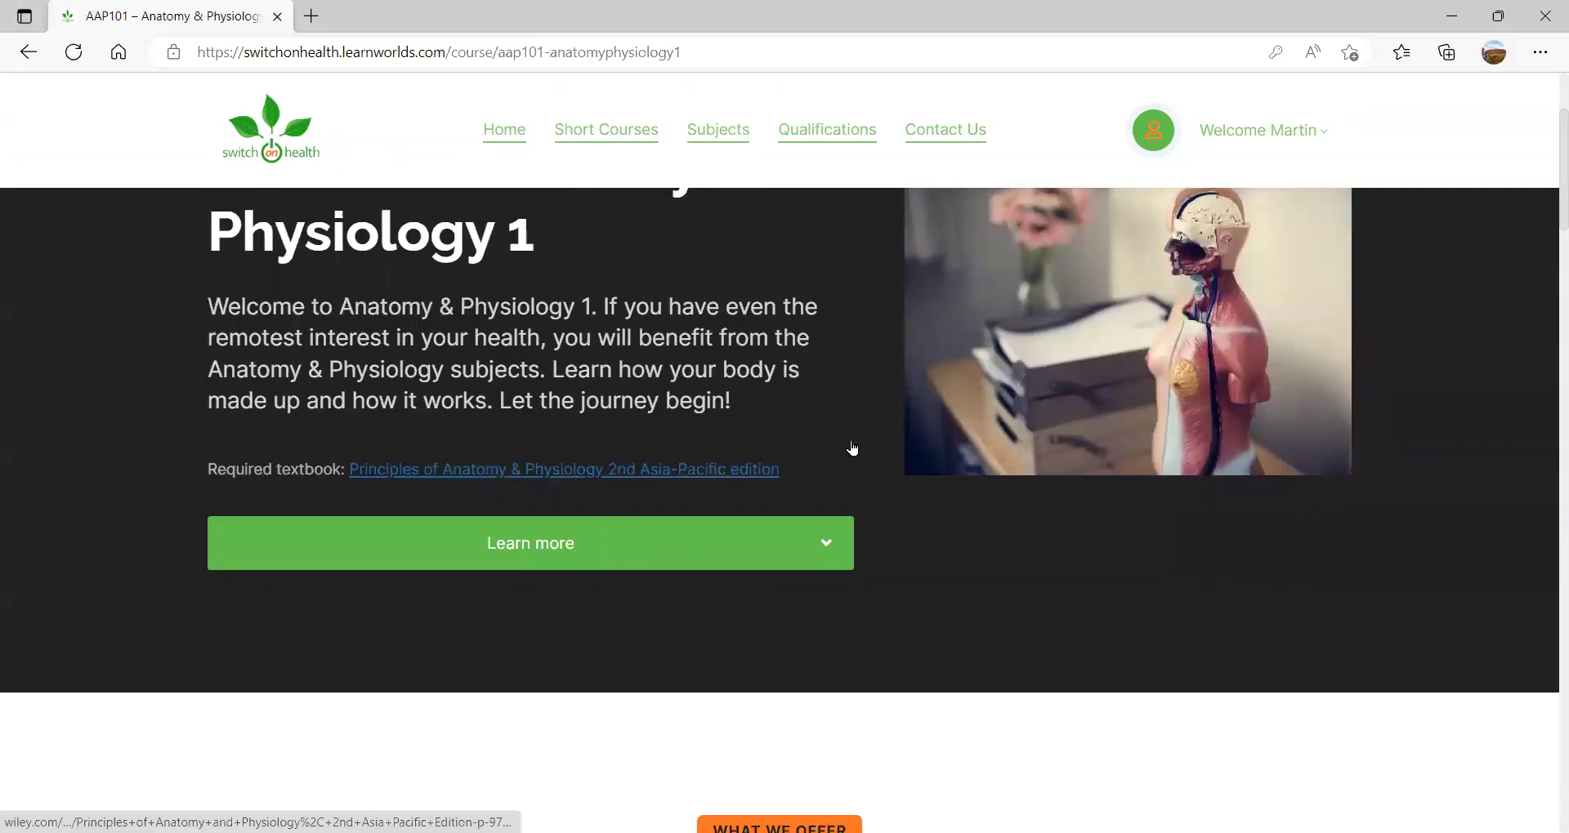
- Expand the AAP101 purchase options and review the one-off price, payment plans and diploma bundles
{"action": "left_click", "coordinate": [811, 544]}
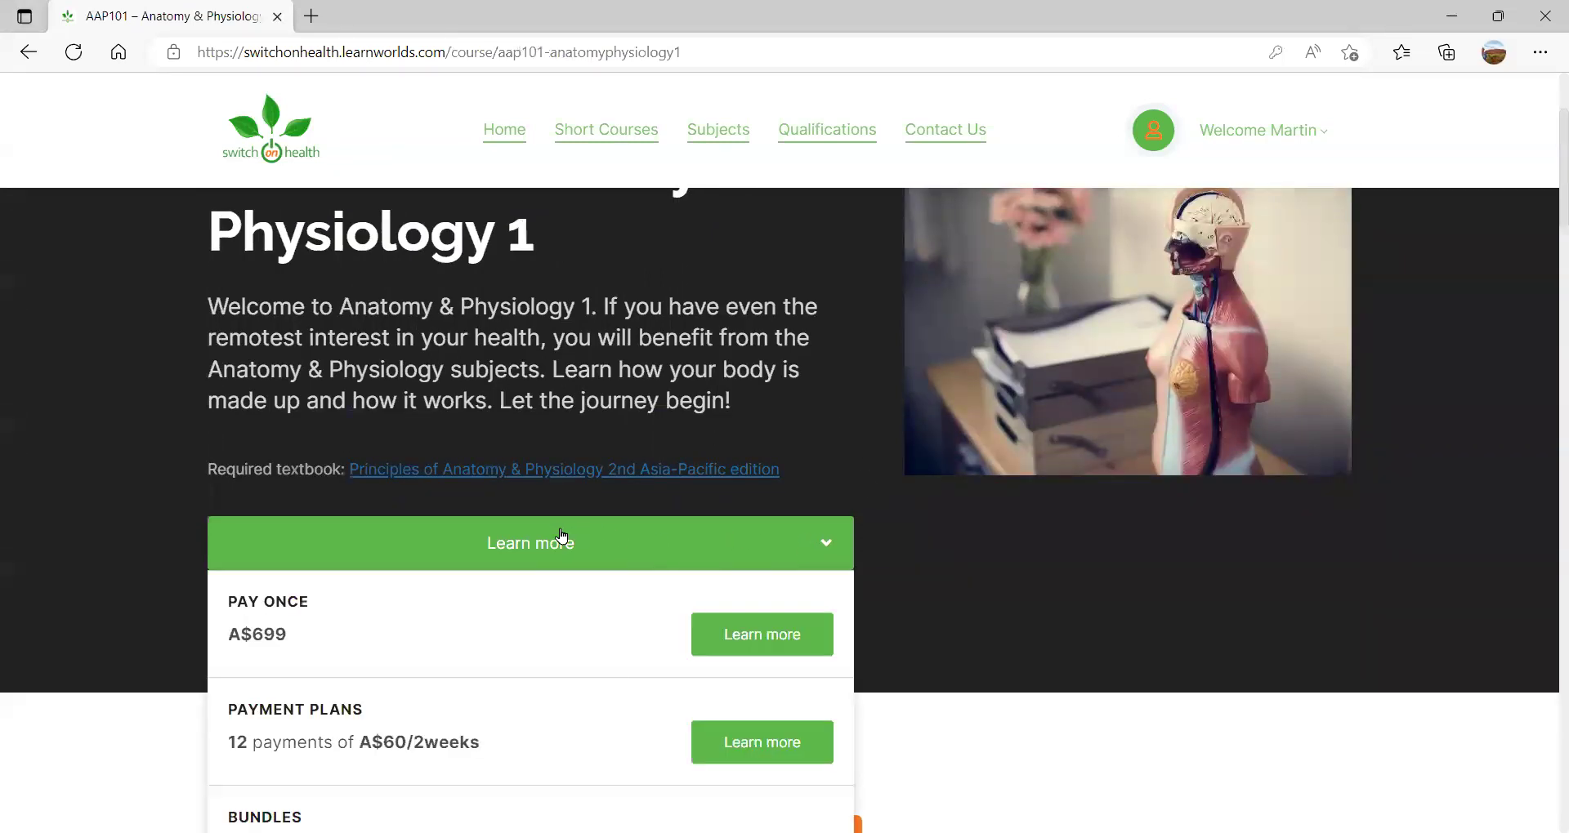
{"action": "scroll", "coordinate": [560, 536], "scroll_direction": "down", "scroll_amount": 3}
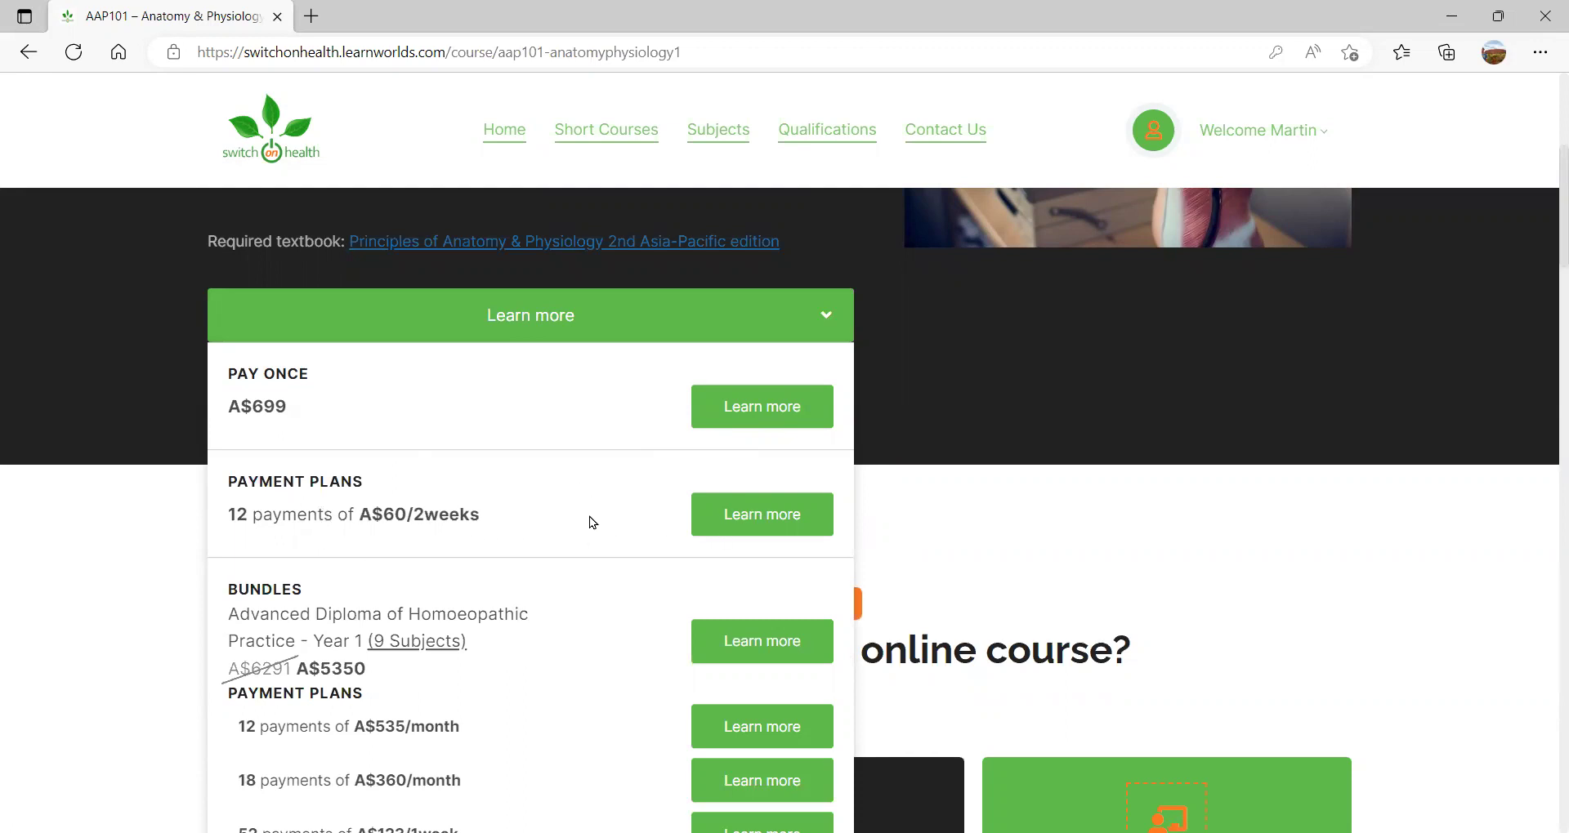
{"action": "scroll", "coordinate": [590, 517], "scroll_direction": "down", "scroll_amount": 1}
{"action": "scroll", "coordinate": [572, 472], "scroll_direction": "down", "scroll_amount": 1}
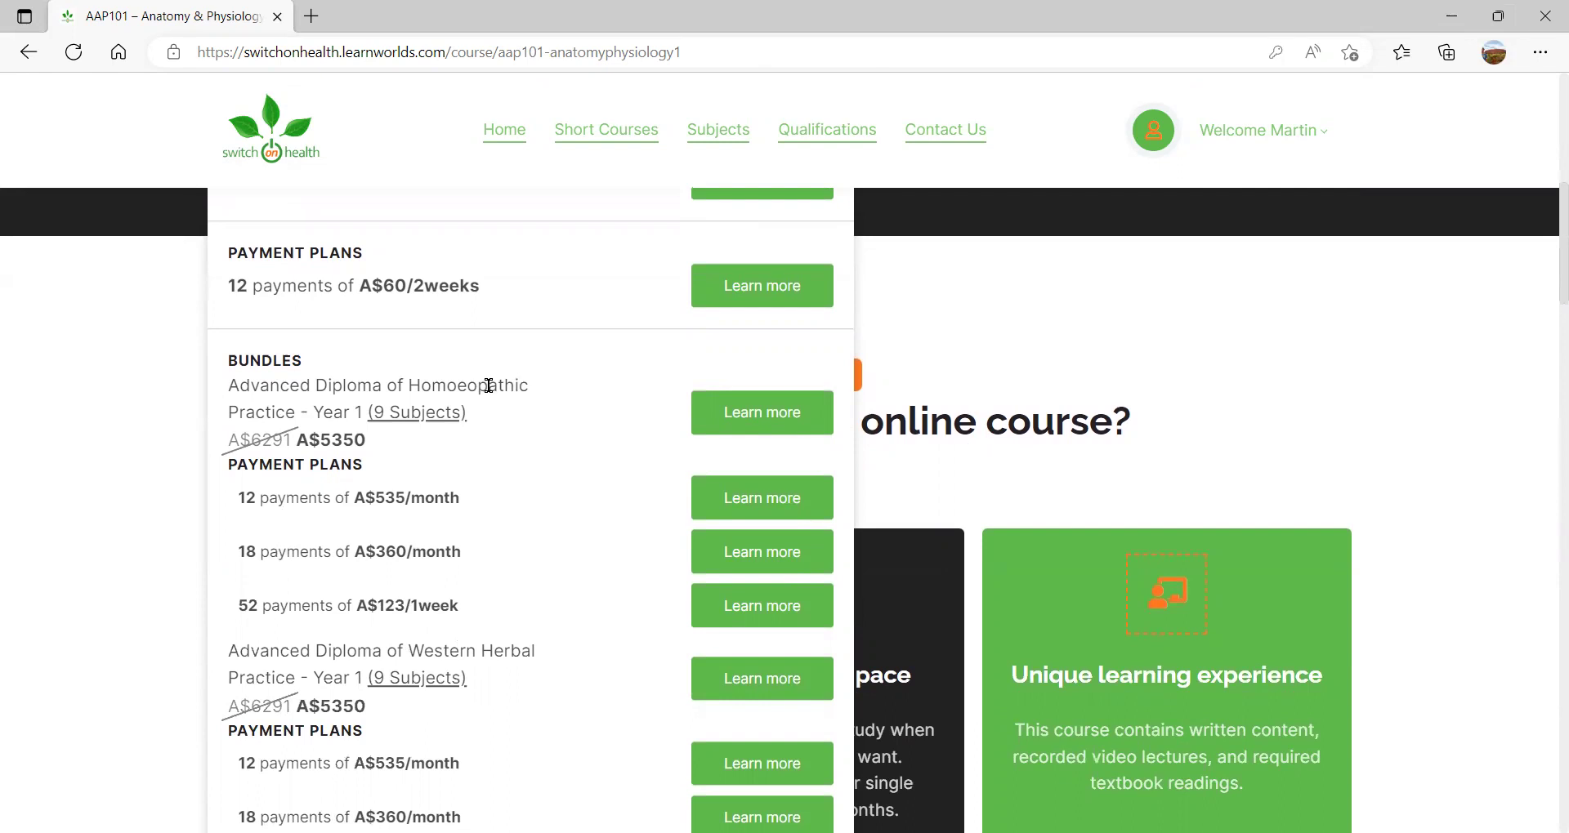
{"action": "scroll", "coordinate": [503, 386], "scroll_direction": "down", "scroll_amount": 3}
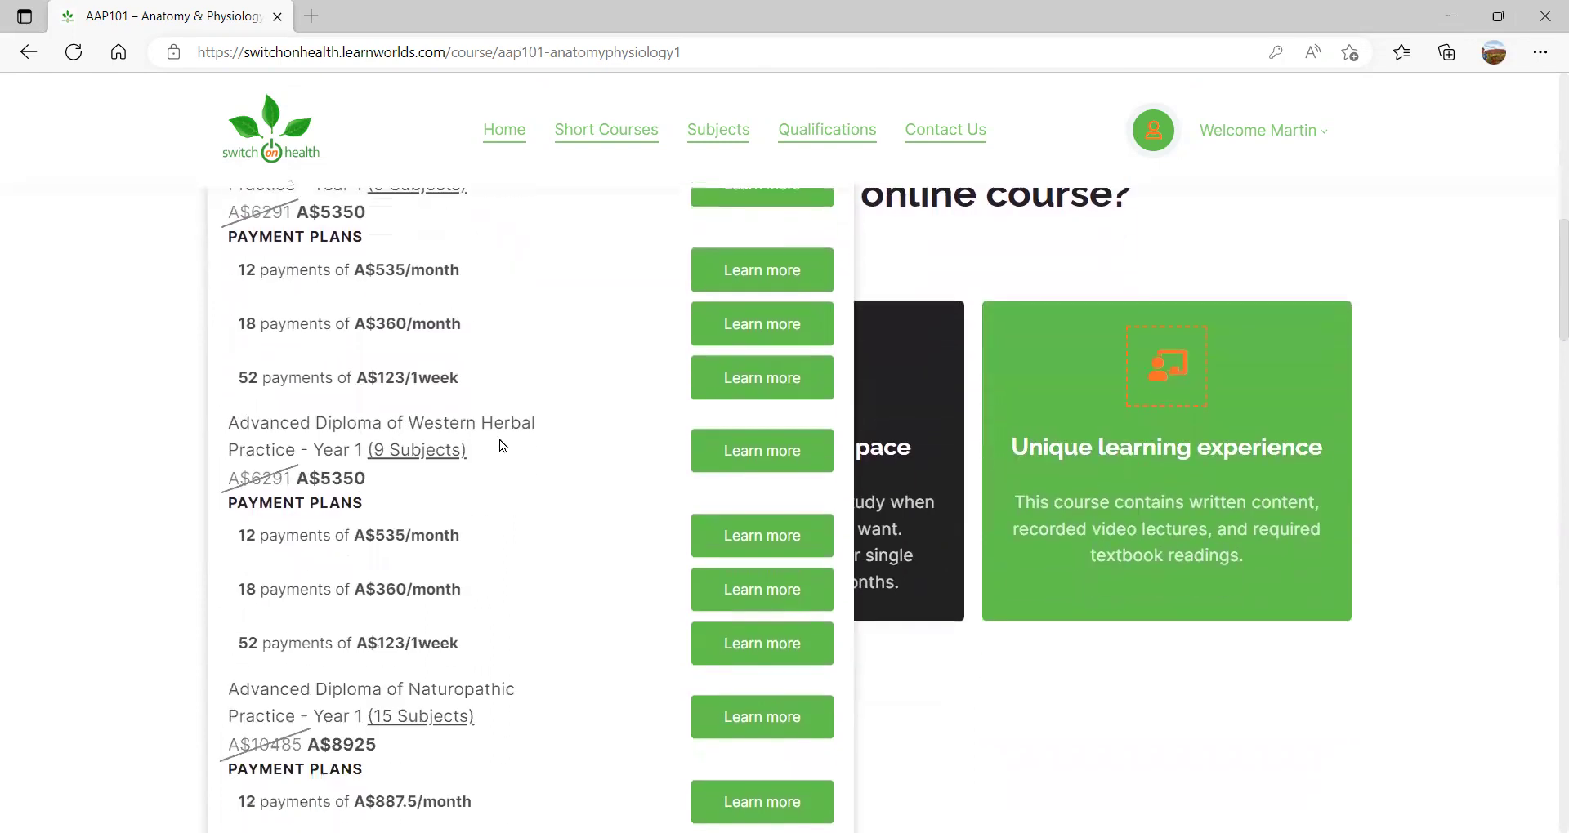
{"action": "scroll", "coordinate": [498, 434], "scroll_direction": "down", "scroll_amount": 3}
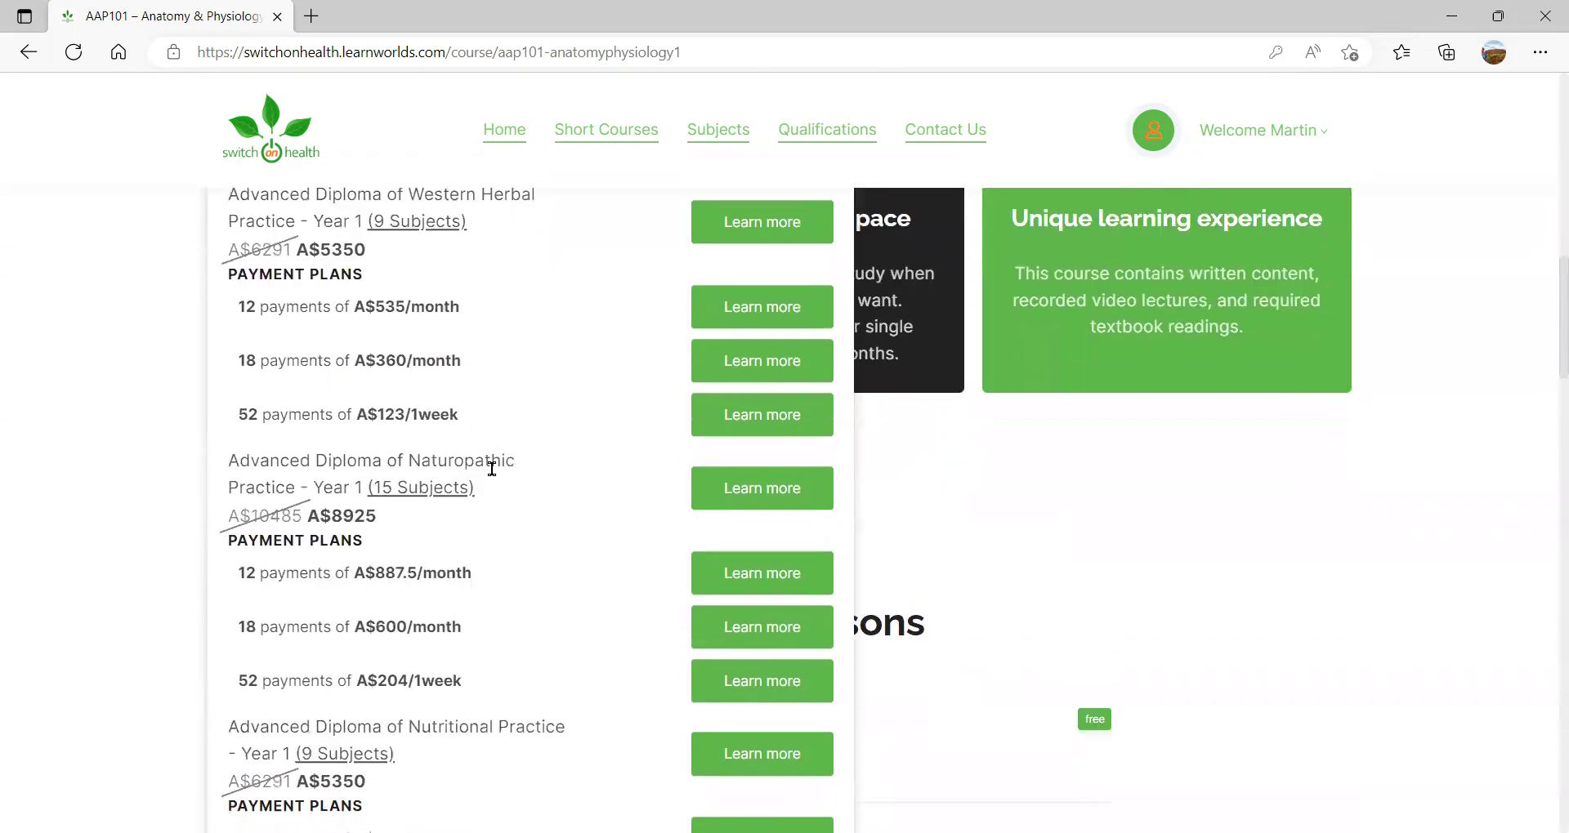
{"action": "scroll", "coordinate": [492, 469], "scroll_direction": "down", "scroll_amount": 2}
{"action": "scroll", "coordinate": [526, 628], "scroll_direction": "up", "scroll_amount": 10}
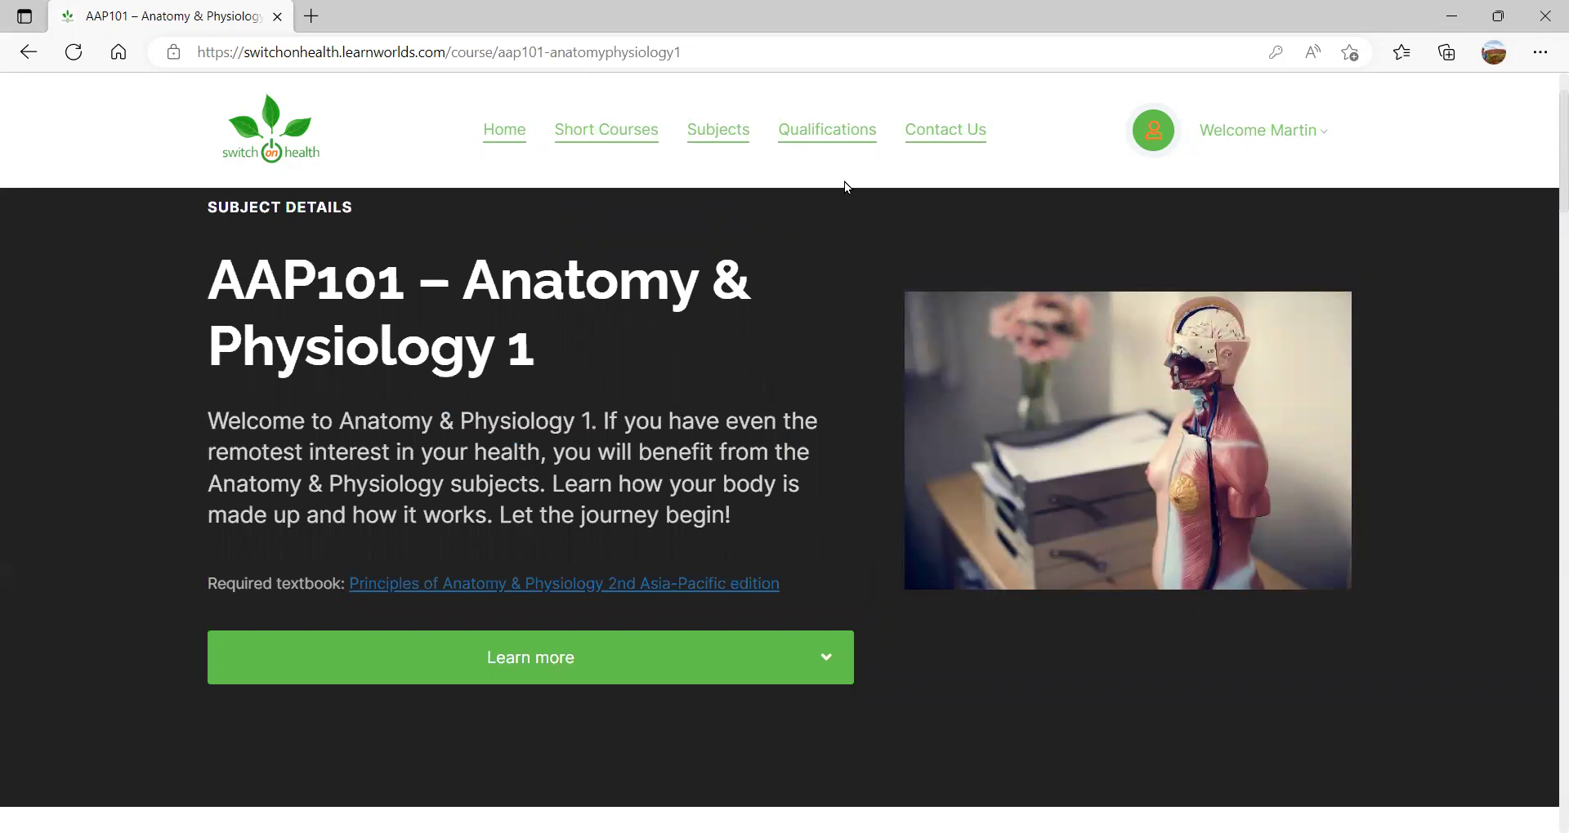
- Open the Qualifications page and look through the Homoeopathic, Western Herbal, Naturopathic and Nutritional advanced diplomas by year
{"action": "left_click", "coordinate": [833, 135]}
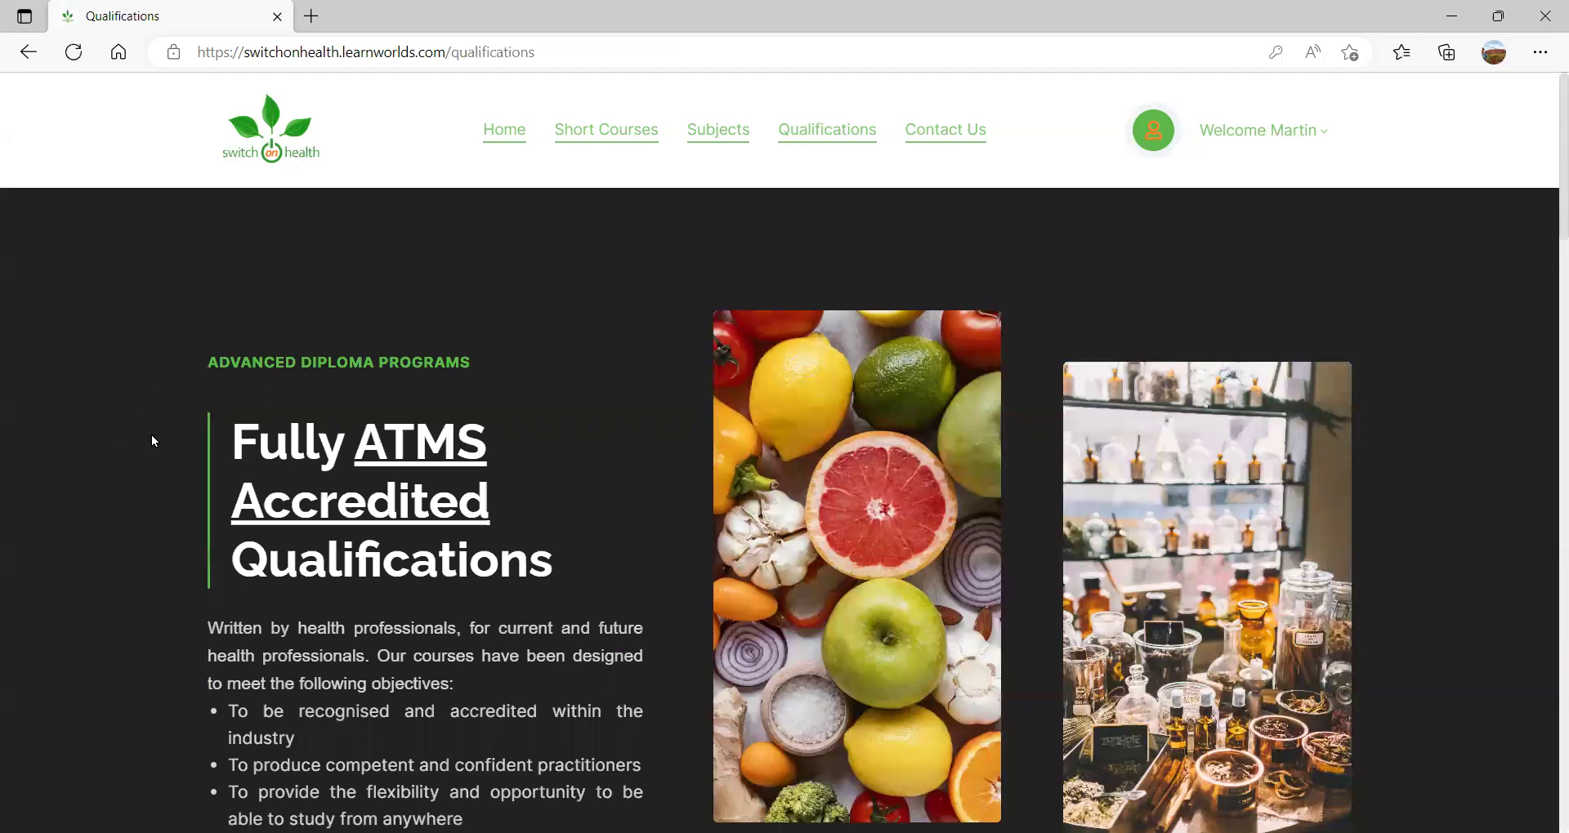
{"action": "scroll", "coordinate": [151, 441], "scroll_direction": "down", "scroll_amount": 3}
{"action": "scroll", "coordinate": [151, 442], "scroll_direction": "down", "scroll_amount": 4}
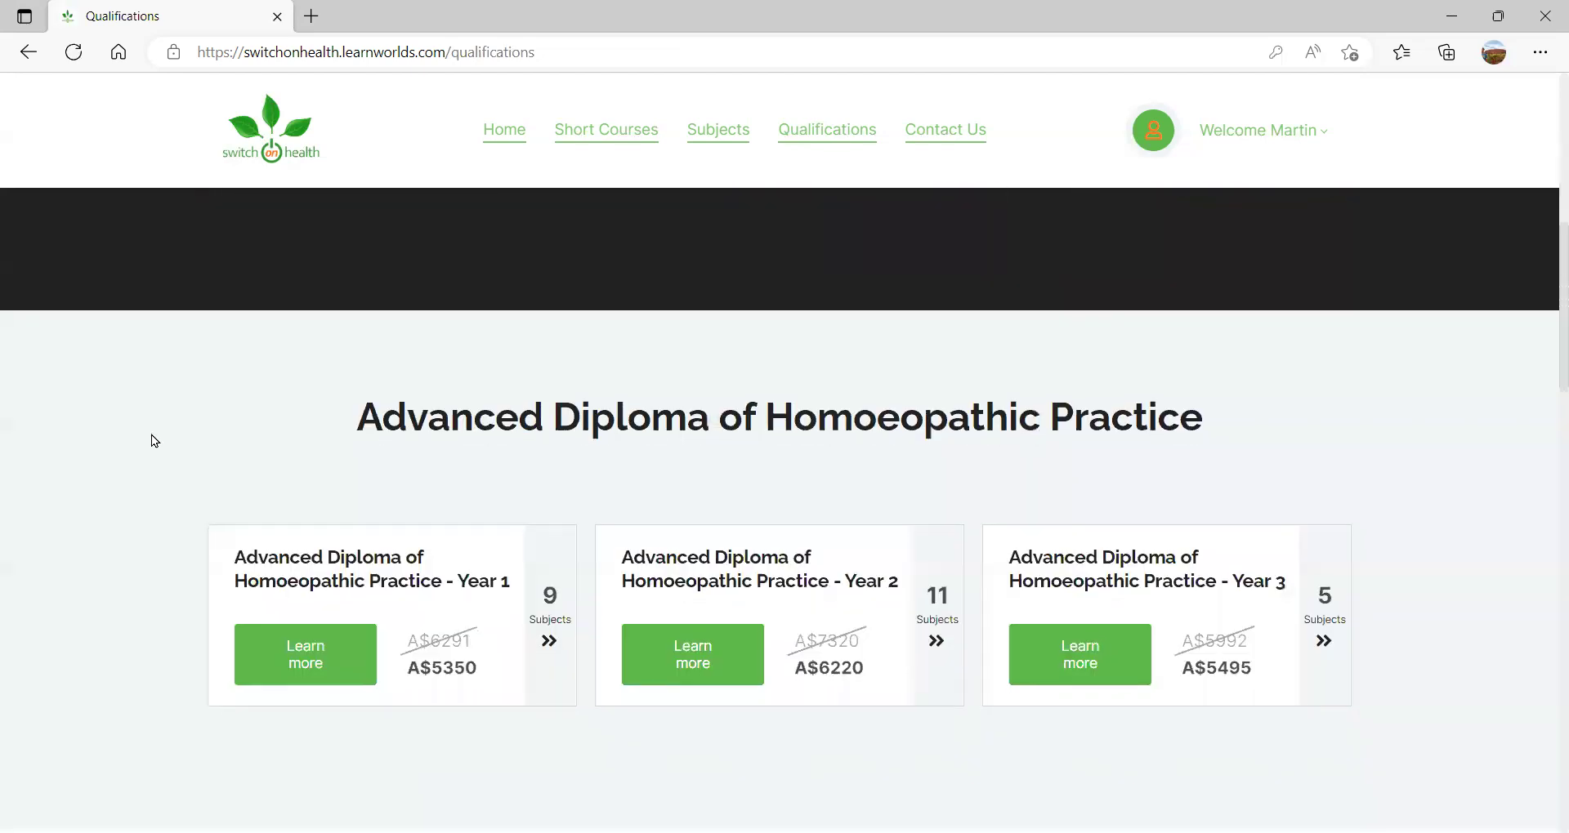
{"action": "scroll", "coordinate": [154, 441], "scroll_direction": "down", "scroll_amount": 1}
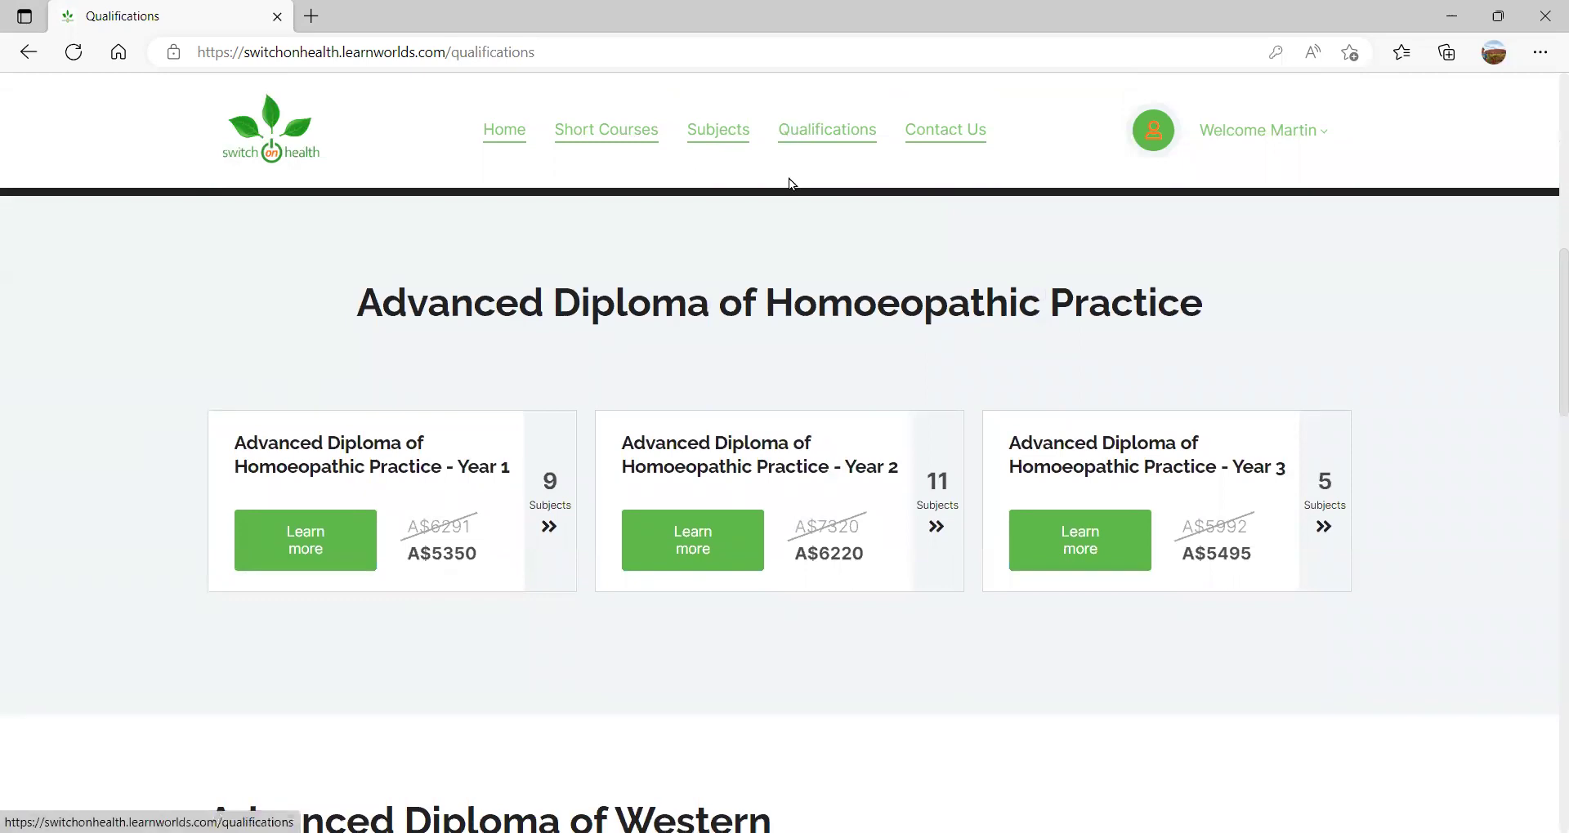
{"action": "scroll", "coordinate": [155, 415], "scroll_direction": "down", "scroll_amount": 4}
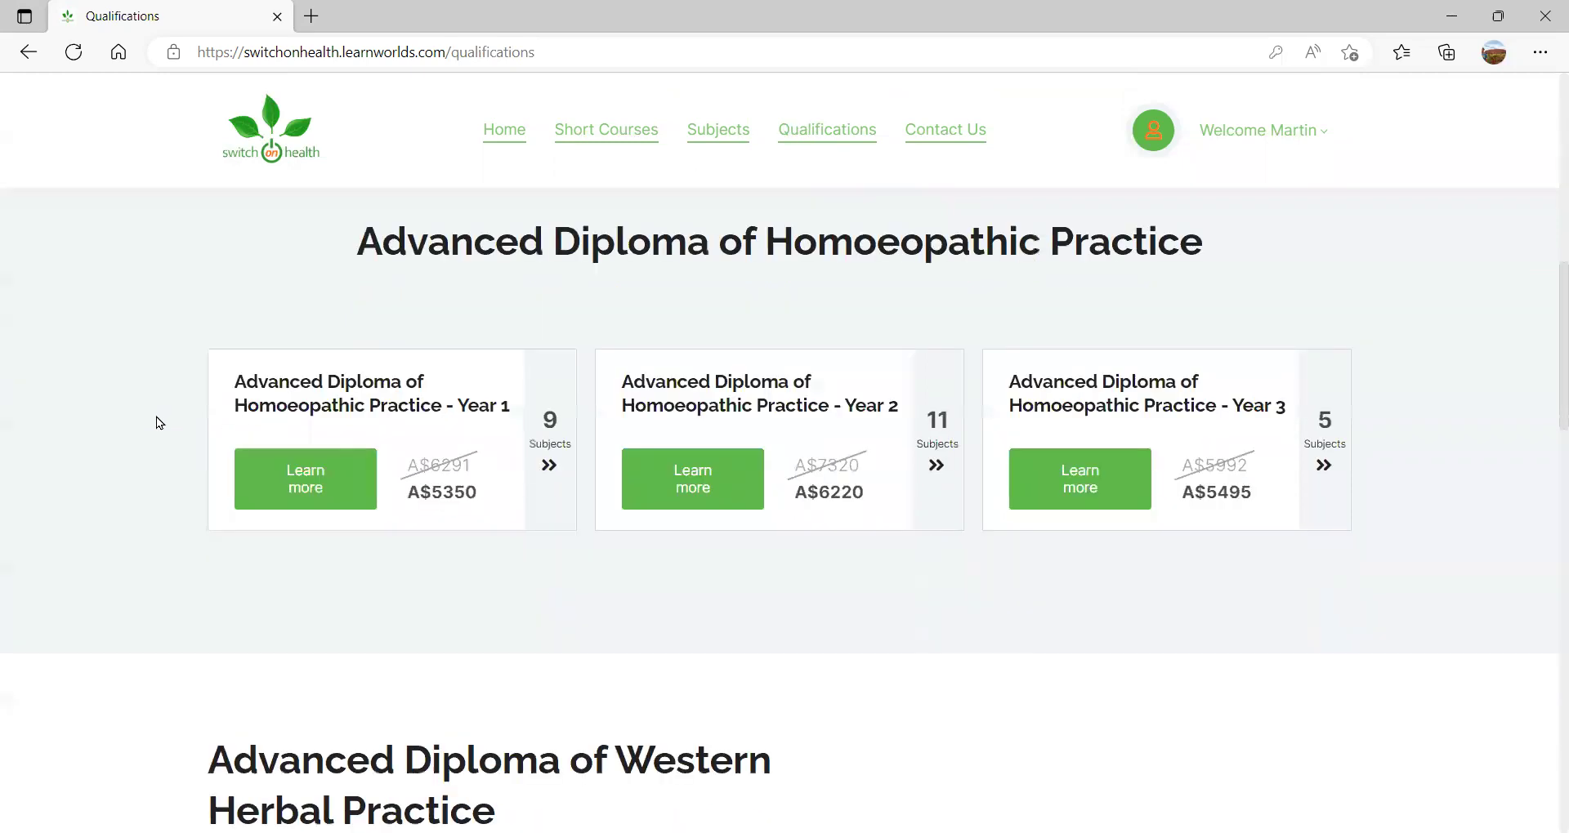
{"action": "scroll", "coordinate": [150, 410], "scroll_direction": "down", "scroll_amount": 5}
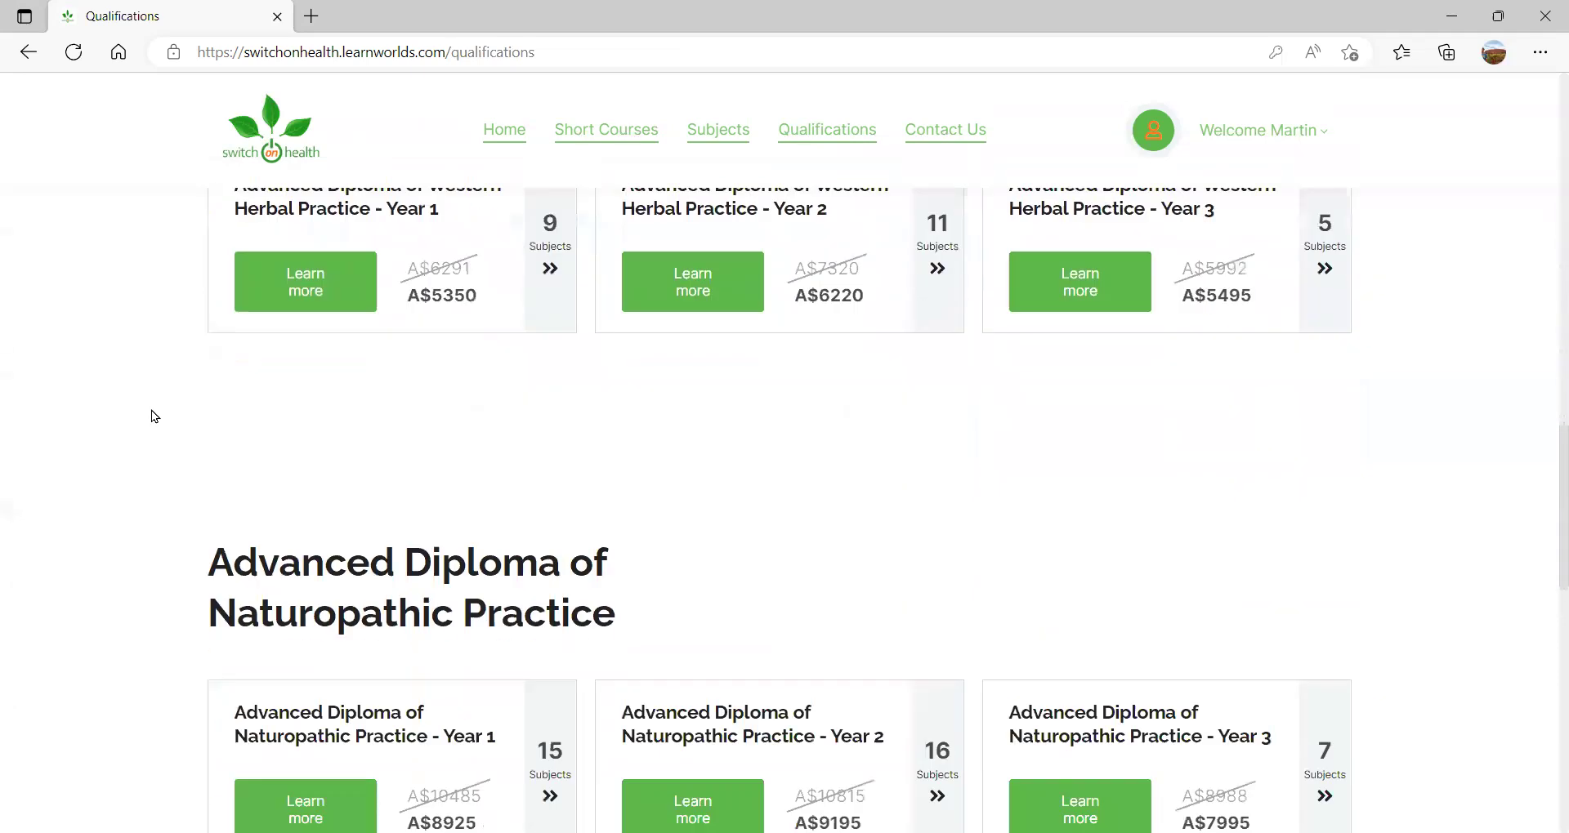
{"action": "scroll", "coordinate": [150, 411], "scroll_direction": "down", "scroll_amount": 2}
{"action": "scroll", "coordinate": [151, 410], "scroll_direction": "down", "scroll_amount": 2}
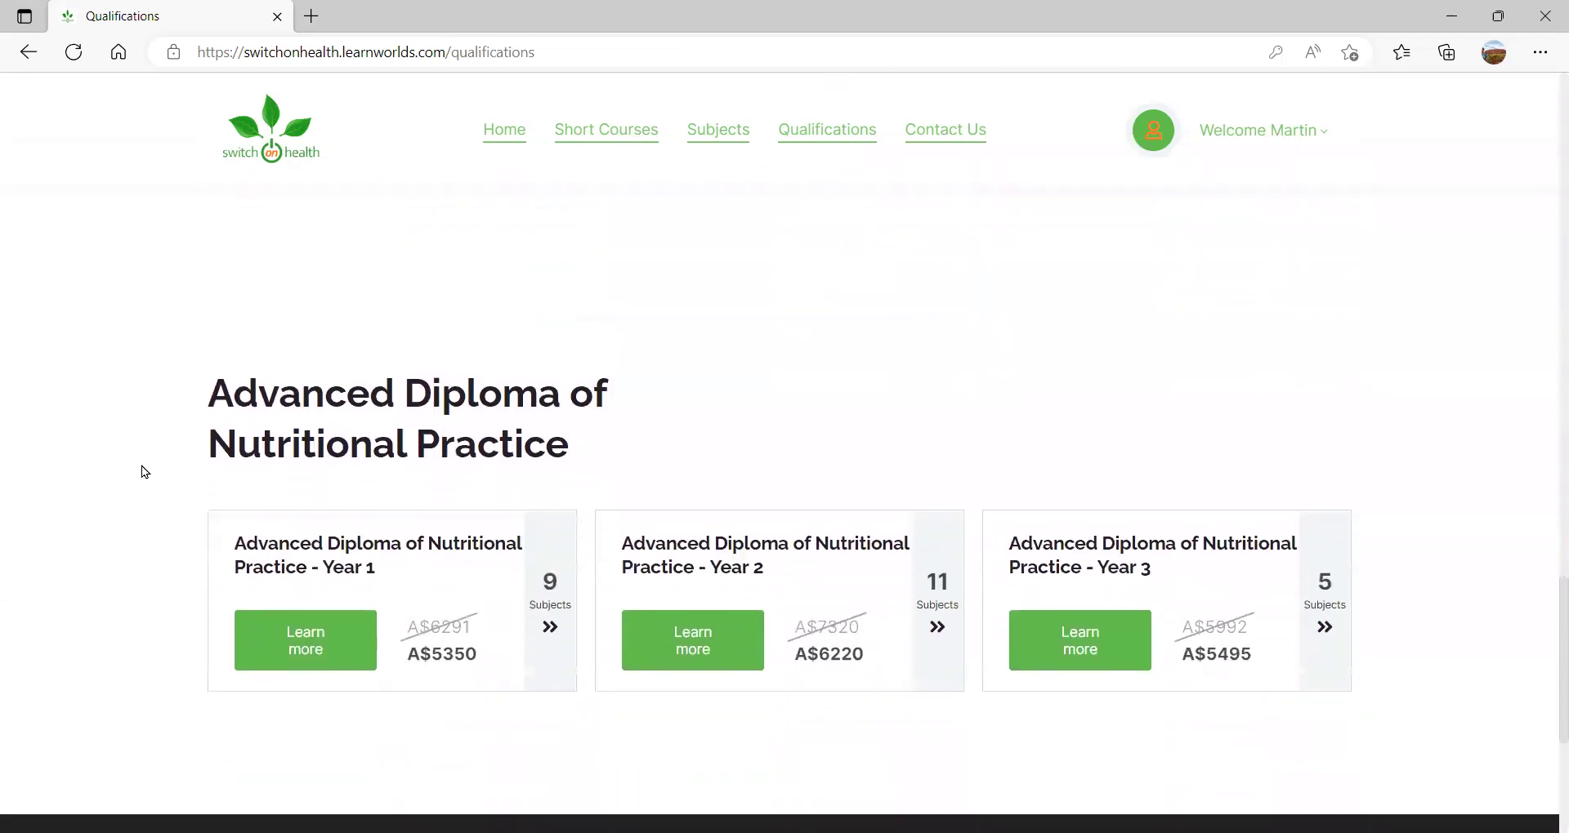
{"action": "scroll", "coordinate": [167, 518], "scroll_direction": "up", "scroll_amount": 4}
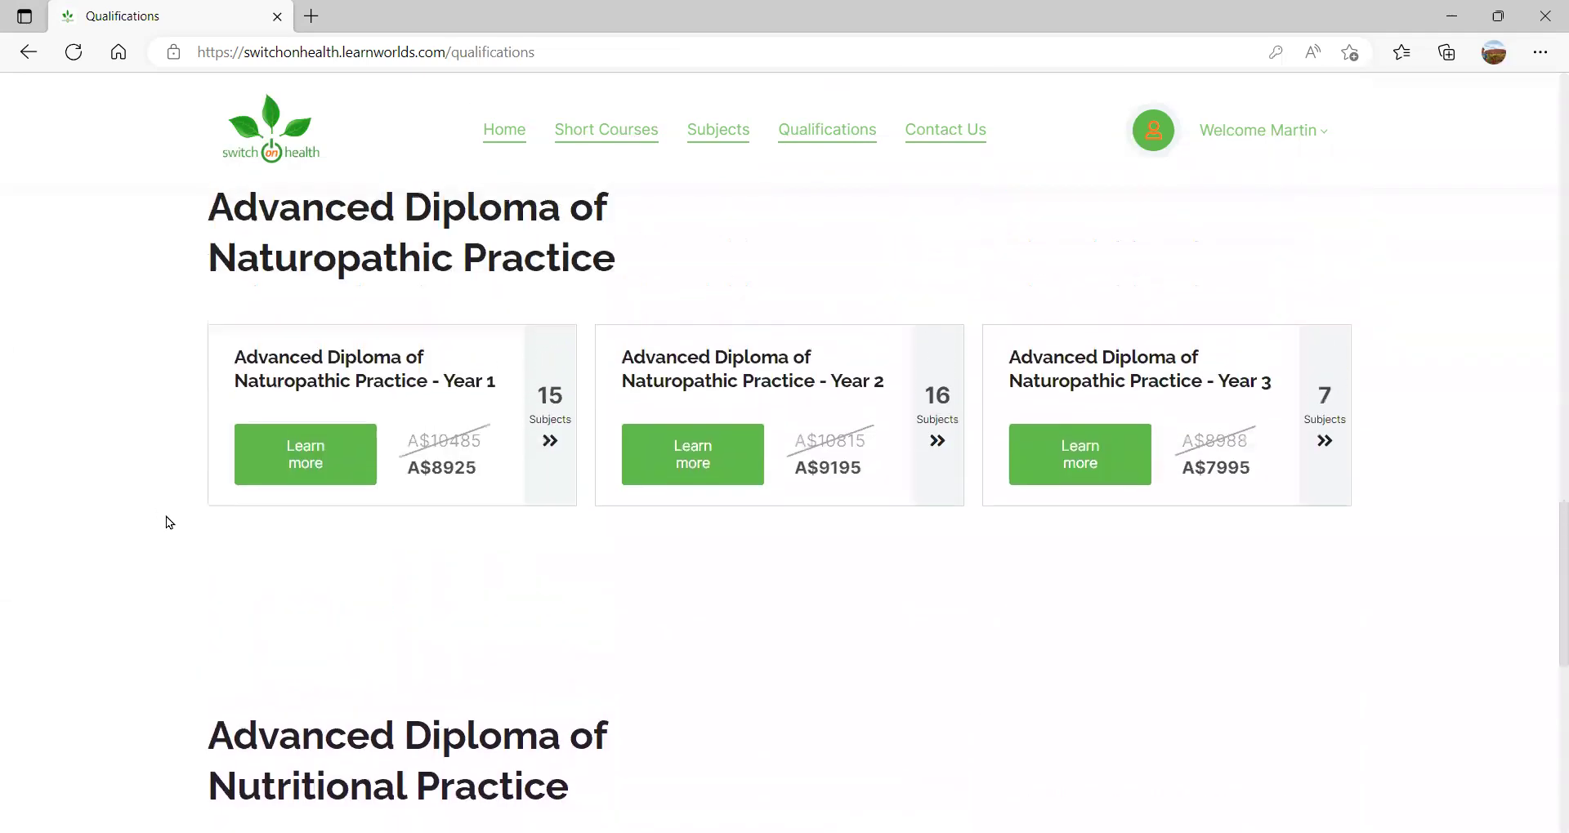
{"action": "scroll", "coordinate": [154, 506], "scroll_direction": "down", "scroll_amount": 1}
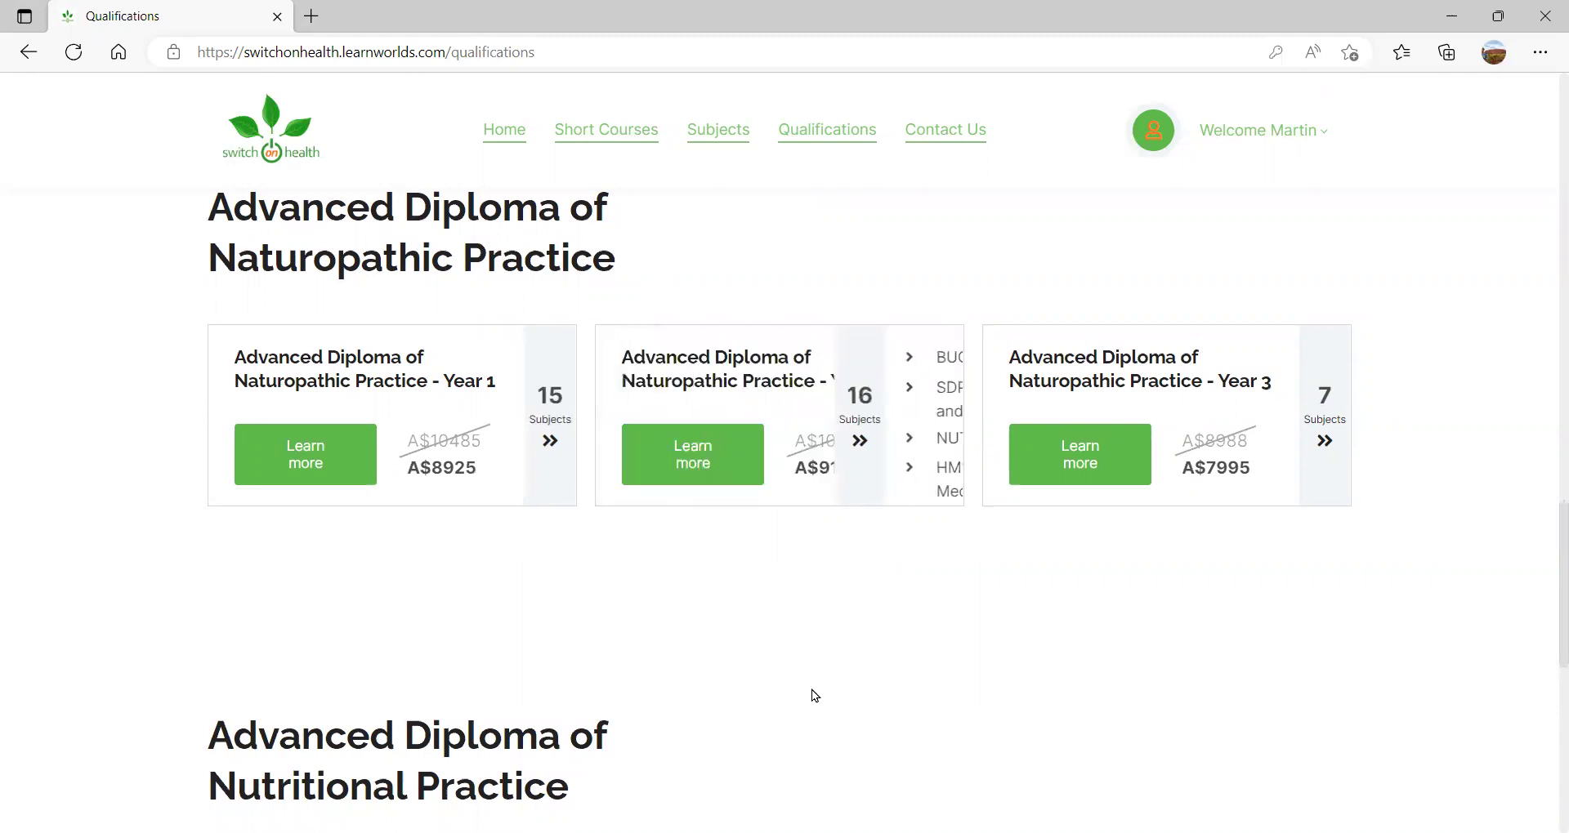
- Open the Advanced Diploma of Naturopathic Practice - Year 1 details and review its description and included subjects
{"action": "left_click", "coordinate": [271, 477]}
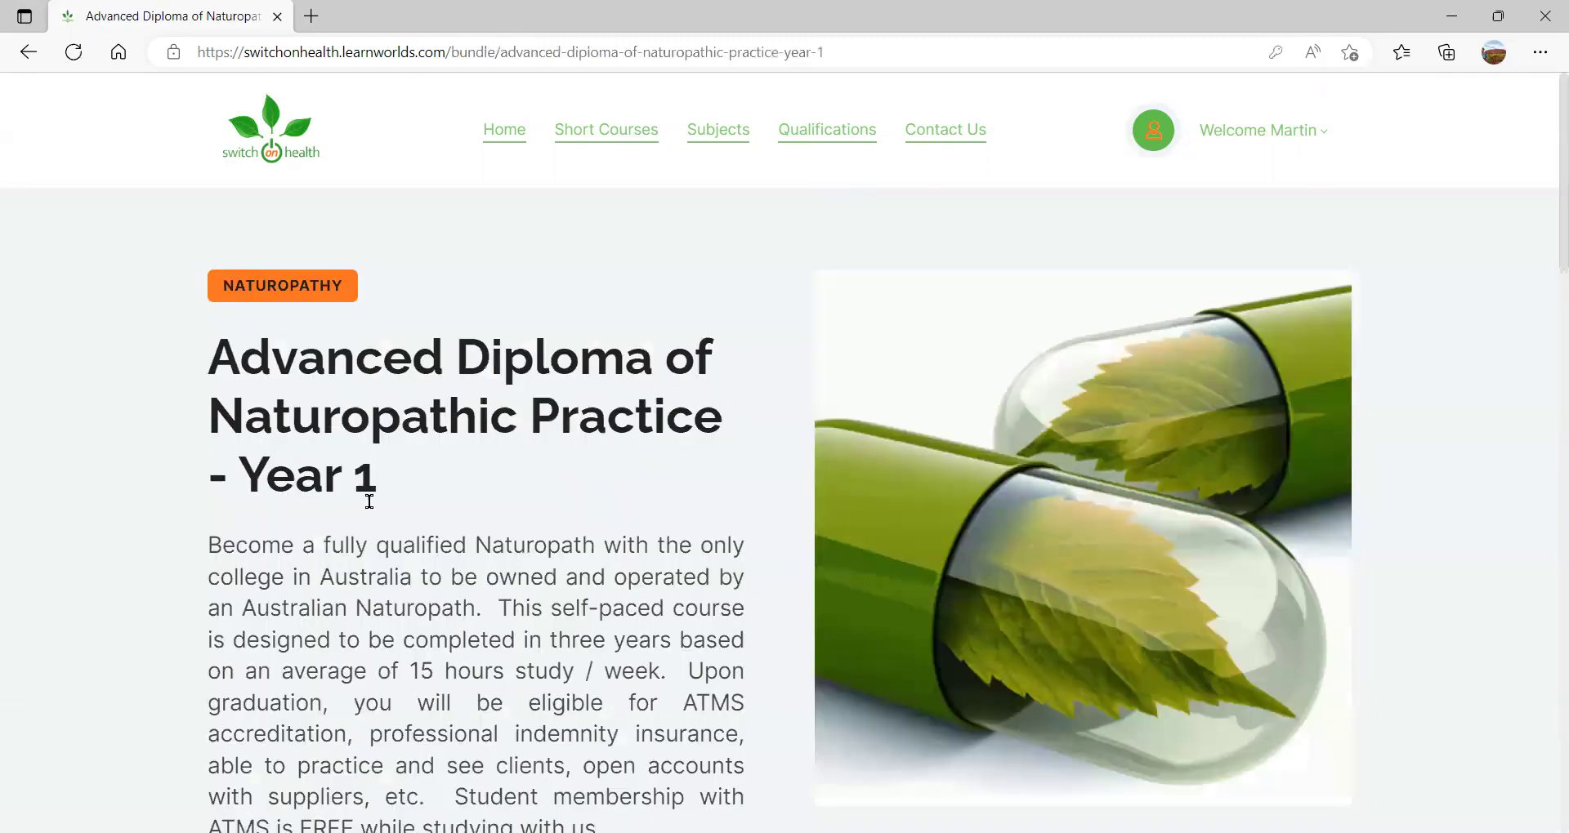
{"action": "scroll", "coordinate": [459, 503], "scroll_direction": "down", "scroll_amount": 9}
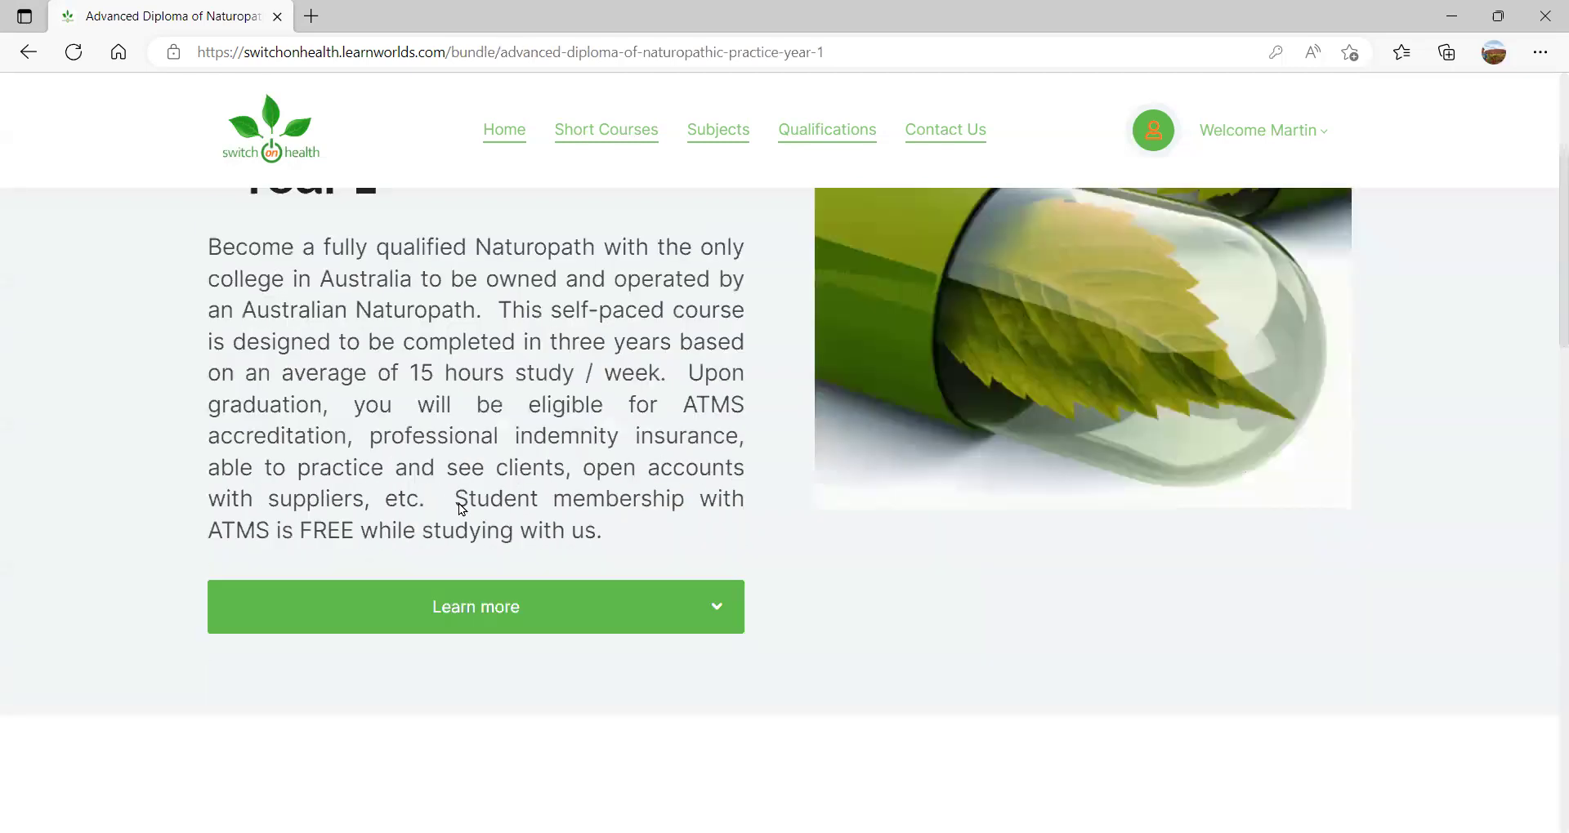
{"action": "scroll", "coordinate": [214, 474], "scroll_direction": "down", "scroll_amount": 10}
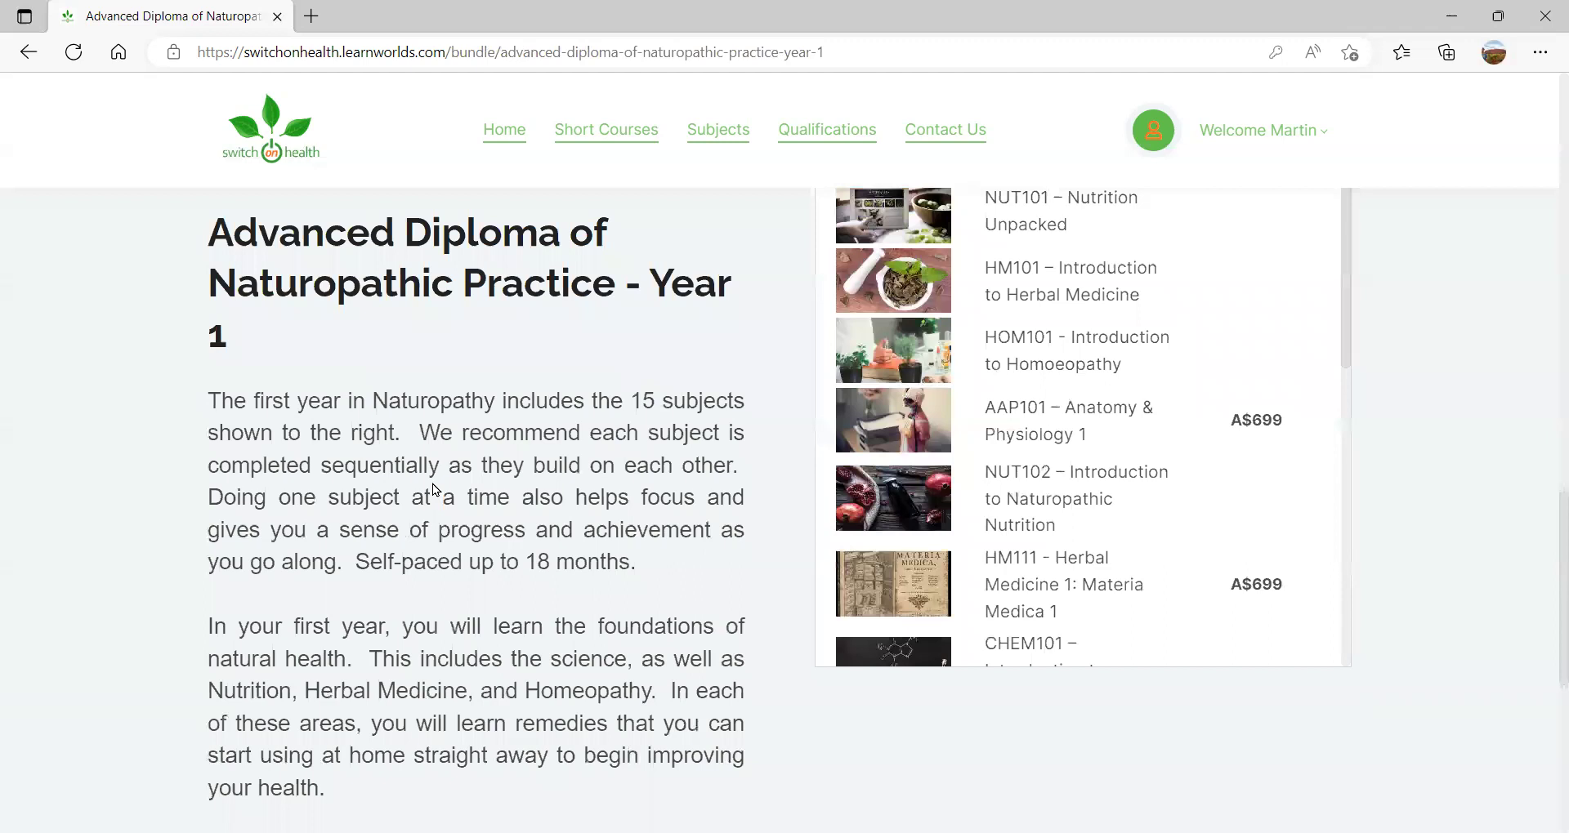
{"action": "scroll", "coordinate": [433, 487], "scroll_direction": "down", "scroll_amount": 3}
{"action": "scroll", "coordinate": [433, 487], "scroll_direction": "up", "scroll_amount": 4}
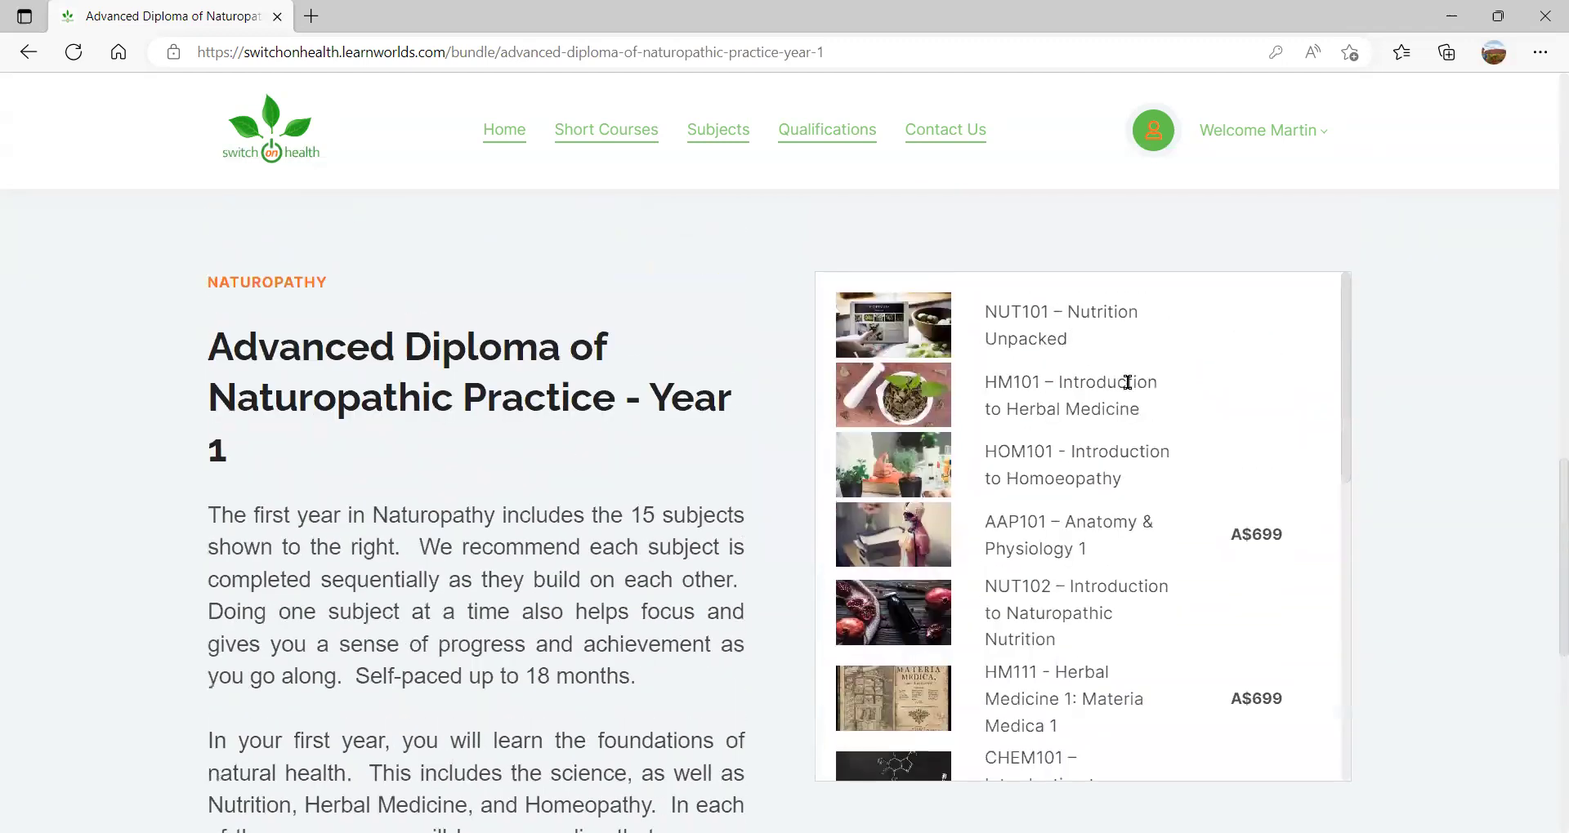
- Review the subjects included in the Year 1 naturopathy diploma and expand its one-off price and payment plan options
{"action": "scroll", "coordinate": [1134, 403], "scroll_direction": "down", "scroll_amount": 4}
{"action": "scroll", "coordinate": [1134, 402], "scroll_direction": "down", "scroll_amount": 5}
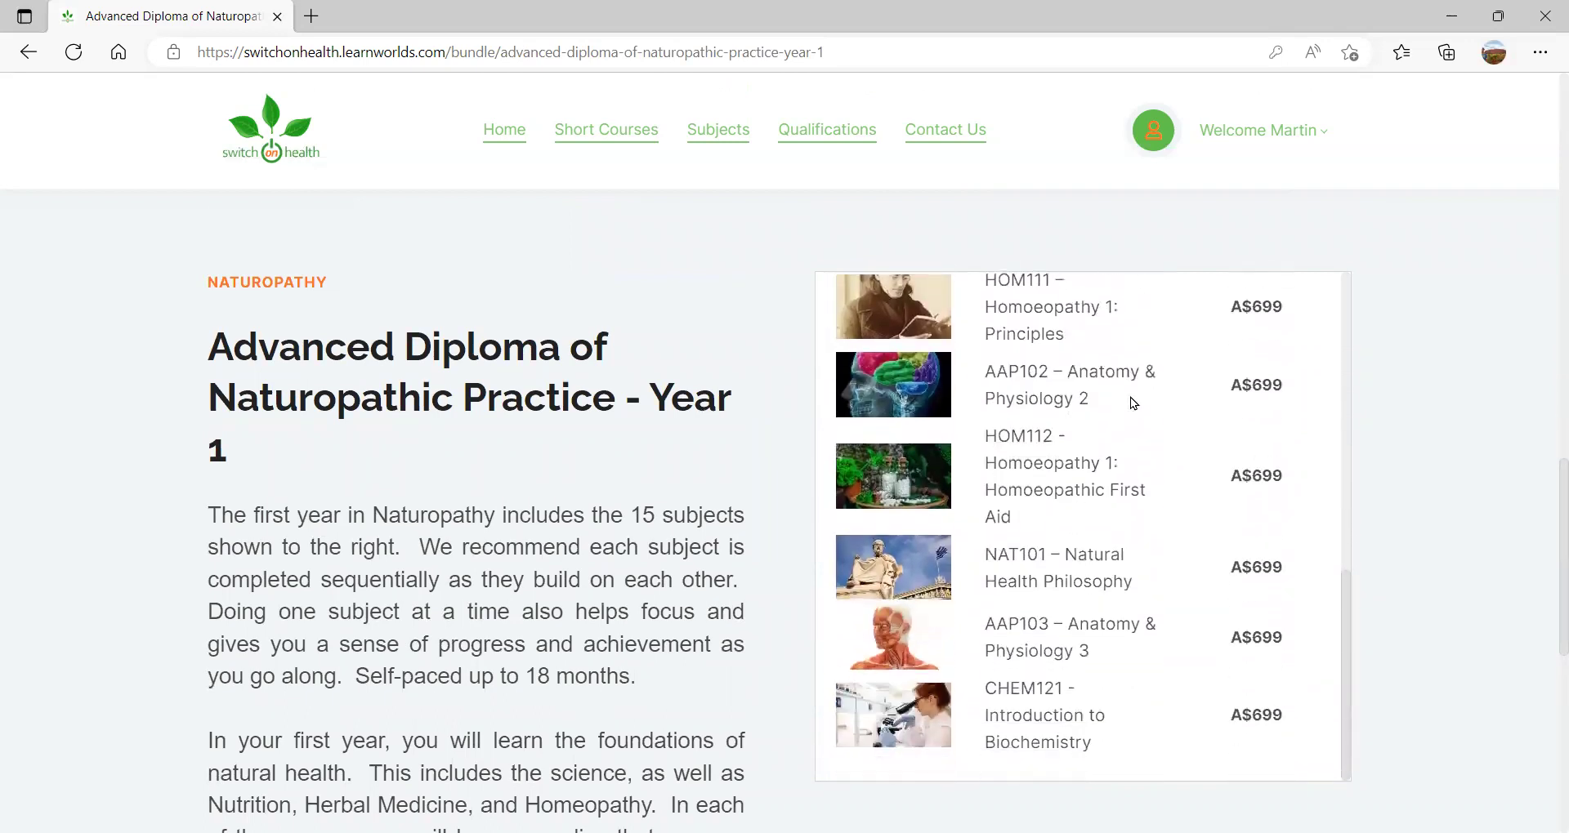
{"action": "scroll", "coordinate": [155, 521], "scroll_direction": "down", "scroll_amount": 7}
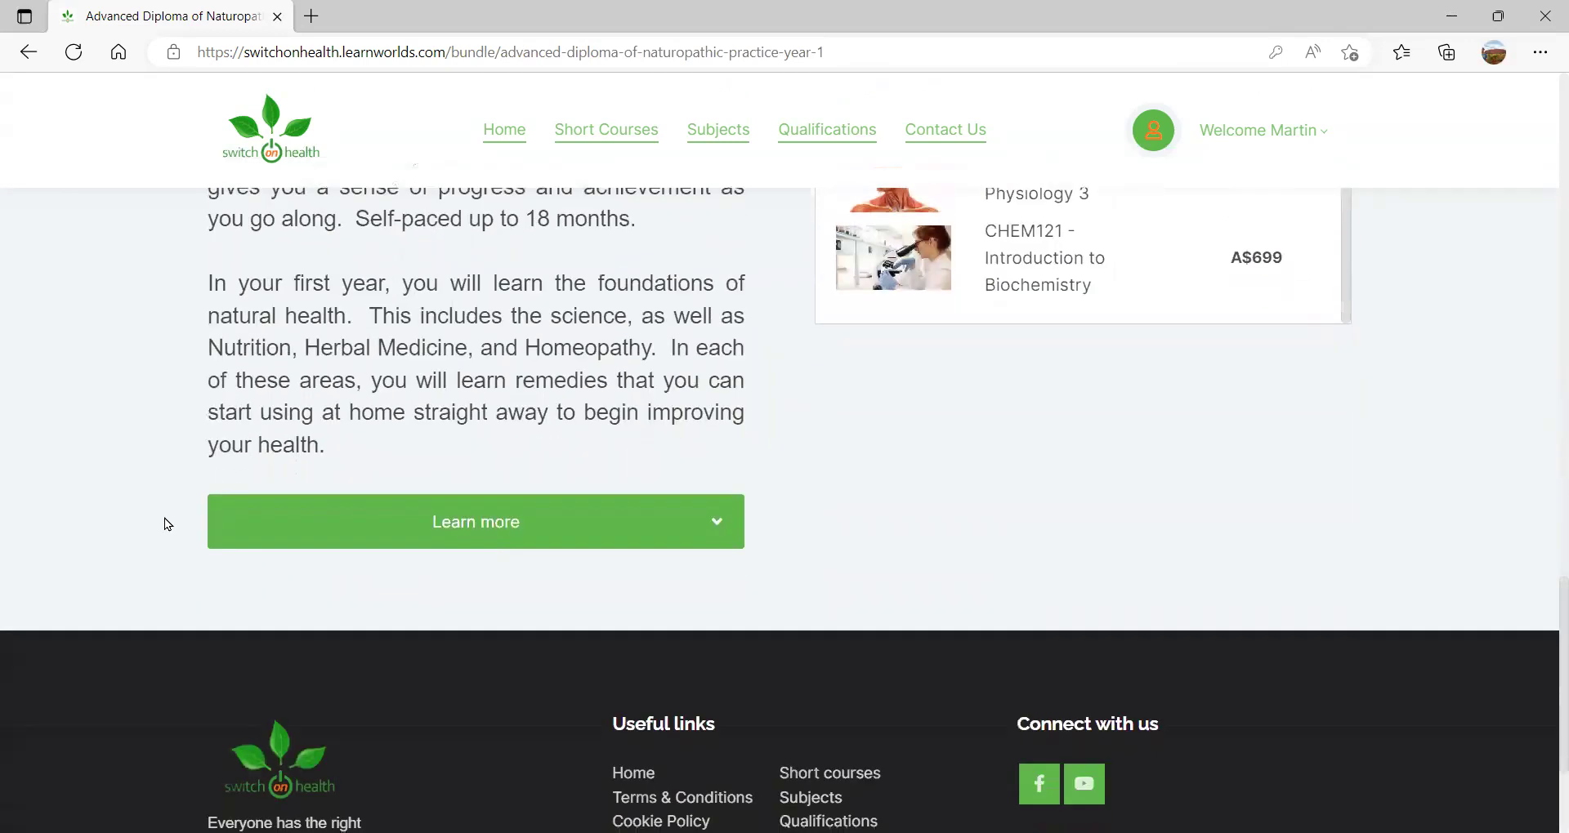
{"action": "left_click", "coordinate": [559, 398]}
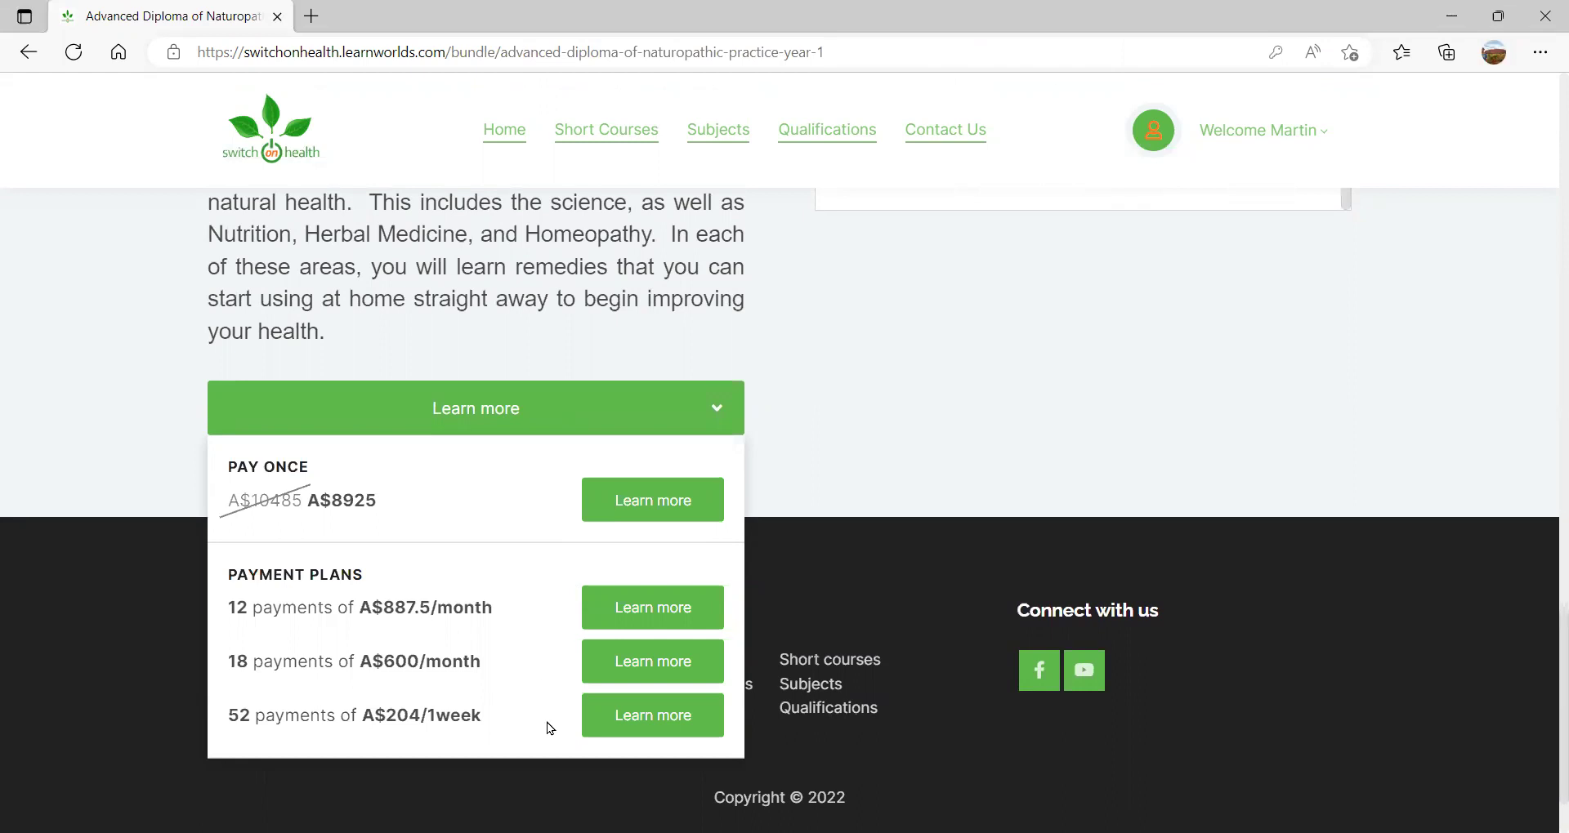
- Return to the signed-in home page and search the subjects for "study"
{"action": "left_click", "coordinate": [885, 140]}
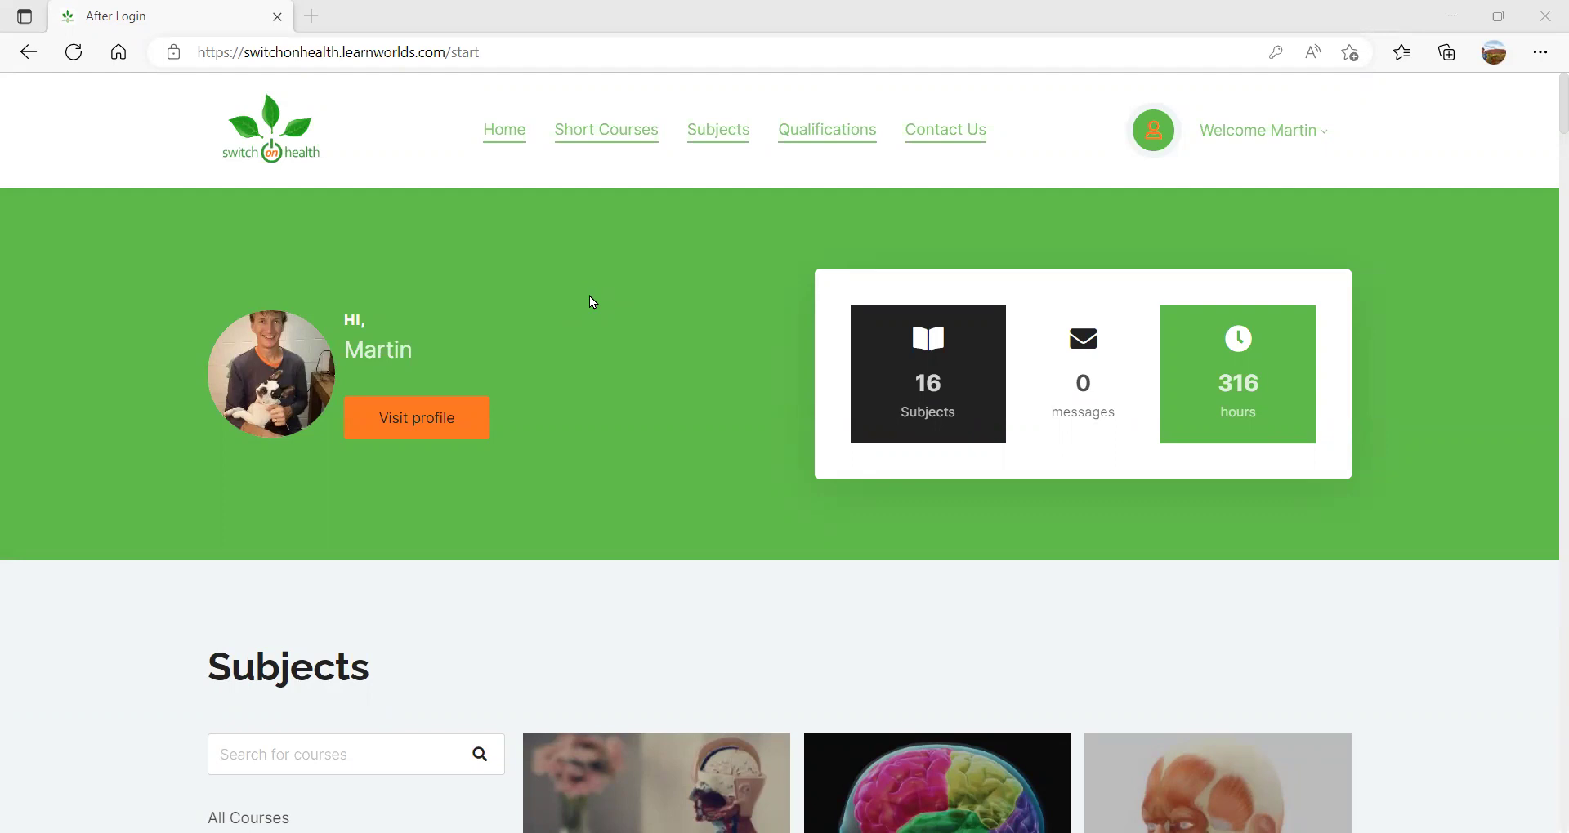
{"action": "scroll", "coordinate": [592, 300], "scroll_direction": "down", "scroll_amount": 3}
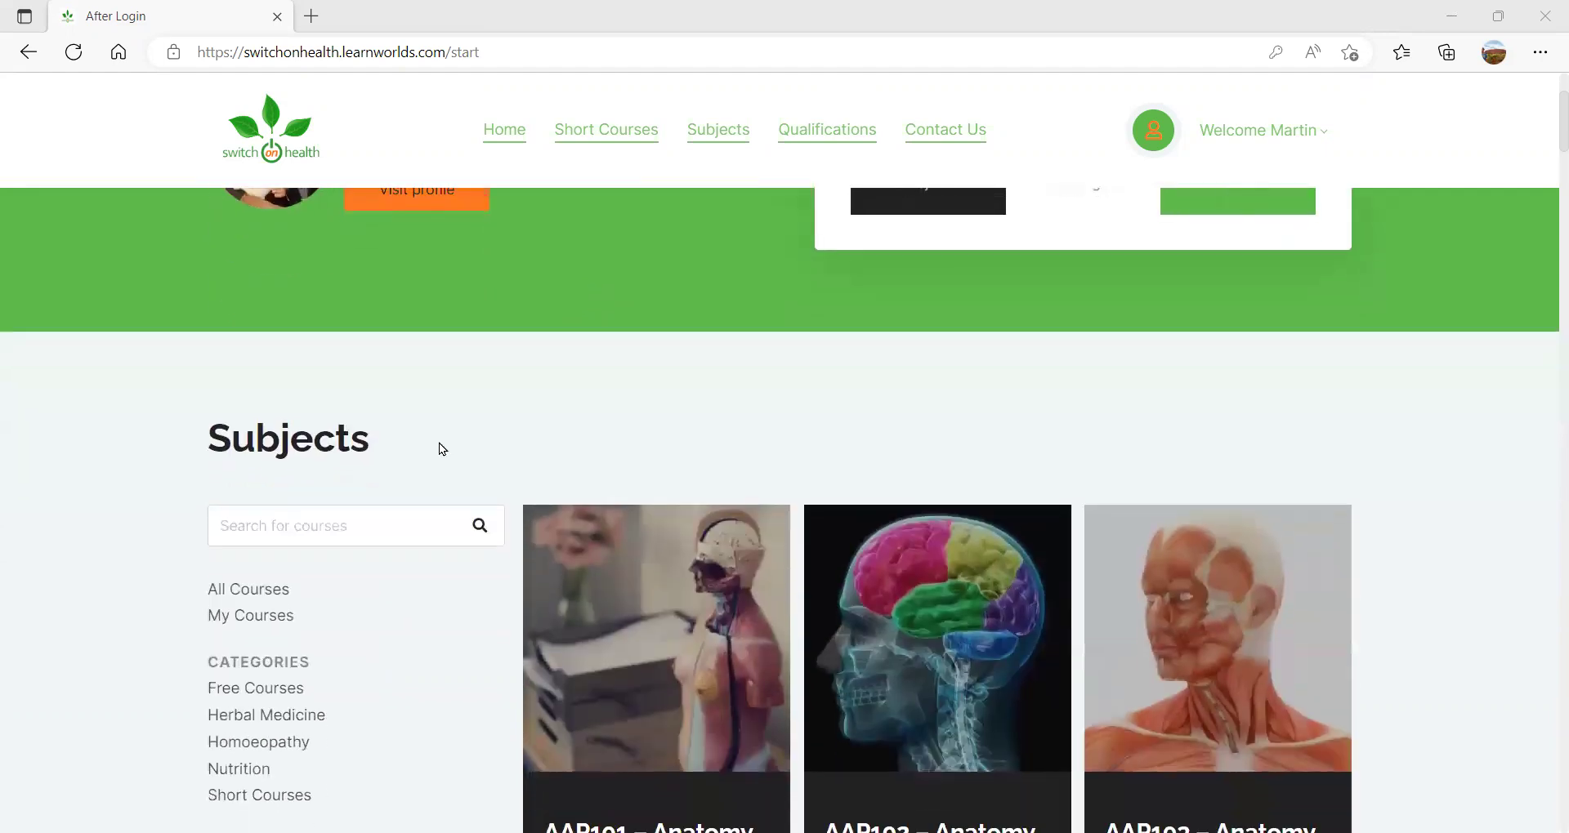
{"action": "left_click", "coordinate": [303, 523]}
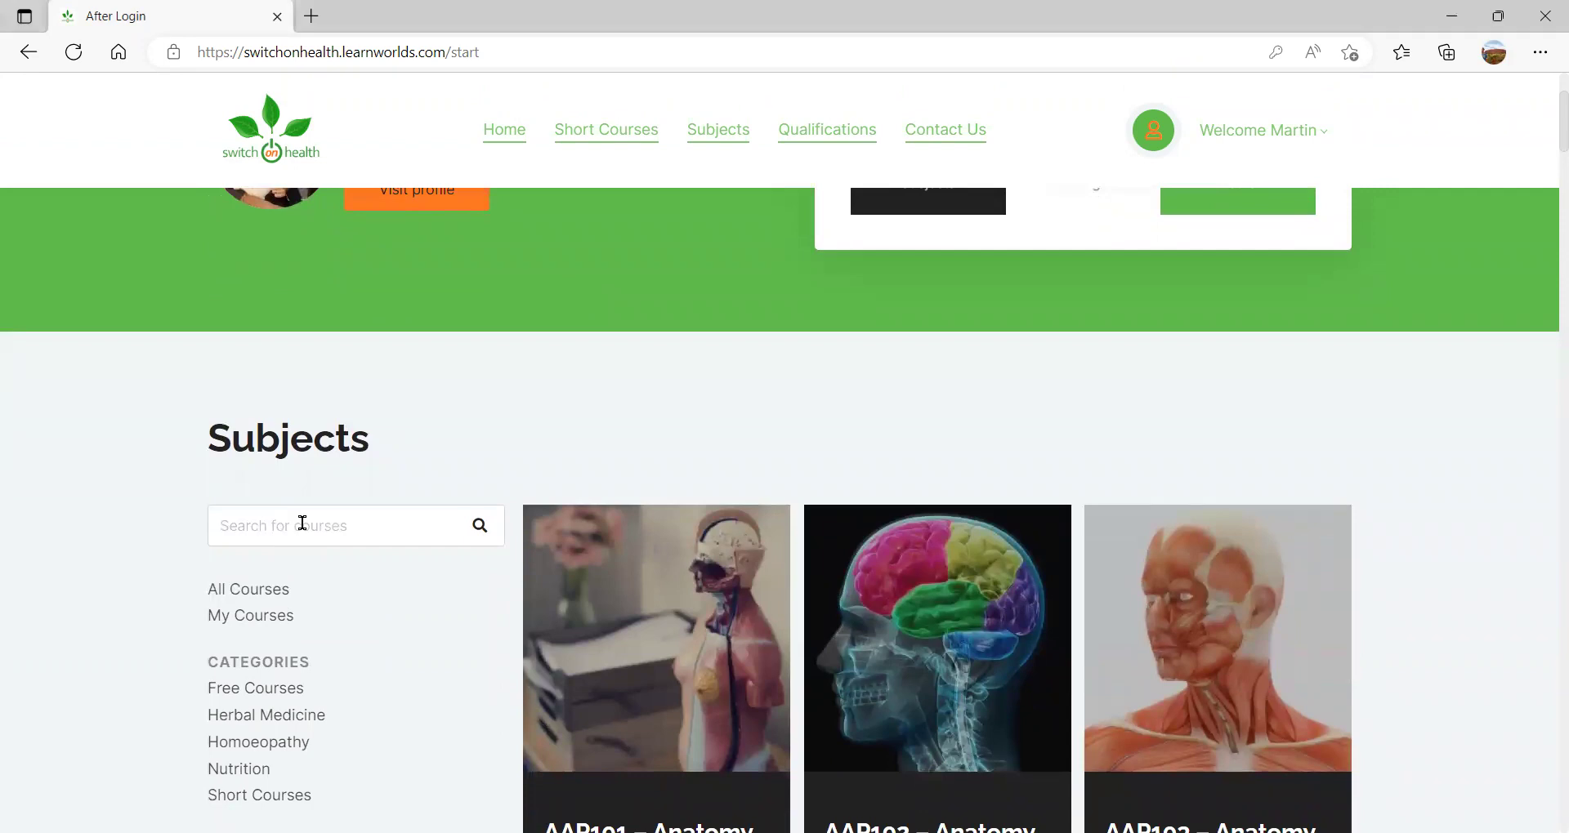
{"action": "type", "text": "study"}
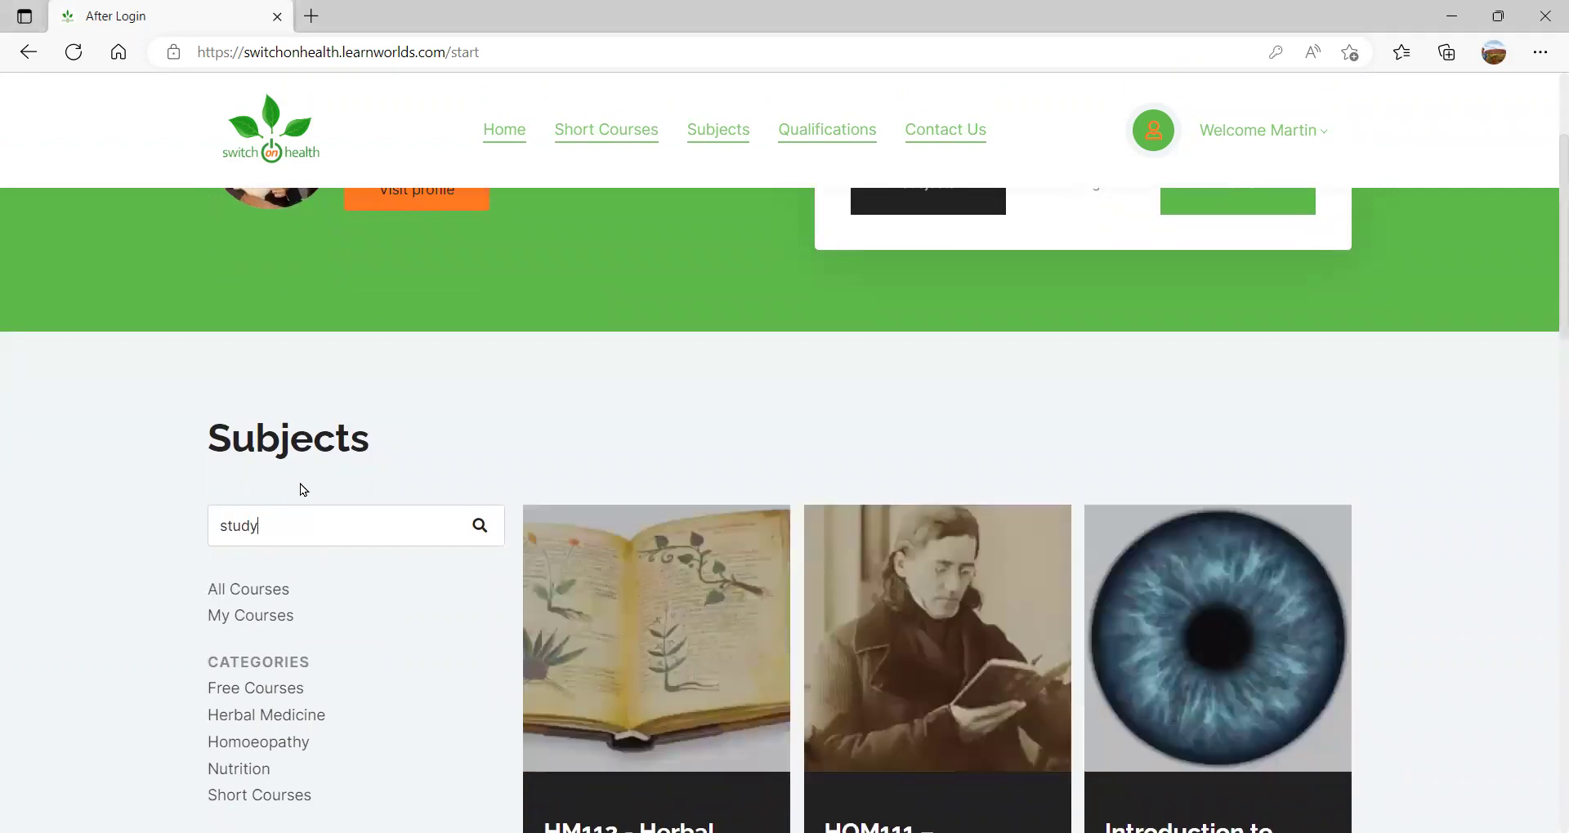
- Look through the matching subjects and open STUD101 - Study Resources
{"action": "scroll", "coordinate": [310, 524], "scroll_direction": "down", "scroll_amount": 9}
{"action": "scroll", "coordinate": [310, 525], "scroll_direction": "up", "scroll_amount": 5}
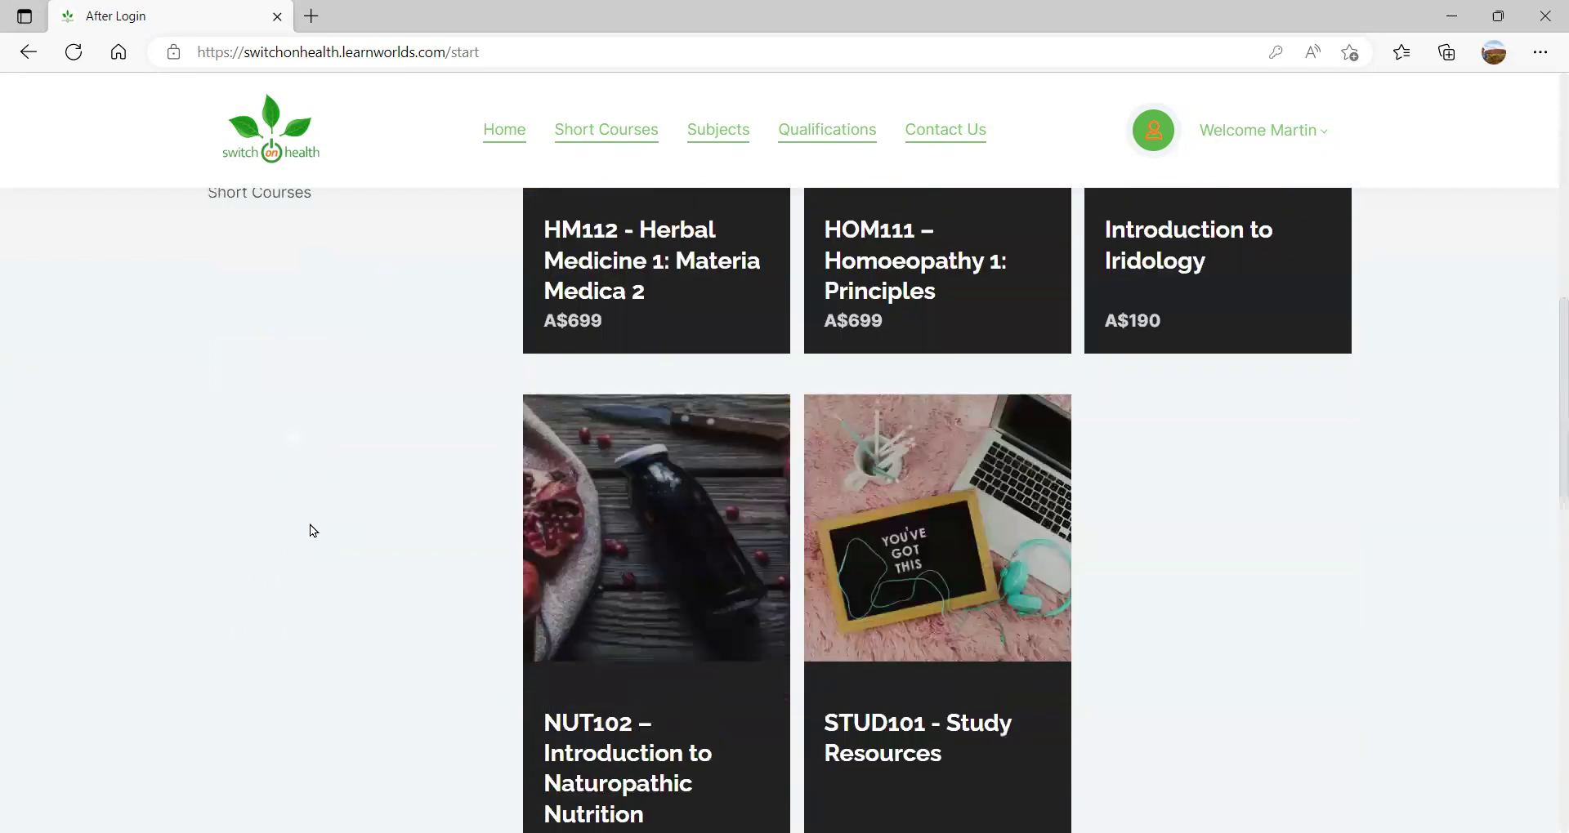
{"action": "scroll", "coordinate": [294, 517], "scroll_direction": "down", "scroll_amount": 4}
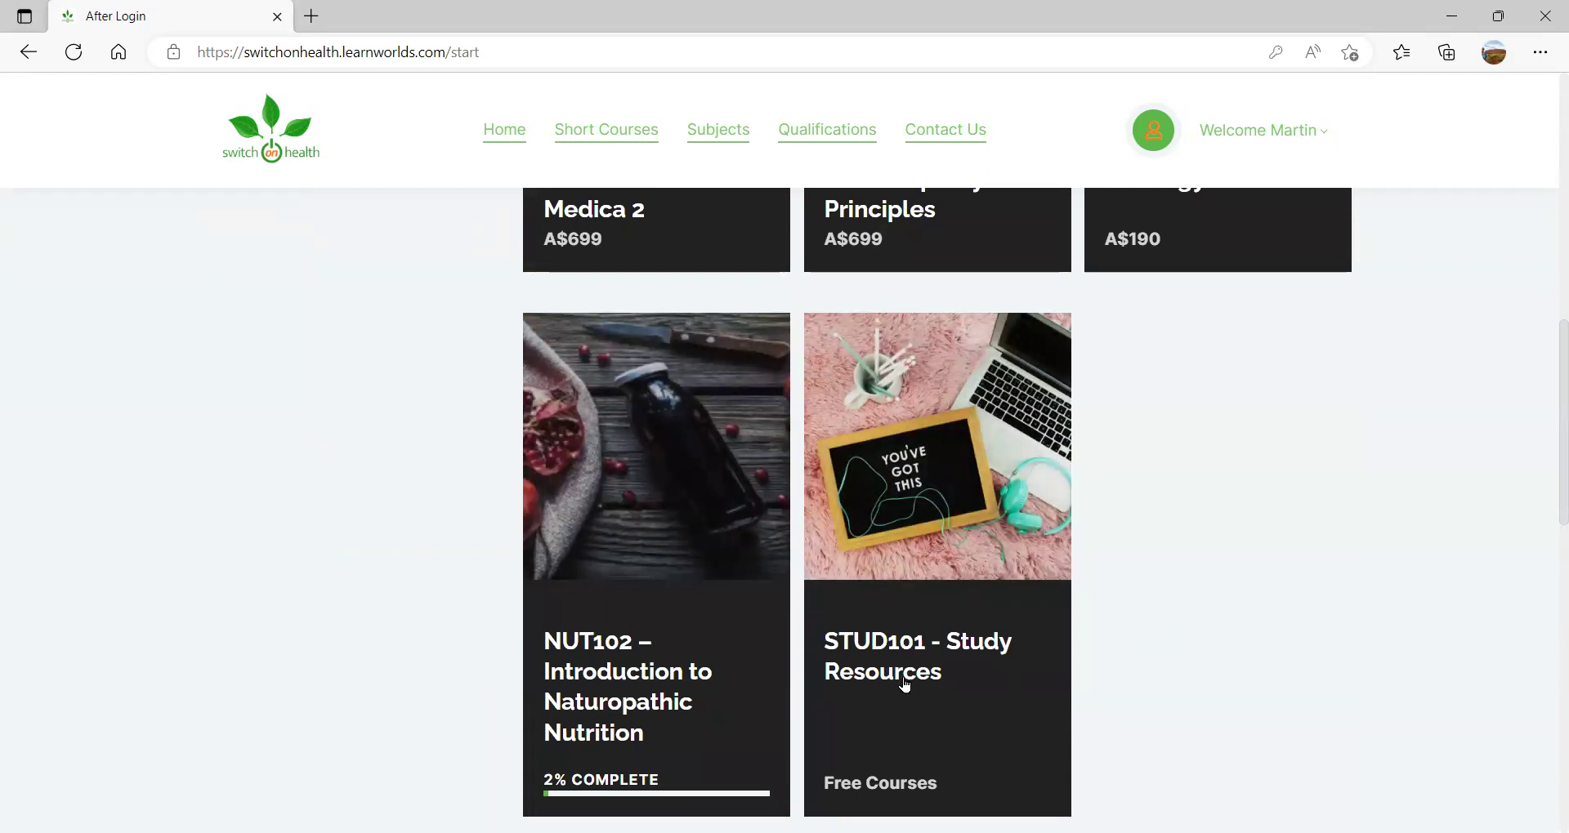
{"action": "scroll", "coordinate": [905, 685], "scroll_direction": "up", "scroll_amount": 3}
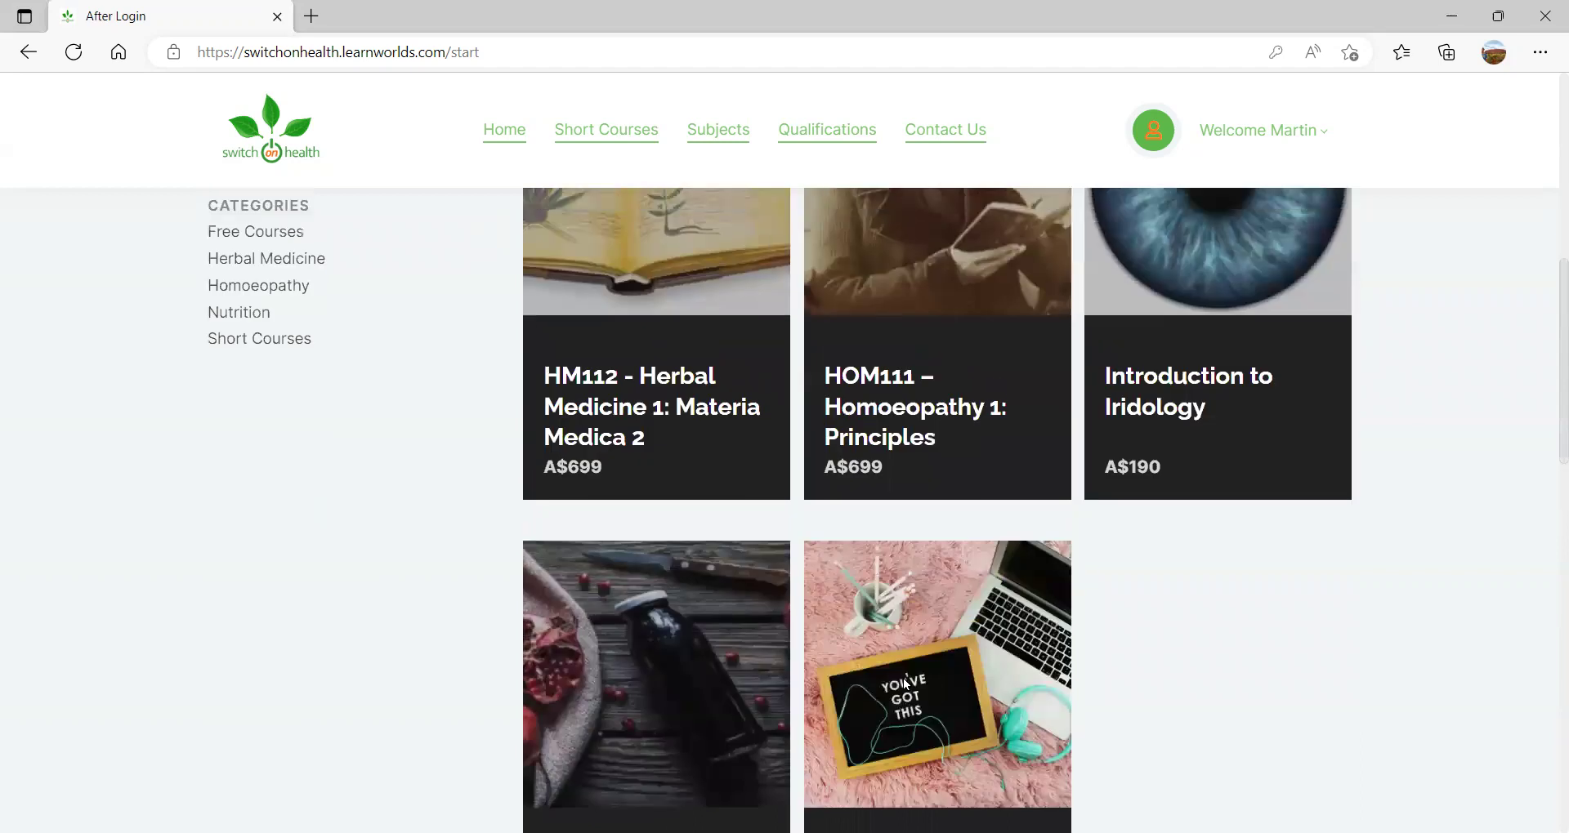
{"action": "left_click", "coordinate": [904, 685]}
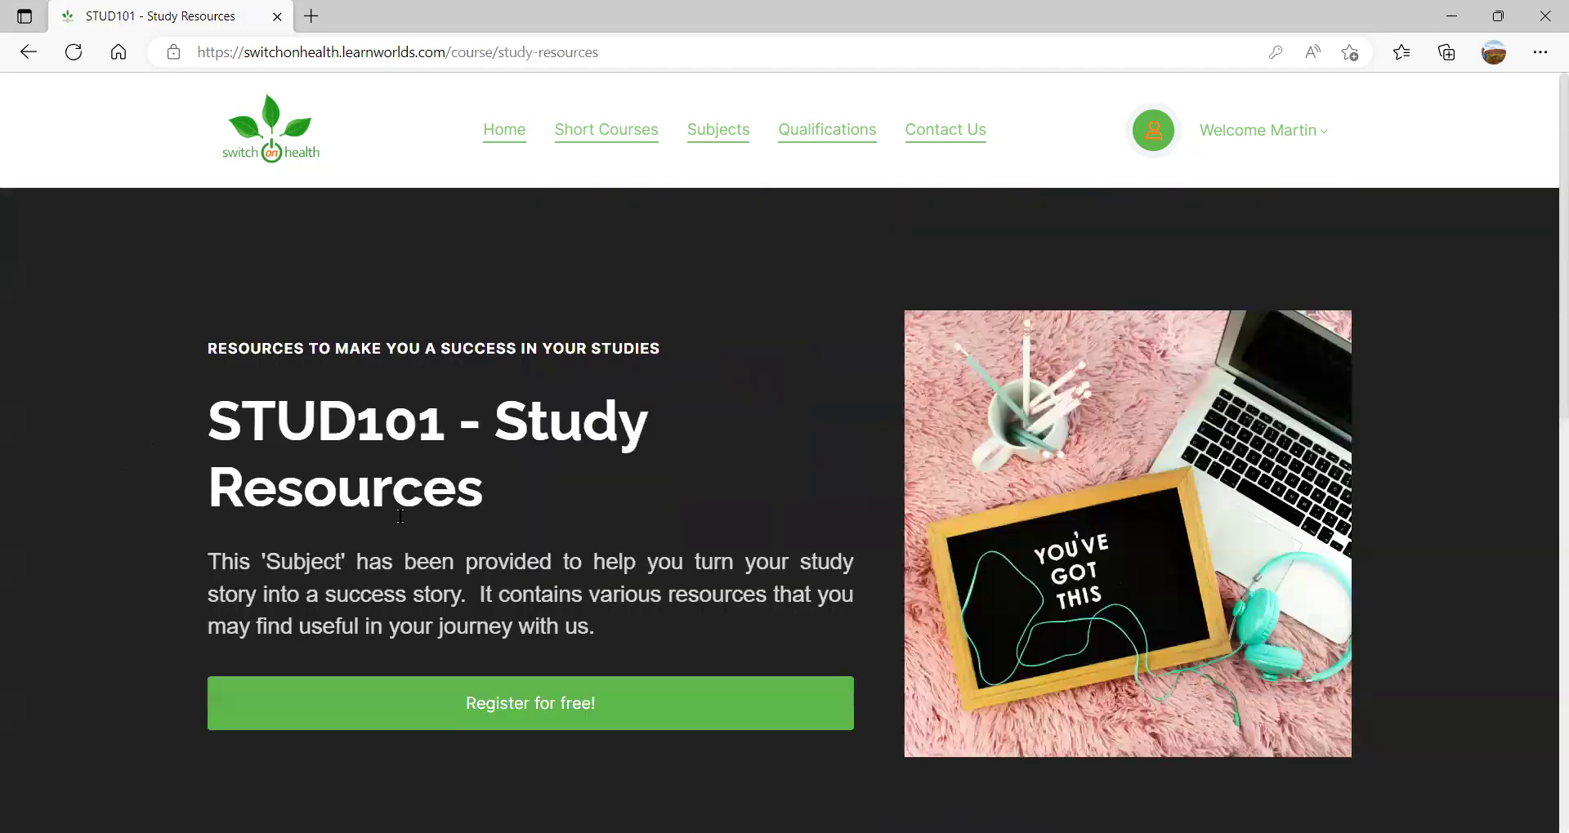
- Expand the free Study Resources section on the STUD101 page to list its guides and video
{"action": "scroll", "coordinate": [404, 513], "scroll_direction": "down", "scroll_amount": 4}
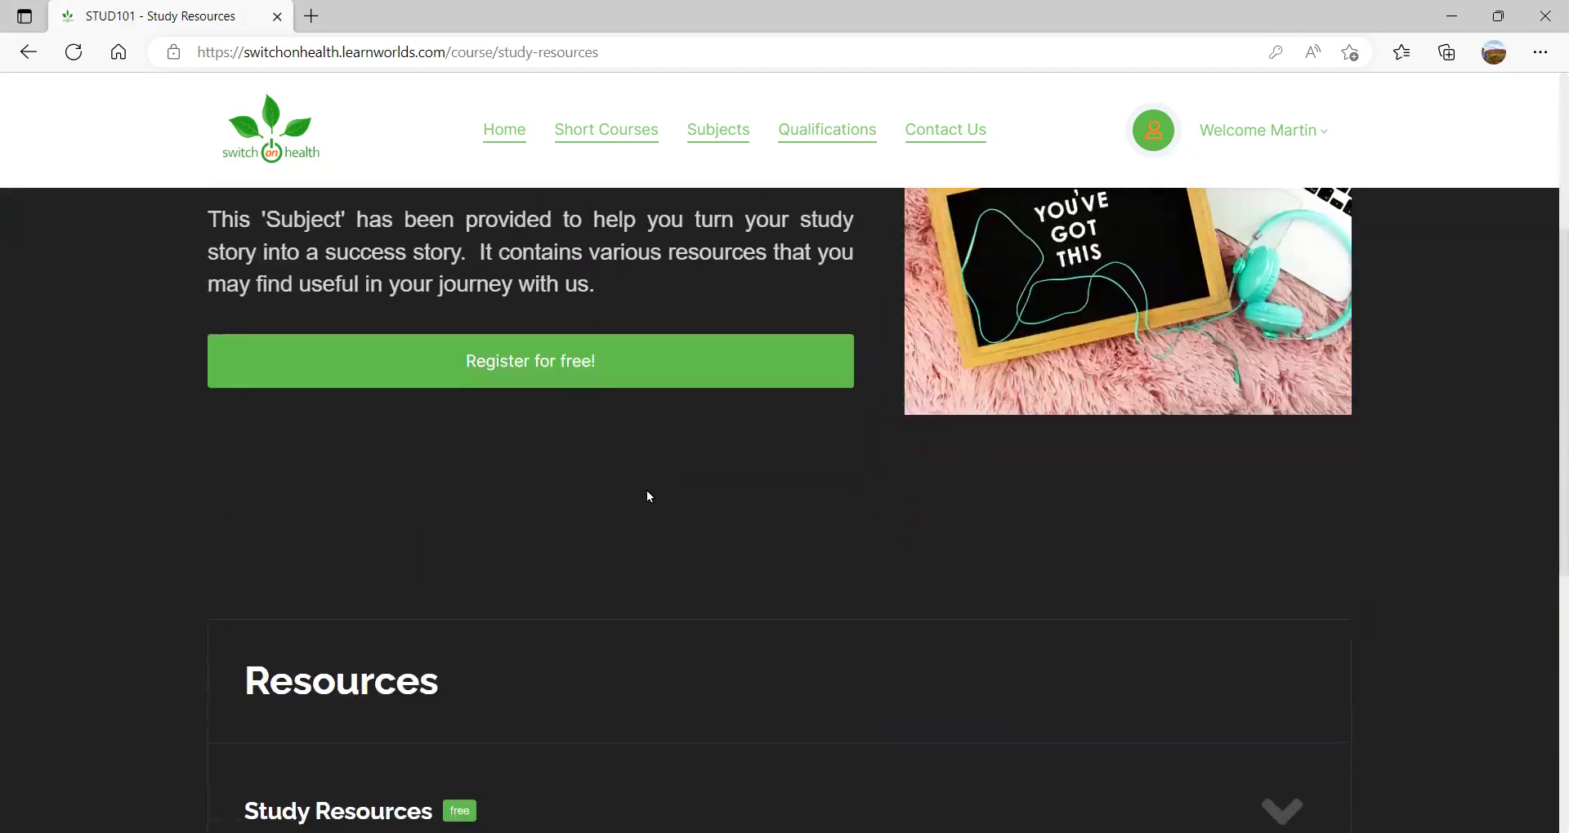
{"action": "scroll", "coordinate": [648, 496], "scroll_direction": "down", "scroll_amount": 4}
{"action": "left_click", "coordinate": [1295, 471]}
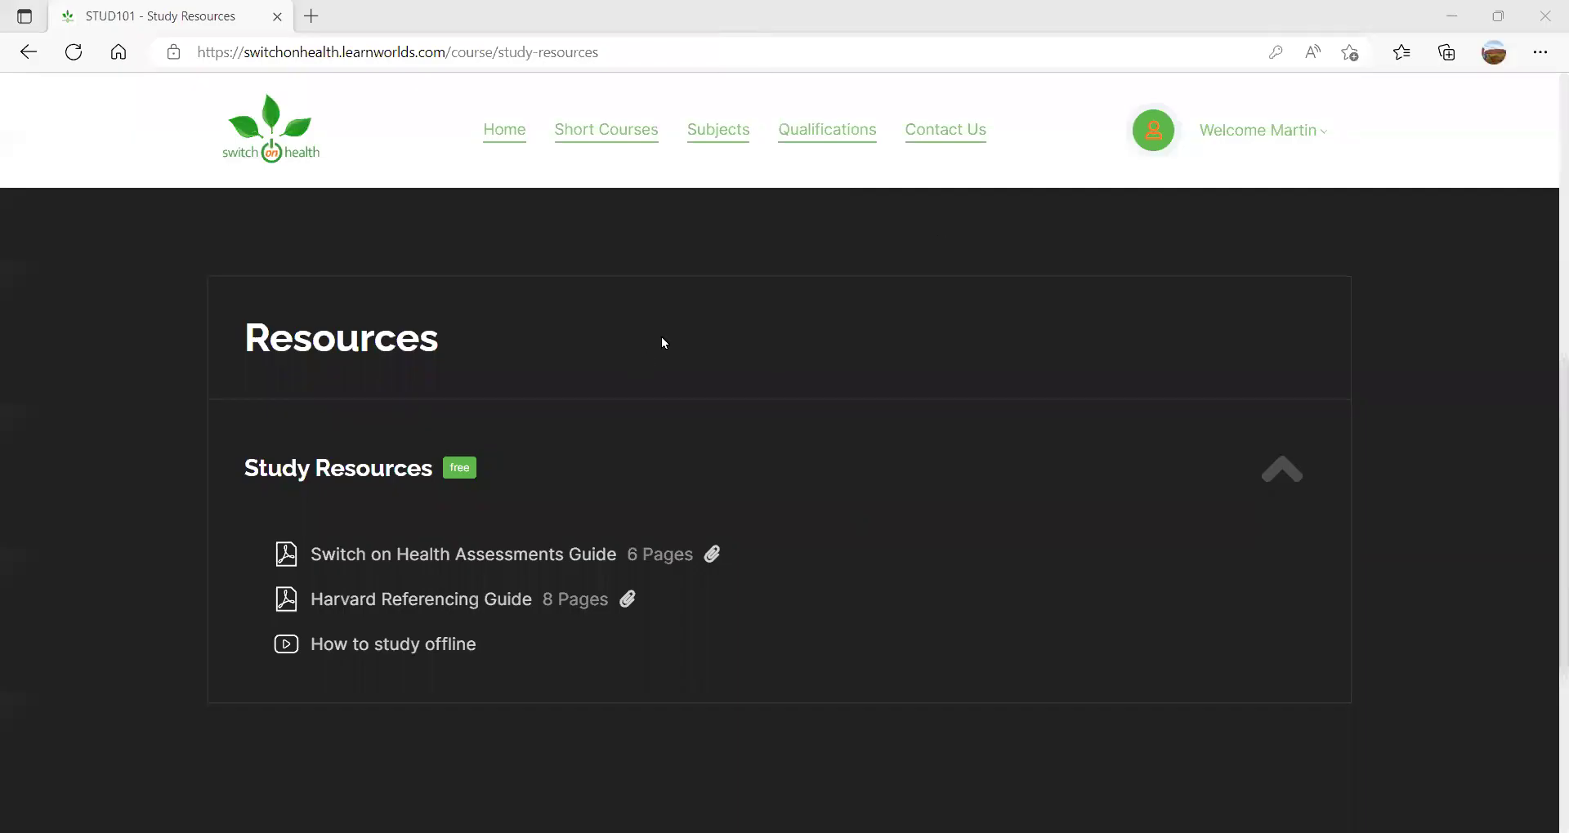
- Open the Subjects page and filter the subject list to My Courses
{"action": "left_click", "coordinate": [502, 139]}
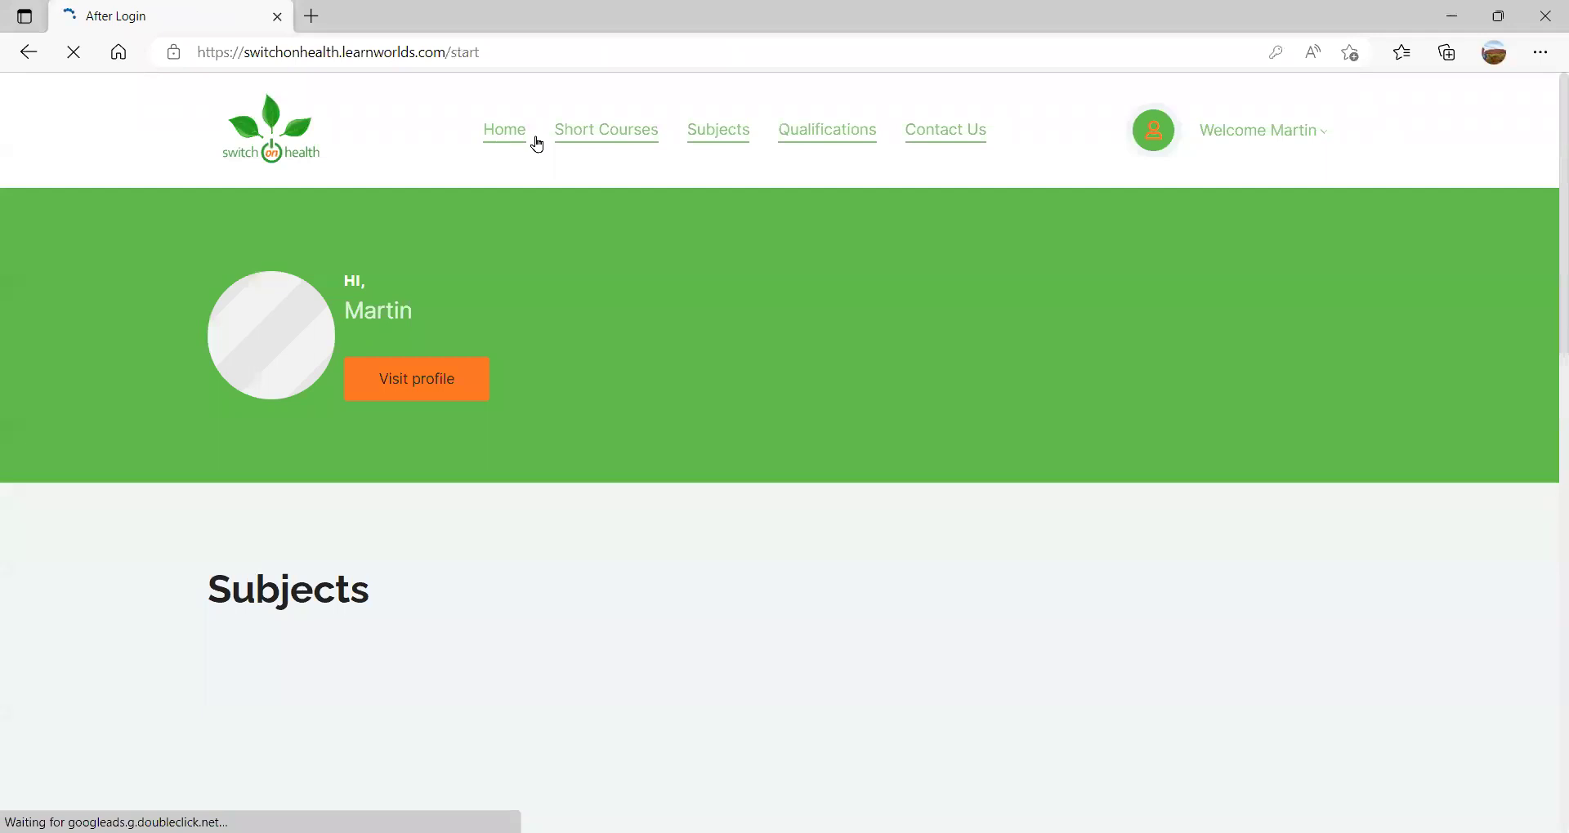
{"action": "left_click", "coordinate": [719, 139]}
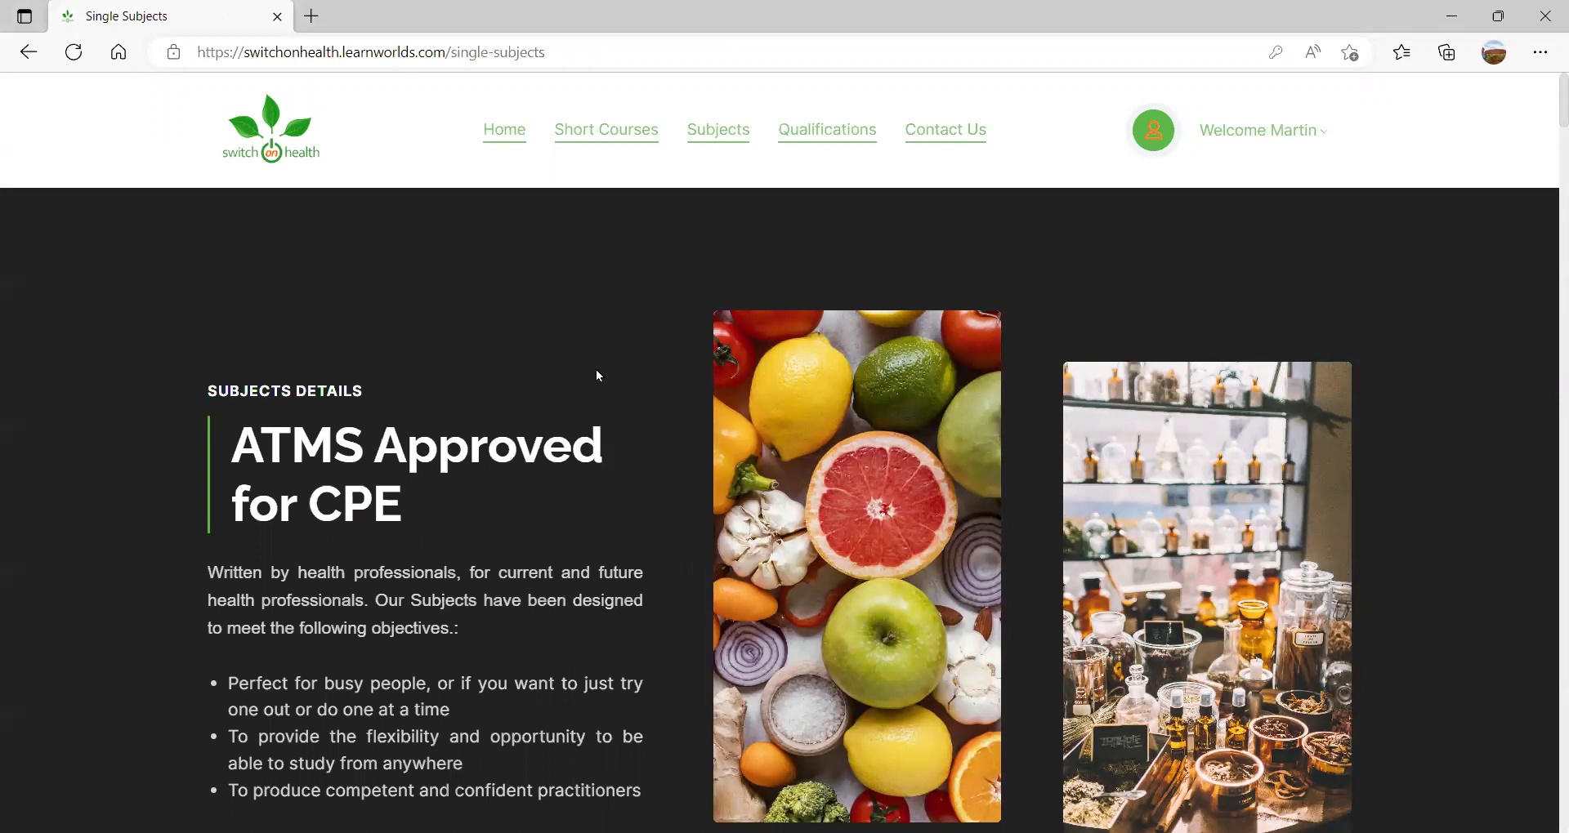
{"action": "scroll", "coordinate": [596, 369], "scroll_direction": "down", "scroll_amount": 8}
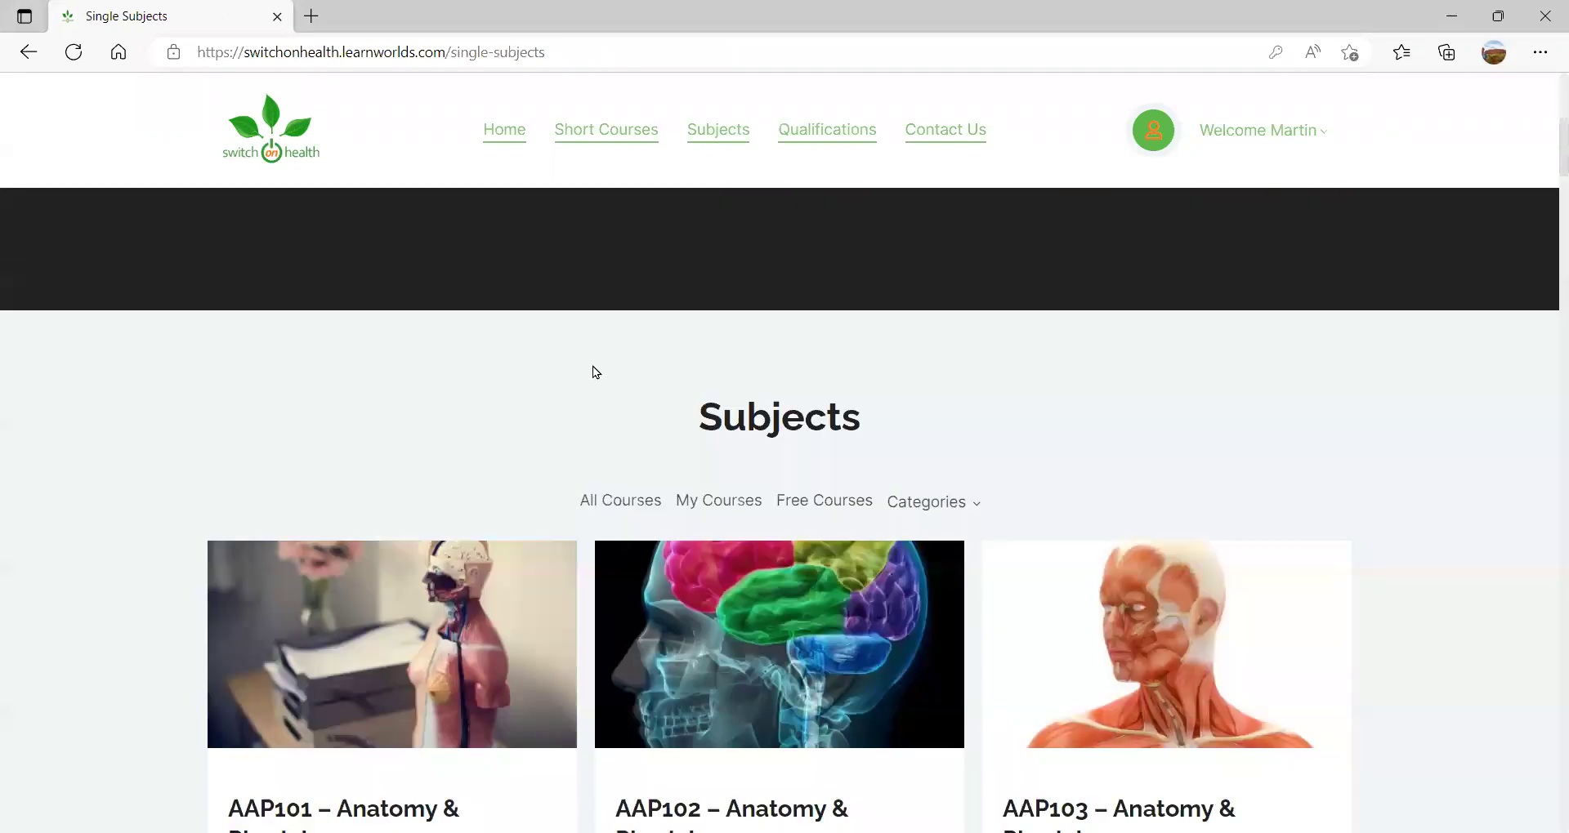
{"action": "scroll", "coordinate": [596, 373], "scroll_direction": "down", "scroll_amount": 1}
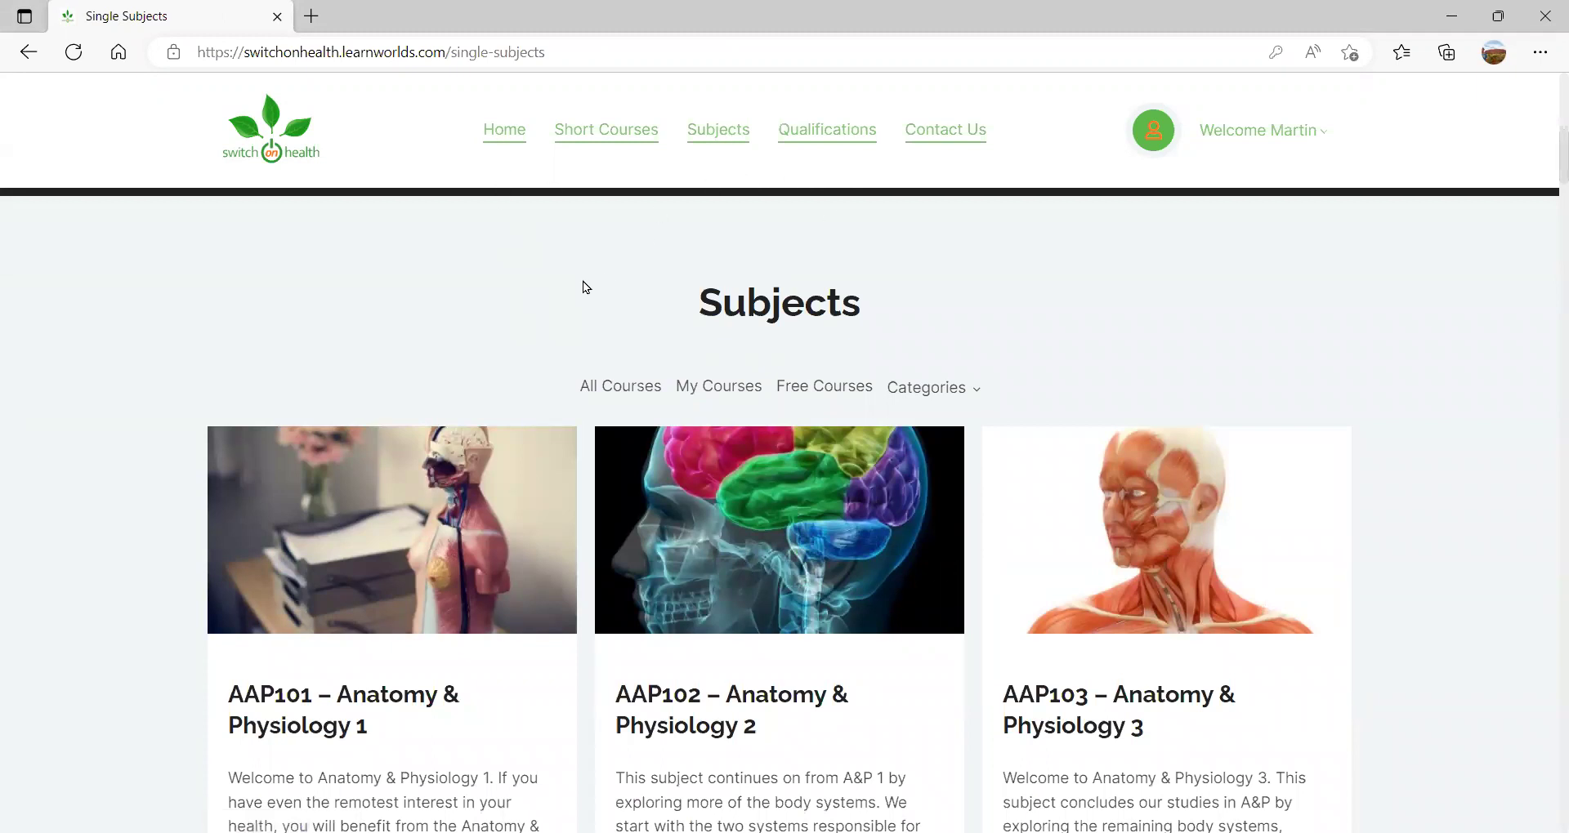
{"action": "scroll", "coordinate": [582, 281], "scroll_direction": "down", "scroll_amount": 1}
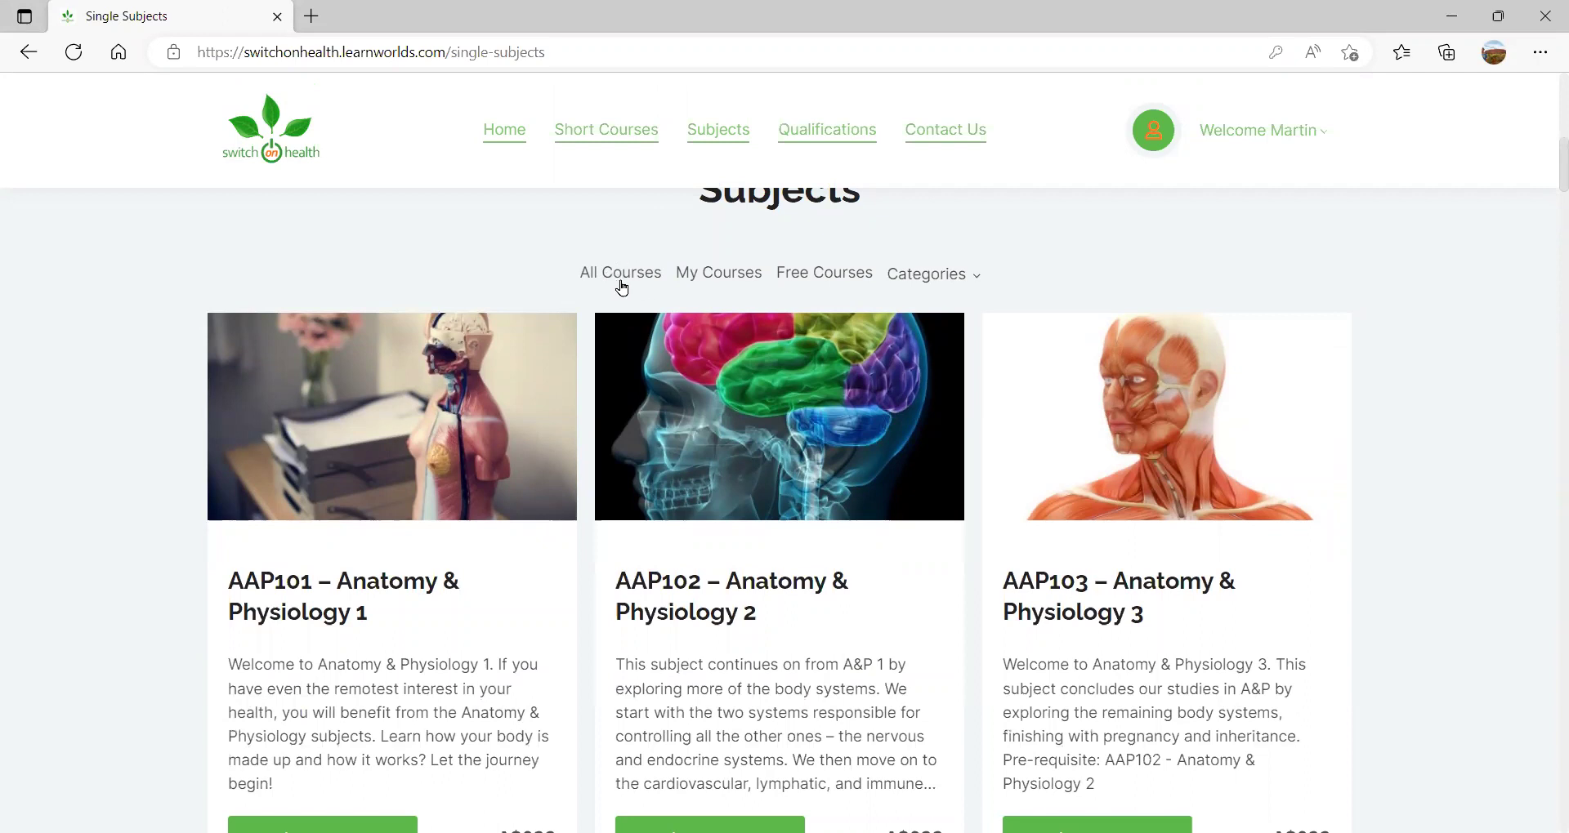
{"action": "left_click", "coordinate": [709, 279]}
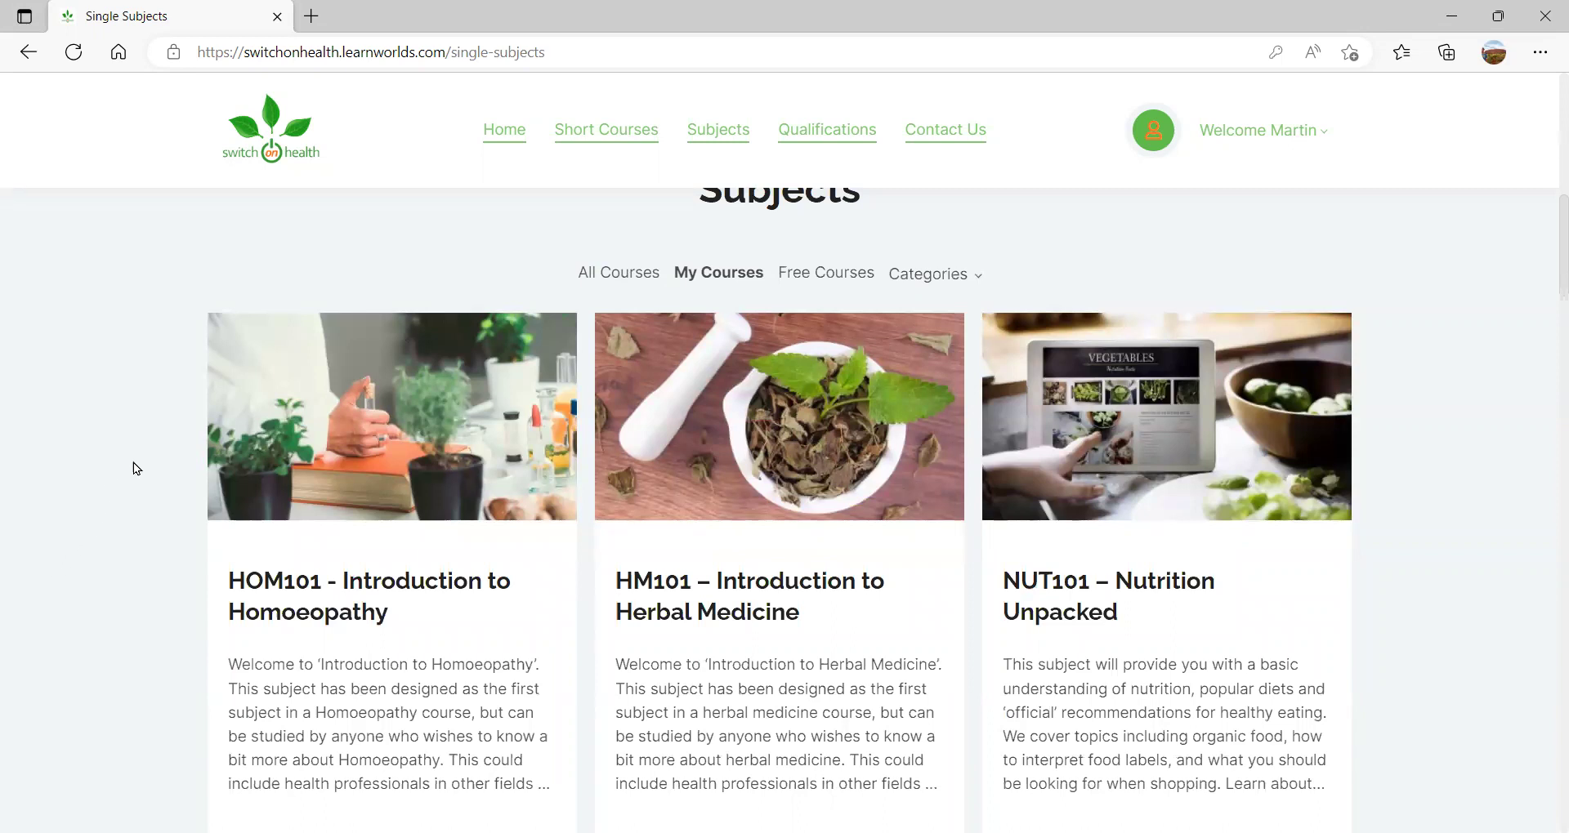
{"action": "scroll", "coordinate": [126, 459], "scroll_direction": "down", "scroll_amount": 1}
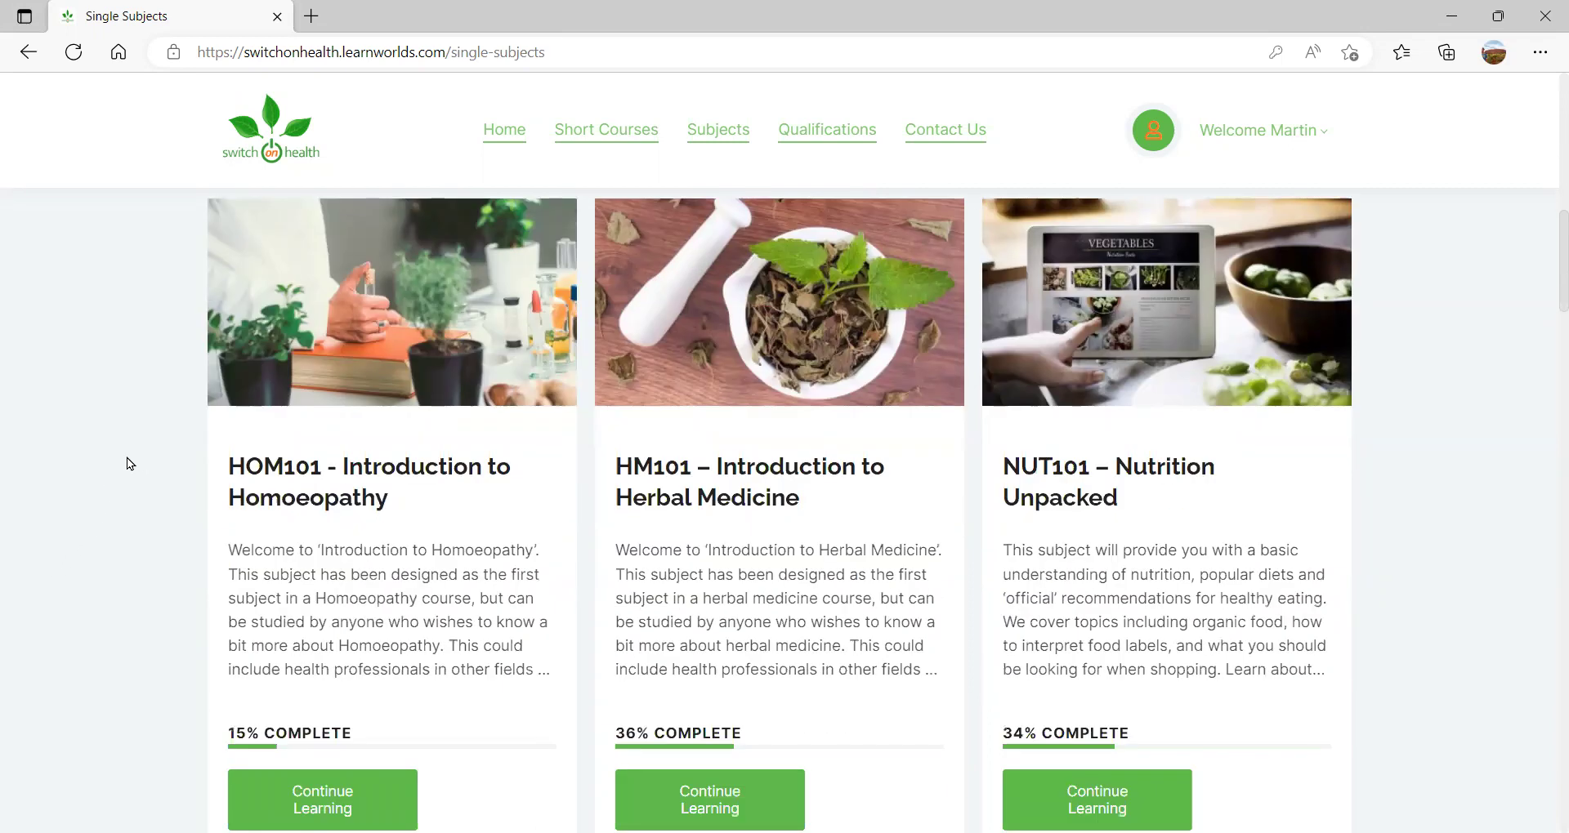
- Open the HOM101 - Introduction to Homoeopathy subject page and examine its description, course features and lesson contents
{"action": "left_click", "coordinate": [378, 365]}
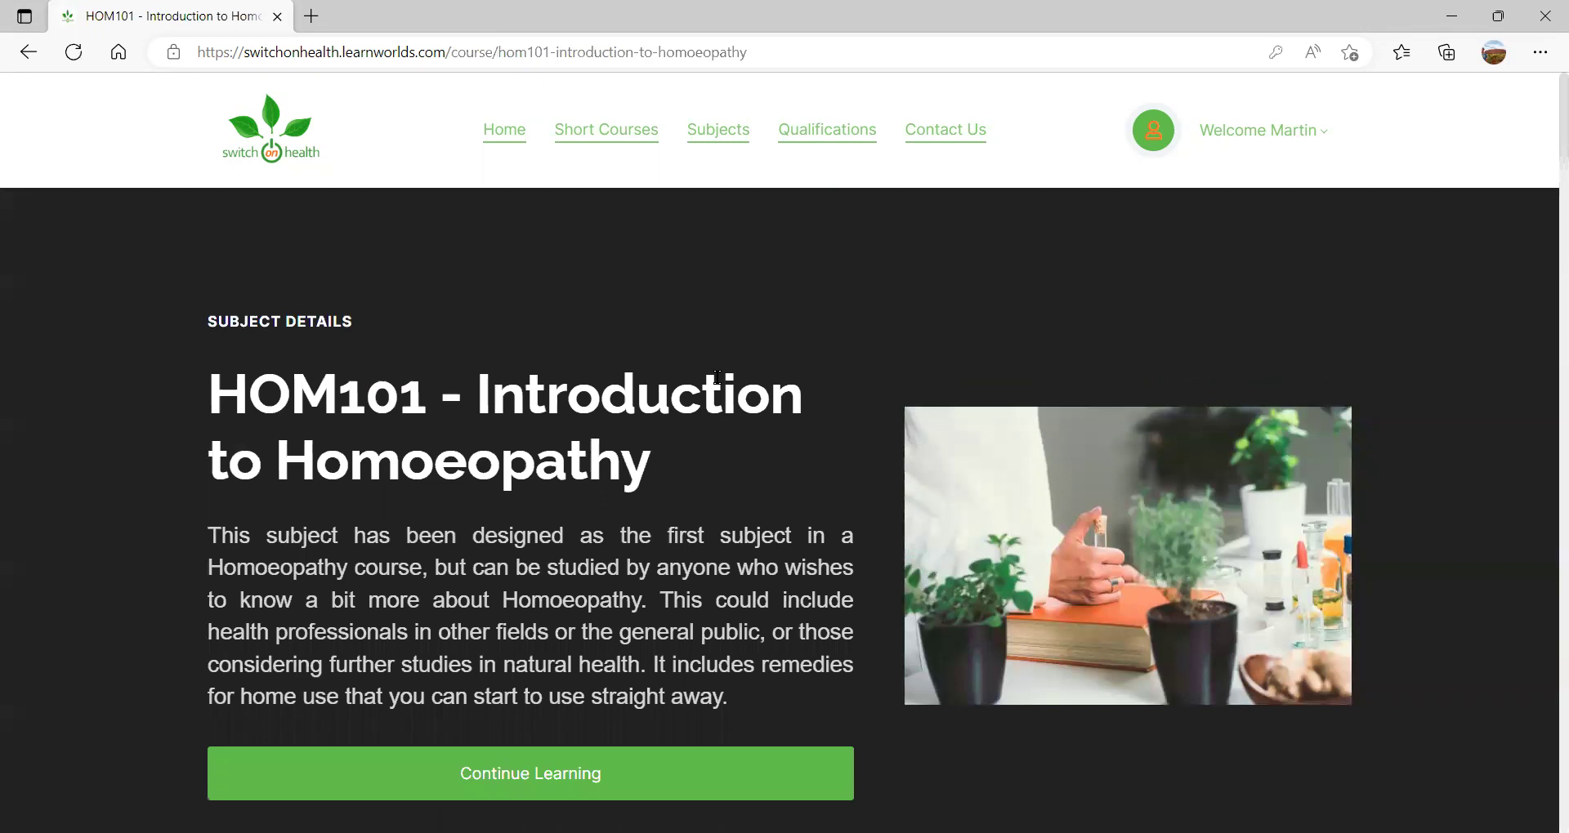
{"action": "scroll", "coordinate": [811, 406], "scroll_direction": "down", "scroll_amount": 2}
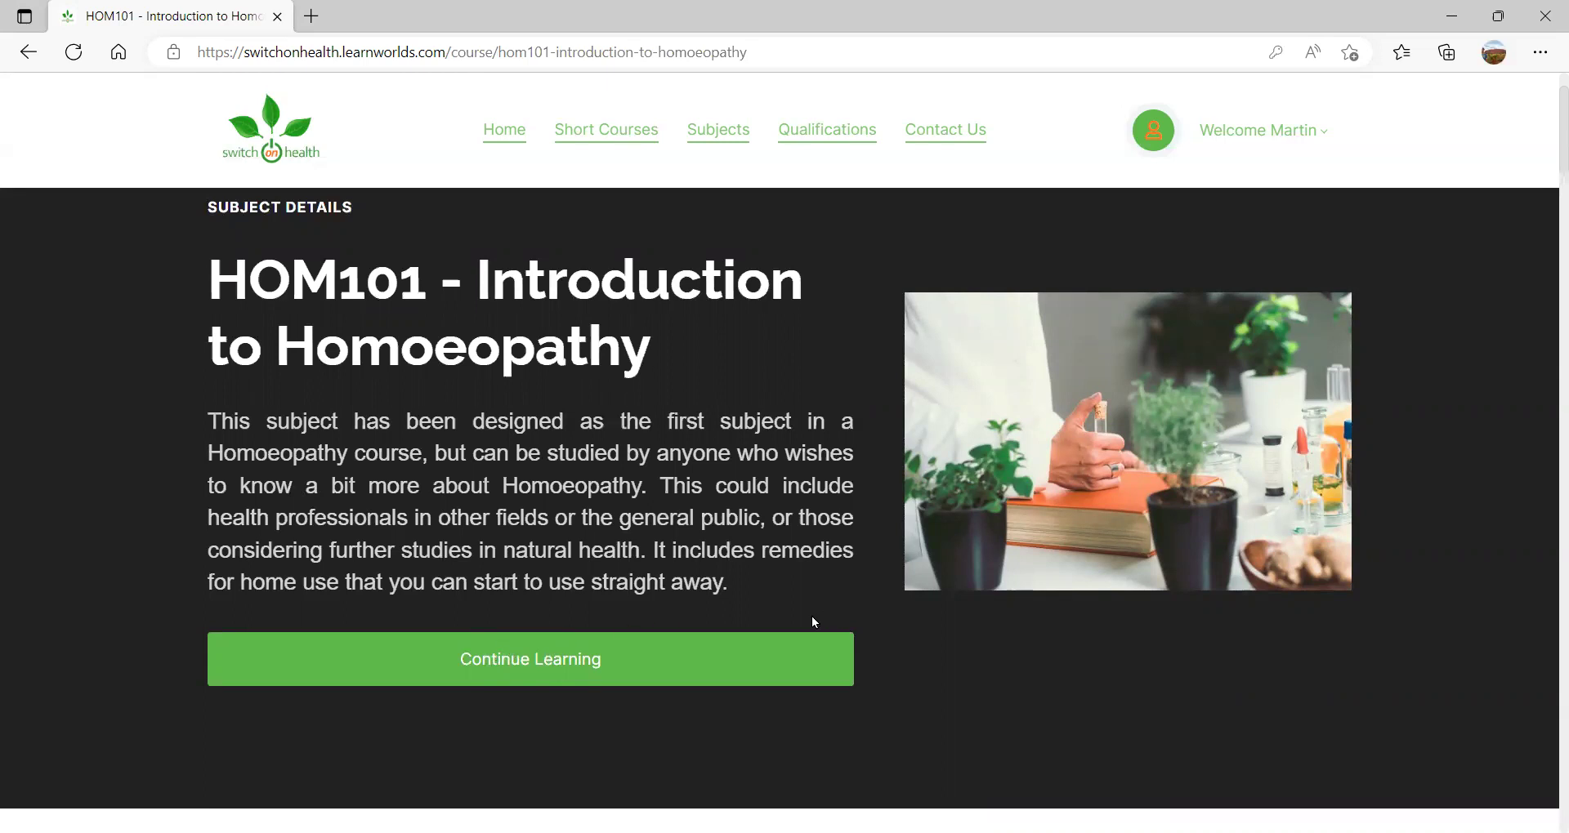
{"action": "scroll", "coordinate": [797, 630], "scroll_direction": "down", "scroll_amount": 2}
{"action": "scroll", "coordinate": [806, 601], "scroll_direction": "down", "scroll_amount": 15}
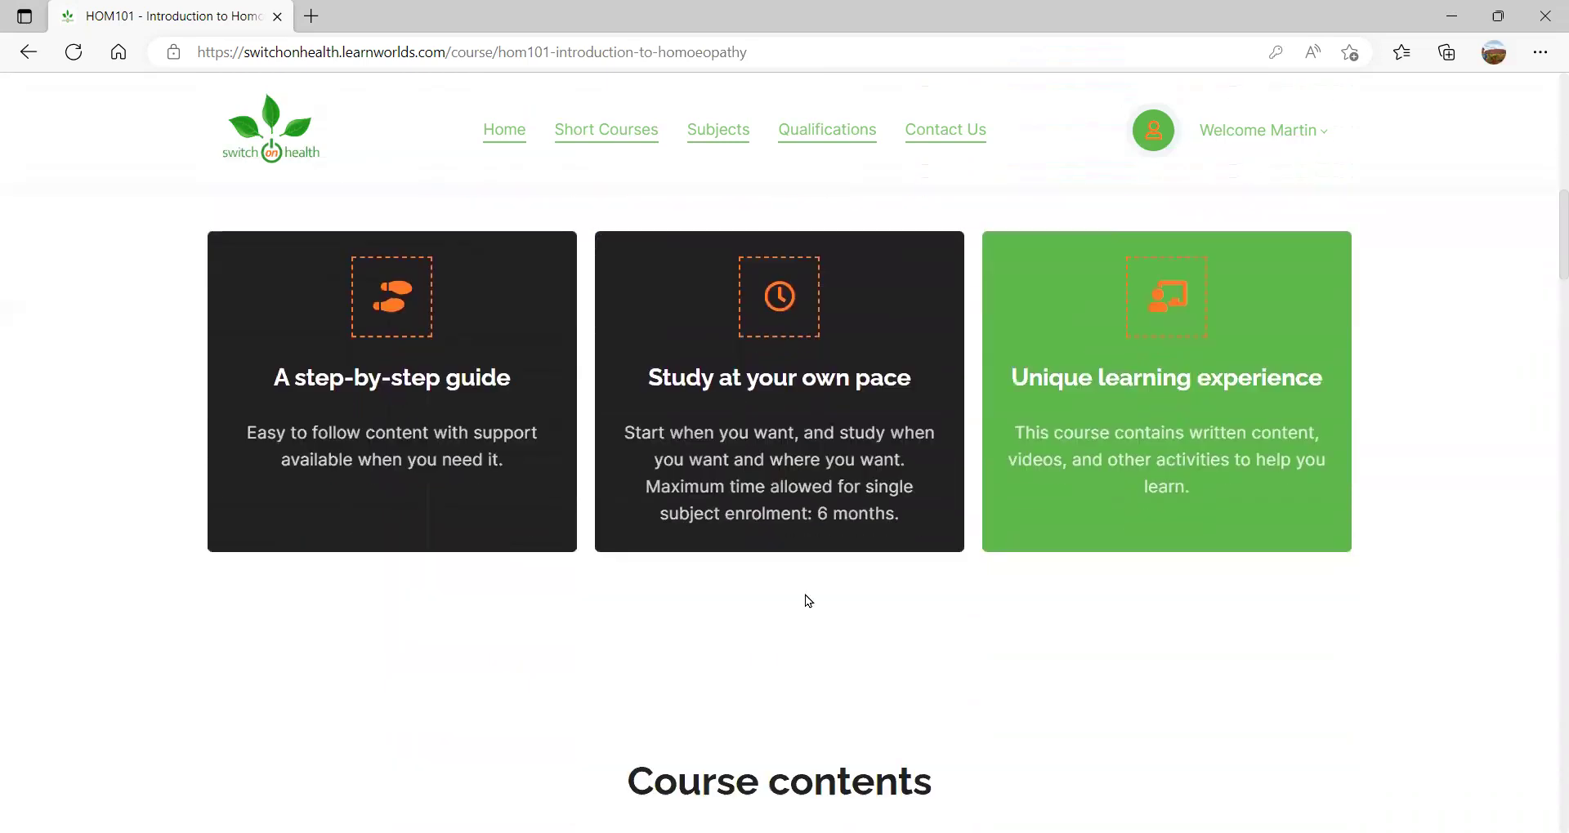
{"action": "scroll", "coordinate": [808, 601], "scroll_direction": "up", "scroll_amount": 2}
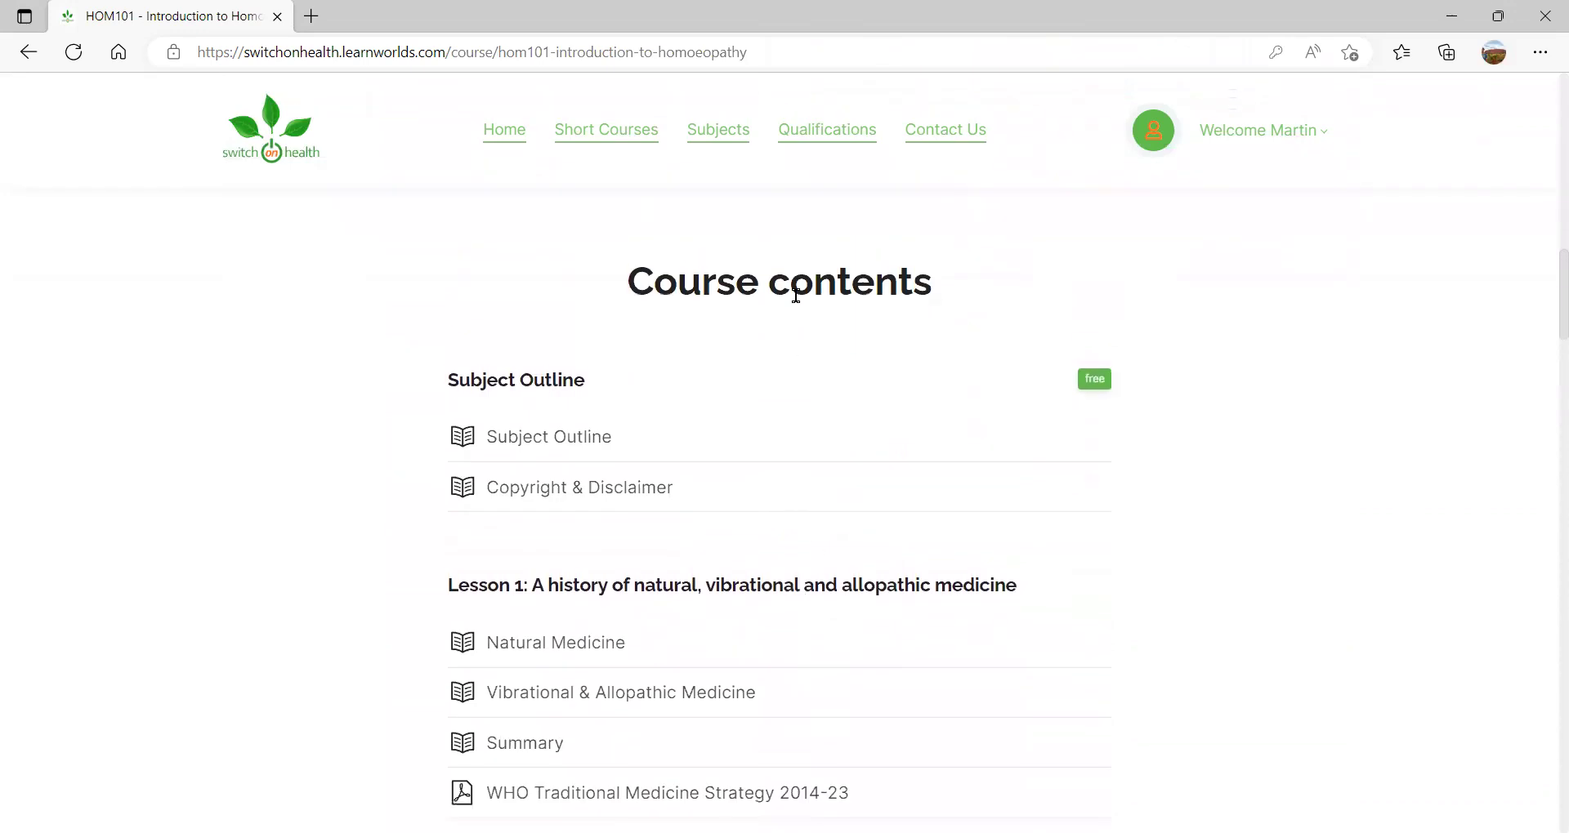
{"action": "scroll", "coordinate": [771, 337], "scroll_direction": "down", "scroll_amount": 2}
{"action": "scroll", "coordinate": [701, 396], "scroll_direction": "down", "scroll_amount": 3}
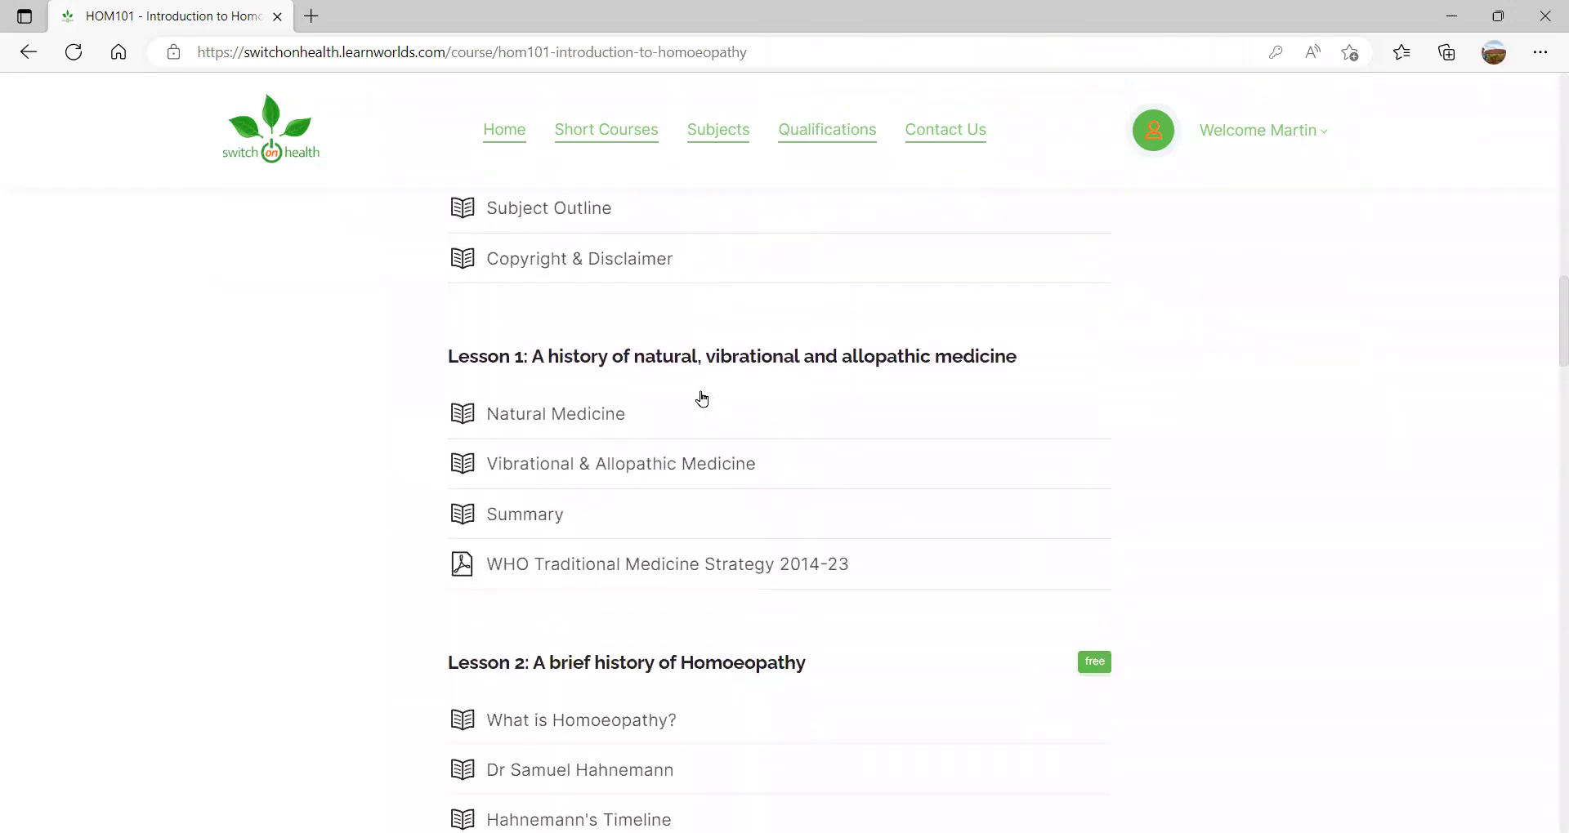
{"action": "scroll", "coordinate": [681, 482], "scroll_direction": "down", "scroll_amount": 7}
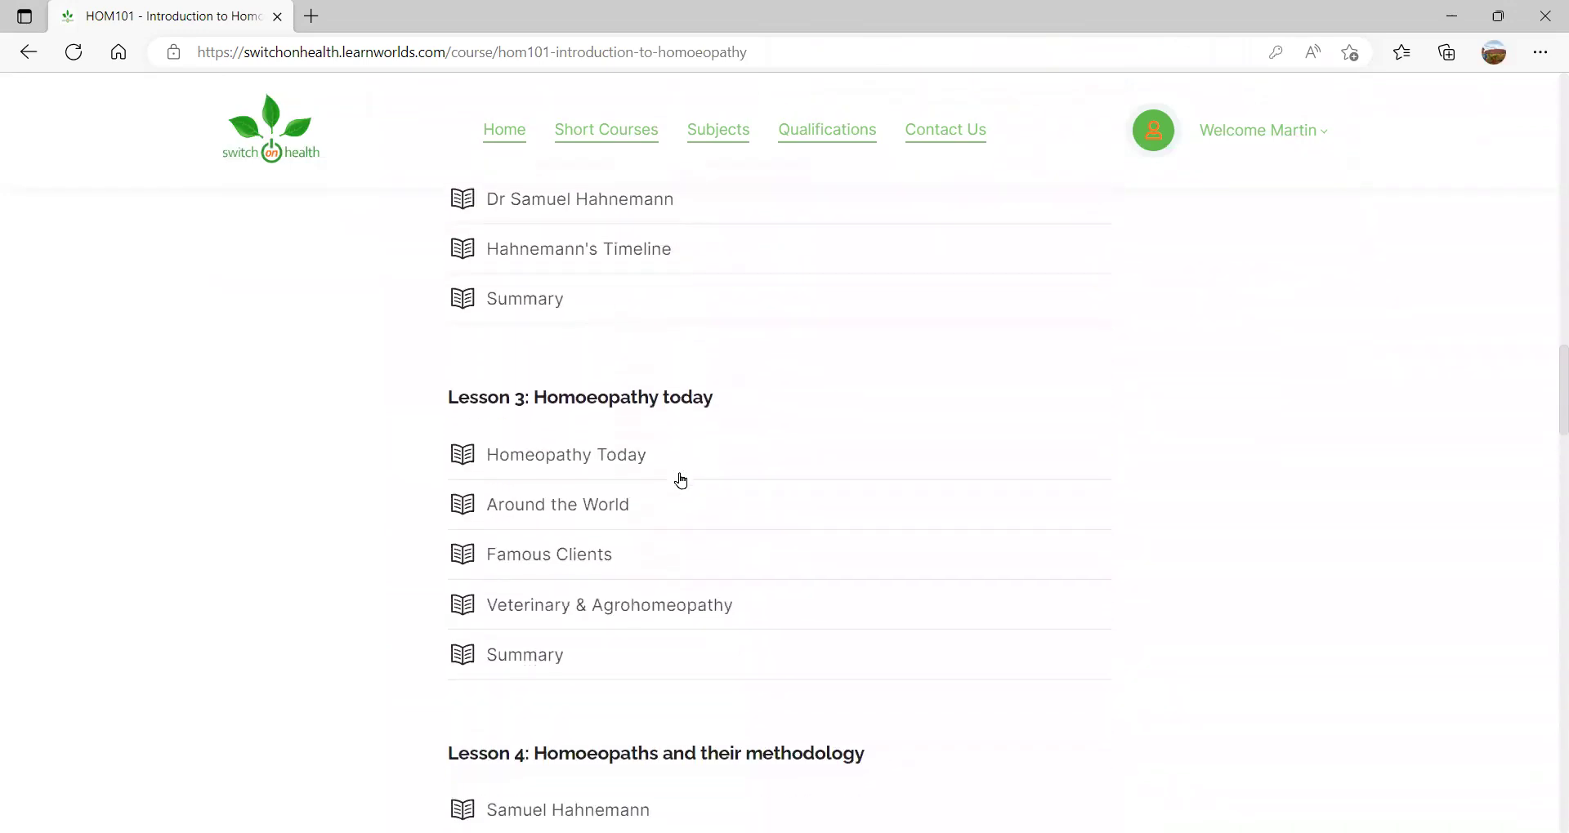
{"action": "scroll", "coordinate": [694, 624], "scroll_direction": "down", "scroll_amount": 1}
- Find Lesson 2: A brief history of Homoeopathy in the course contents and open its "What is Homoeopathy?" unit
{"action": "scroll", "coordinate": [694, 623], "scroll_direction": "up", "scroll_amount": 7}
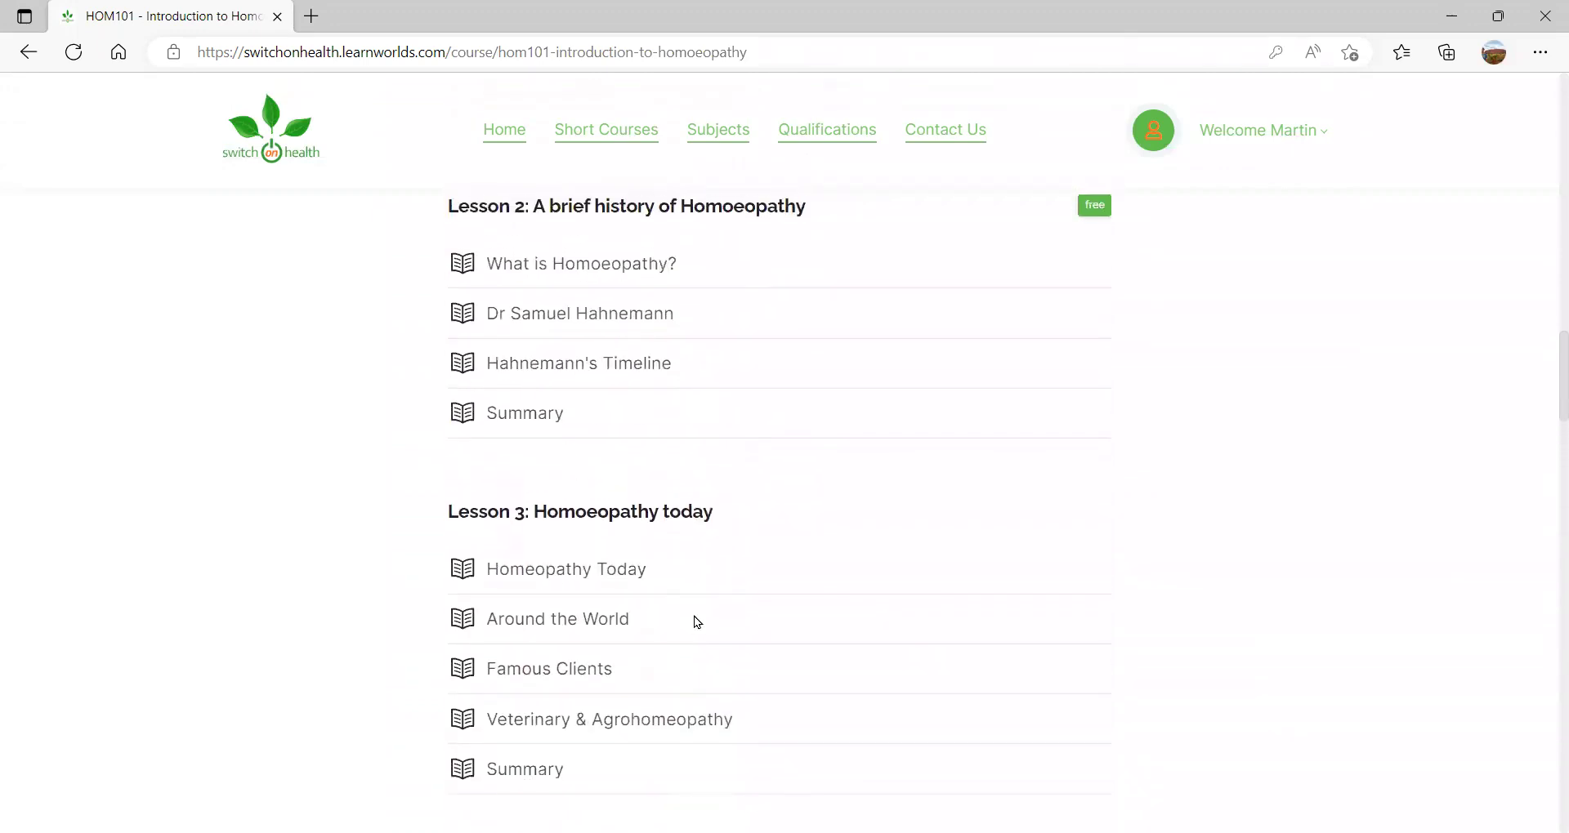
{"action": "scroll", "coordinate": [694, 619], "scroll_direction": "up", "scroll_amount": 2}
{"action": "scroll", "coordinate": [693, 619], "scroll_direction": "down", "scroll_amount": 1}
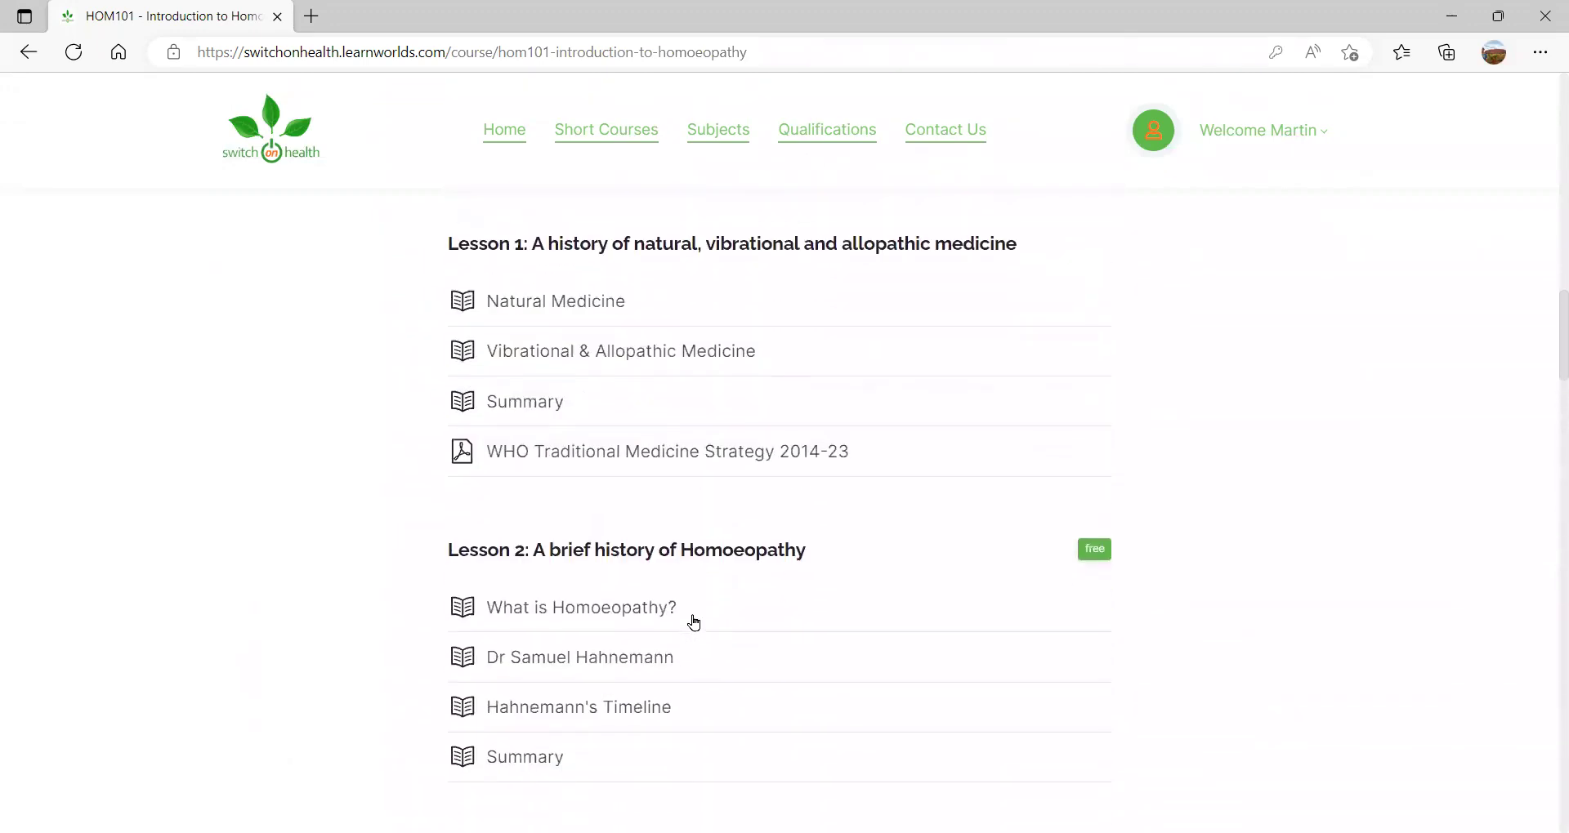
{"action": "scroll", "coordinate": [692, 620], "scroll_direction": "down", "scroll_amount": 1}
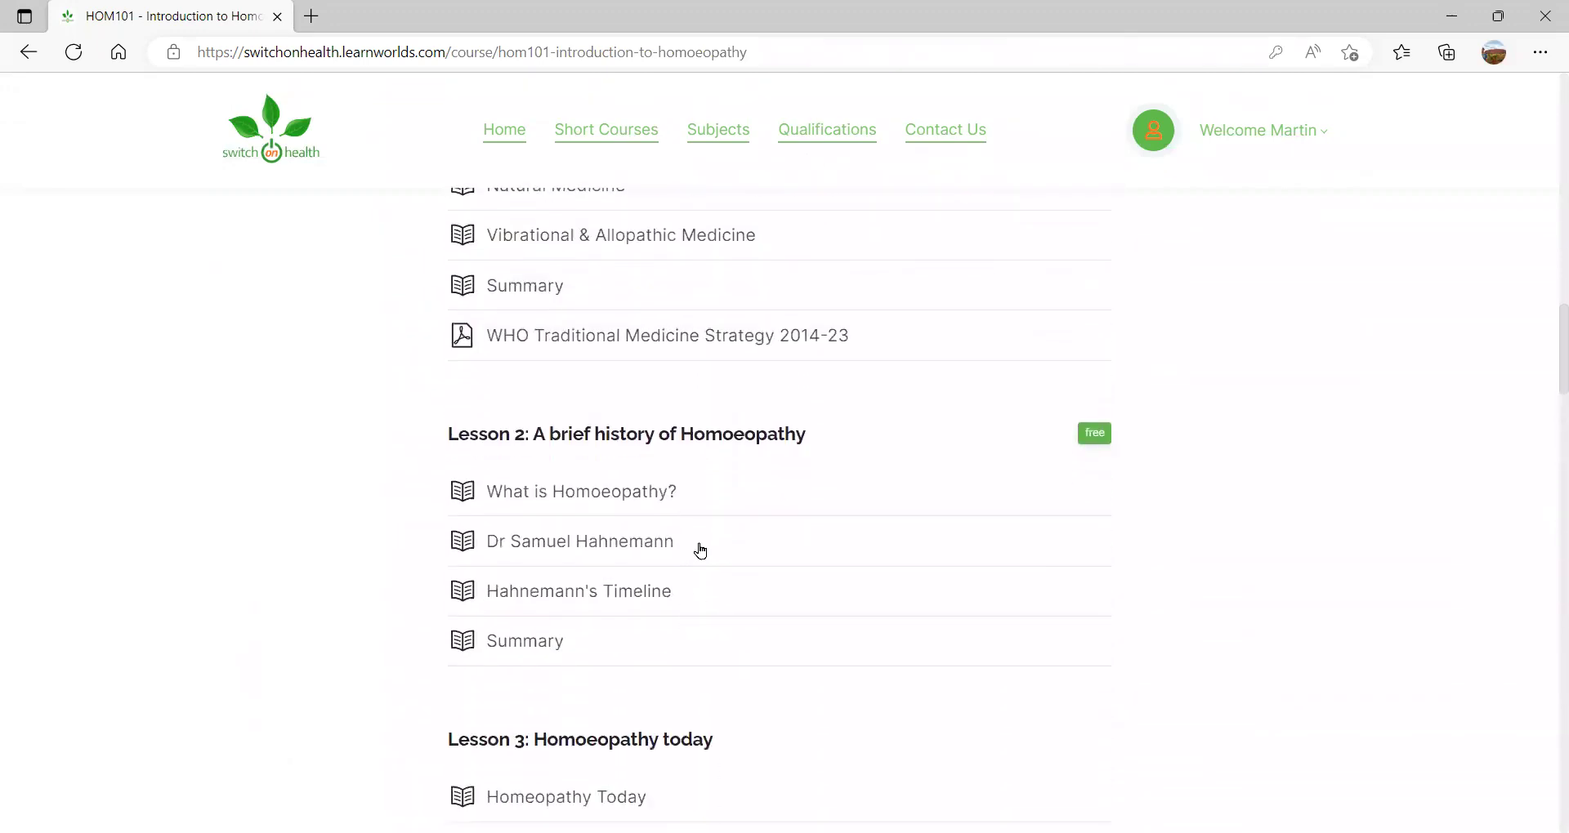
{"action": "left_click", "coordinate": [652, 499]}
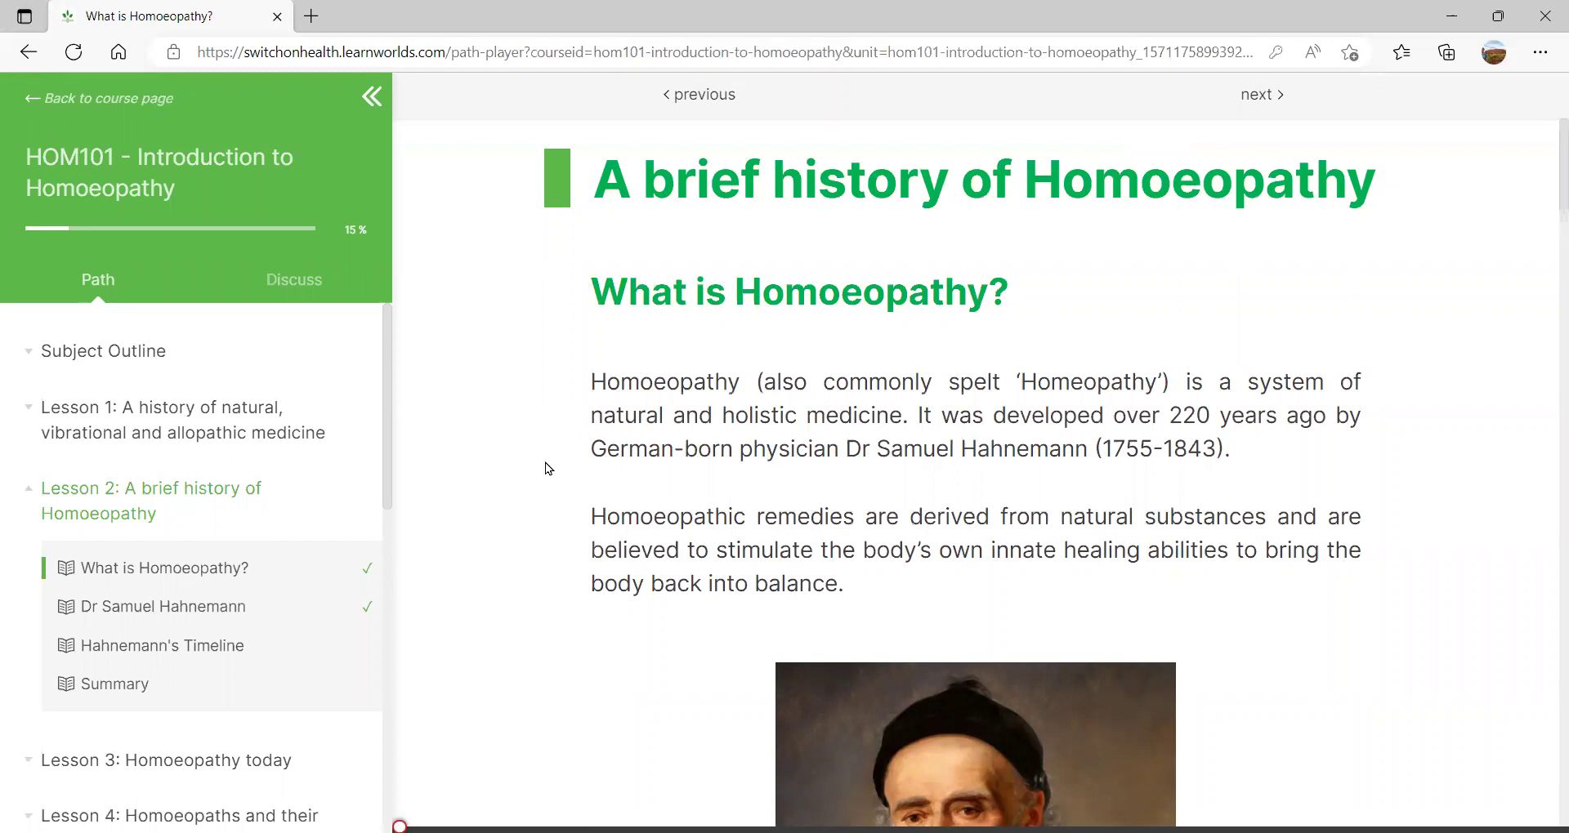
- Highlight the word "antipathy" in red in the unit's paragraph on allopathy and antipathy
{"action": "scroll", "coordinate": [546, 462], "scroll_direction": "down", "scroll_amount": 10}
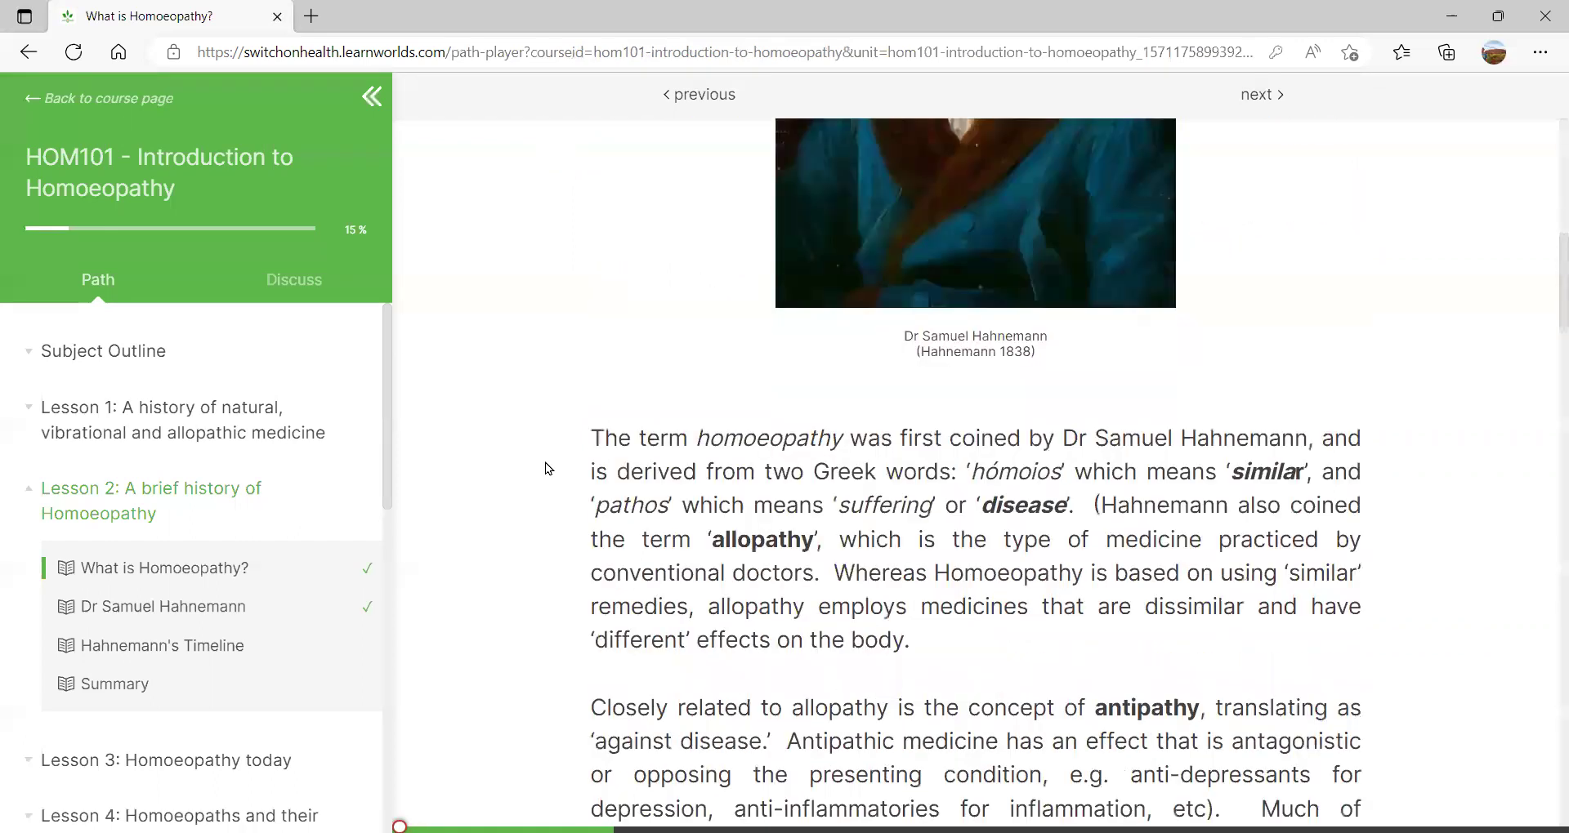
{"action": "scroll", "coordinate": [546, 462], "scroll_direction": "down", "scroll_amount": 4}
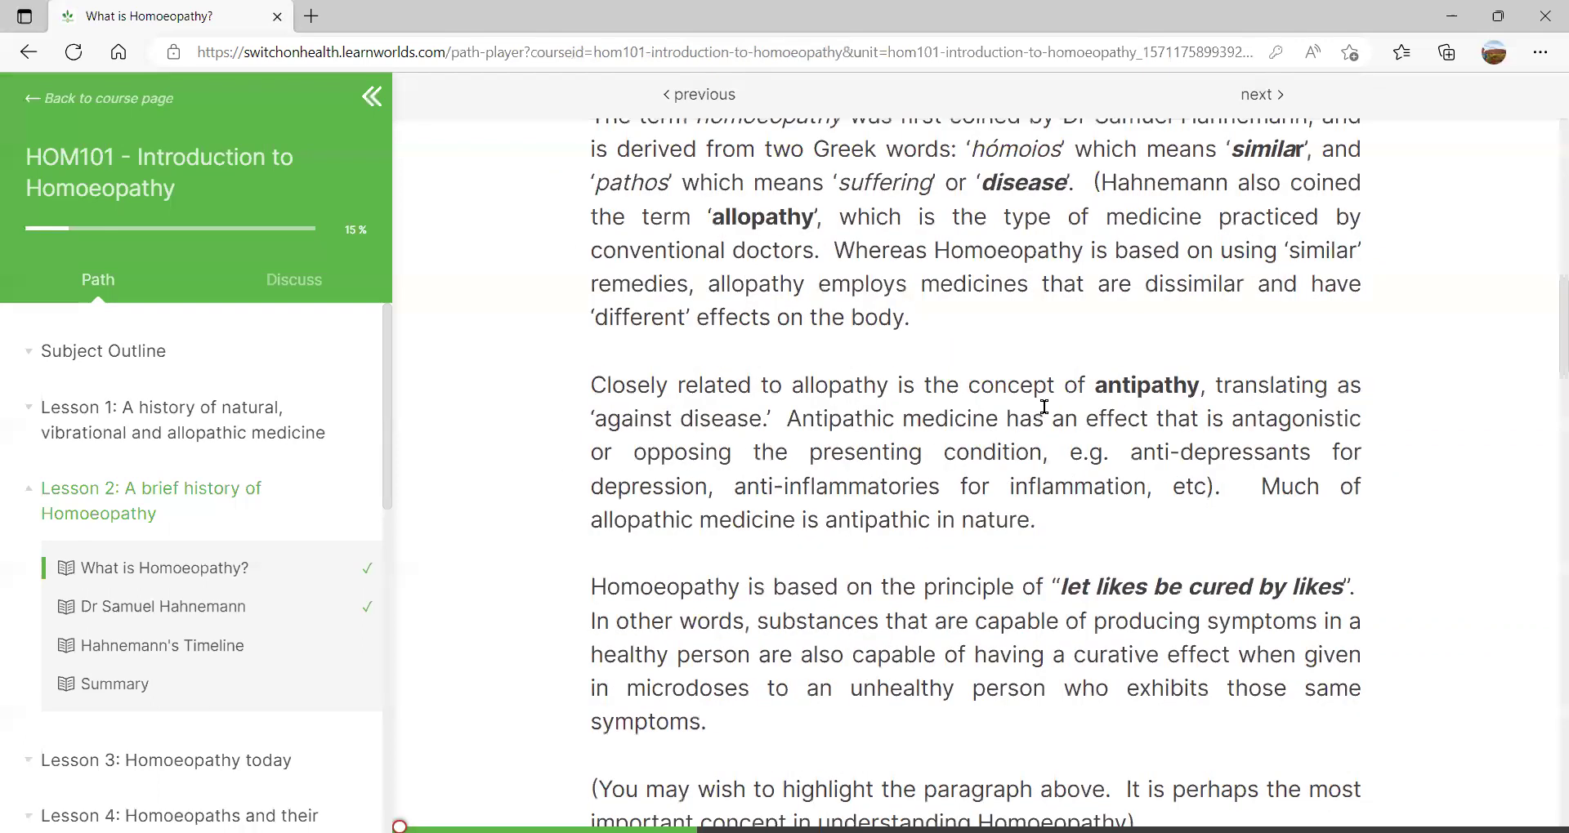
{"action": "left_click_drag", "start_coordinate": [1095, 384], "coordinate": [1196, 385]}
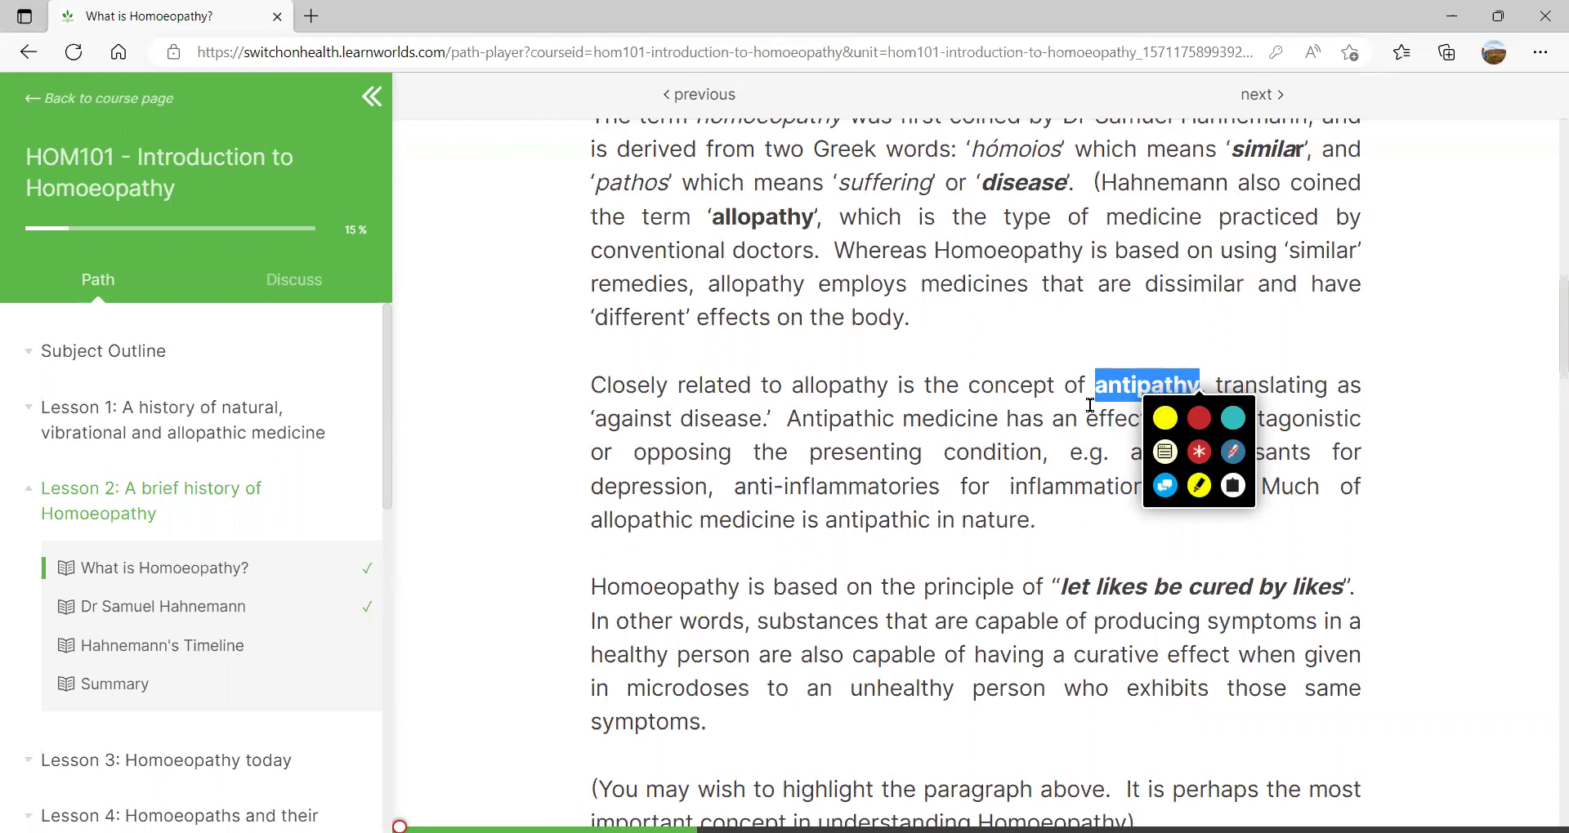
{"action": "left_click", "coordinate": [1197, 420]}
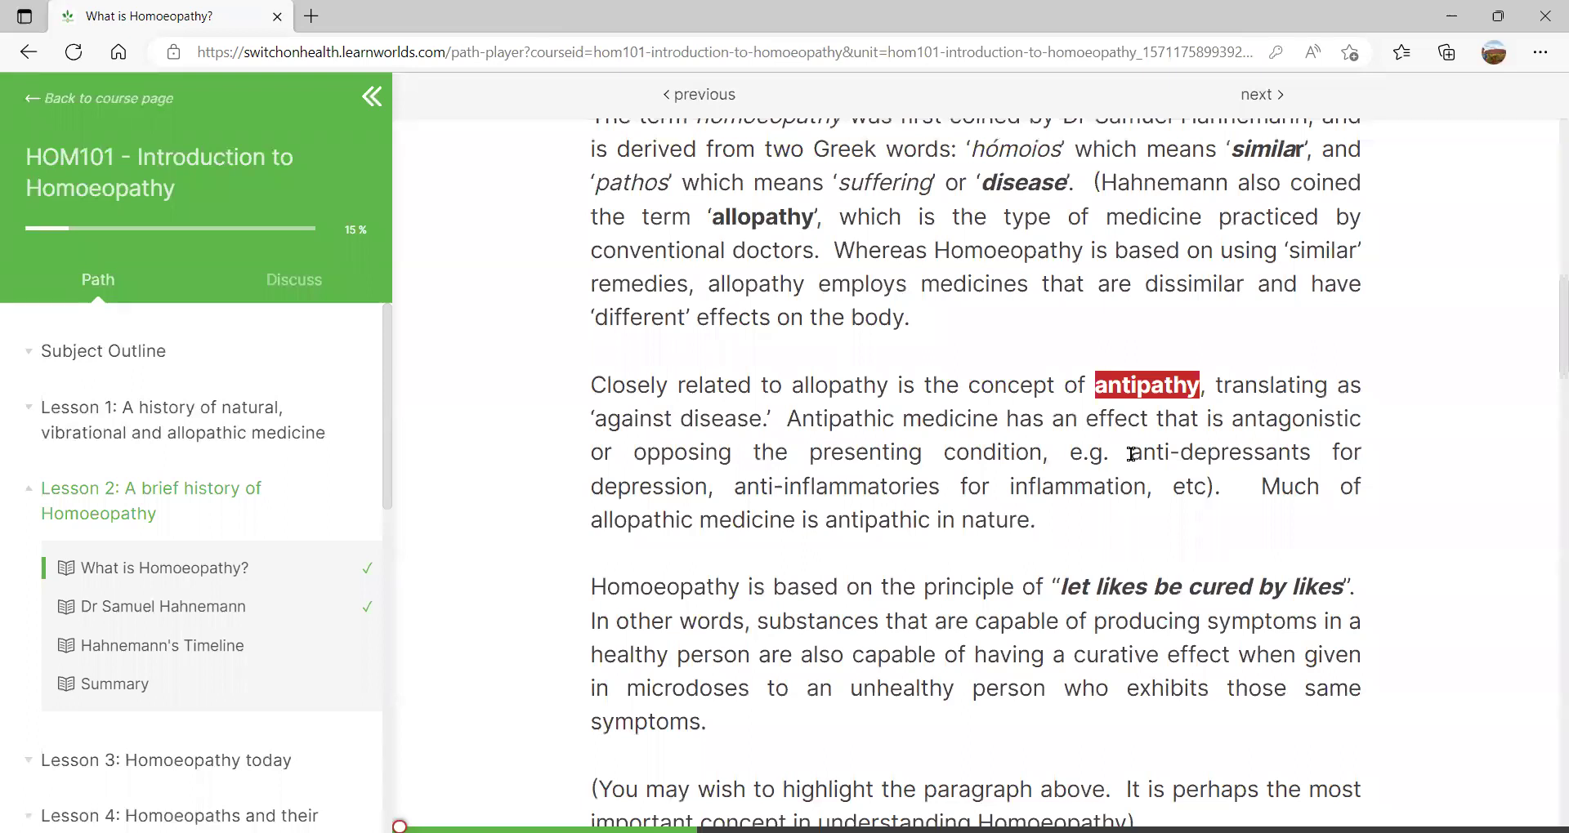
- Remove the red mark from the word "antipathy" and highlight it in yellow instead
{"action": "left_click", "coordinate": [1152, 385]}
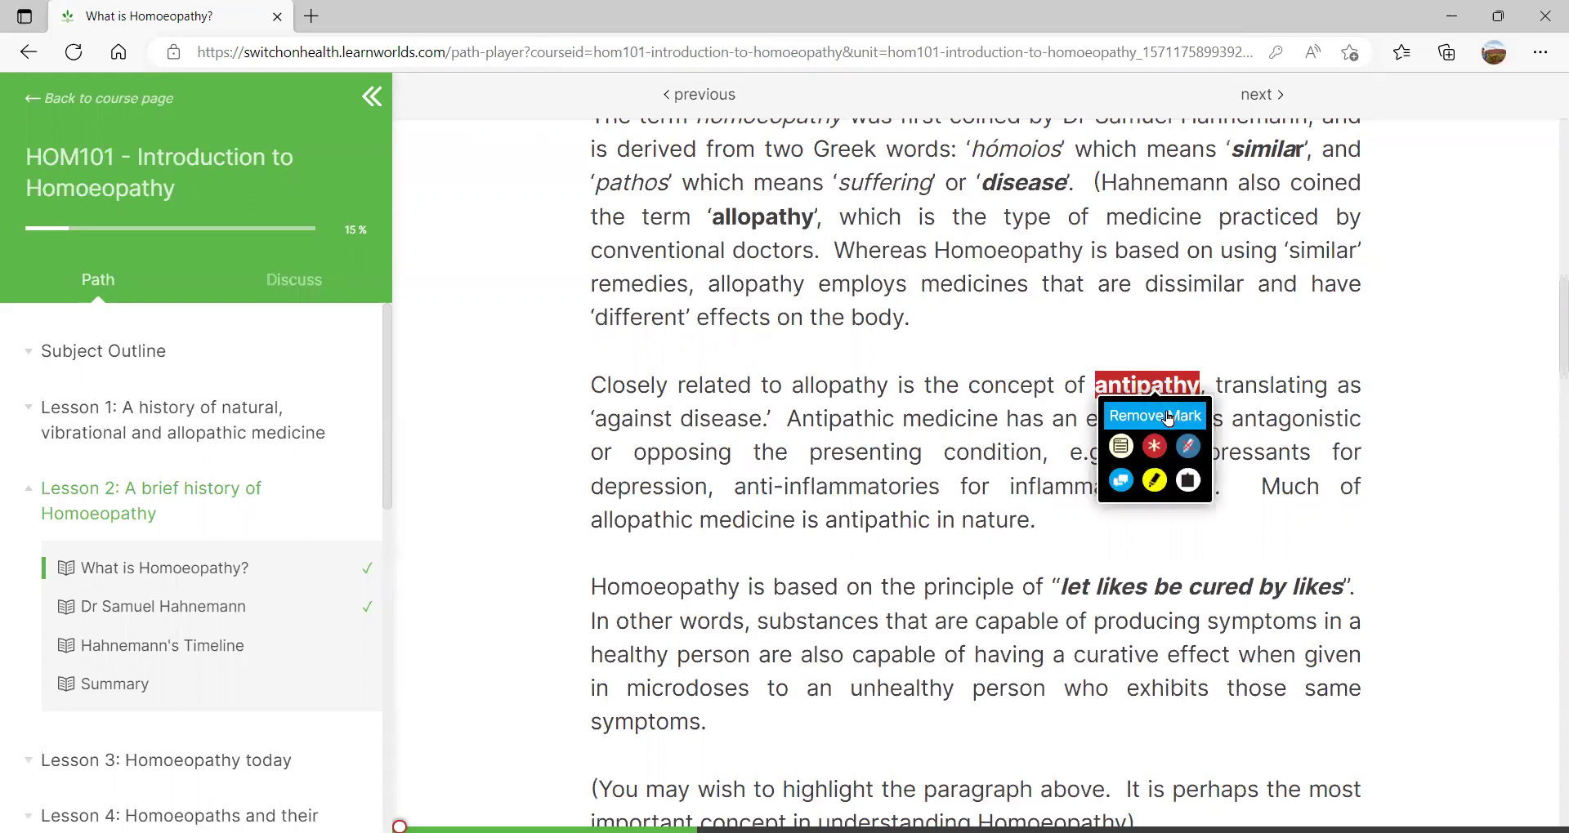
{"action": "left_click", "coordinate": [1168, 417]}
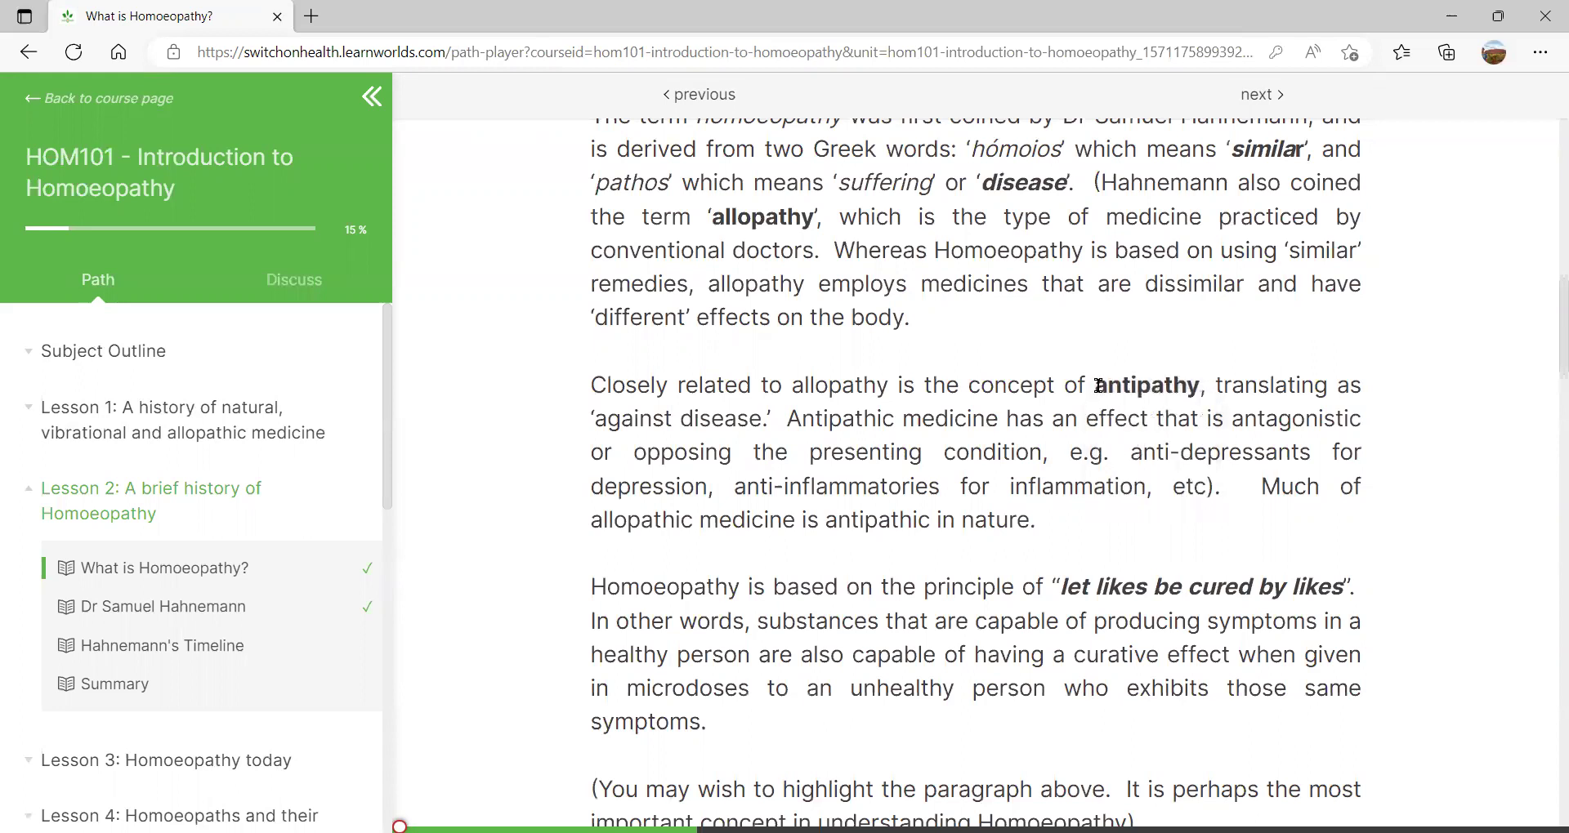
{"action": "left_click_drag", "start_coordinate": [1097, 386], "coordinate": [1200, 388]}
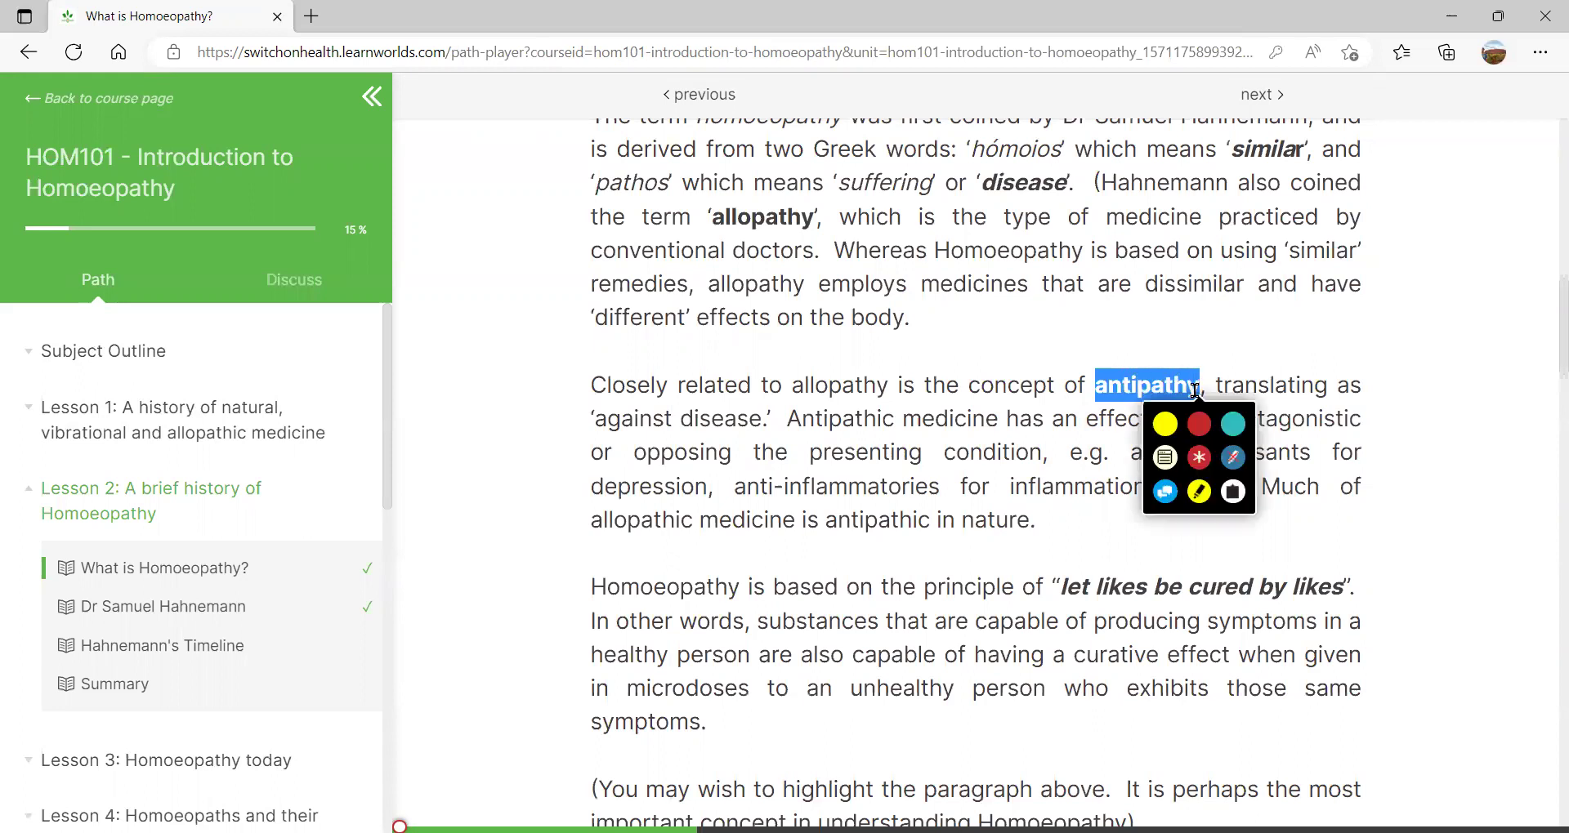
{"action": "left_click", "coordinate": [1156, 430]}
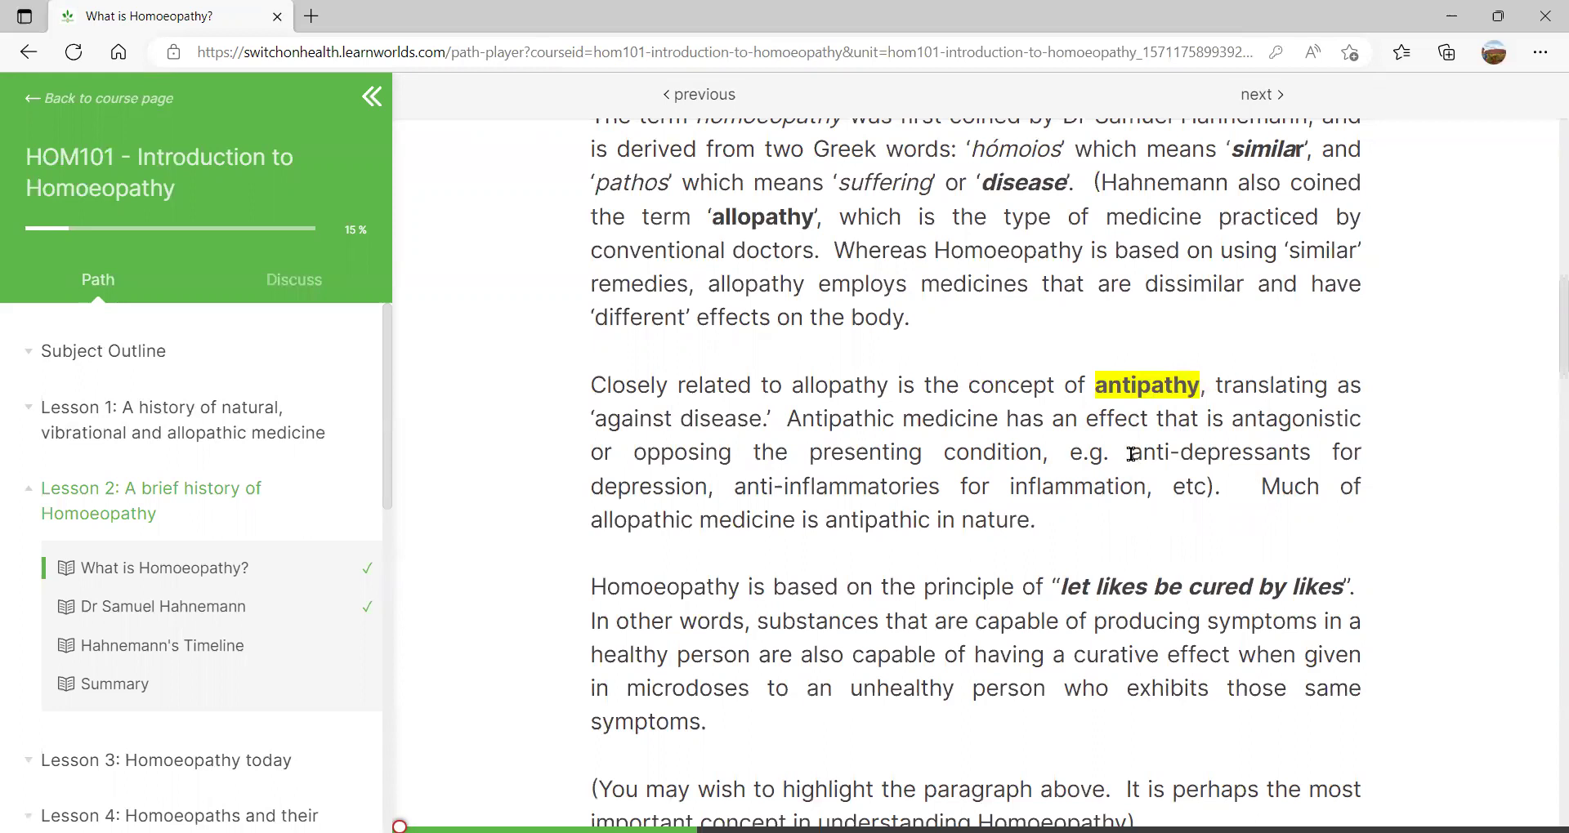
- Mark the phrase "anti-depressants for depression, anti-inflammatories for inflammation" with a star, and remove that mark again
{"action": "left_click_drag", "start_coordinate": [1131, 454], "coordinate": [1140, 472]}
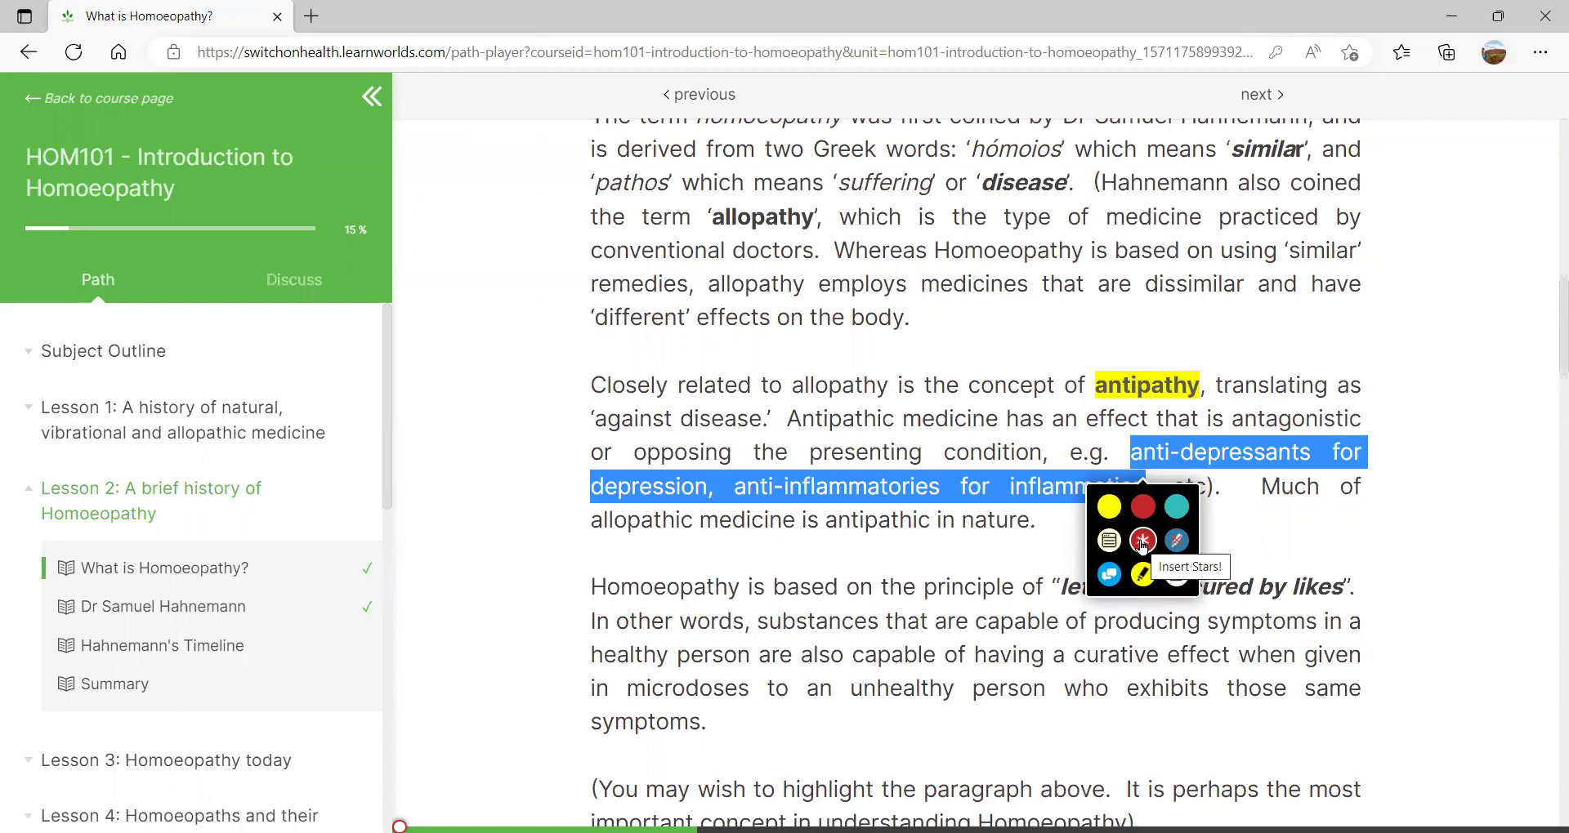
{"action": "left_click", "coordinate": [1143, 542]}
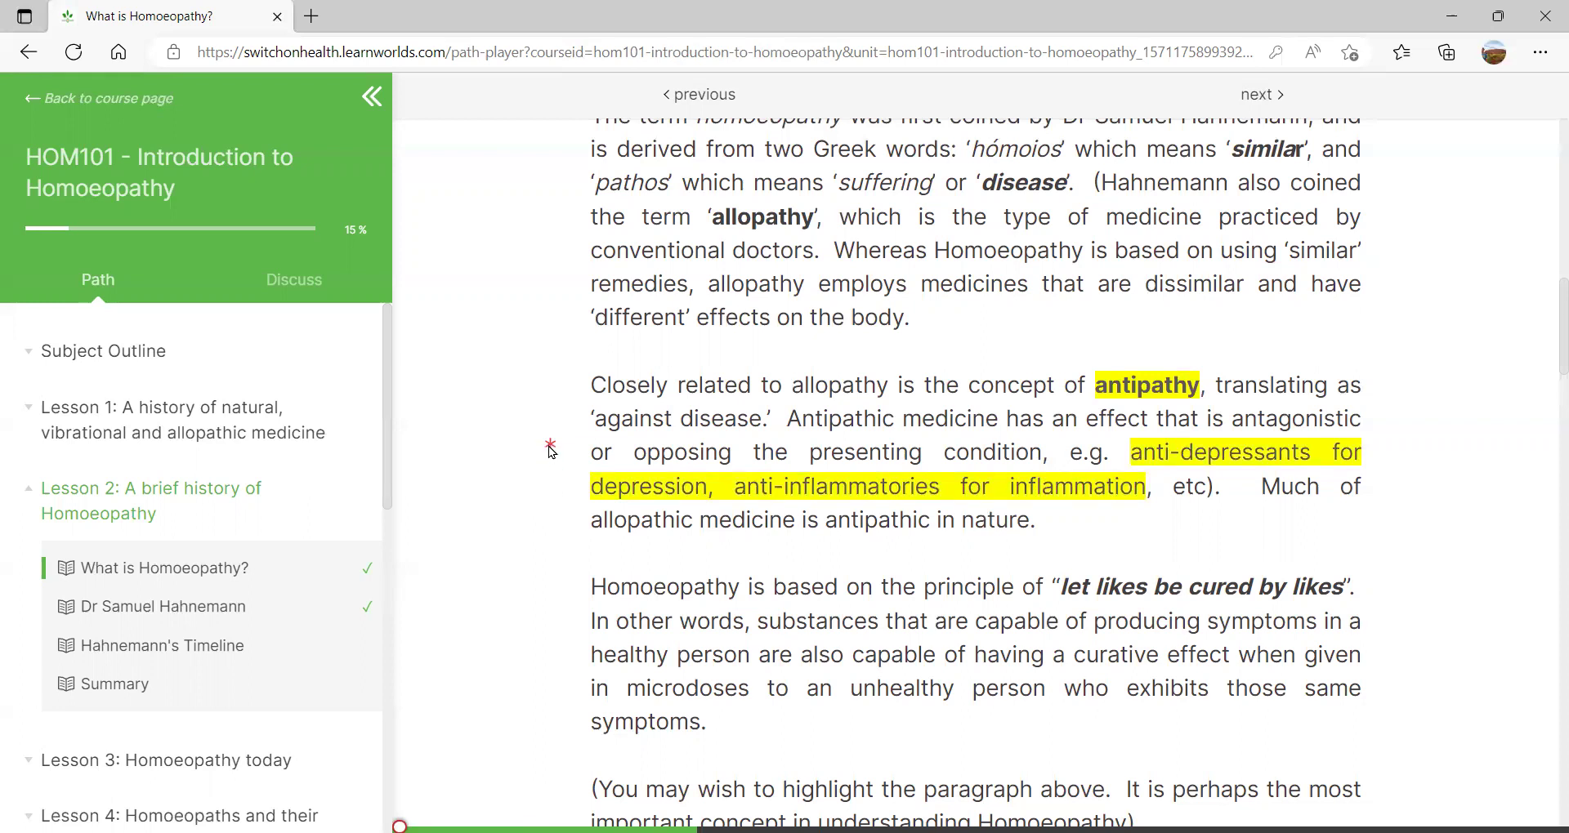
{"action": "left_click", "coordinate": [713, 490]}
{"action": "left_click", "coordinate": [726, 521]}
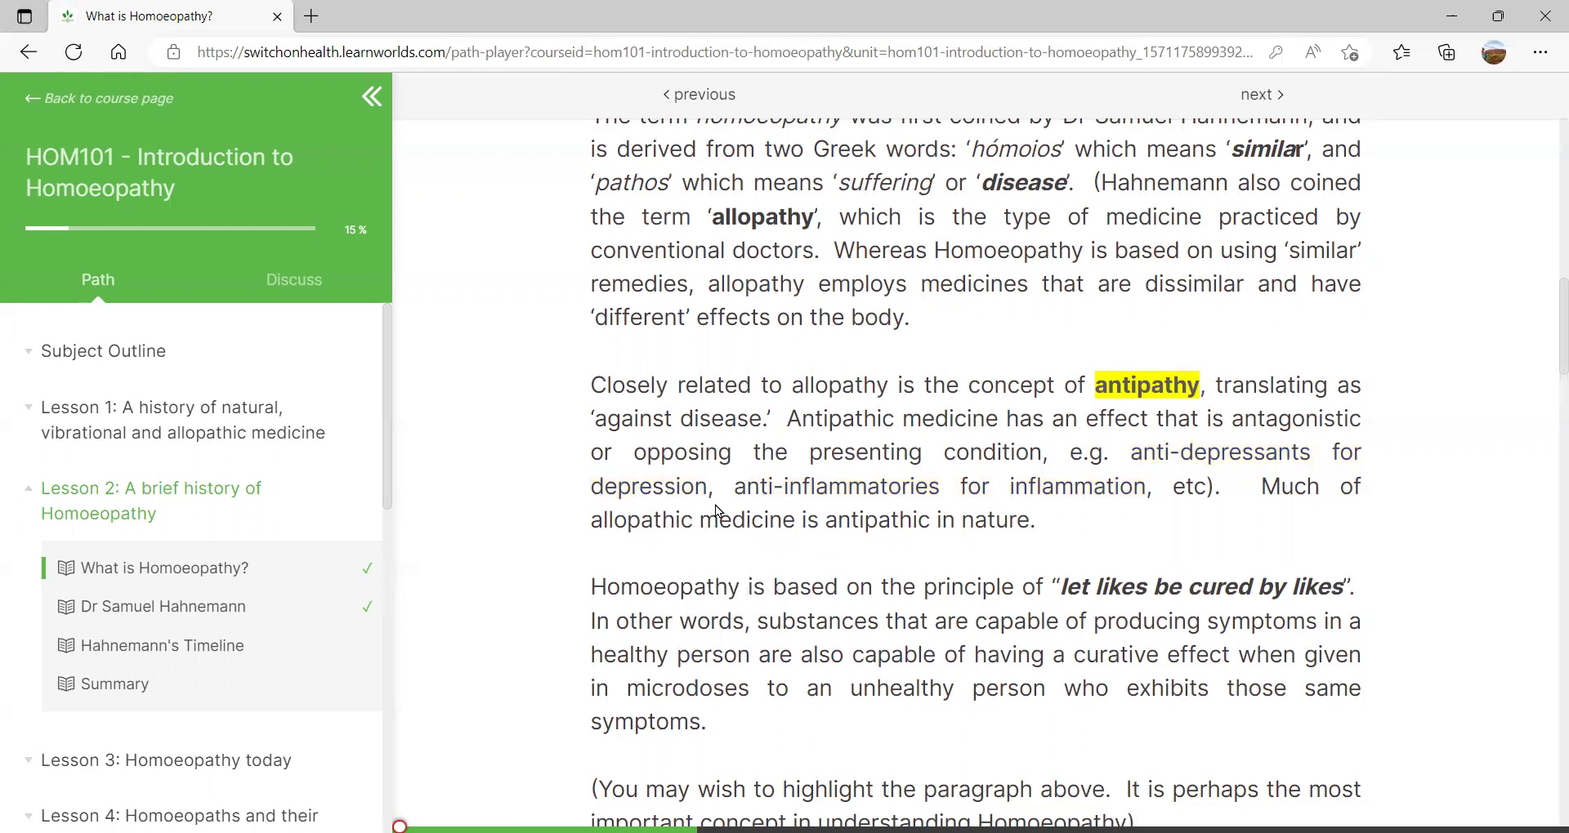
- With the Highlighter, mark "anti-depressants for depression, anti-inflammatories for inflammation," and "allopathic medicine is antipathic in nature." in yellow
{"action": "left_click", "coordinate": [715, 556]}
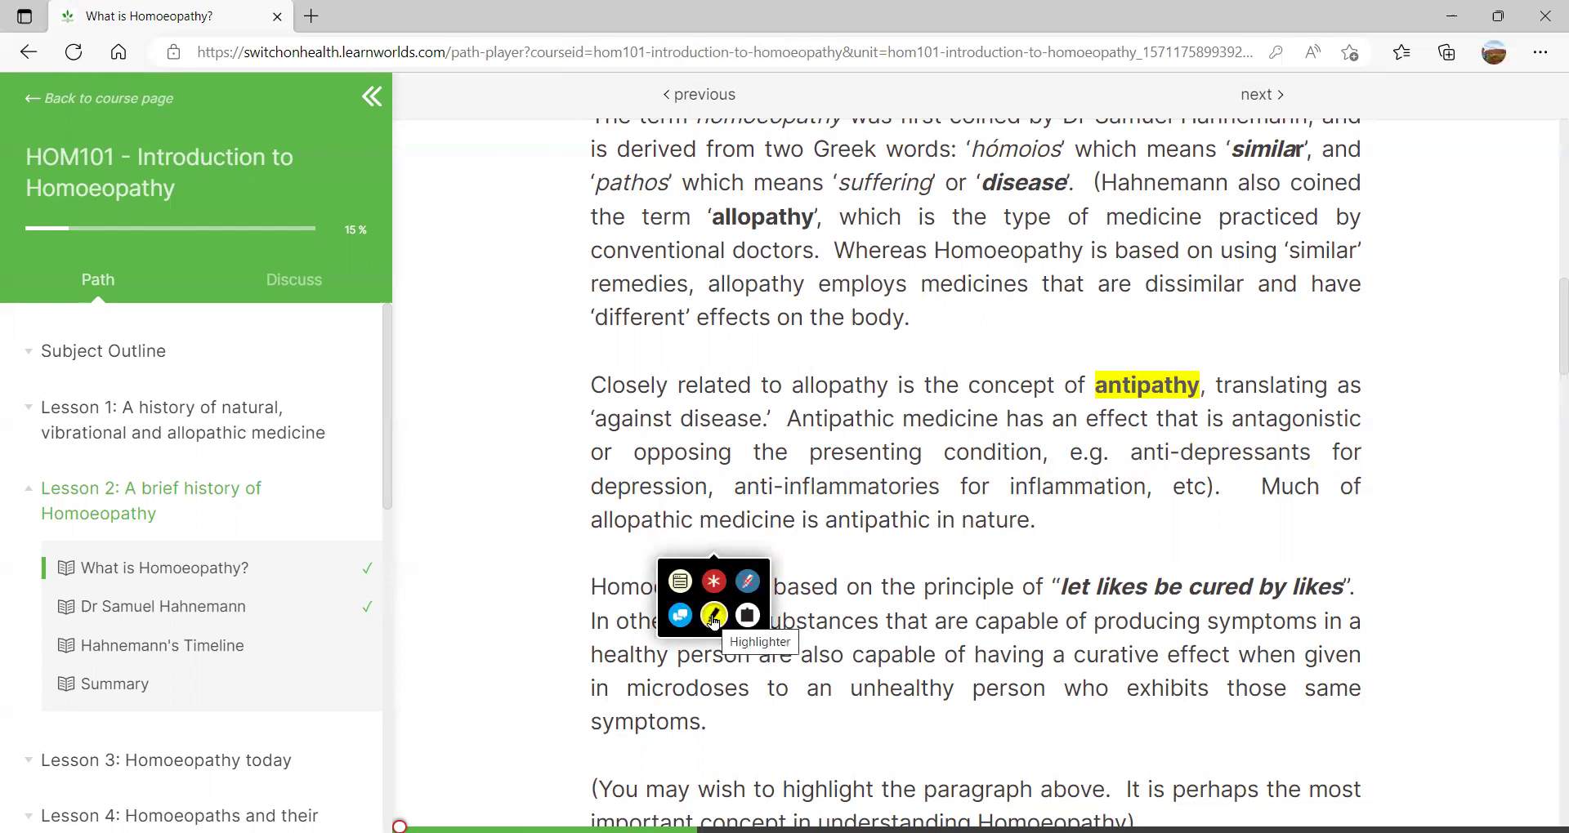
{"action": "left_click", "coordinate": [714, 619]}
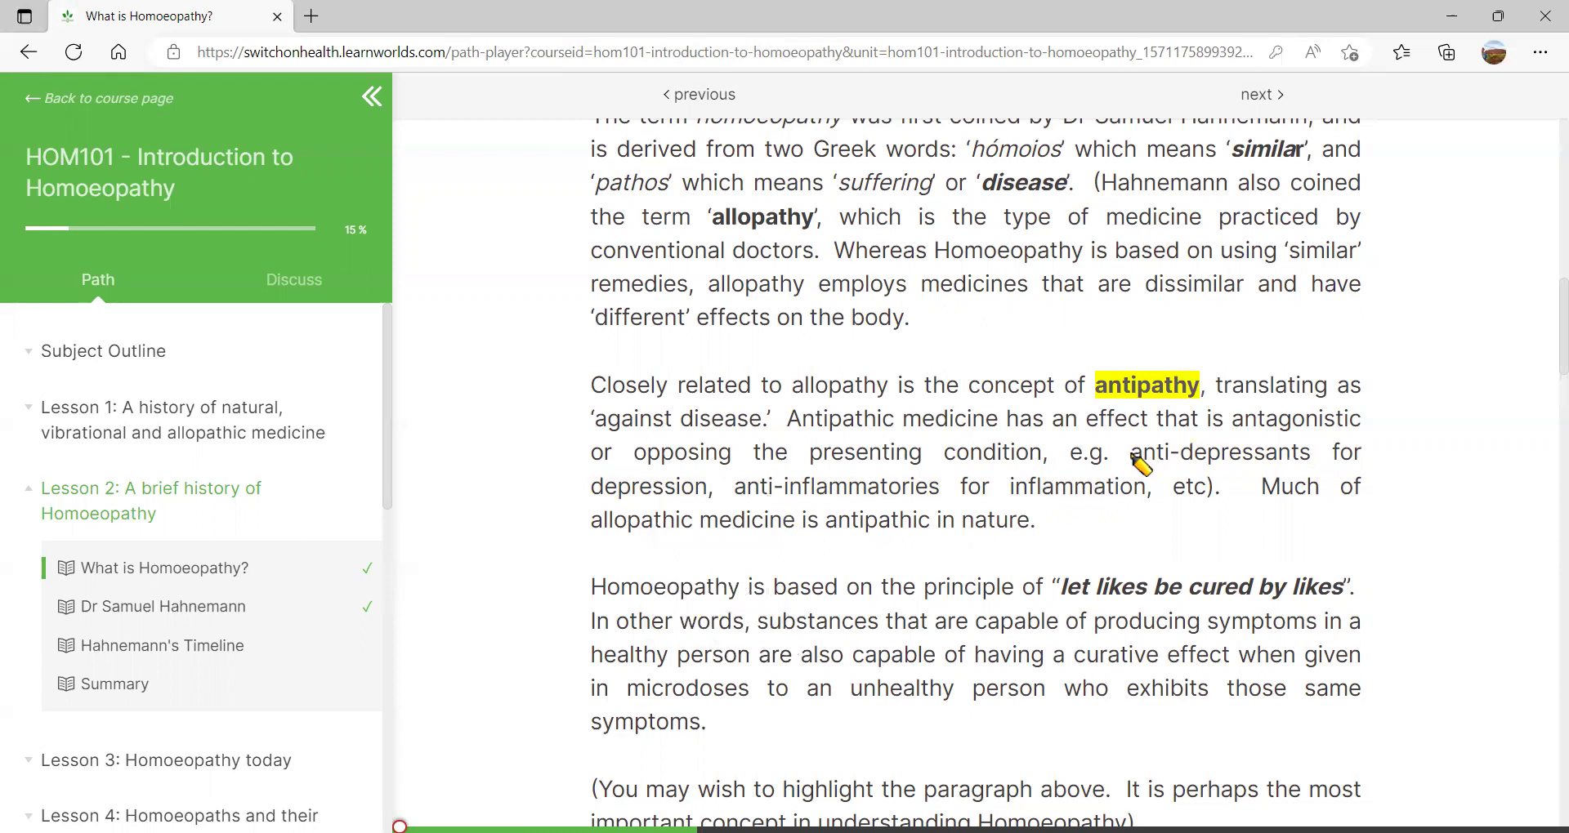
{"action": "left_click_drag", "start_coordinate": [1134, 455], "coordinate": [1152, 489]}
{"action": "left_click_drag", "start_coordinate": [588, 523], "coordinate": [940, 540]}
{"action": "scroll", "coordinate": [722, 651], "scroll_direction": "down", "scroll_amount": 3}
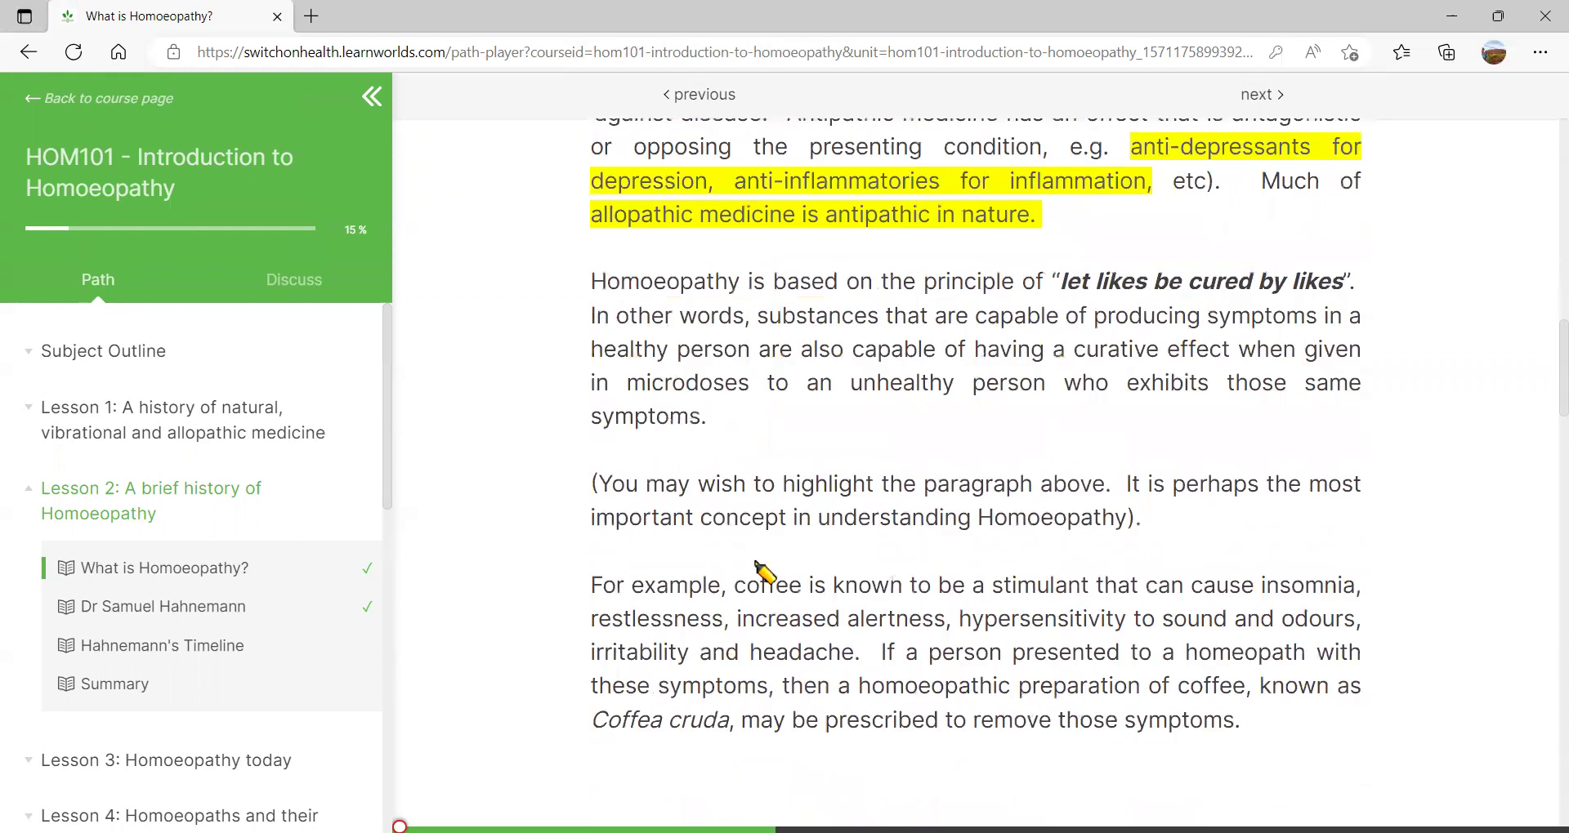
- Highlight the bracketed note beginning "You may wish to highlight the paragraph above" and remove that highlight again
{"action": "scroll", "coordinate": [834, 474], "scroll_direction": "down", "scroll_amount": 1}
{"action": "left_click_drag", "start_coordinate": [598, 468], "coordinate": [1132, 507]}
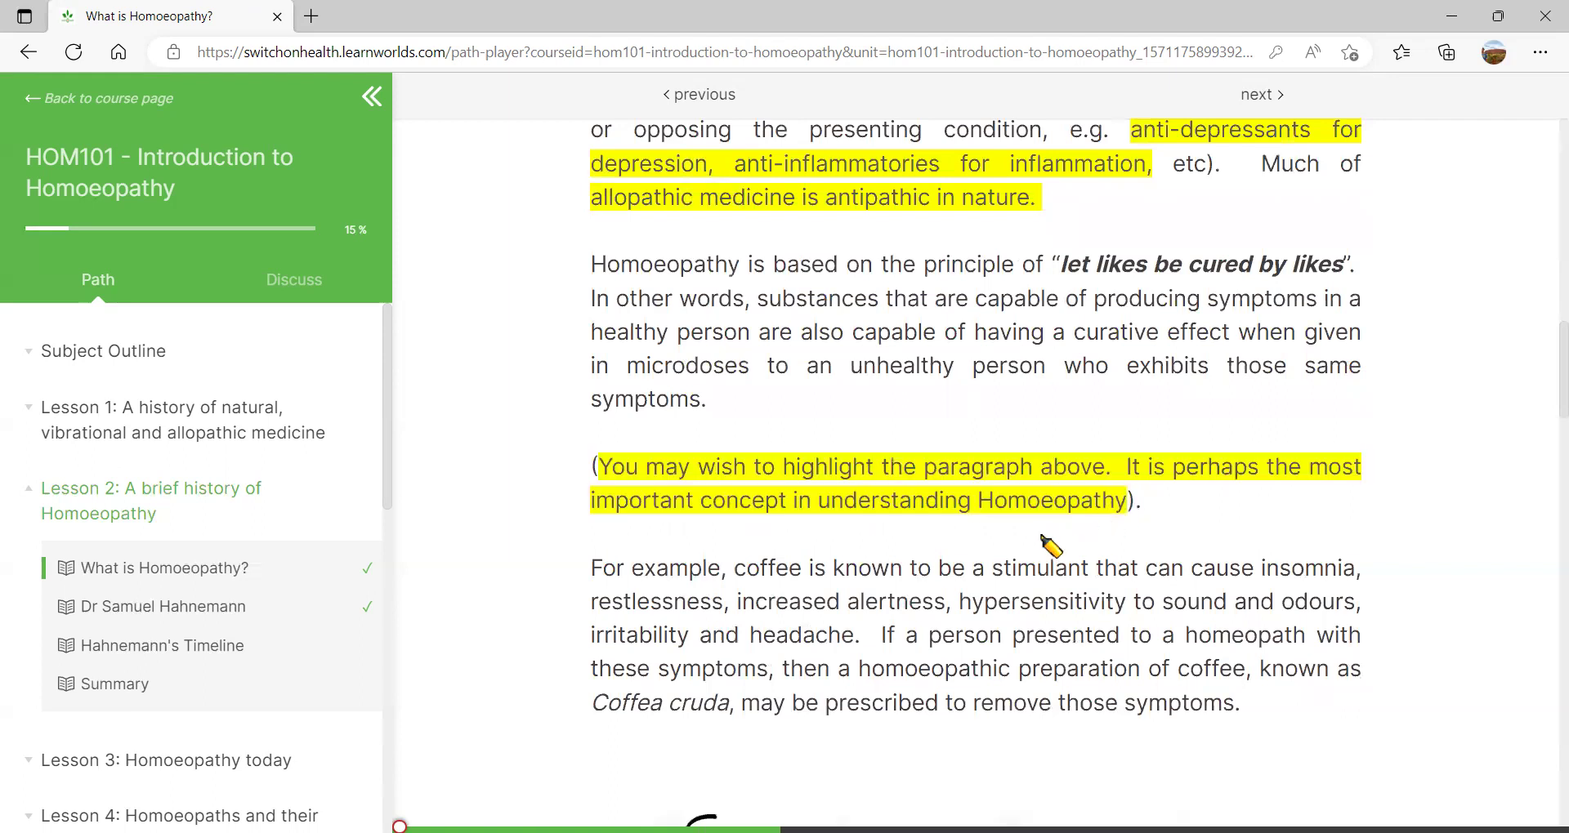
{"action": "left_click", "coordinate": [817, 478]}
{"action": "left_click", "coordinate": [814, 471]}
{"action": "left_click", "coordinate": [820, 505]}
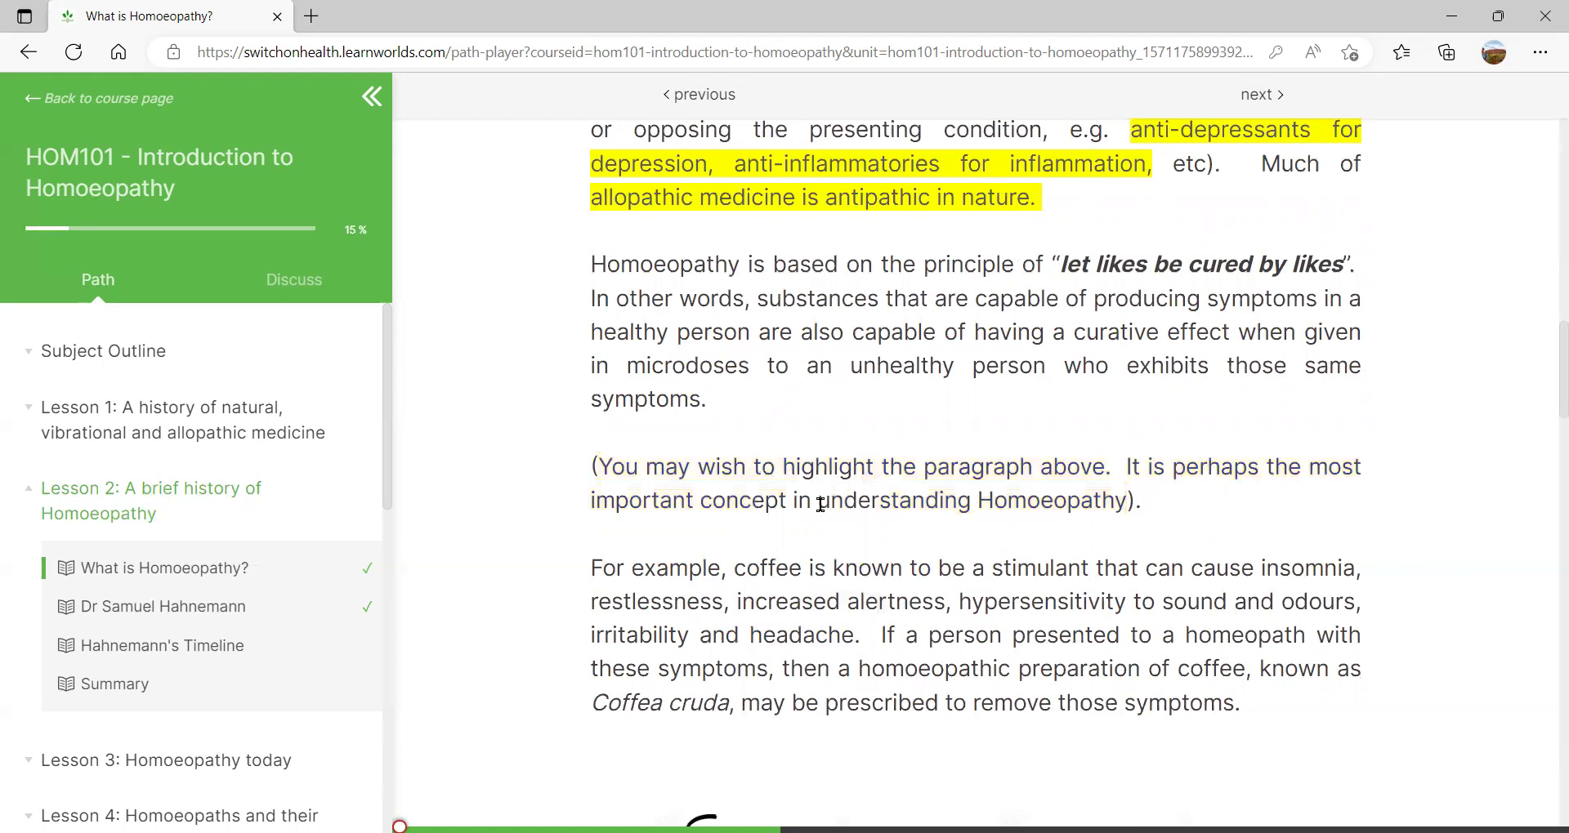
- Highlight the whole paragraph on the principle "let likes be cured by likes" in yellow and turn the Highlighter off
{"action": "left_click", "coordinate": [747, 317]}
{"action": "left_click", "coordinate": [716, 371]}
{"action": "mouse_move", "coordinate": [603, 272]}
{"action": "left_mouse_down"}
{"action": "mouse_move", "coordinate": [670, 335]}
{"action": "mouse_move", "coordinate": [703, 402]}
{"action": "left_mouse_up"}
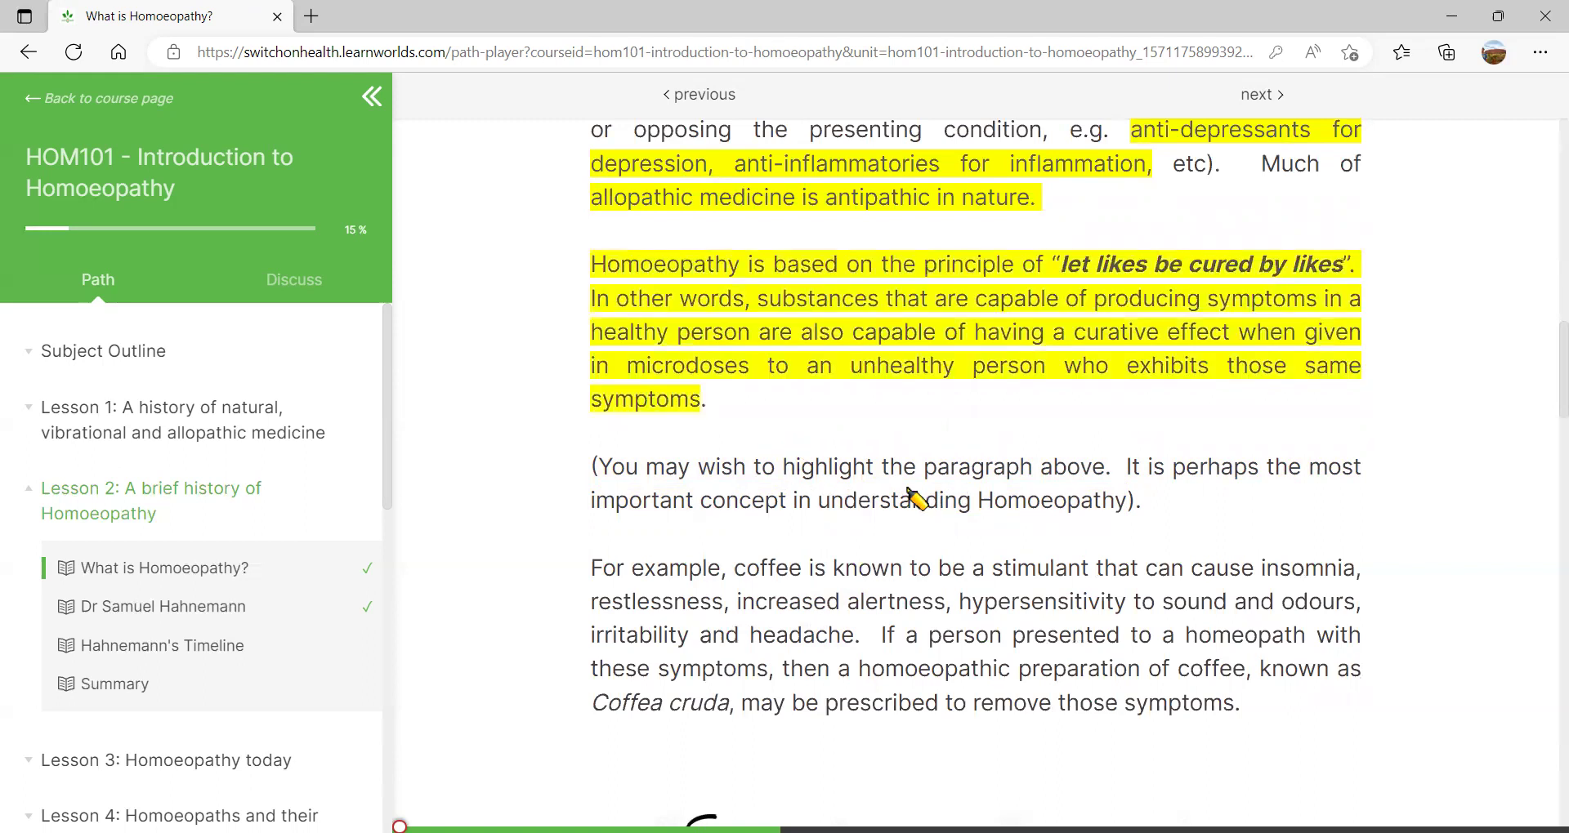
{"action": "left_click", "coordinate": [874, 419]}
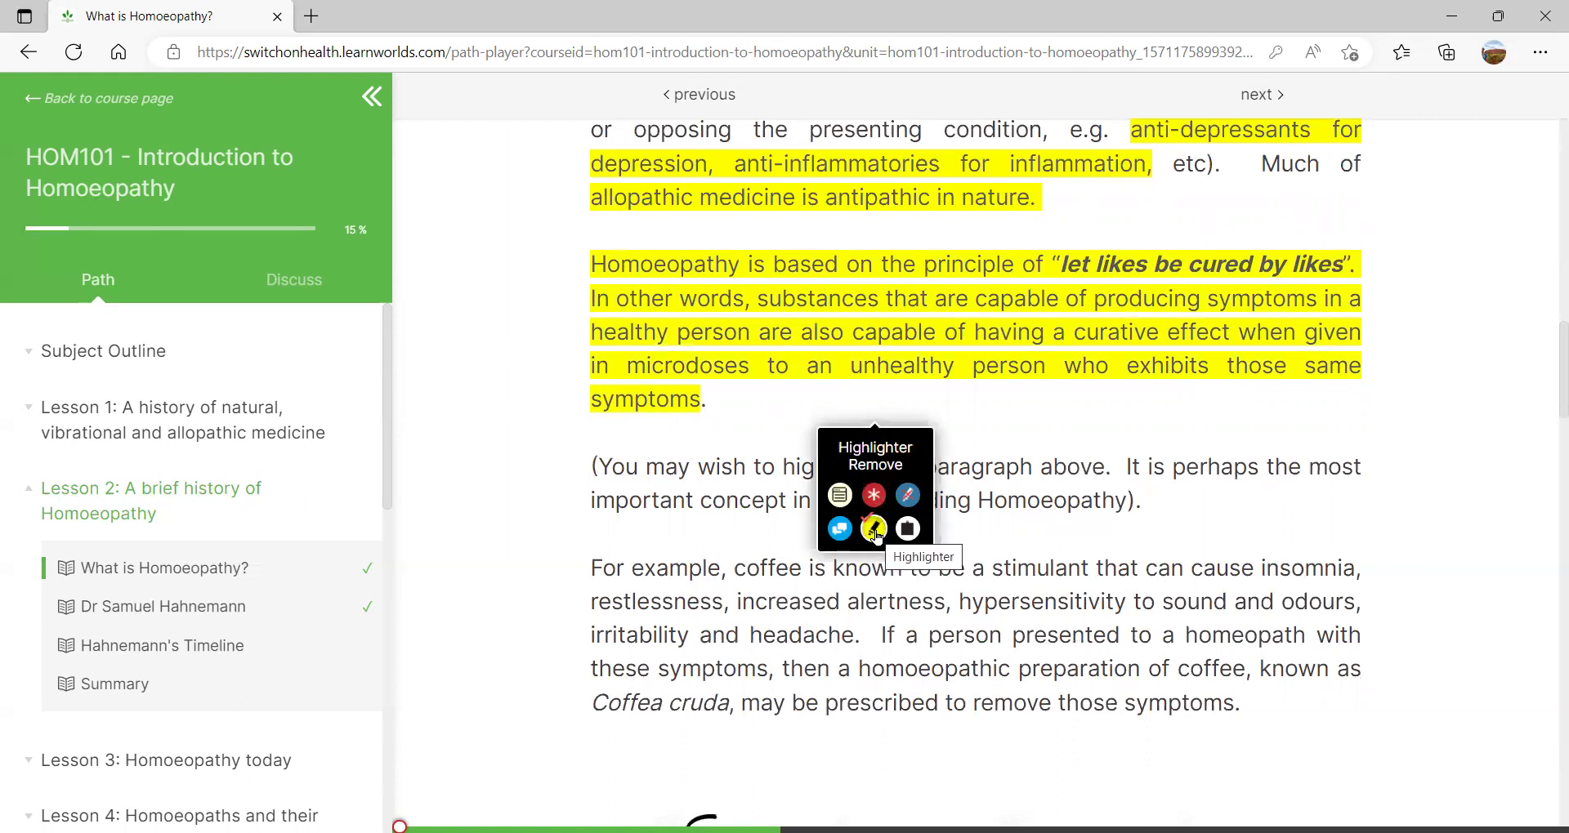
{"action": "left_click", "coordinate": [875, 532]}
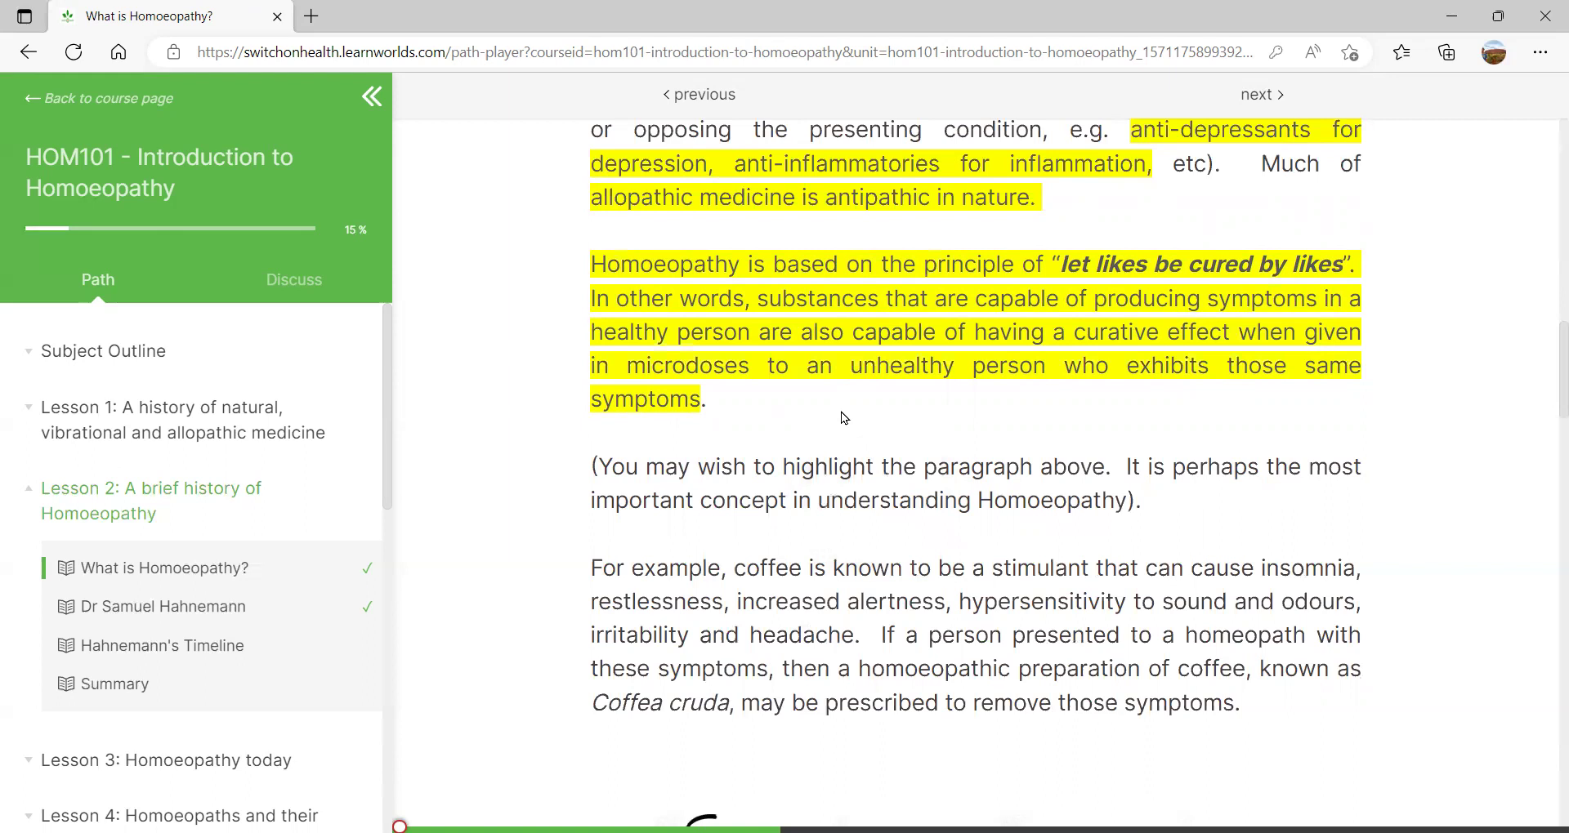
{"action": "scroll", "coordinate": [669, 539], "scroll_direction": "down", "scroll_amount": 3}
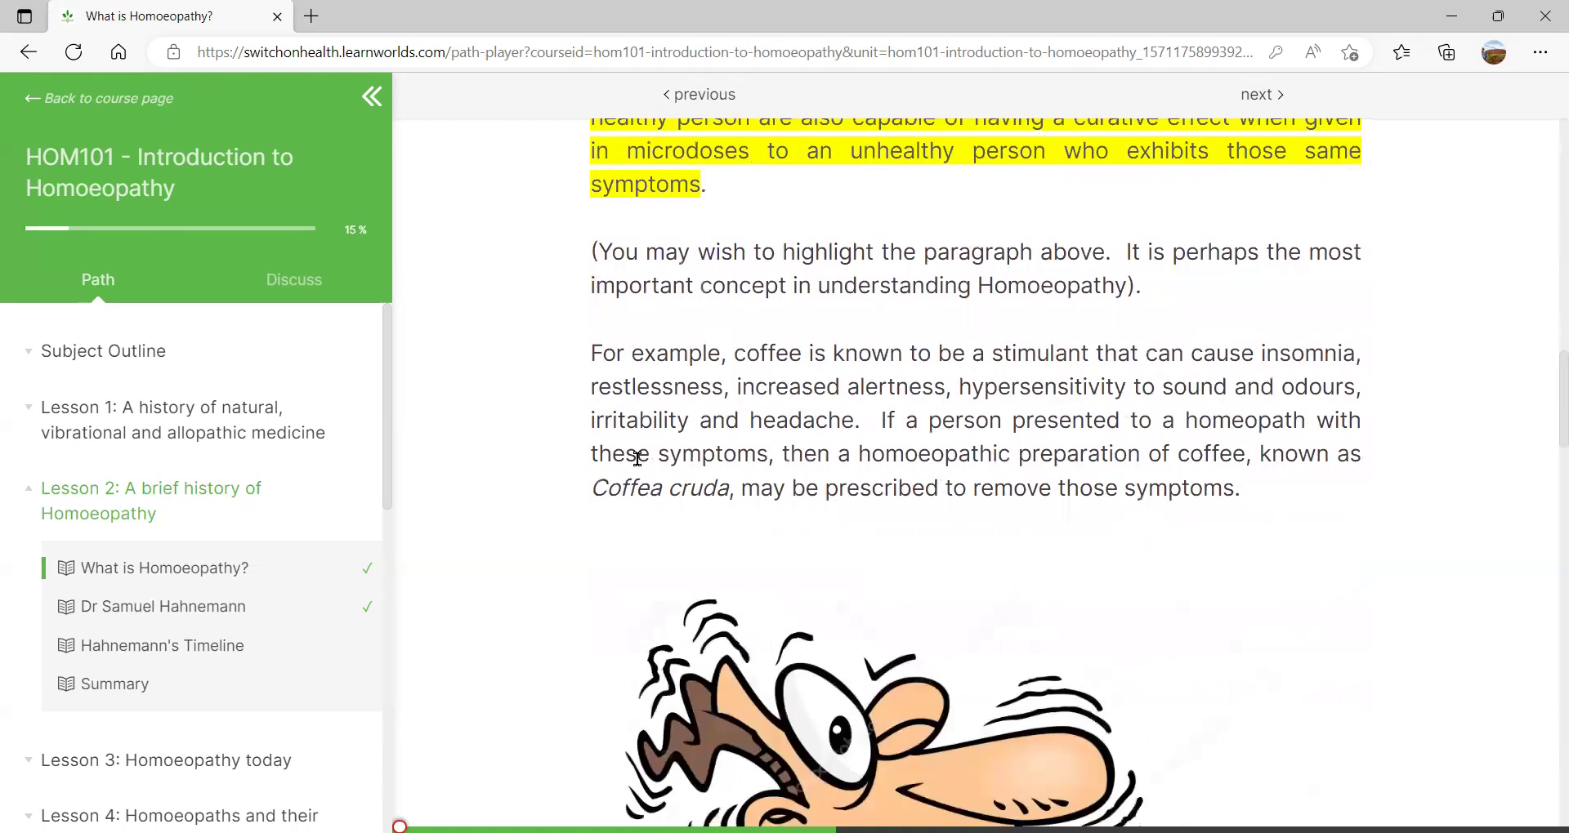
{"action": "left_click", "coordinate": [593, 350]}
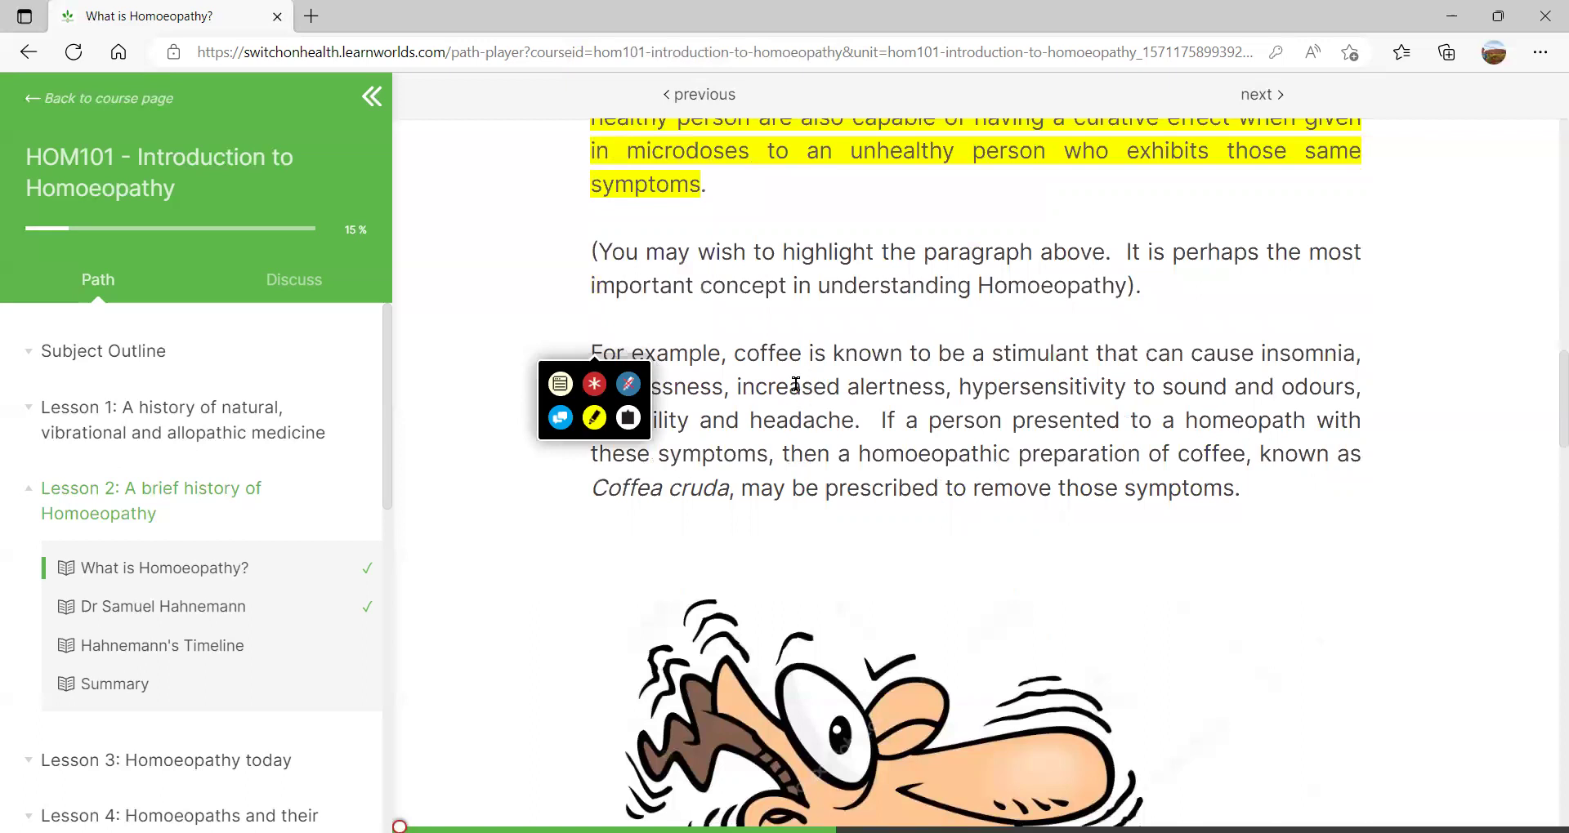
{"action": "left_click", "coordinate": [628, 419]}
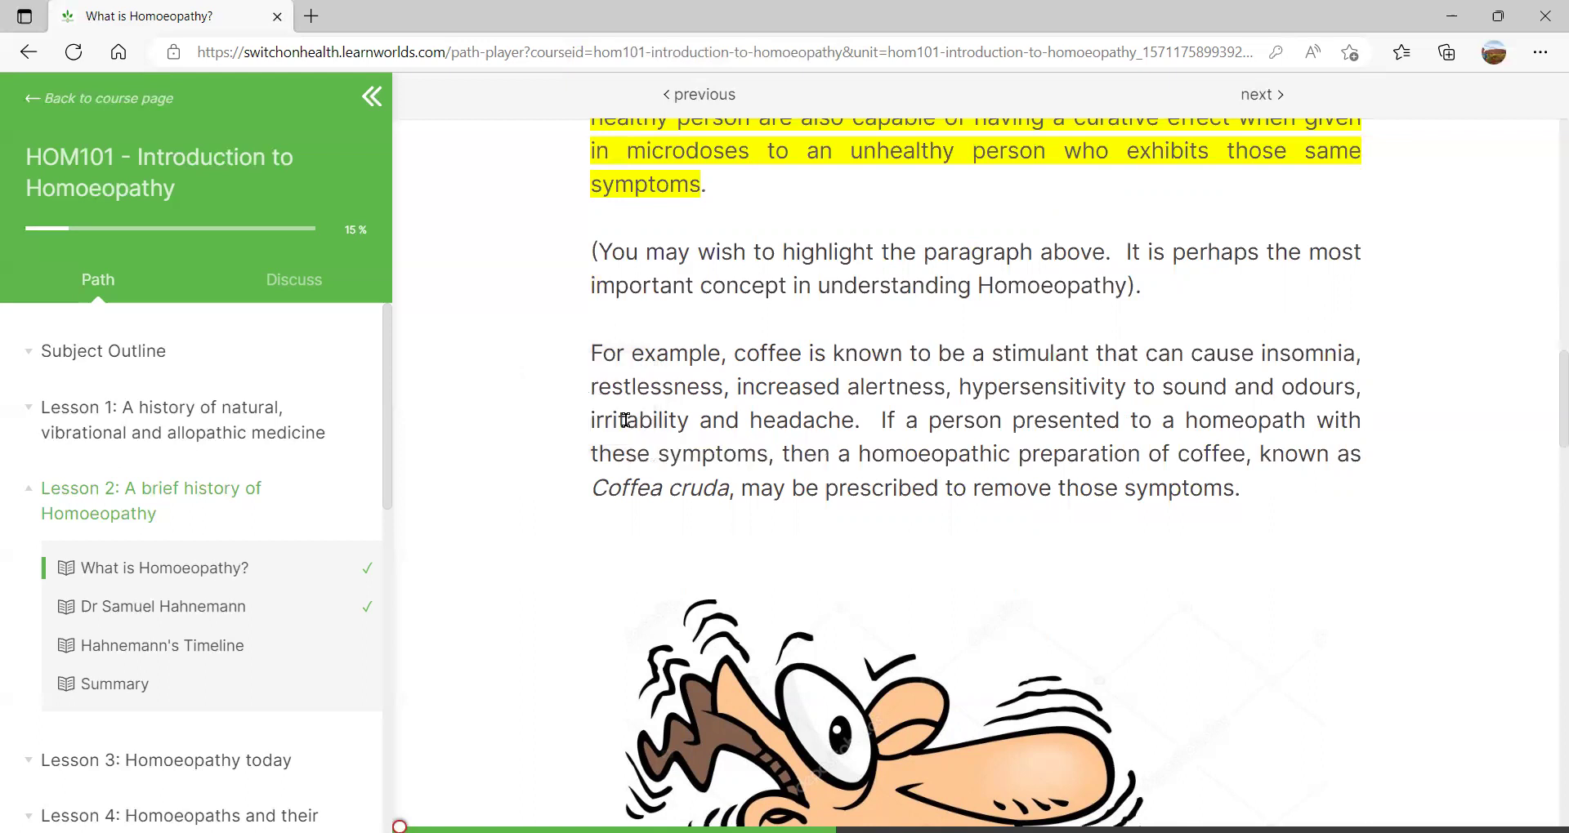
{"action": "left_click", "coordinate": [592, 384]}
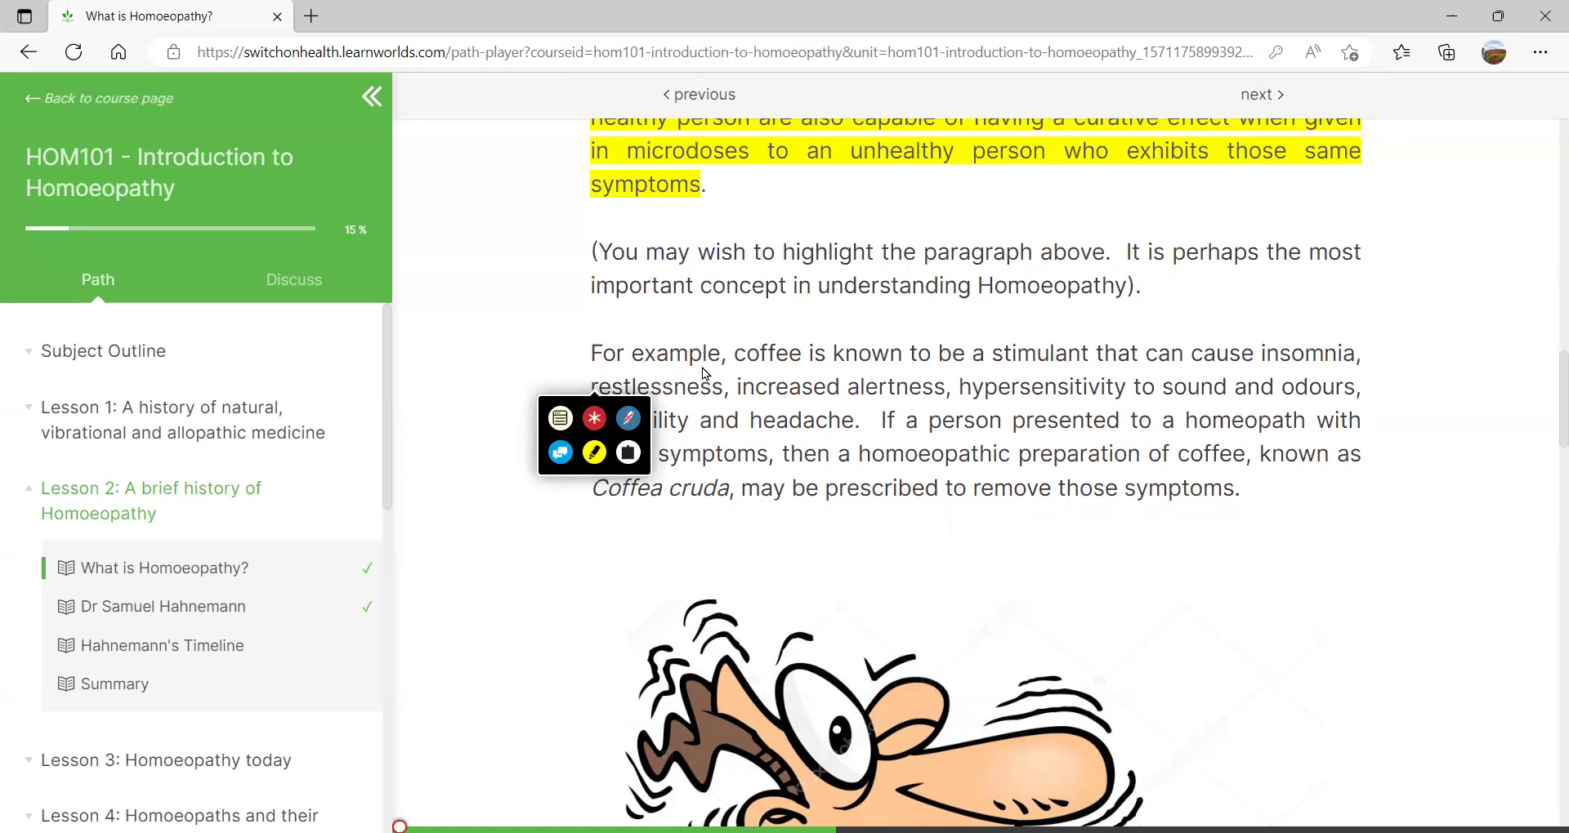
- Attach the note "THIS IS IMPORTANT" to the text from "hómoios" to "disease", then reopen the note to check it and close it
{"action": "scroll", "coordinate": [662, 352], "scroll_direction": "up", "scroll_amount": 5}
{"action": "scroll", "coordinate": [644, 340], "scroll_direction": "up", "scroll_amount": 5}
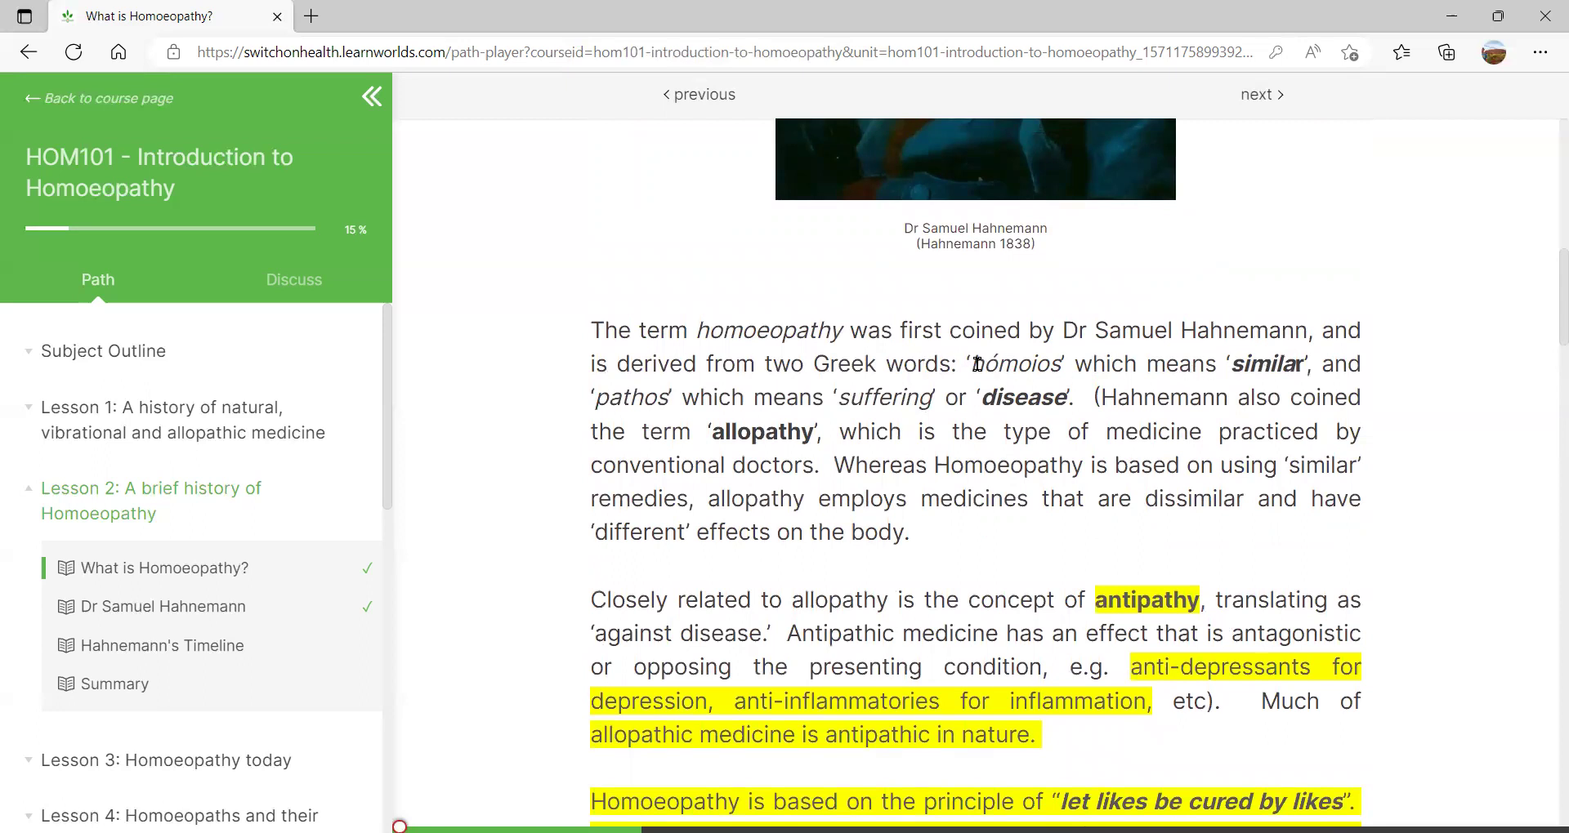
{"action": "left_click_drag", "start_coordinate": [971, 365], "coordinate": [1069, 394]}
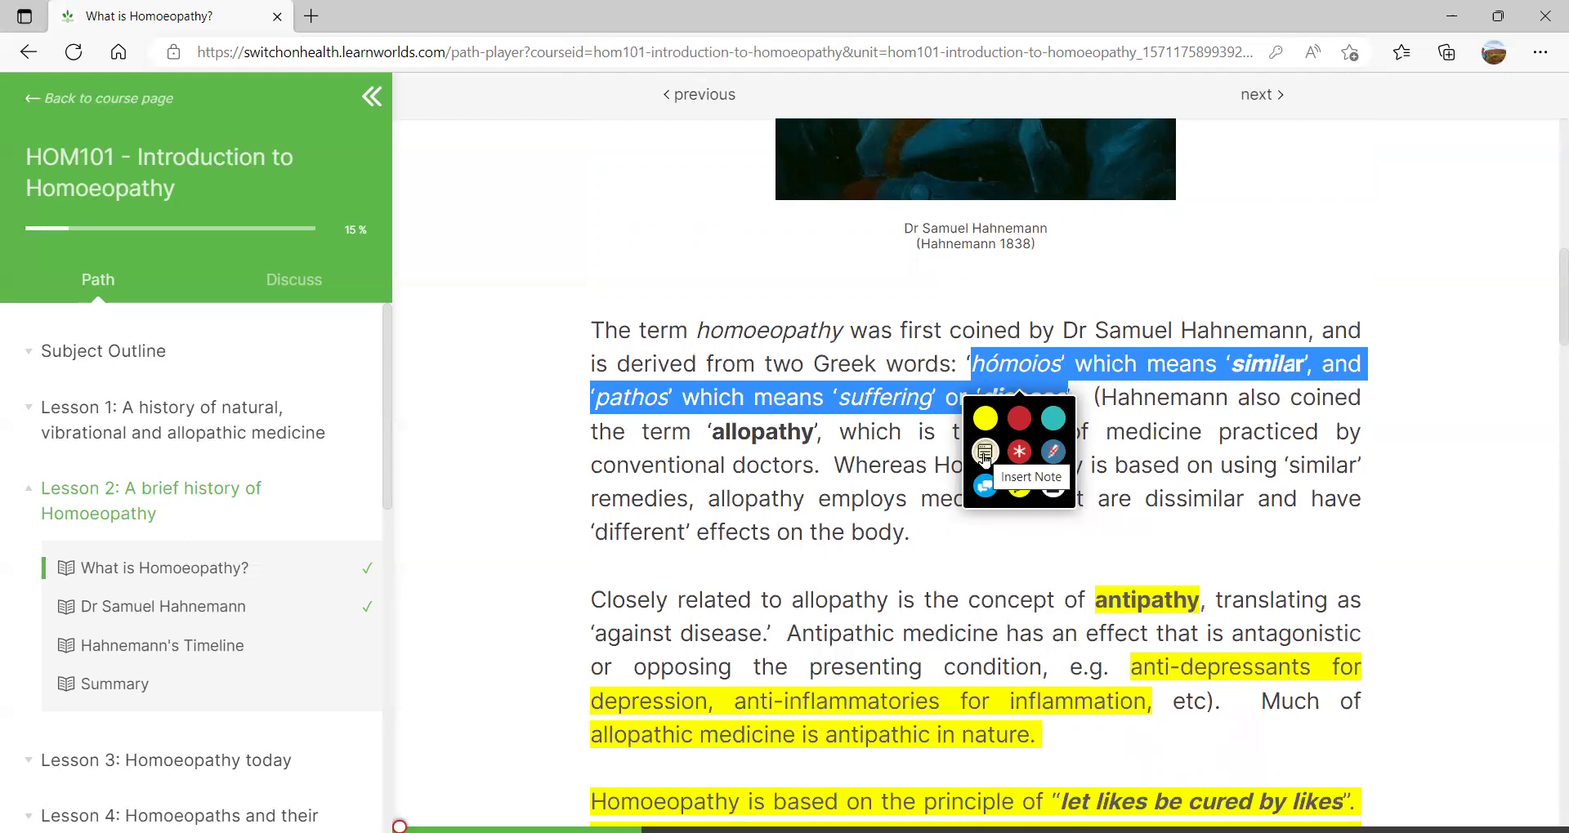
{"action": "left_click", "coordinate": [985, 454]}
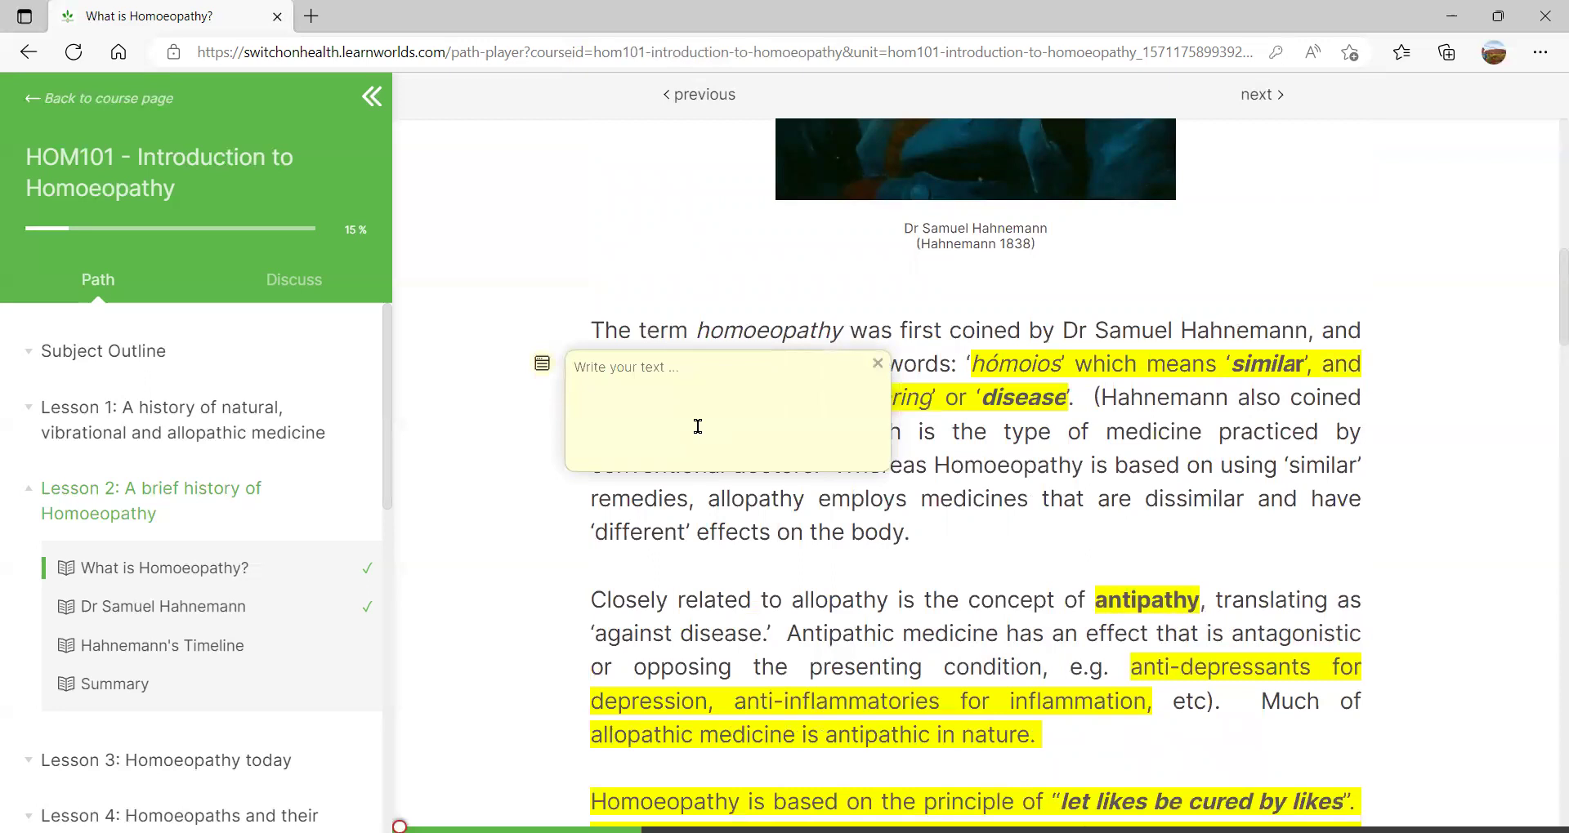
{"action": "left_click", "coordinate": [682, 417]}
{"action": "type", "text": "THIS IS IMPORTANT"}
{"action": "left_click", "coordinate": [878, 362]}
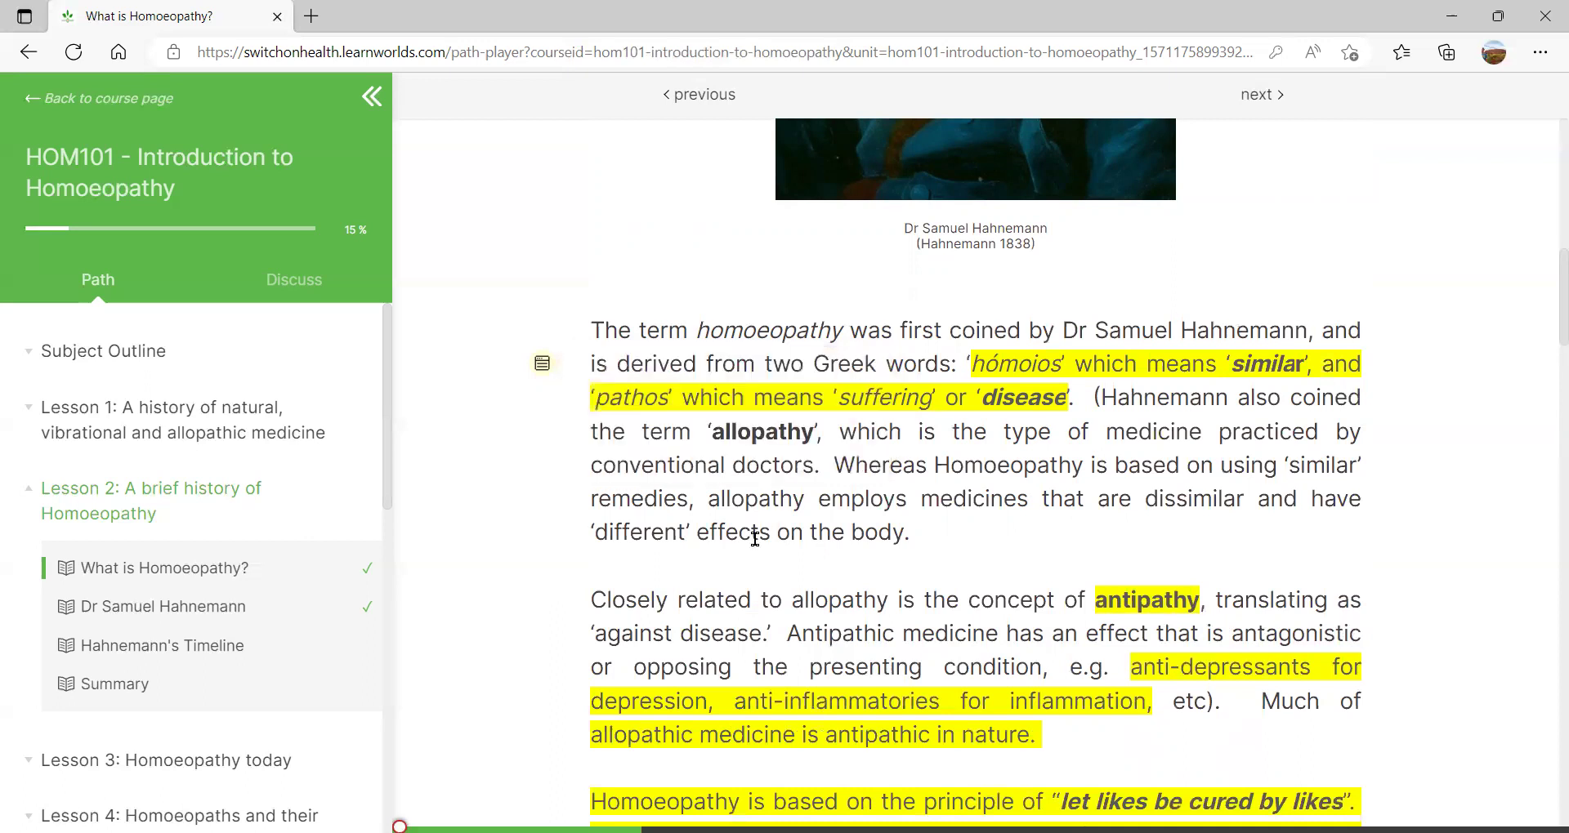
{"action": "left_click", "coordinate": [544, 368]}
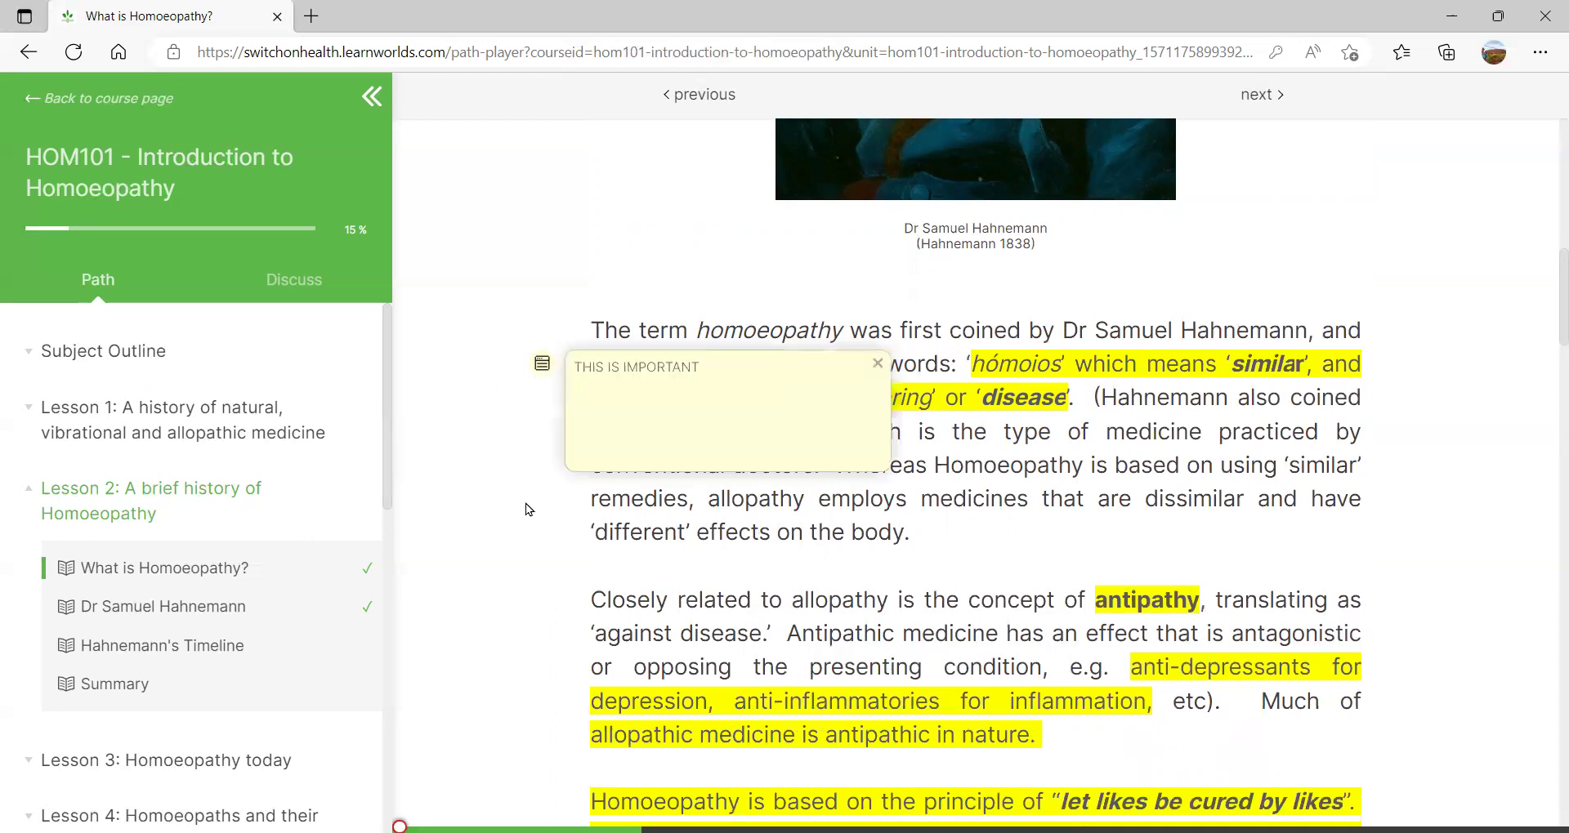
{"action": "left_click", "coordinate": [878, 369]}
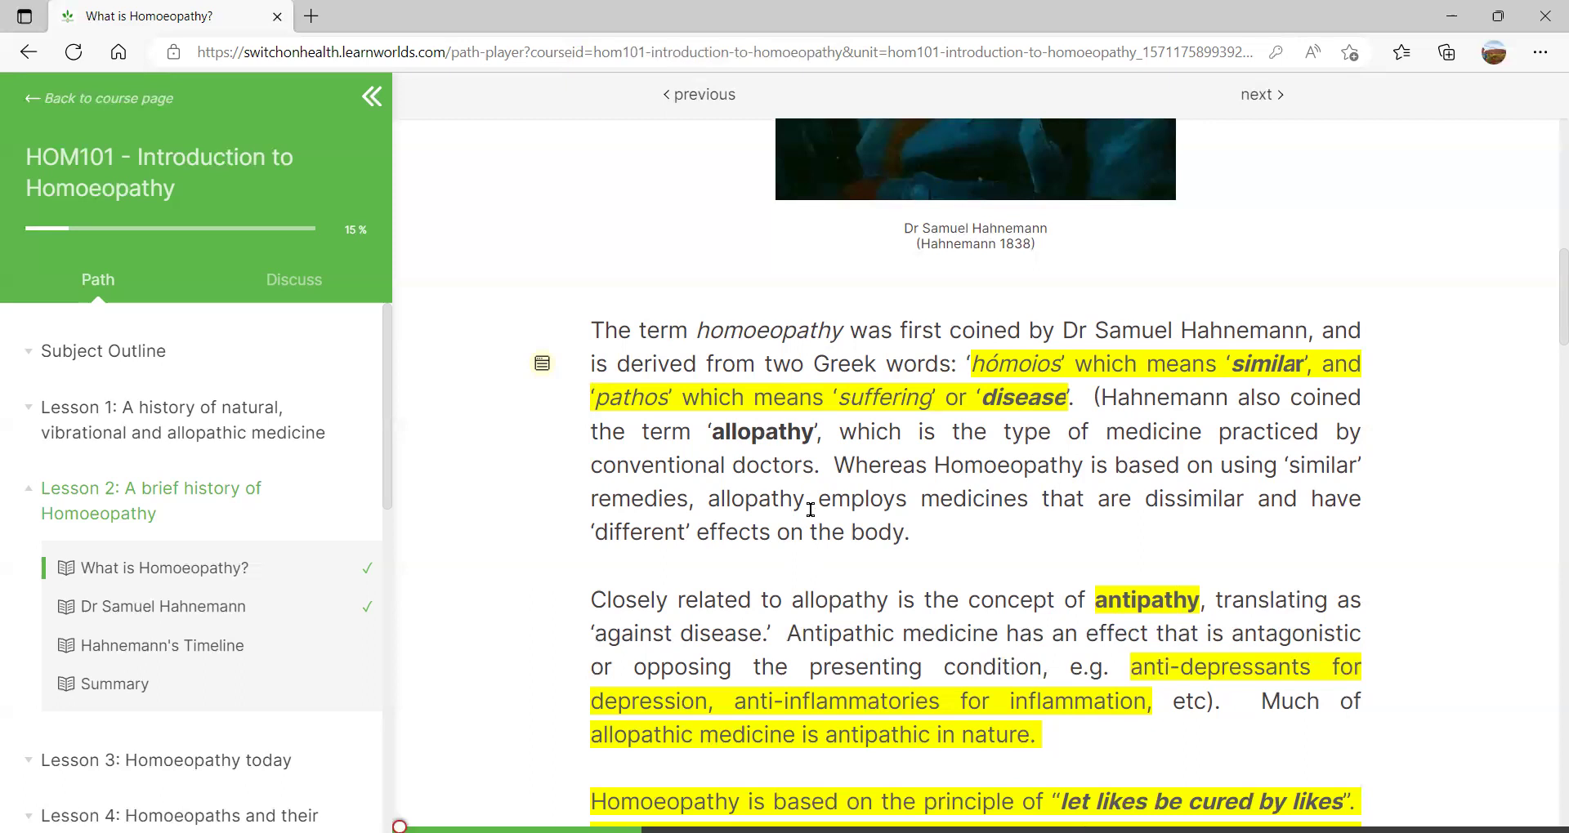
- Draft a discussion post quoting "Whereas Homoeopathy is based on using 'similar' remedies" with the question "What does this mean?", and clear it unsent
{"action": "left_click_drag", "start_coordinate": [835, 465], "coordinate": [689, 500]}
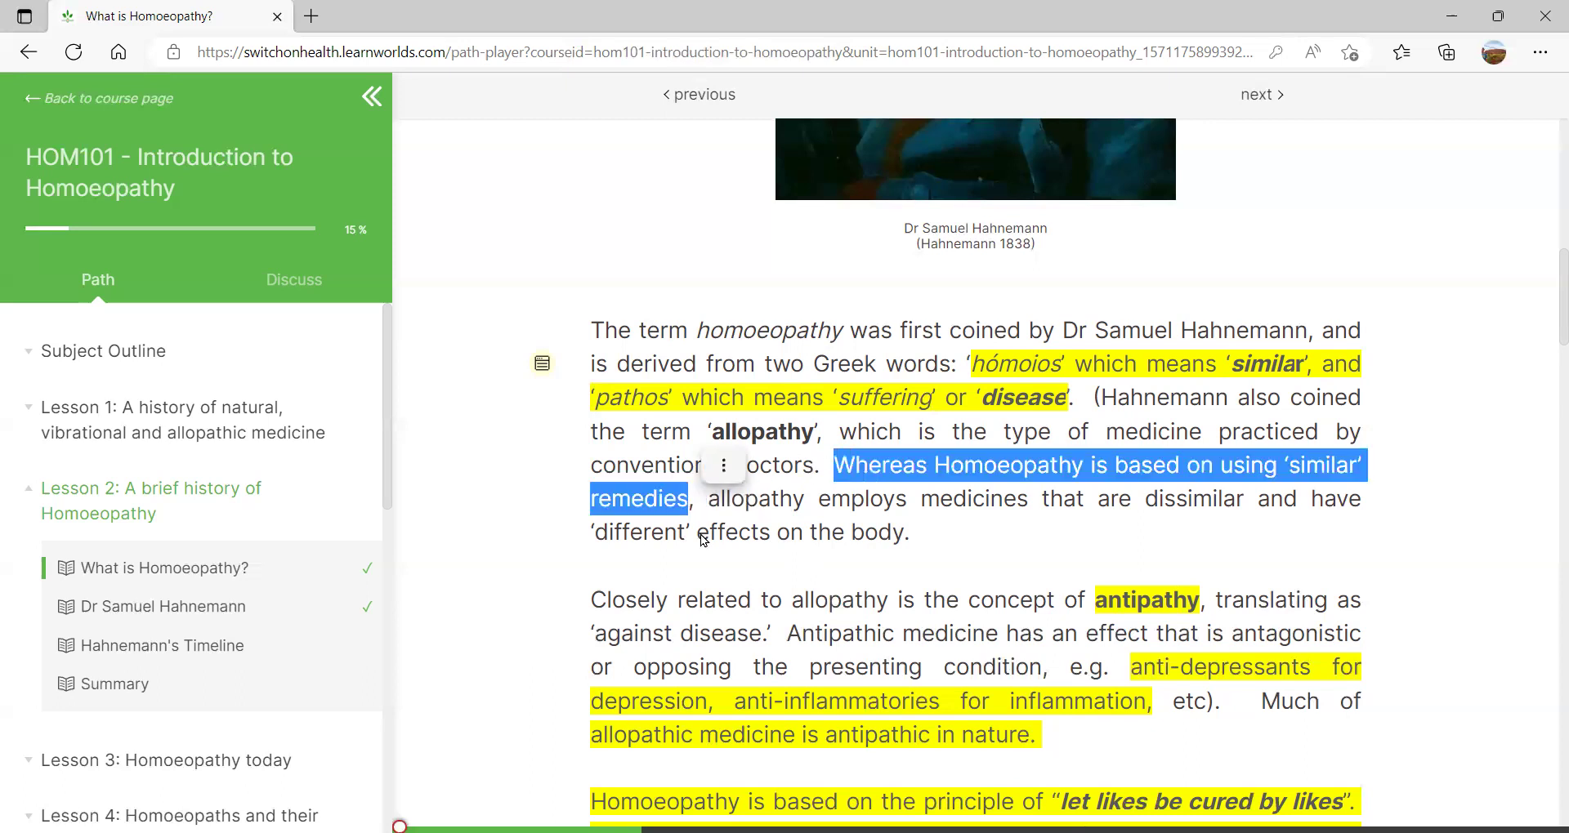
{"action": "left_click", "coordinate": [877, 466]}
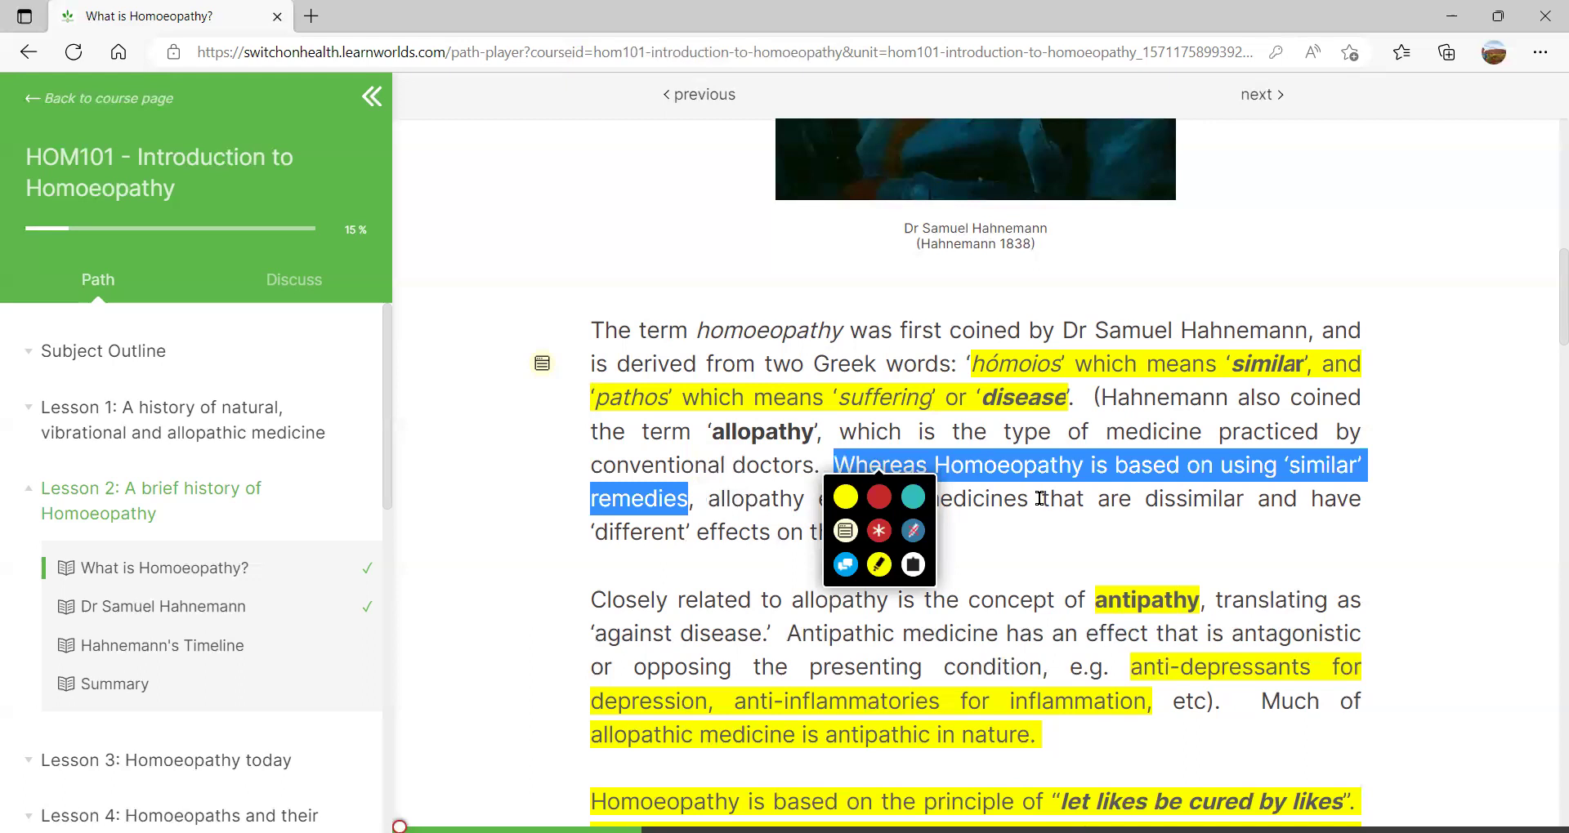
{"action": "left_click", "coordinate": [845, 565]}
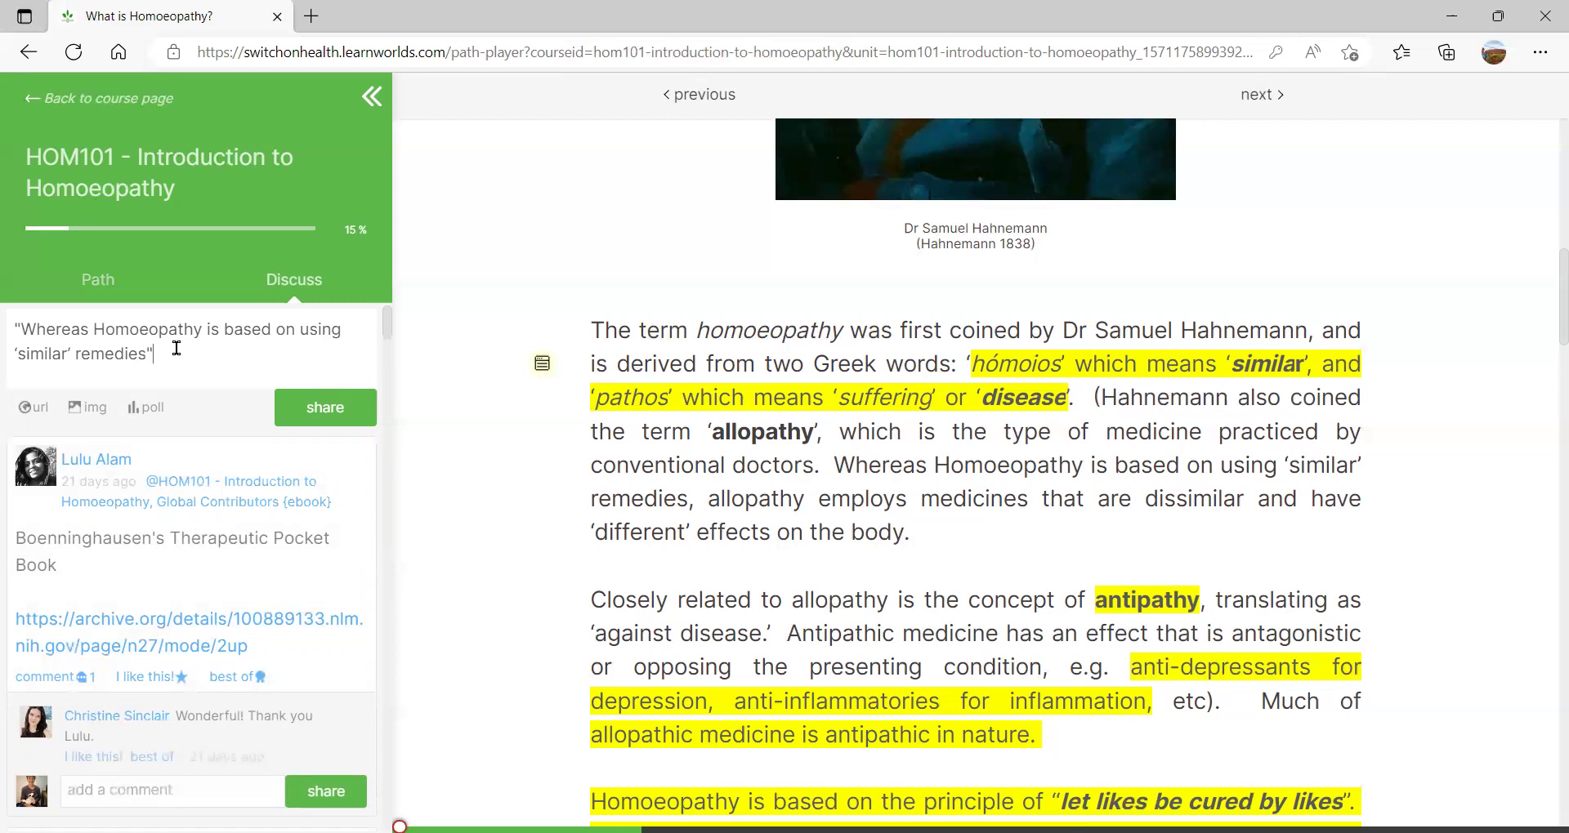
{"action": "left_click_drag", "start_coordinate": [173, 349], "coordinate": [135, 351]}
{"action": "left_click", "coordinate": [164, 360]}
{"action": "key", "text": "Return"}
{"action": "type", "text": "W"}
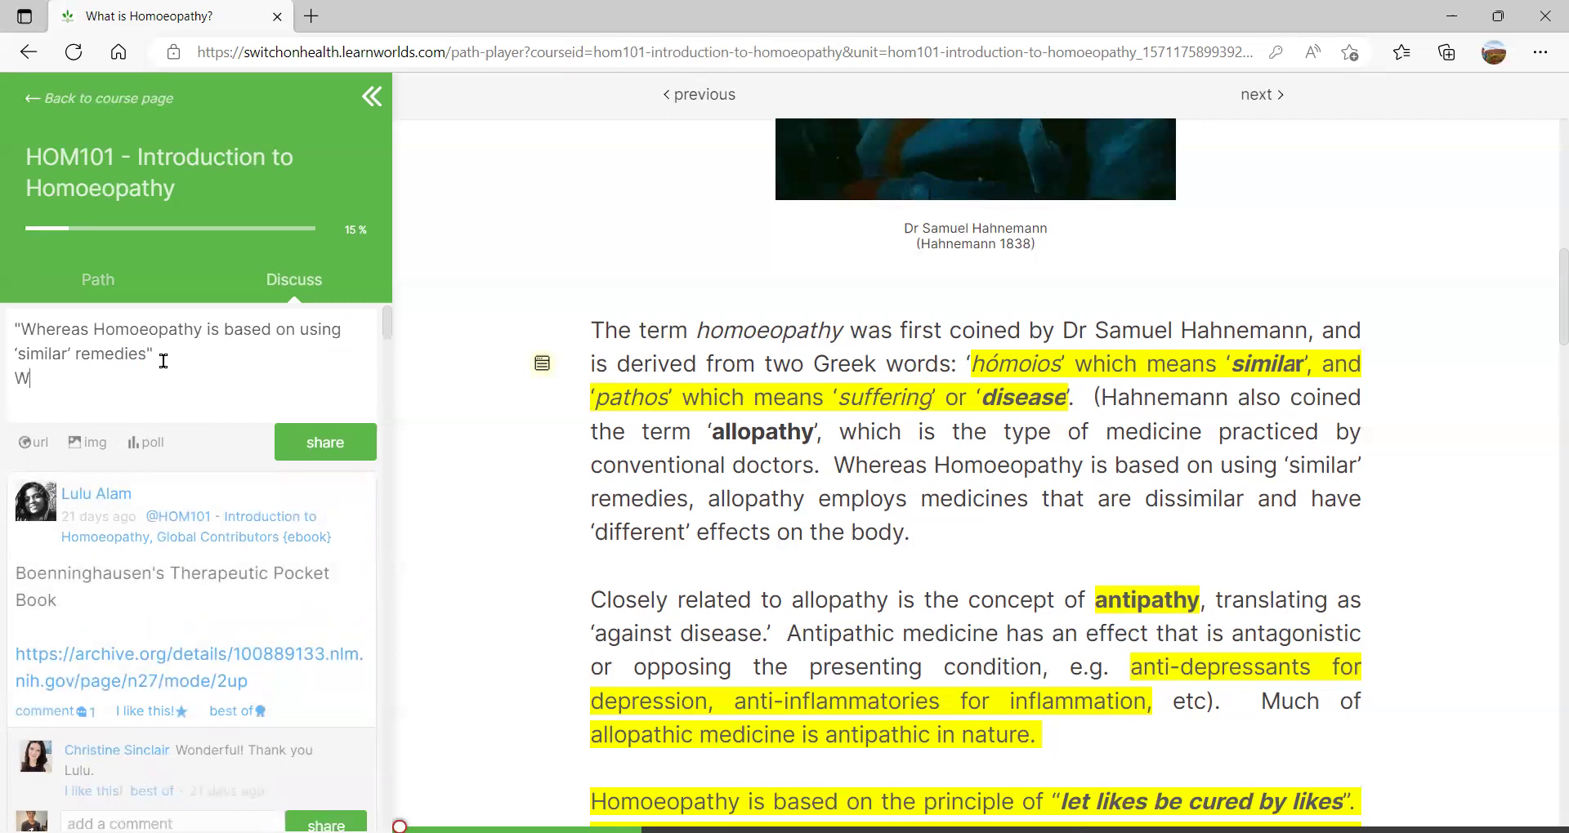
{"action": "type", "text": "hat does this mean?"}
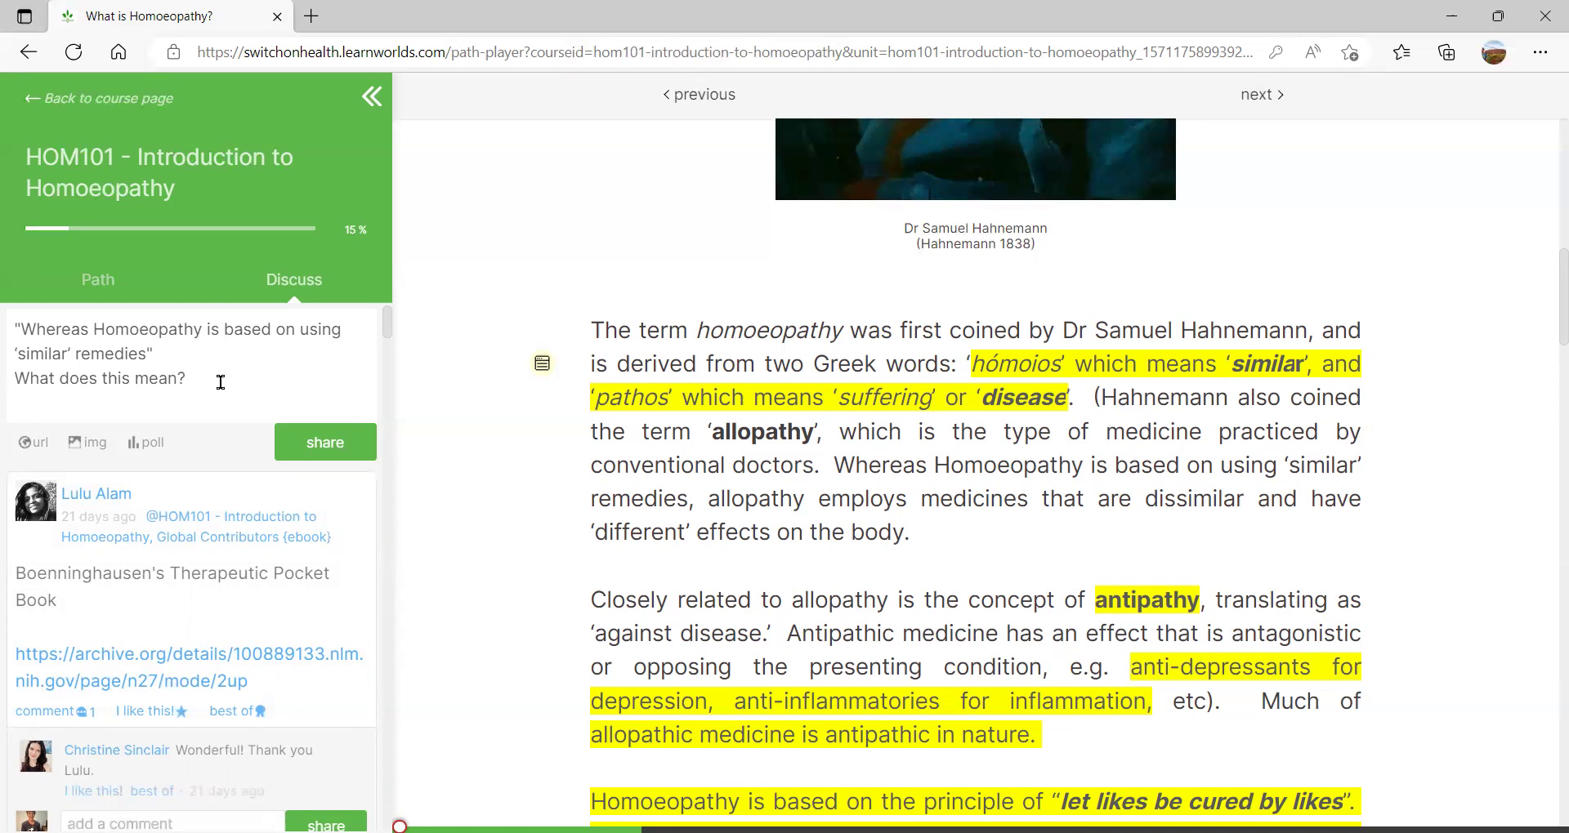
{"action": "left_click_drag", "start_coordinate": [218, 381], "coordinate": [39, 317]}
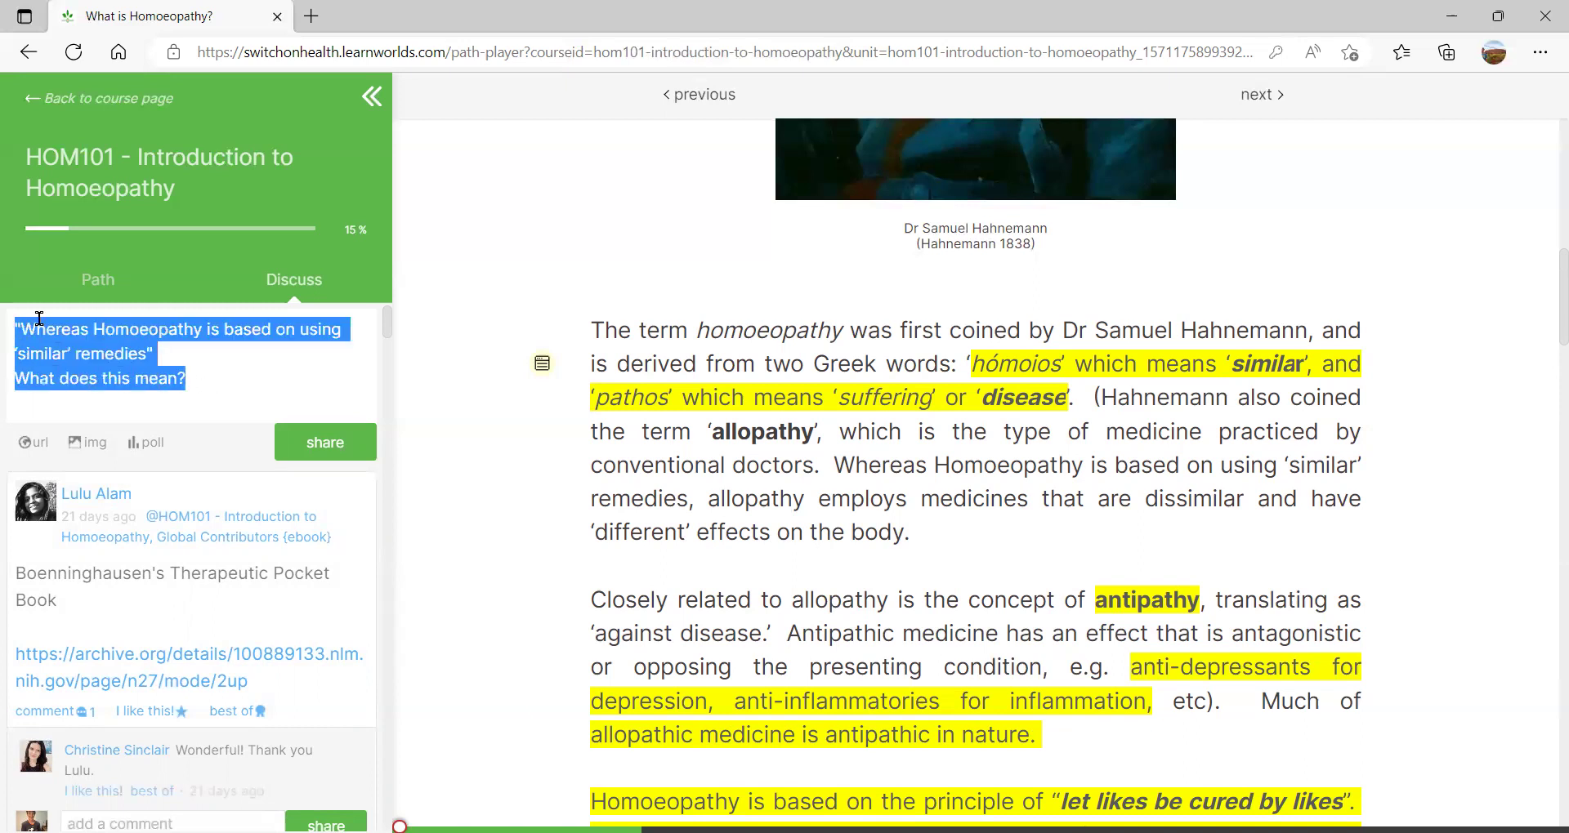
{"action": "key", "text": "ctrl+x"}
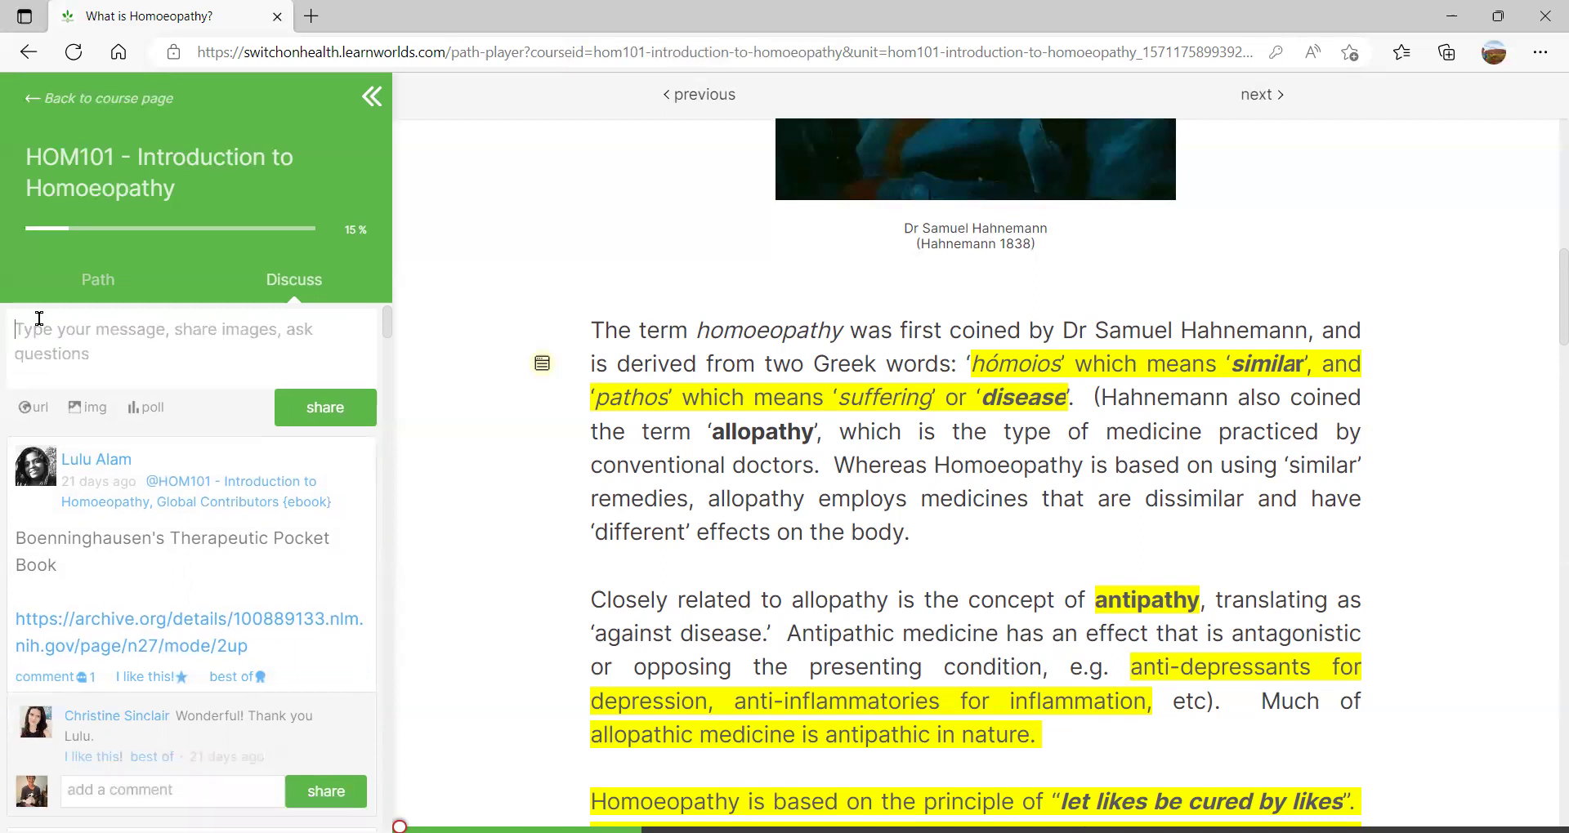
- Return to the course path, then reopen the course discussion and look through its posts
{"action": "left_click", "coordinate": [95, 278]}
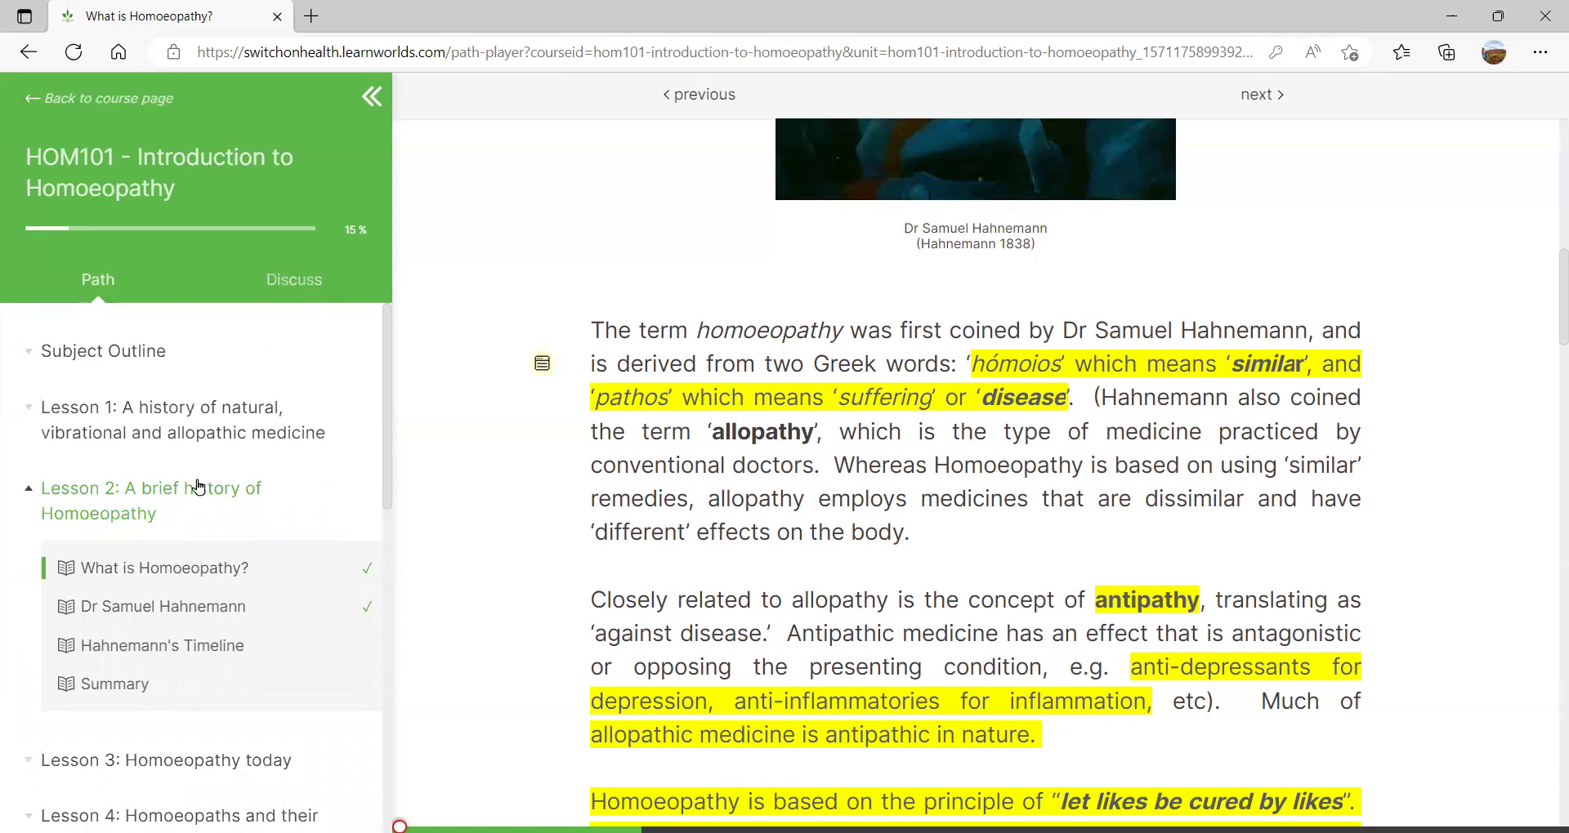
{"action": "left_click", "coordinate": [295, 281]}
{"action": "scroll", "coordinate": [228, 505], "scroll_direction": "down", "scroll_amount": 5}
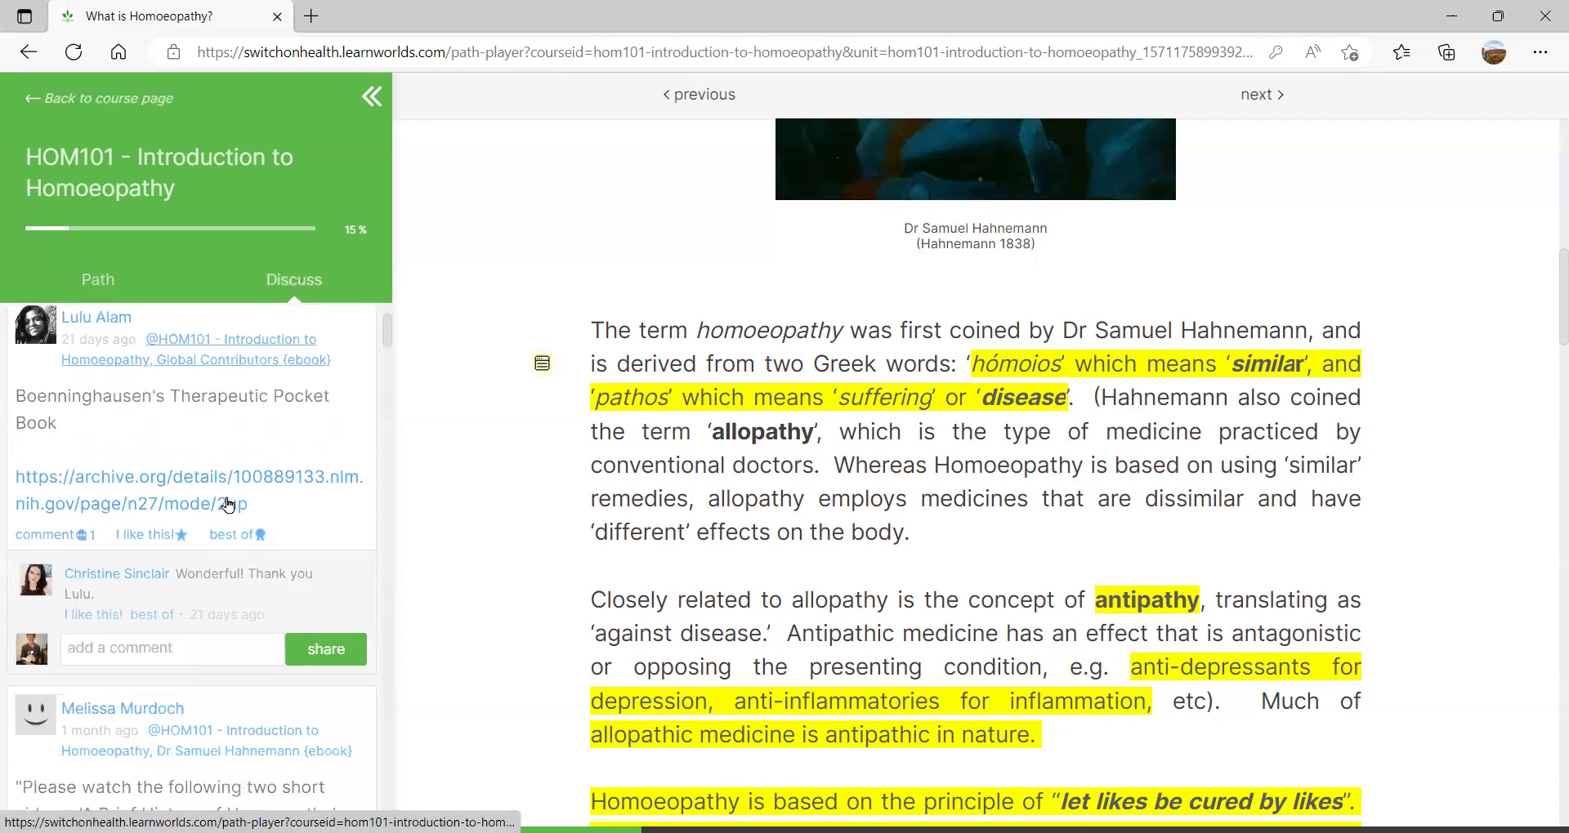
{"action": "scroll", "coordinate": [222, 409], "scroll_direction": "up", "scroll_amount": 5}
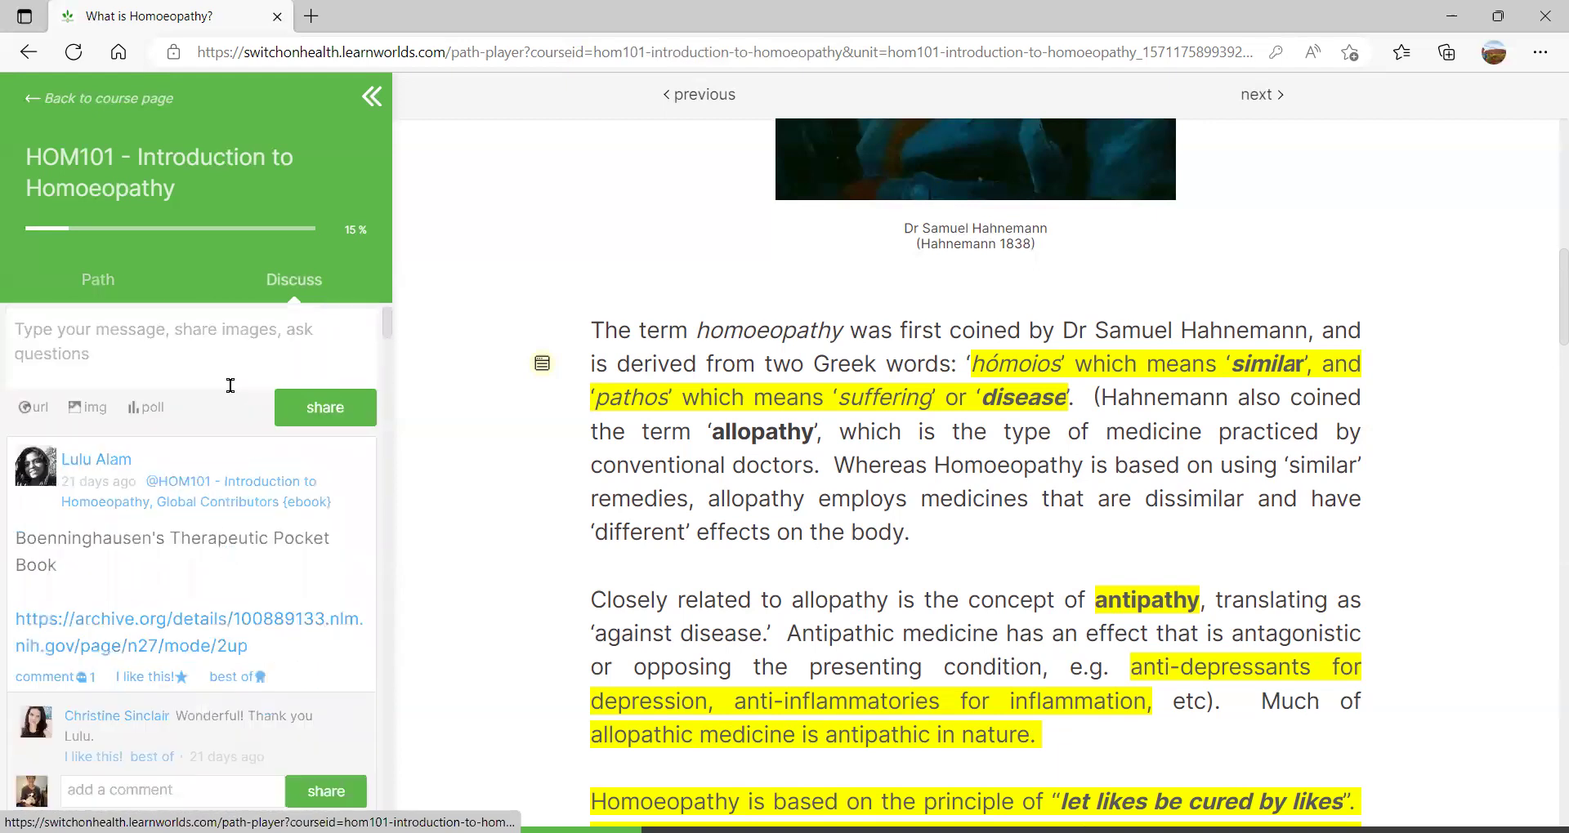
- Return to the course path, then collapse the course navigation for a wider lesson view and expand it again
{"action": "left_click", "coordinate": [90, 281]}
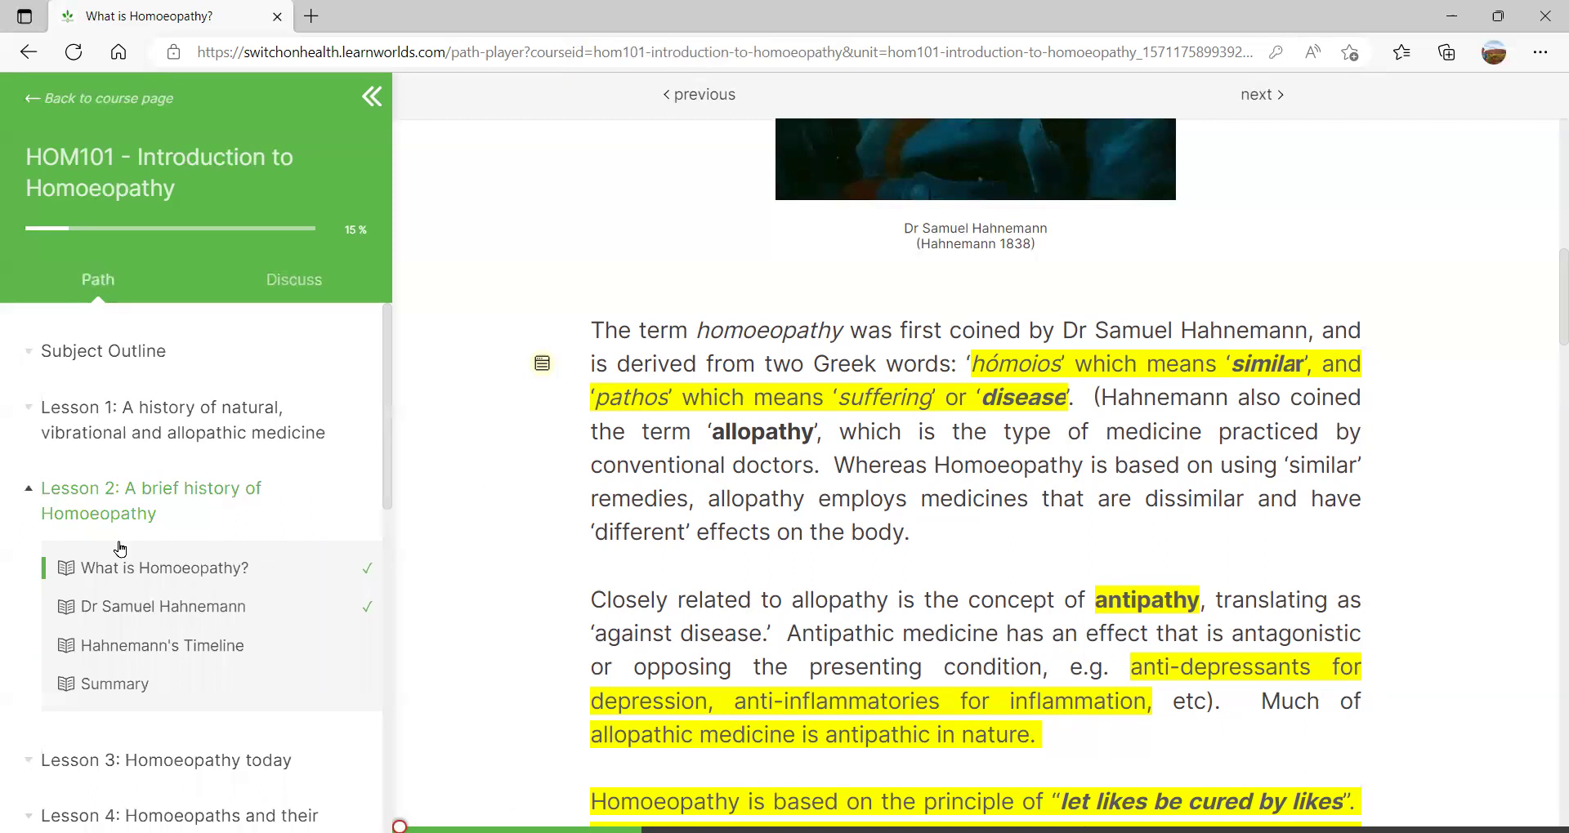
{"action": "left_click", "coordinate": [372, 98]}
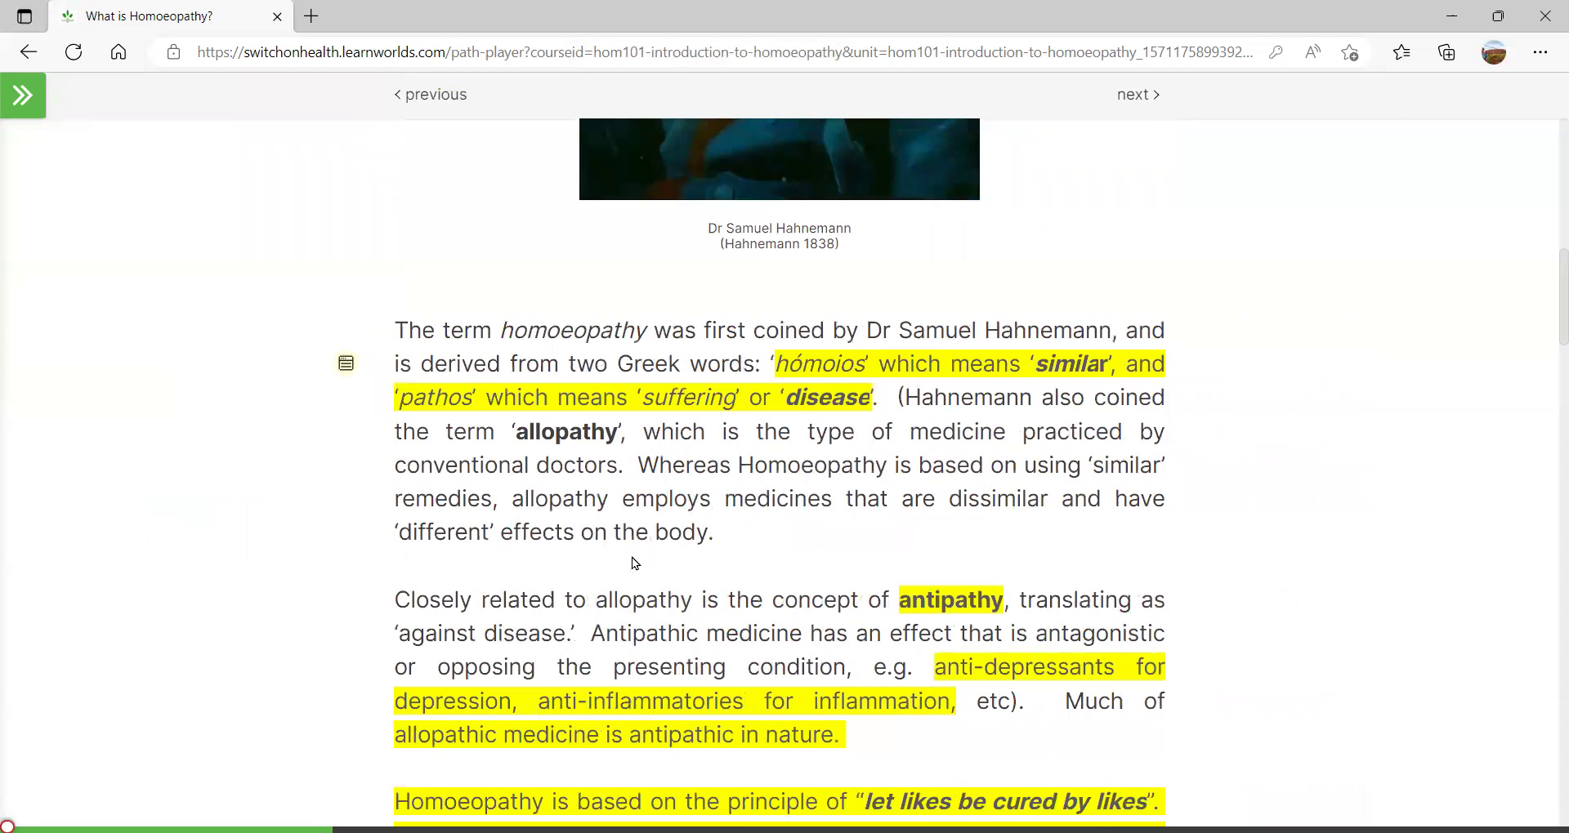
{"action": "left_click", "coordinate": [18, 96]}
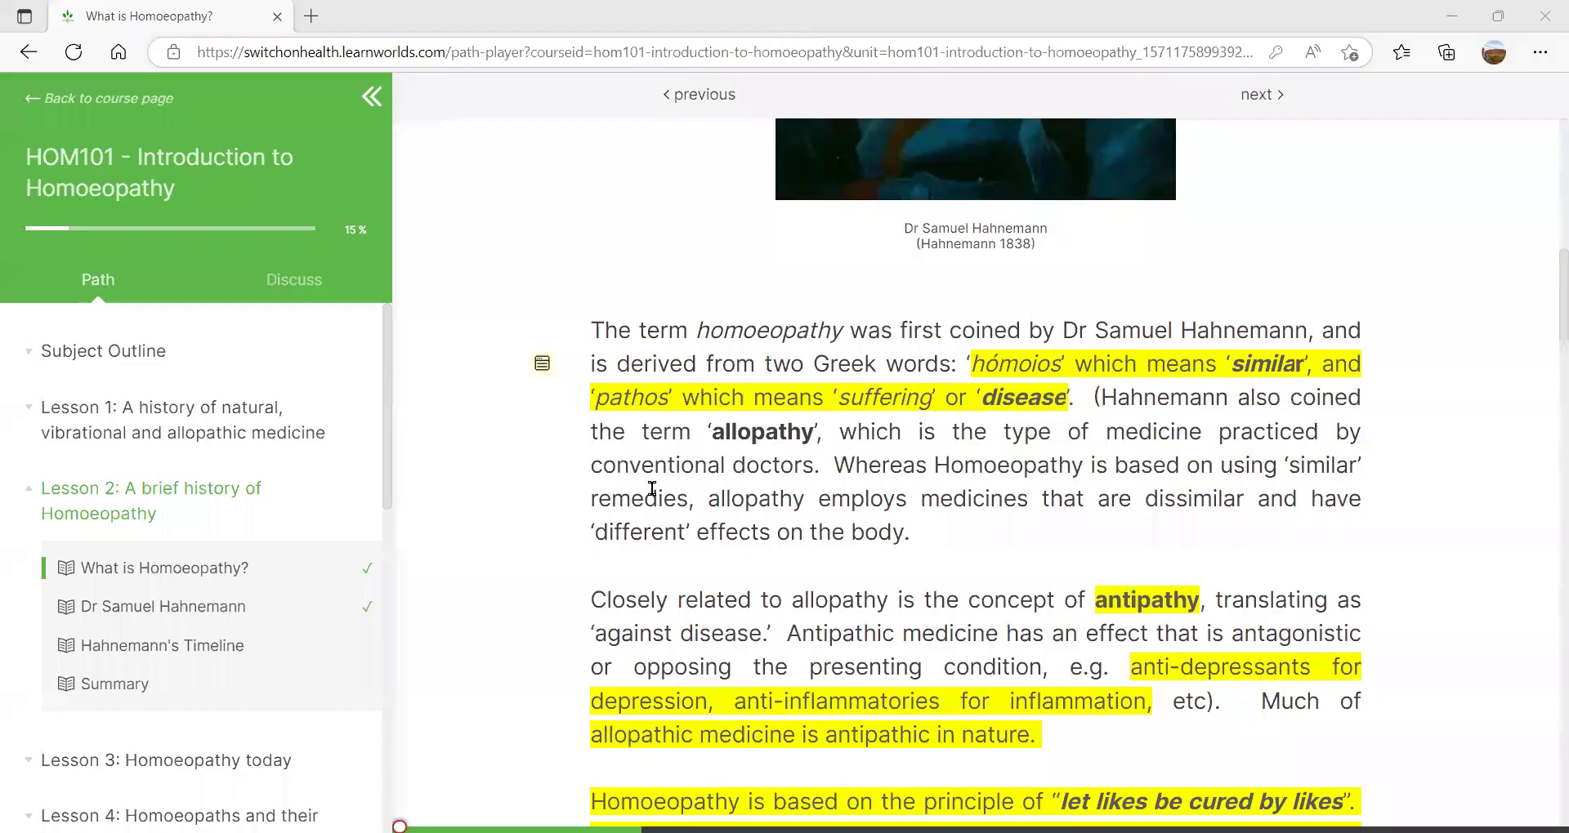
- Remove the yellow highlight from the text running from "hómoios" to "disease" in the homoeopathy definition
{"action": "scroll", "coordinate": [687, 491], "scroll_direction": "up", "scroll_amount": 8}
{"action": "scroll", "coordinate": [686, 490], "scroll_direction": "down", "scroll_amount": 4}
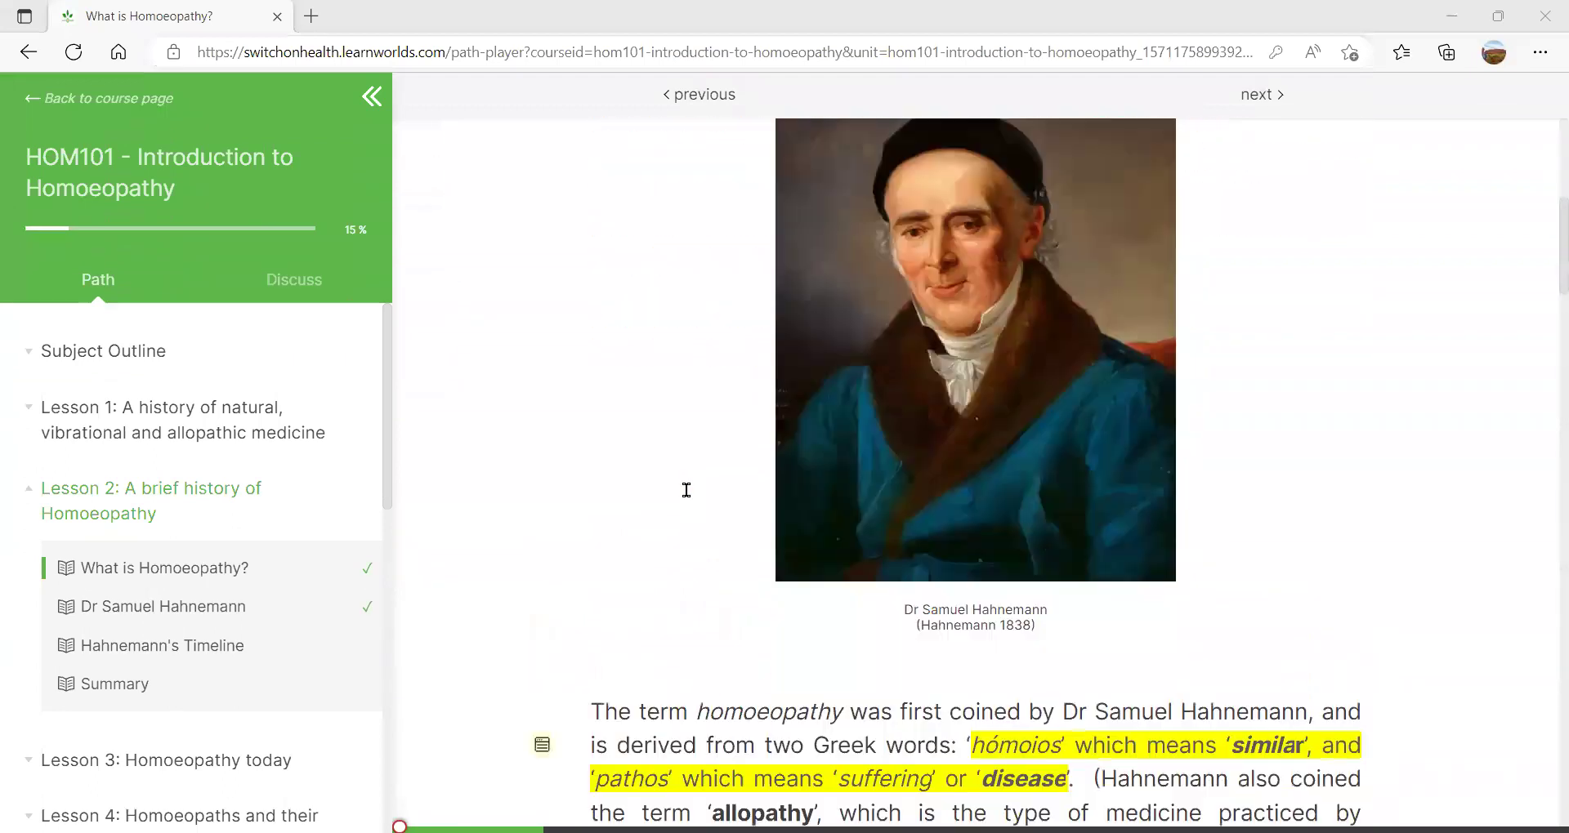
{"action": "scroll", "coordinate": [686, 490], "scroll_direction": "down", "scroll_amount": 4}
{"action": "scroll", "coordinate": [686, 491], "scroll_direction": "down", "scroll_amount": 2}
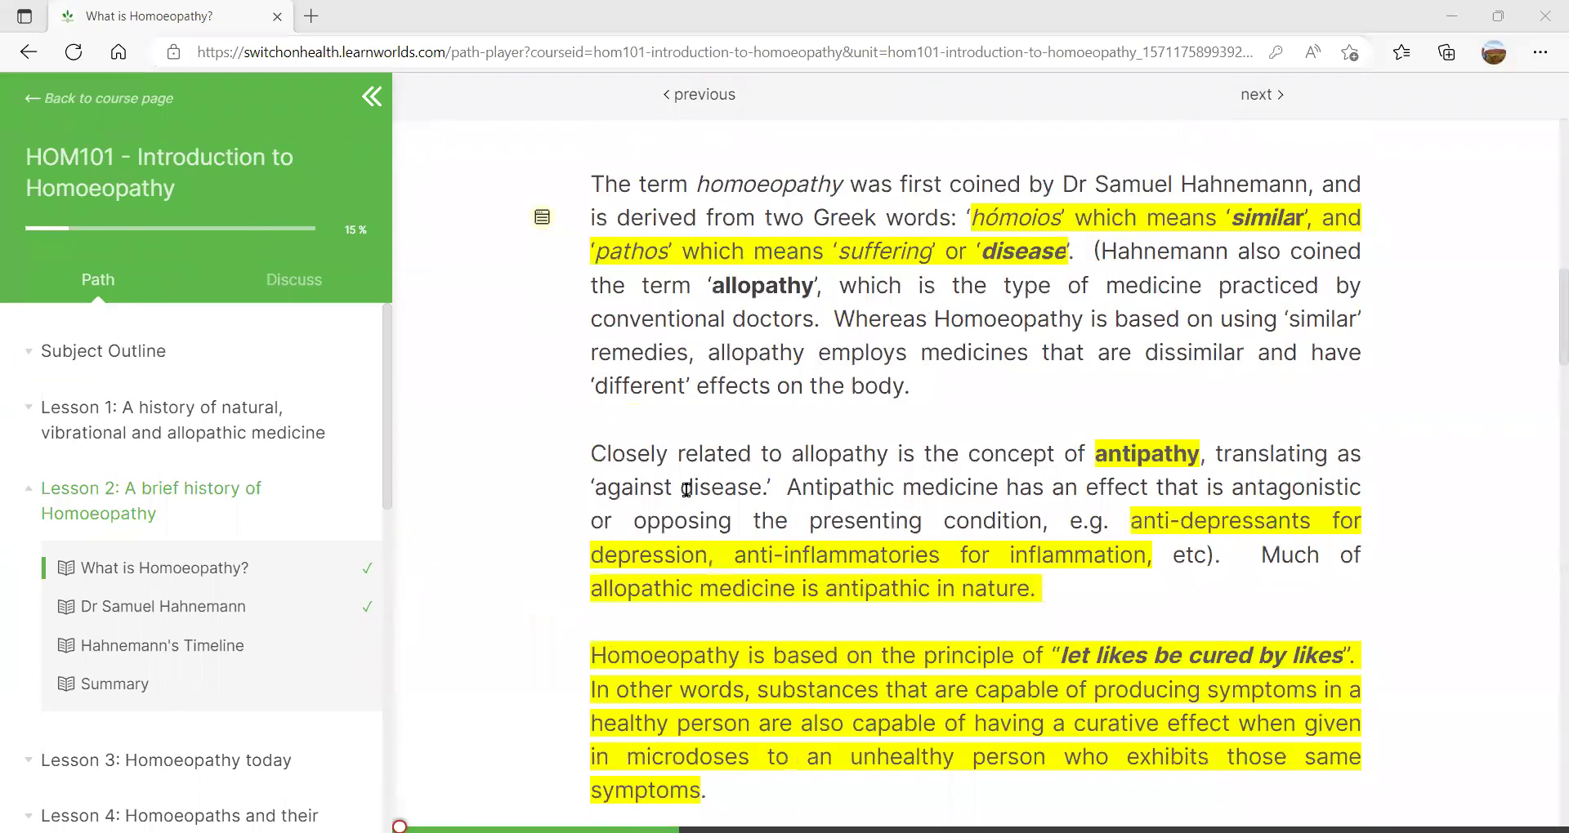
{"action": "scroll", "coordinate": [685, 490], "scroll_direction": "up", "scroll_amount": 1}
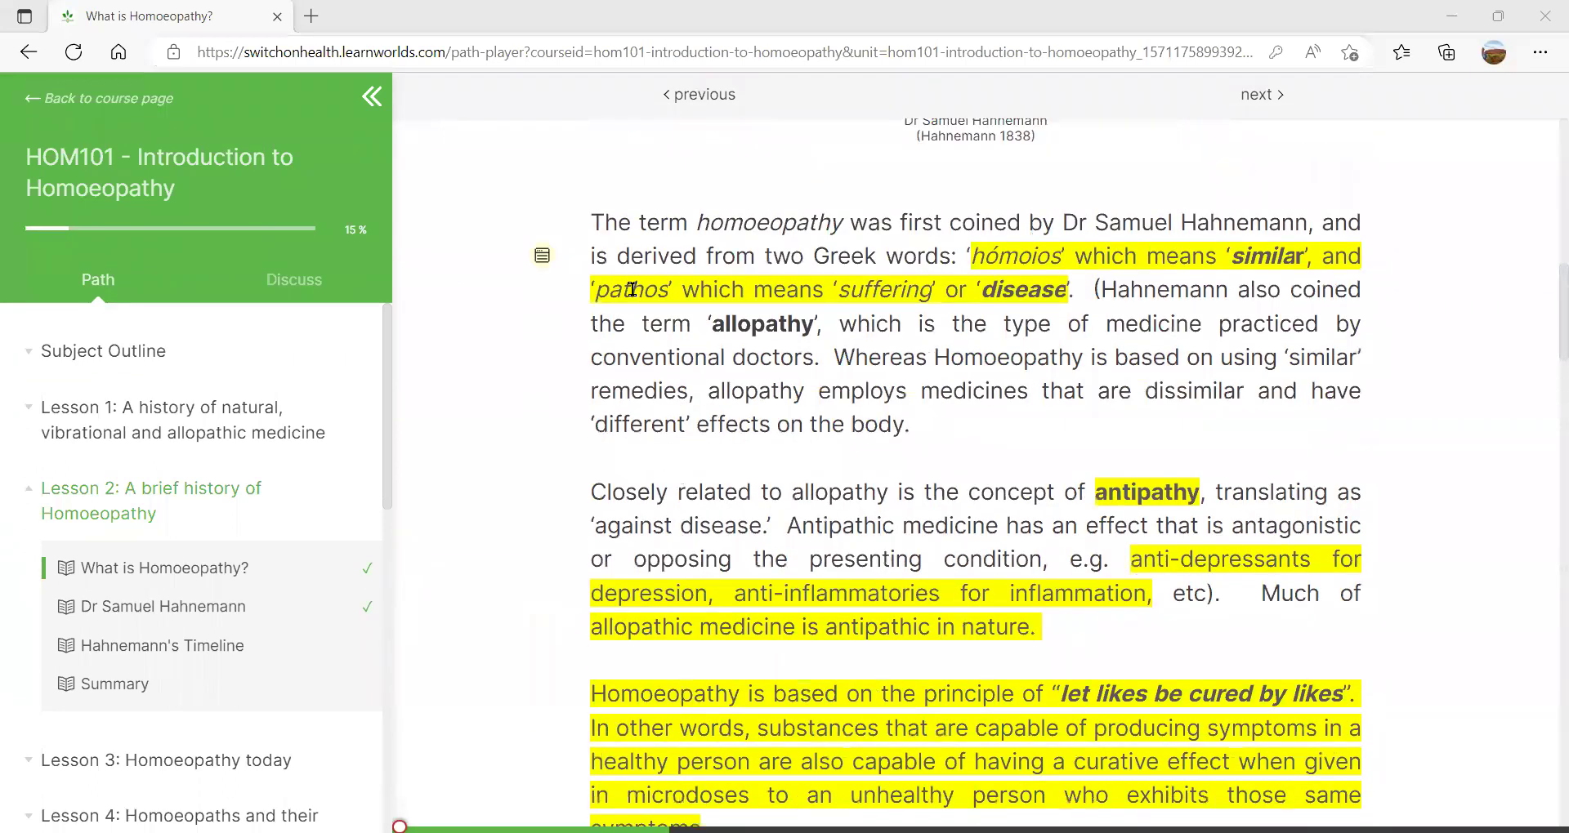
{"action": "left_click", "coordinate": [631, 289]}
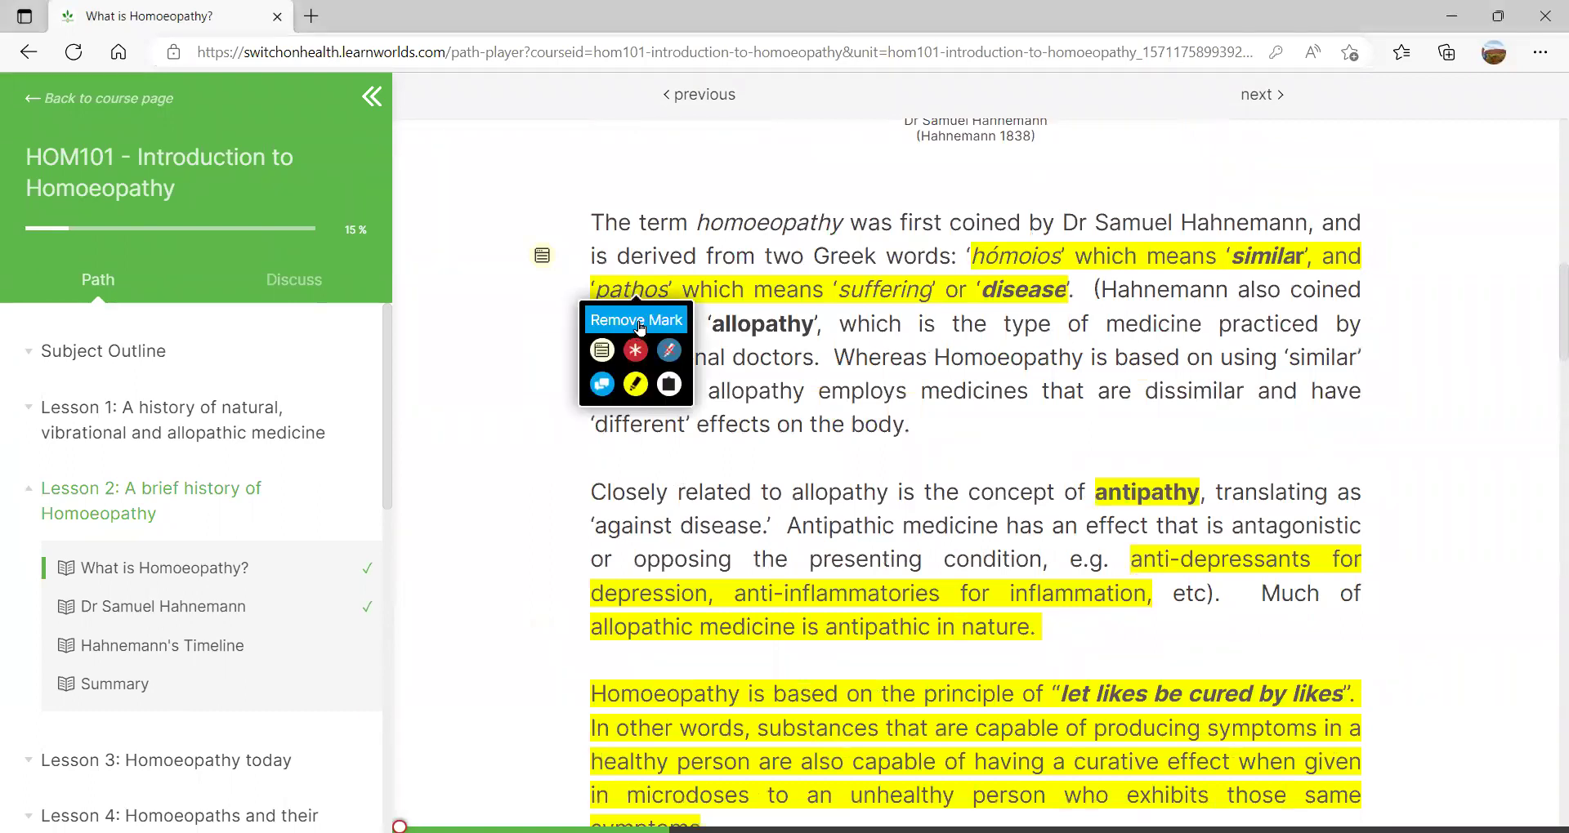
{"action": "left_click", "coordinate": [640, 322]}
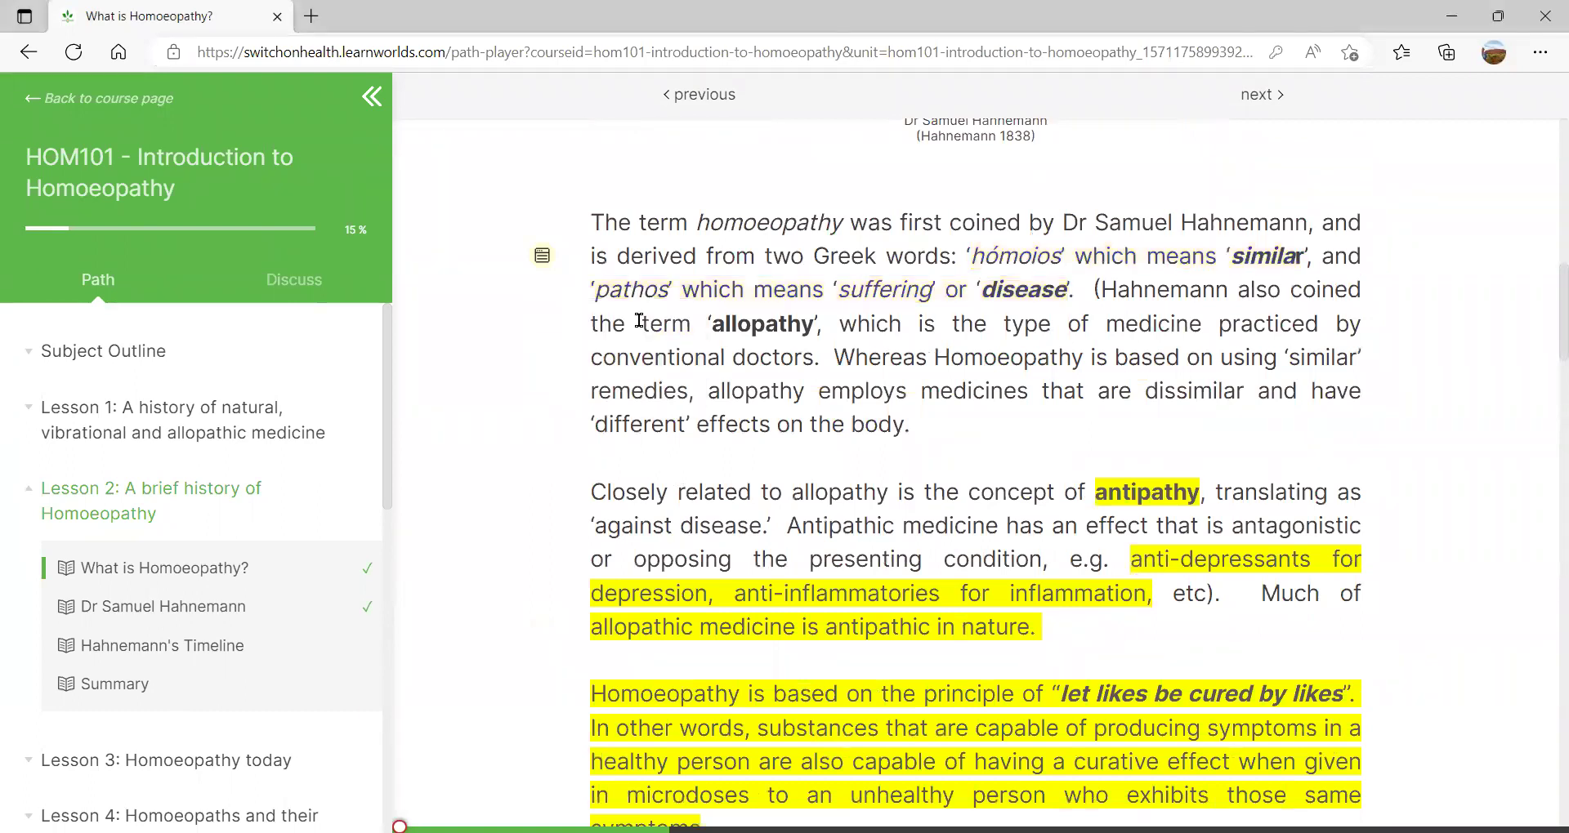
- Delete all markings and notes from the "What is Homoeopathy?" chapter and confirm the deletion
{"action": "left_click", "coordinate": [771, 445]}
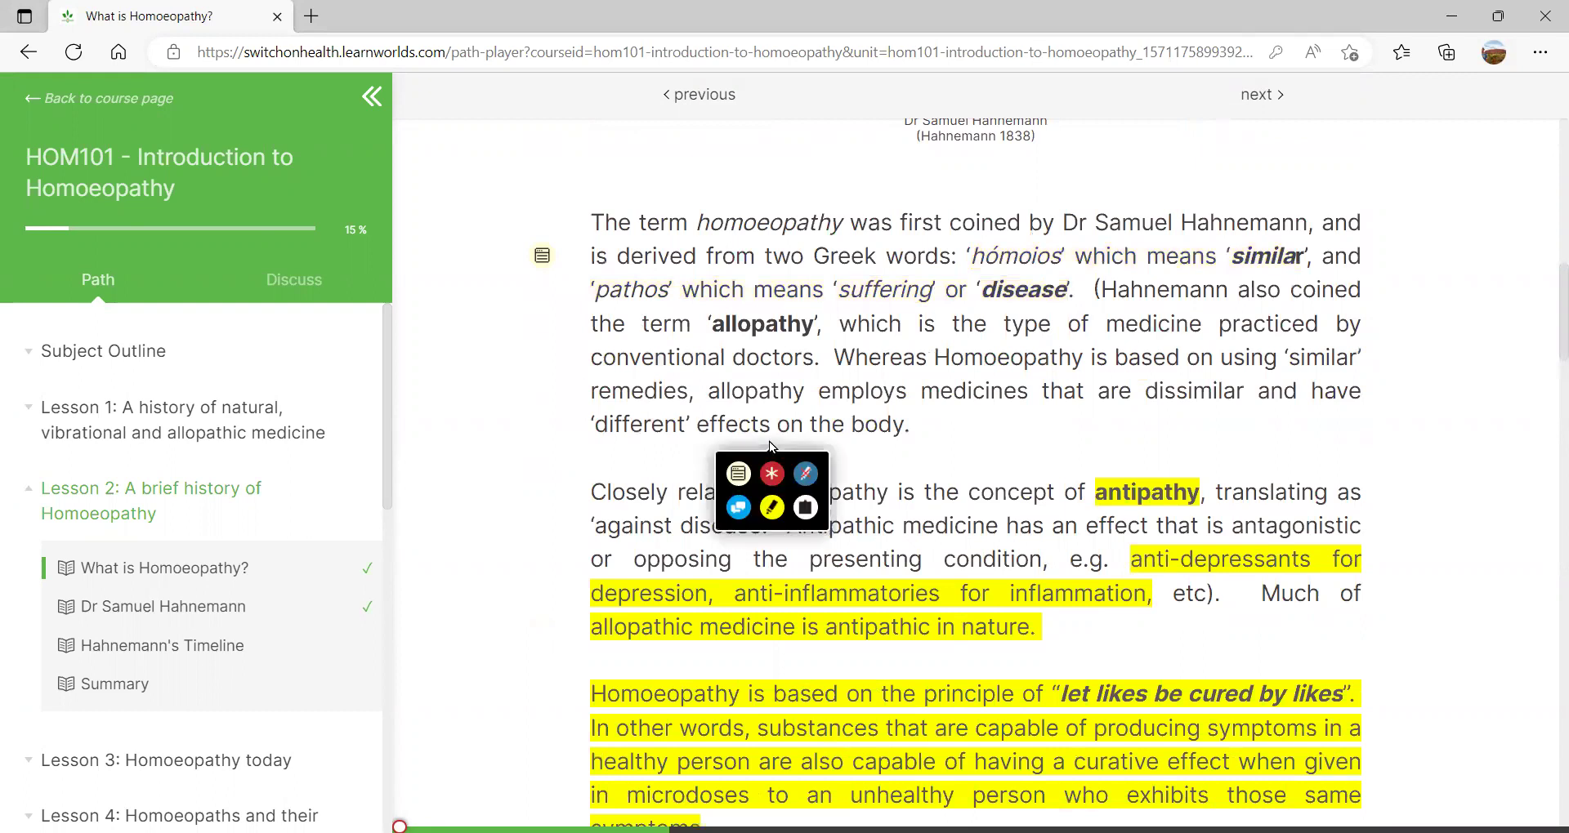
{"action": "left_click", "coordinate": [808, 474]}
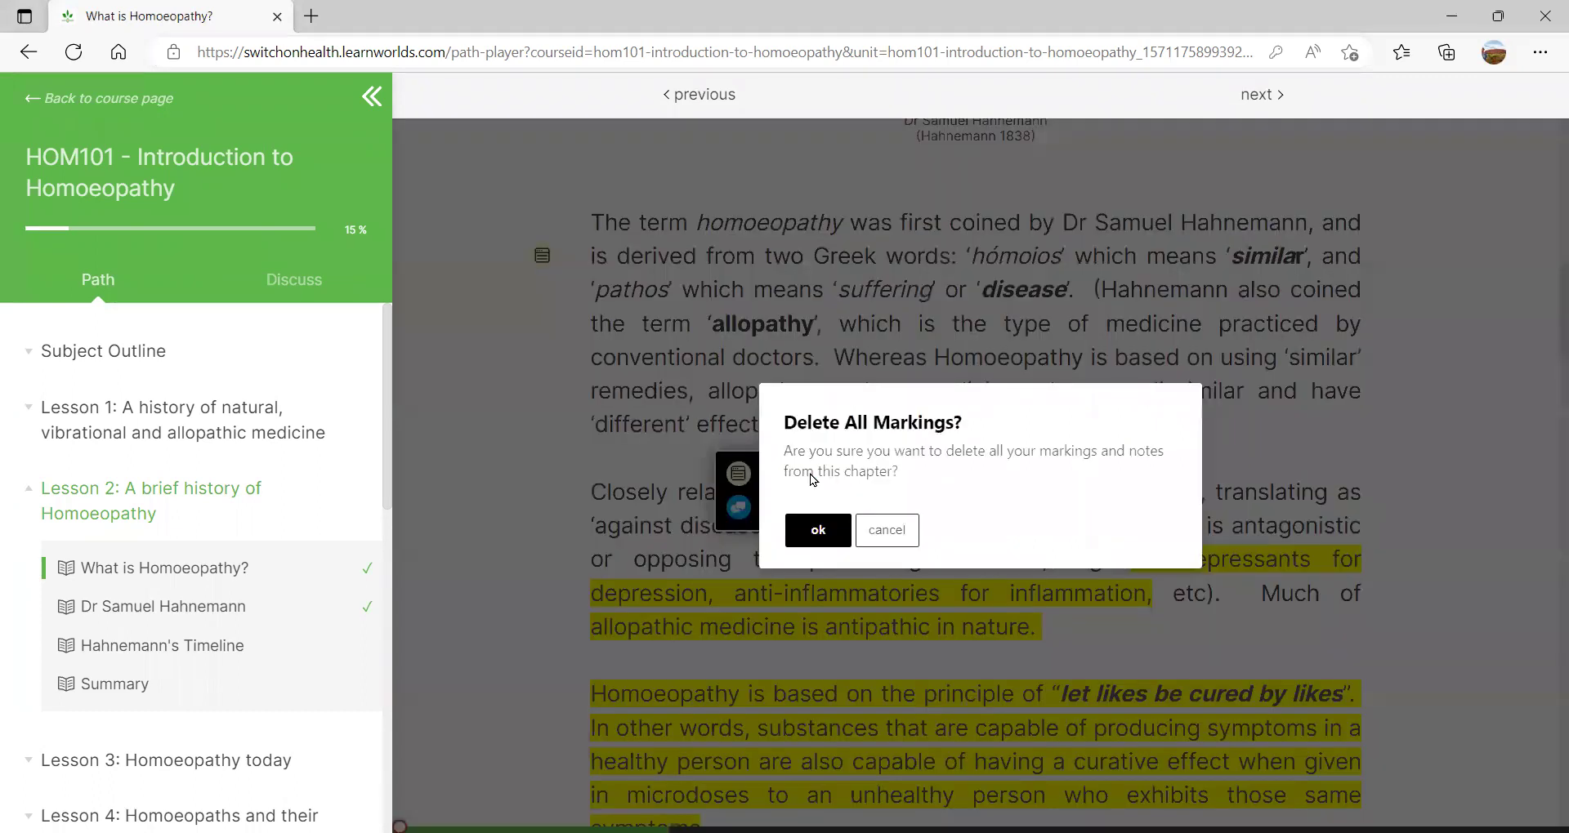
{"action": "left_click", "coordinate": [808, 533]}
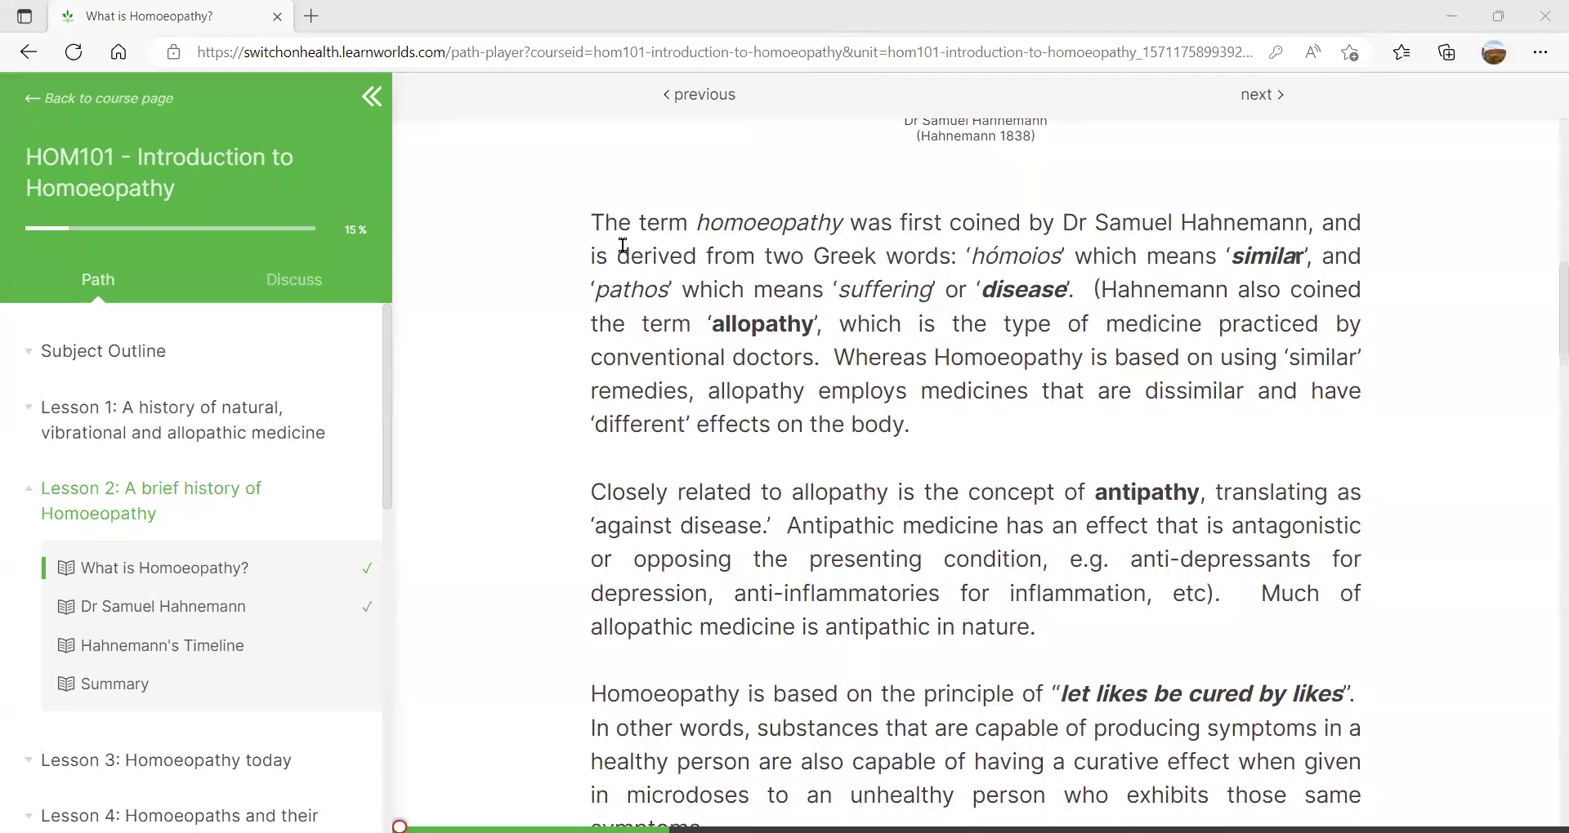
- Leave the lesson for the site's home page, limit the Subjects list to My Courses and look through the enrolled subjects
{"action": "left_click", "coordinate": [136, 108]}
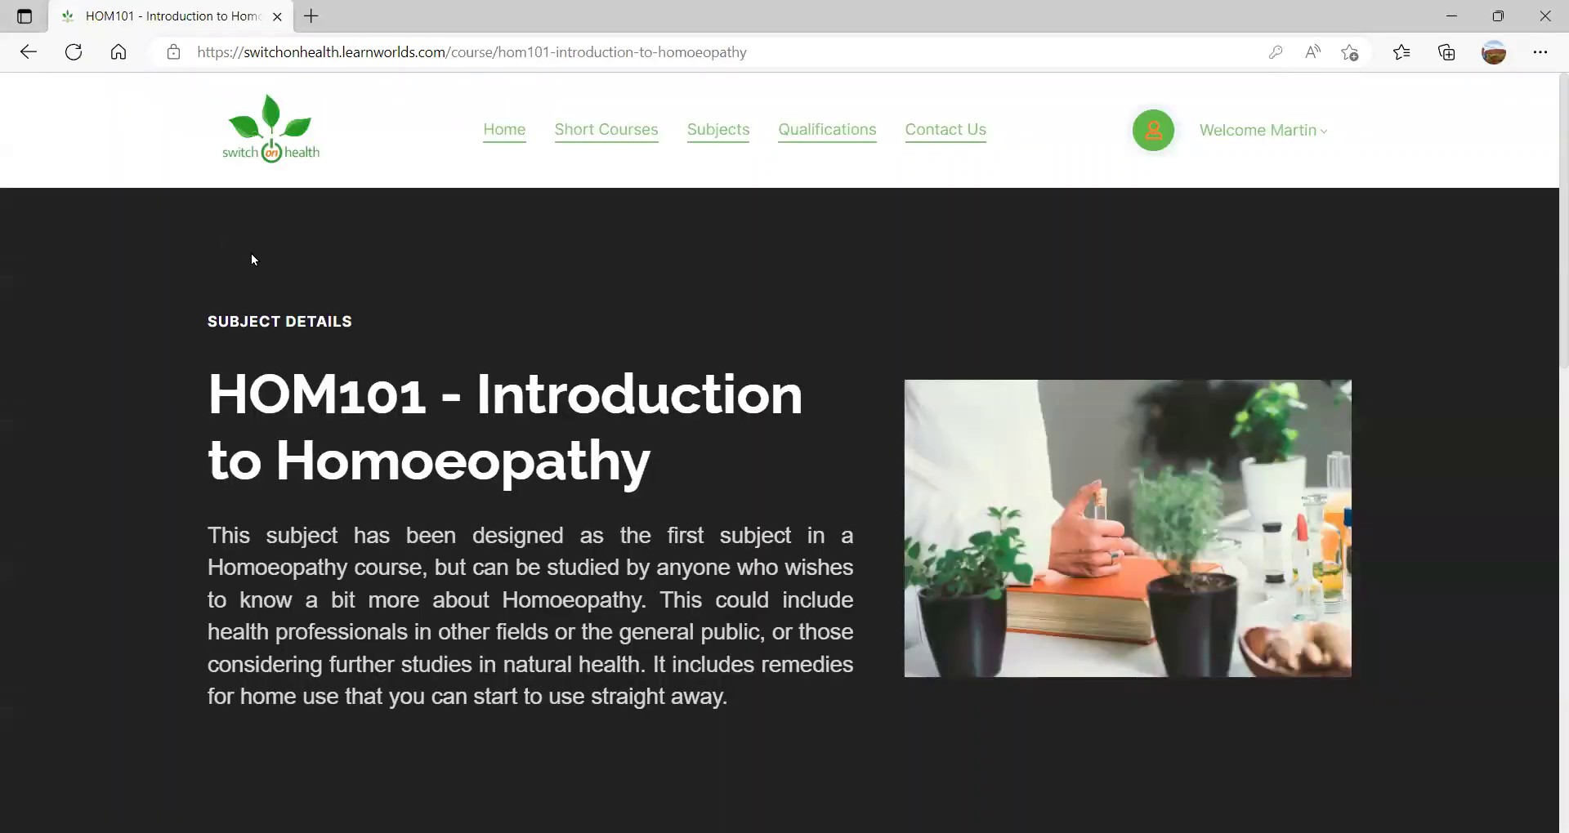
{"action": "left_click", "coordinate": [493, 135]}
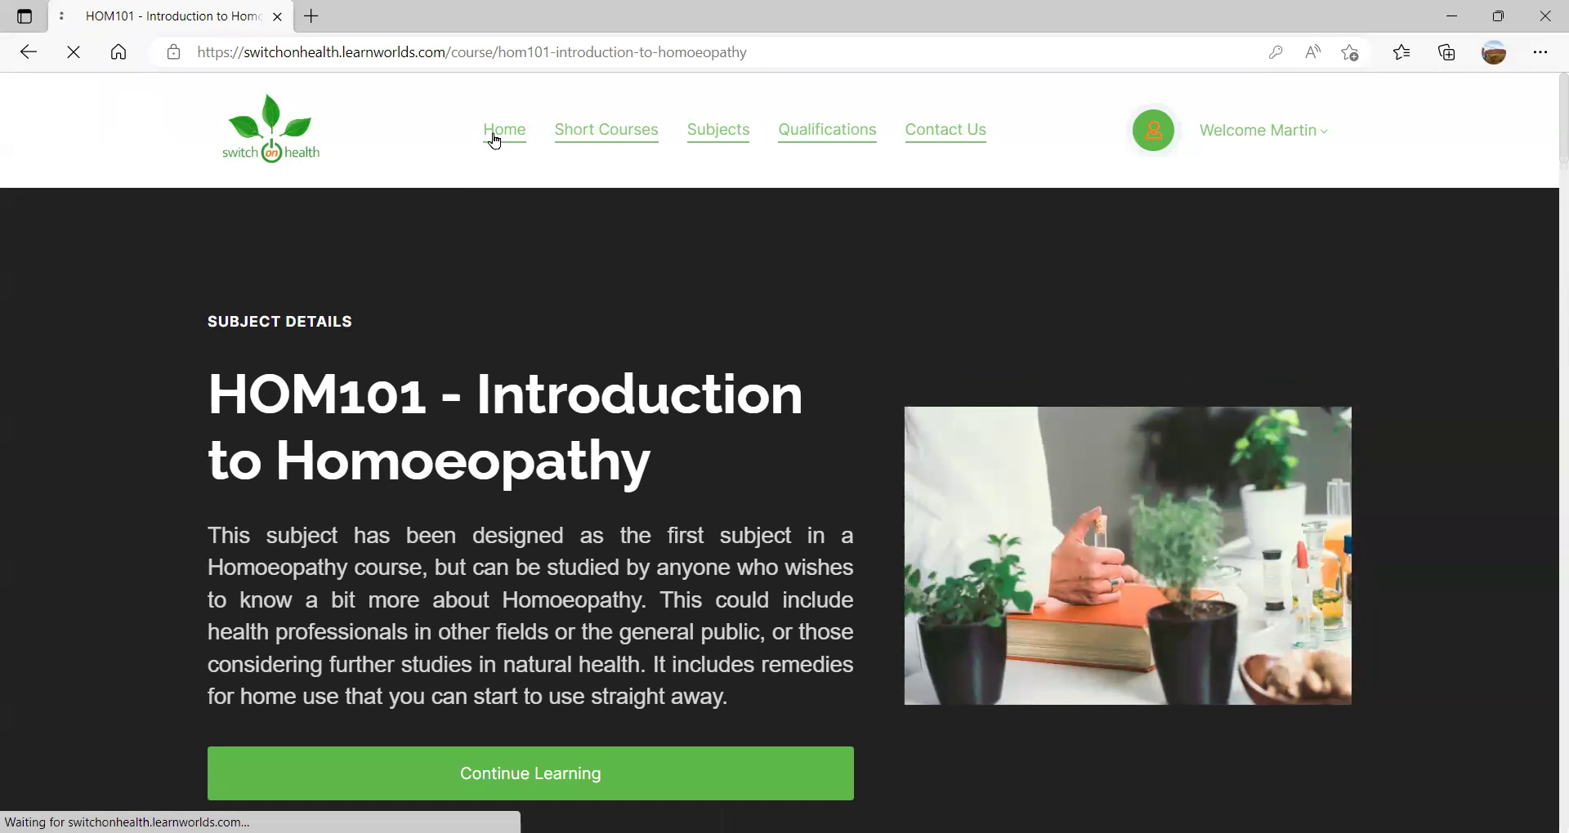
{"action": "scroll", "coordinate": [120, 414], "scroll_direction": "down", "scroll_amount": 6}
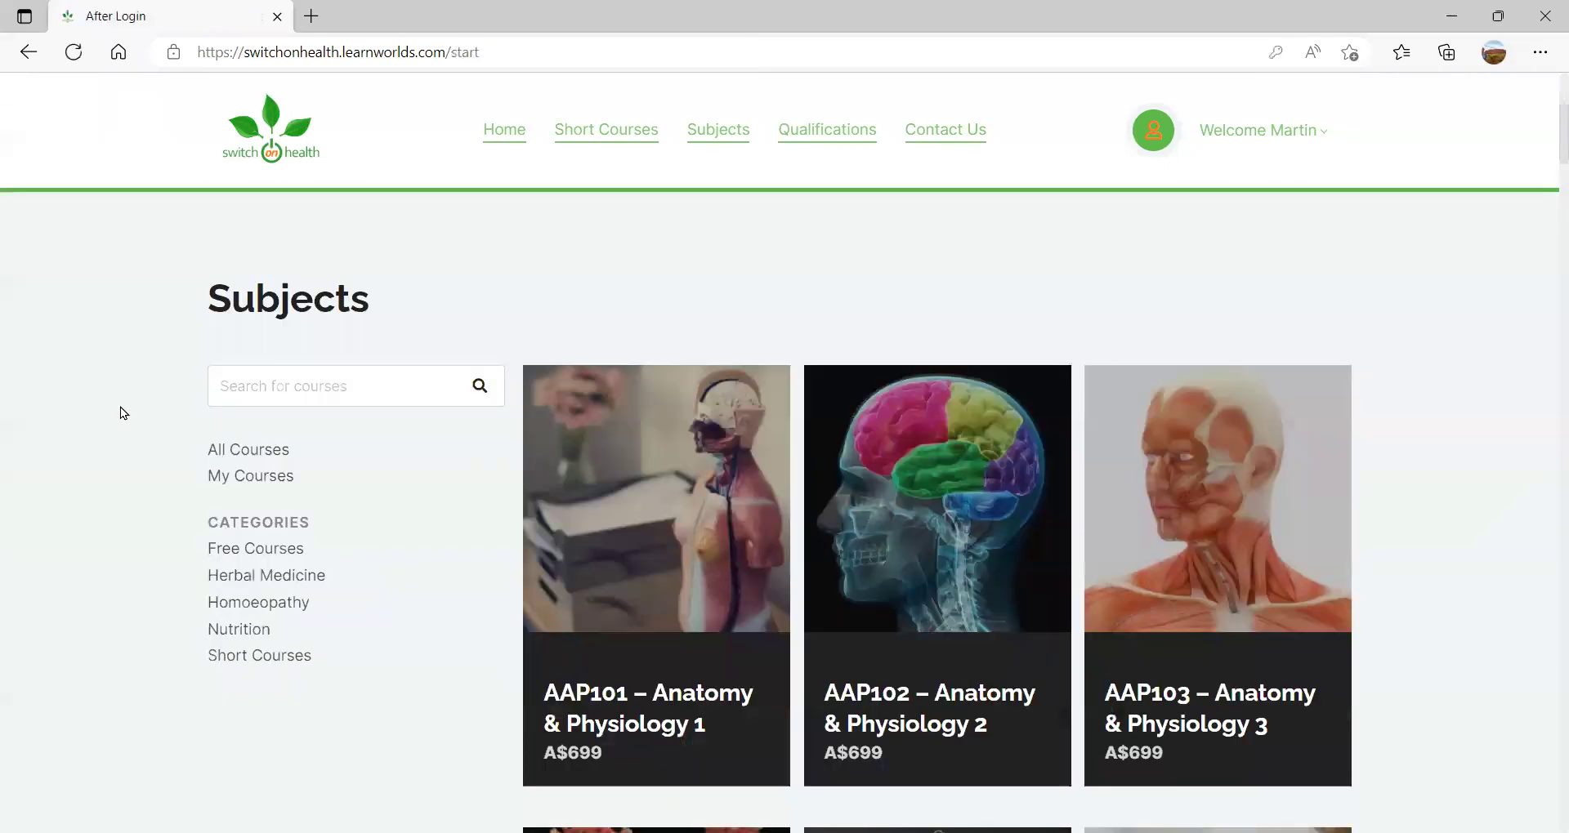
{"action": "scroll", "coordinate": [120, 413], "scroll_direction": "up", "scroll_amount": 1}
{"action": "left_click", "coordinate": [223, 393]}
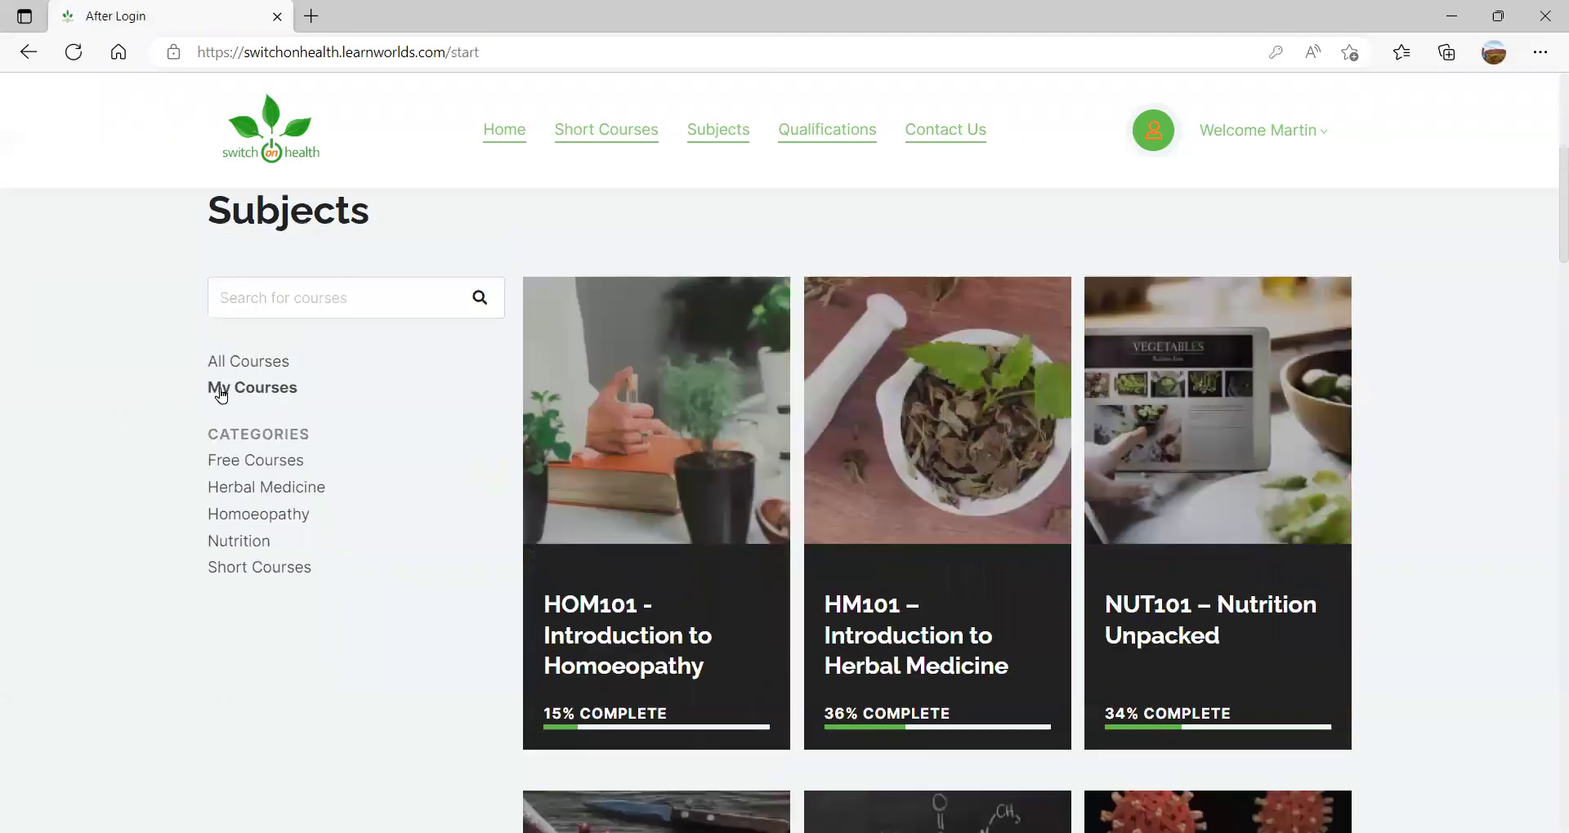
{"action": "scroll", "coordinate": [164, 401], "scroll_direction": "down", "scroll_amount": 9}
{"action": "scroll", "coordinate": [164, 400], "scroll_direction": "up", "scroll_amount": 5}
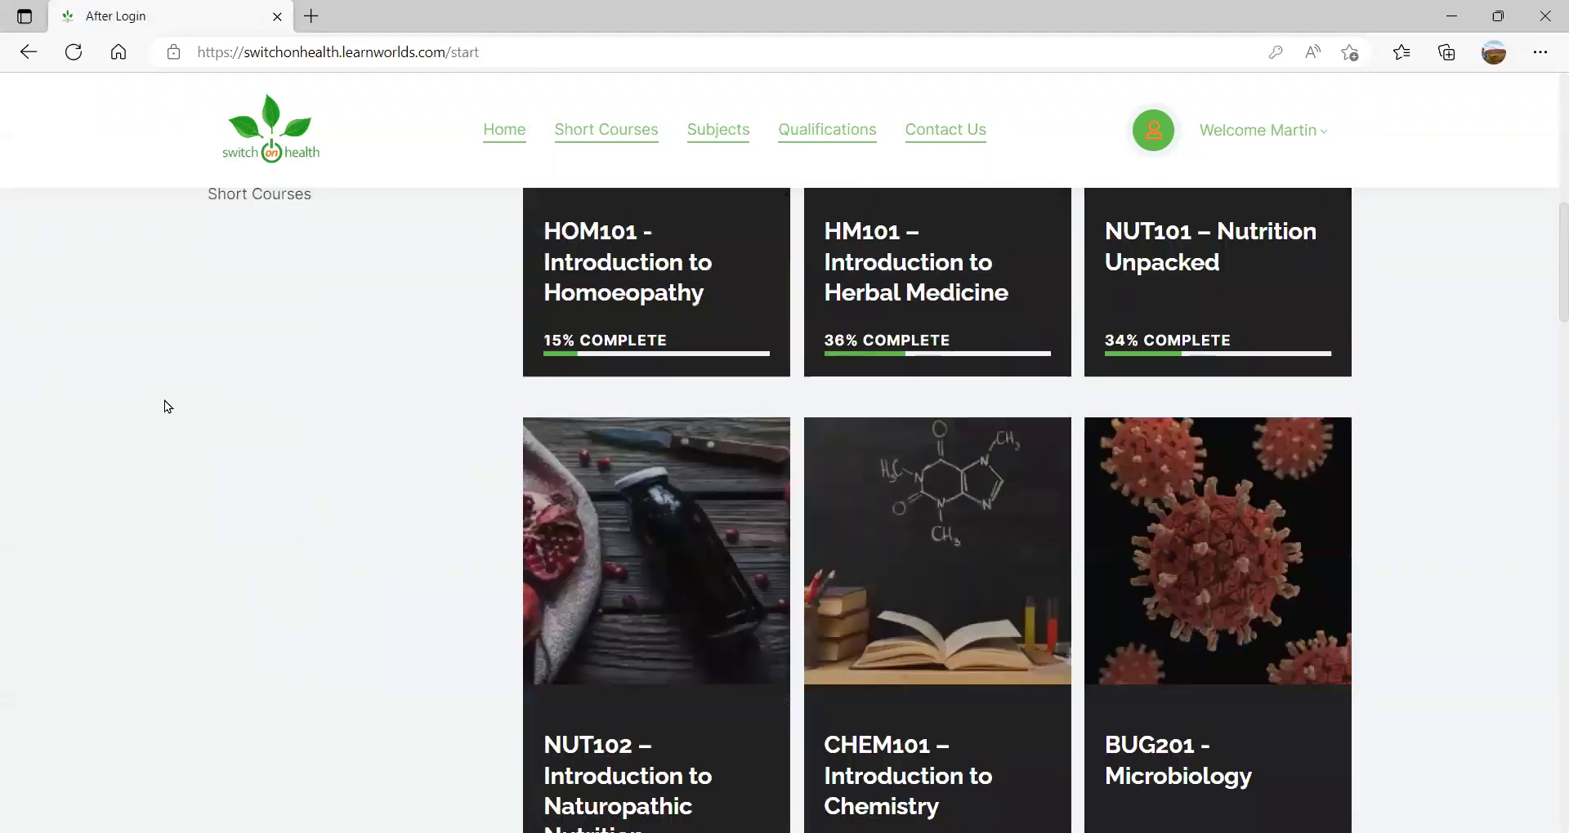
- Switch the Subjects list back to All Courses and browse the available subjects
{"action": "scroll", "coordinate": [165, 401], "scroll_direction": "up", "scroll_amount": 5}
{"action": "left_click", "coordinate": [237, 475]}
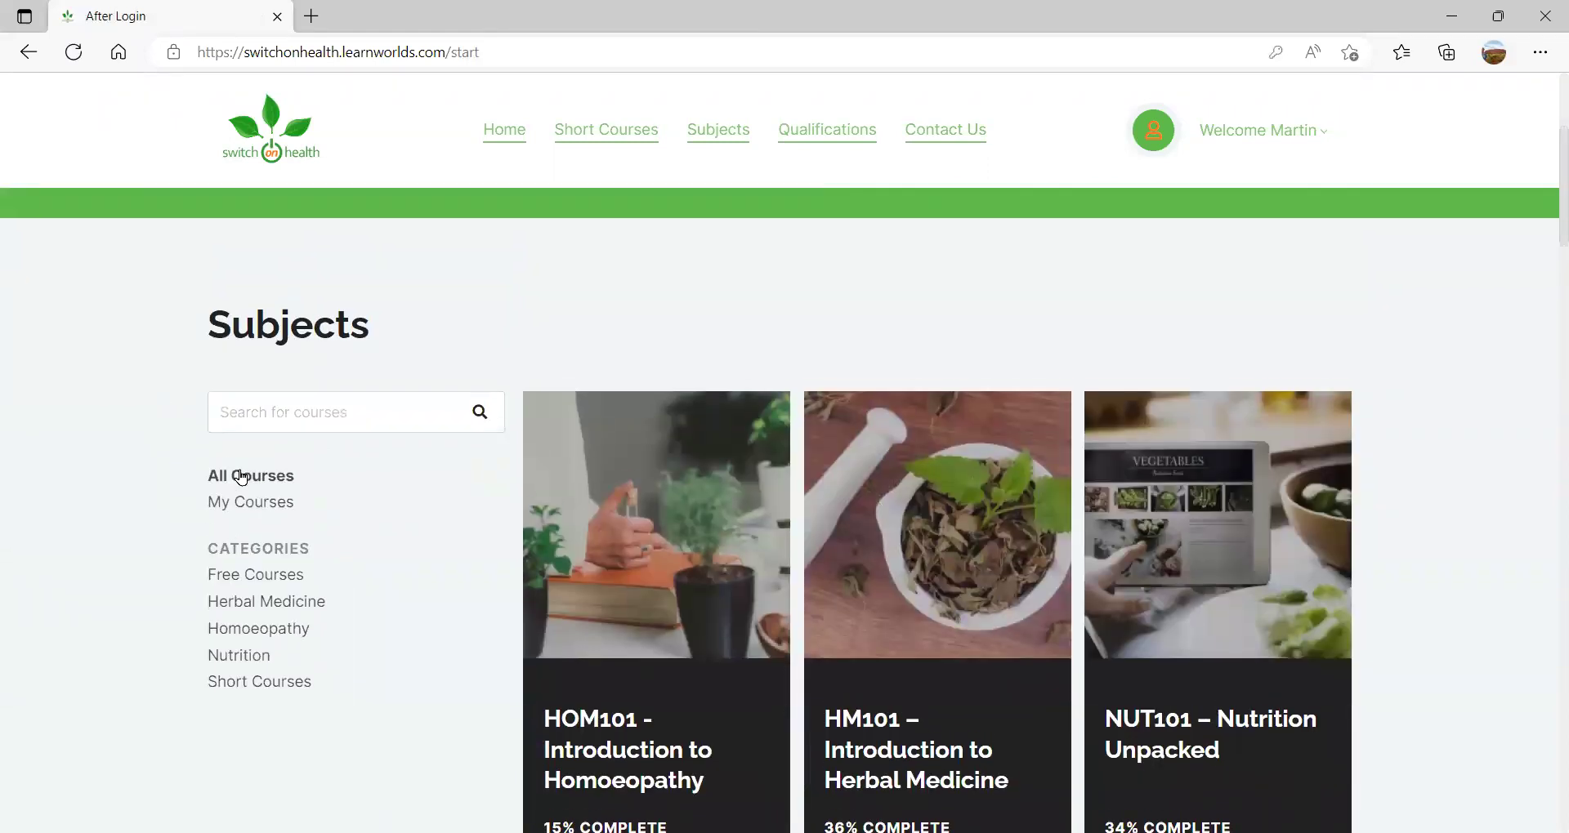
{"action": "scroll", "coordinate": [171, 485], "scroll_direction": "down", "scroll_amount": 6}
{"action": "scroll", "coordinate": [173, 482], "scroll_direction": "up", "scroll_amount": 10}
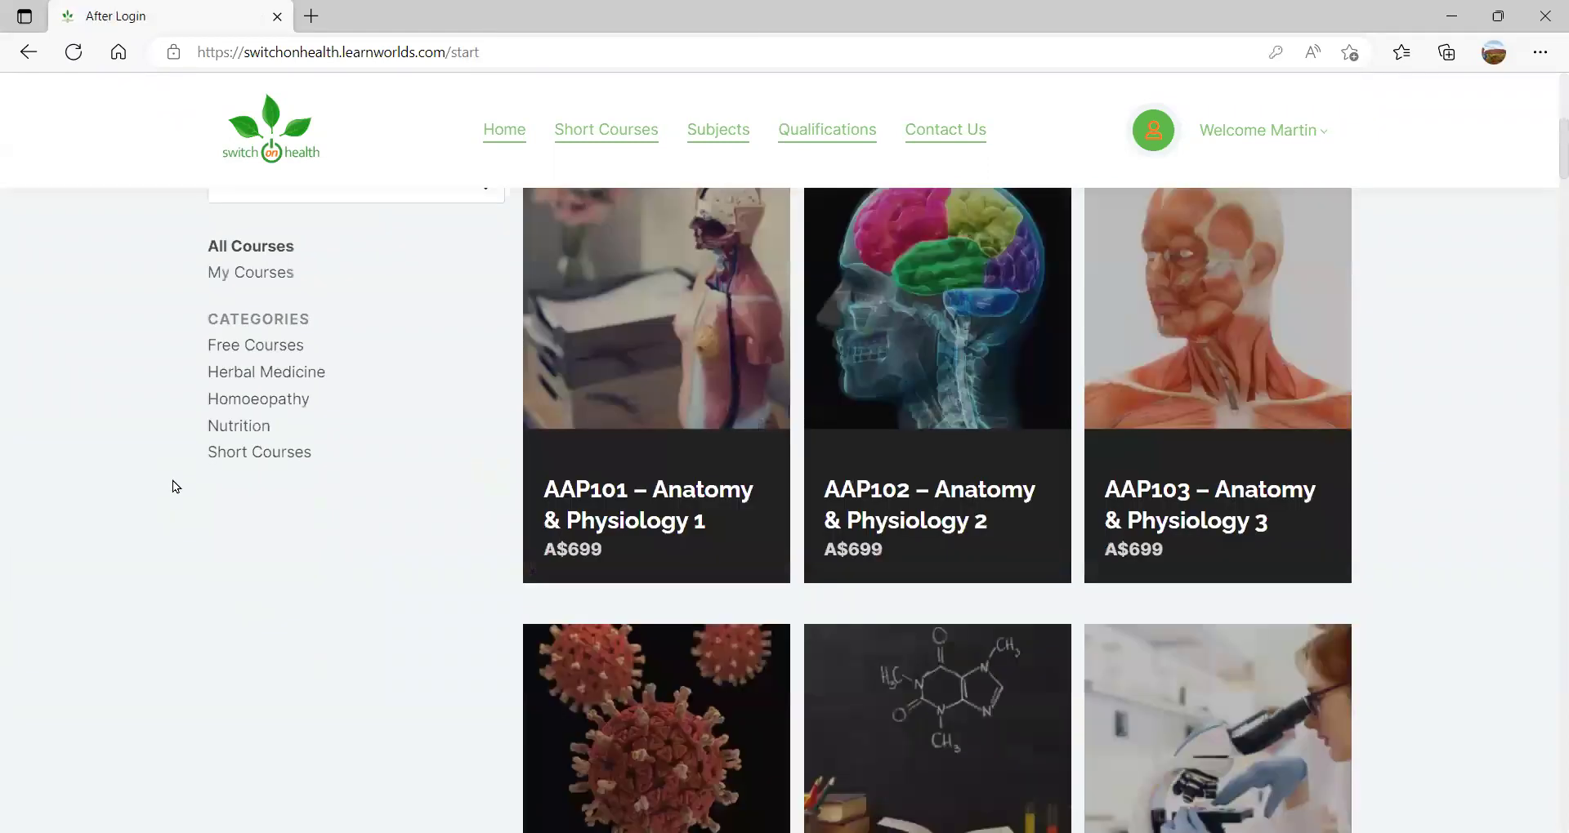